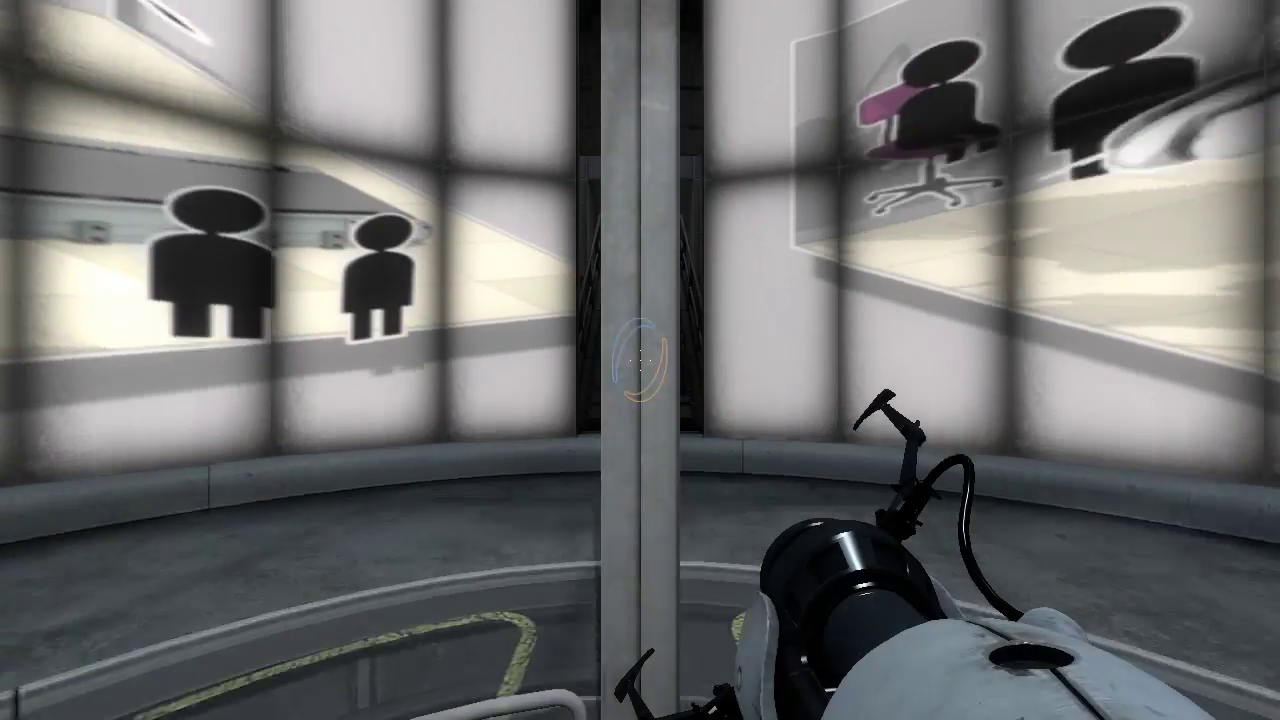
{"action": "key", "text": "w"}
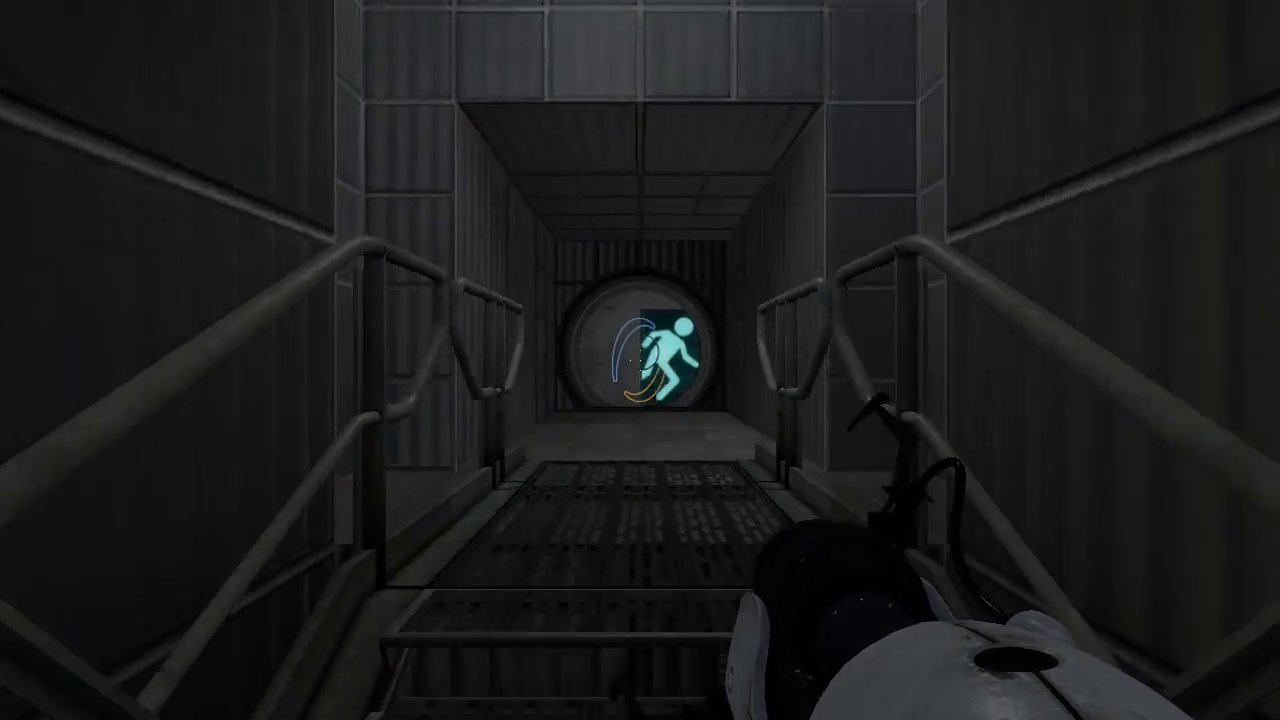
{"action": "key", "text": "w"}
{"action": "key", "text": "w"}
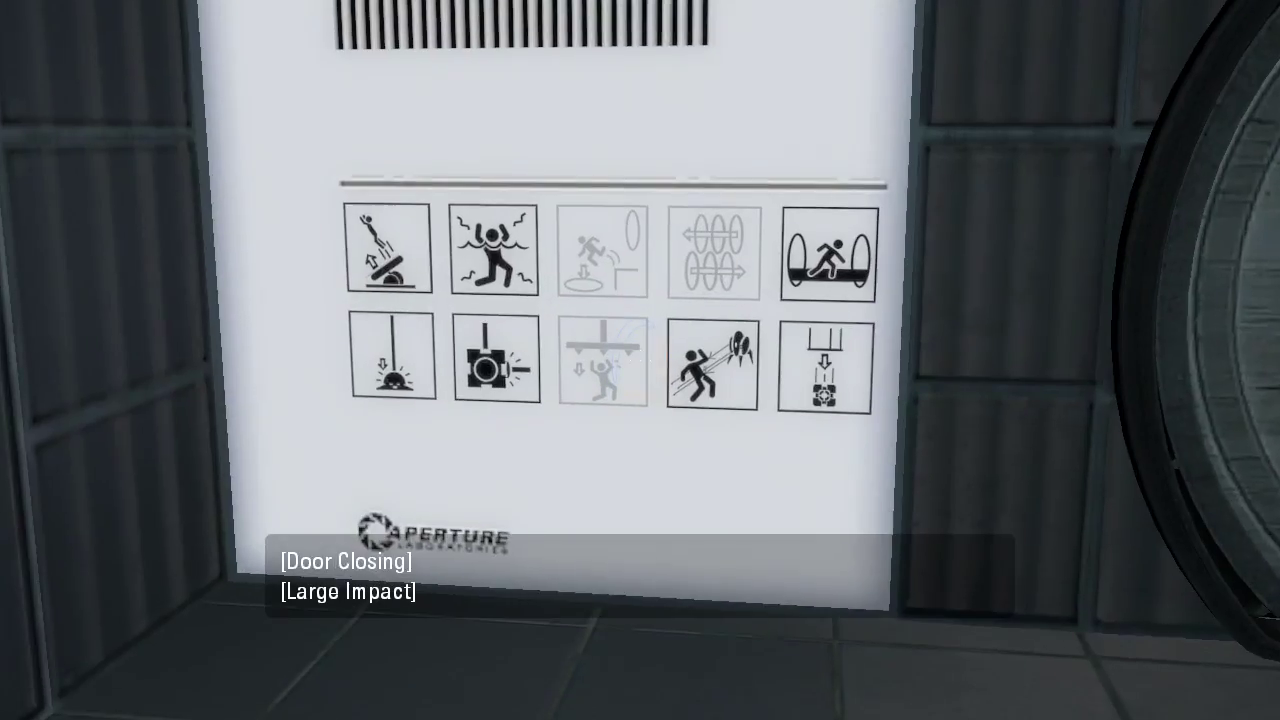
{"action": "key", "text": "w"}
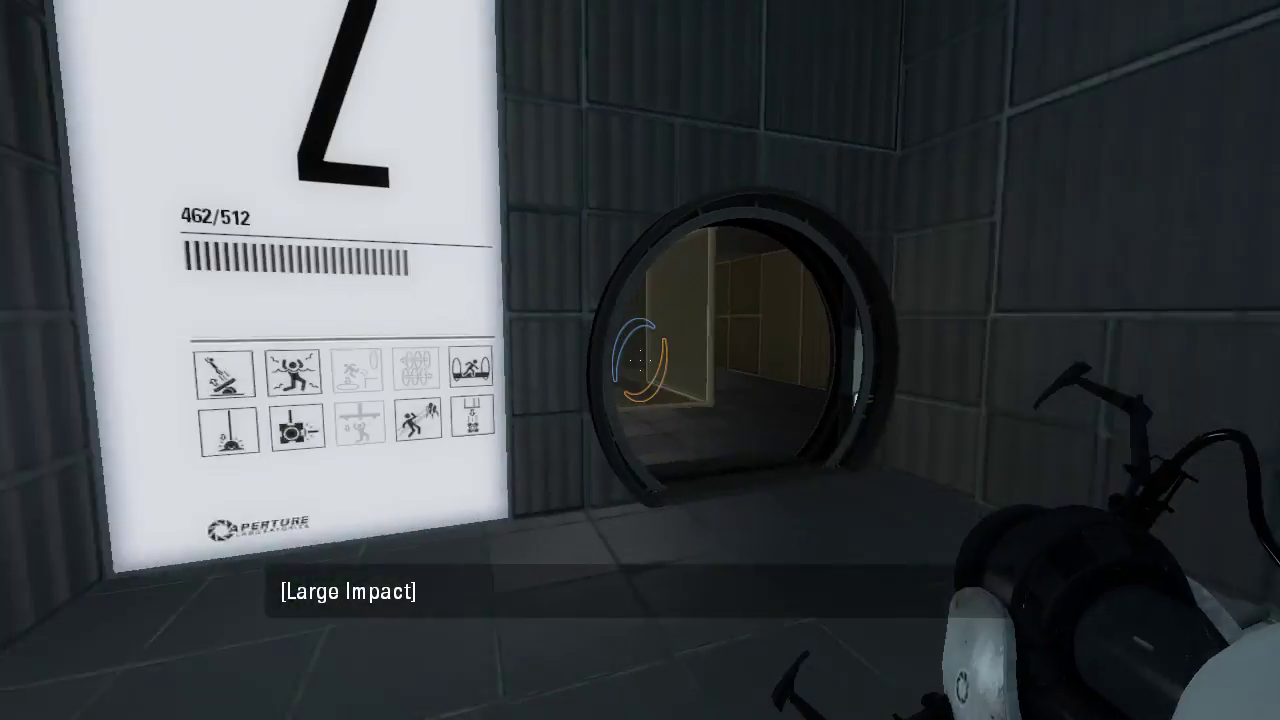
{"action": "key", "text": "w"}
{"action": "key", "text": "w"}
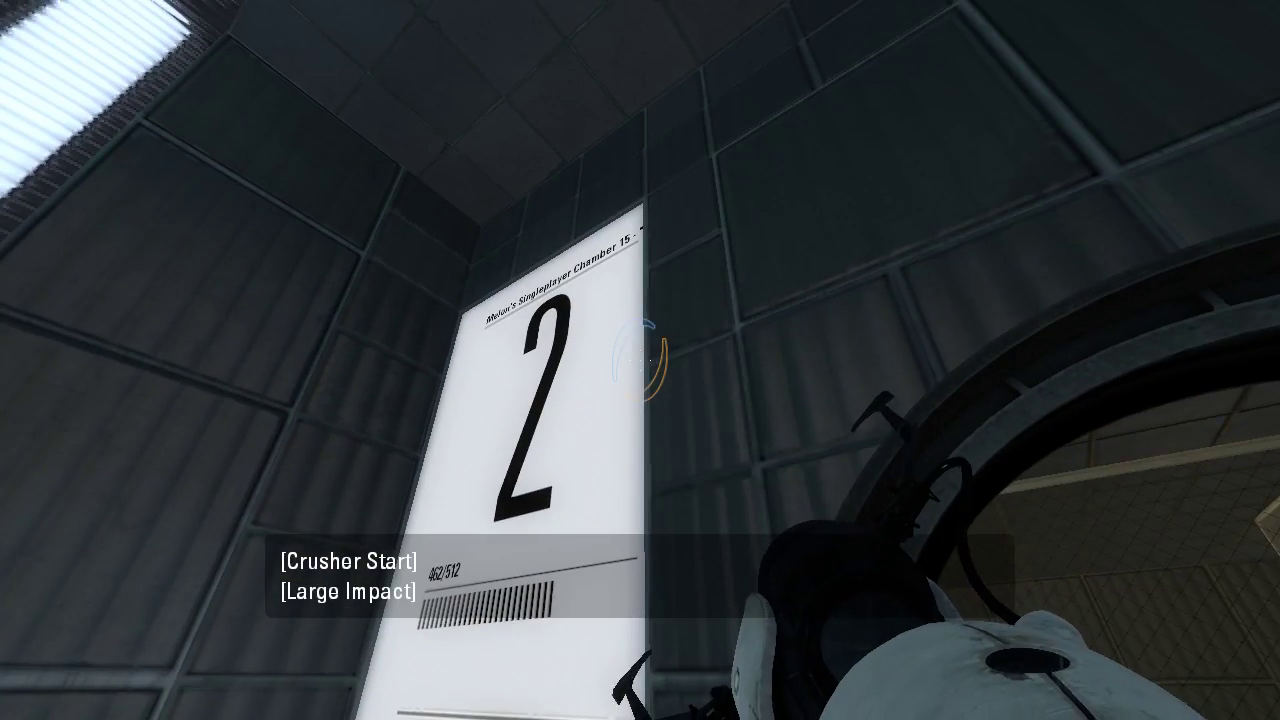
{"action": "key", "text": "w"}
{"action": "key", "text": "w"}
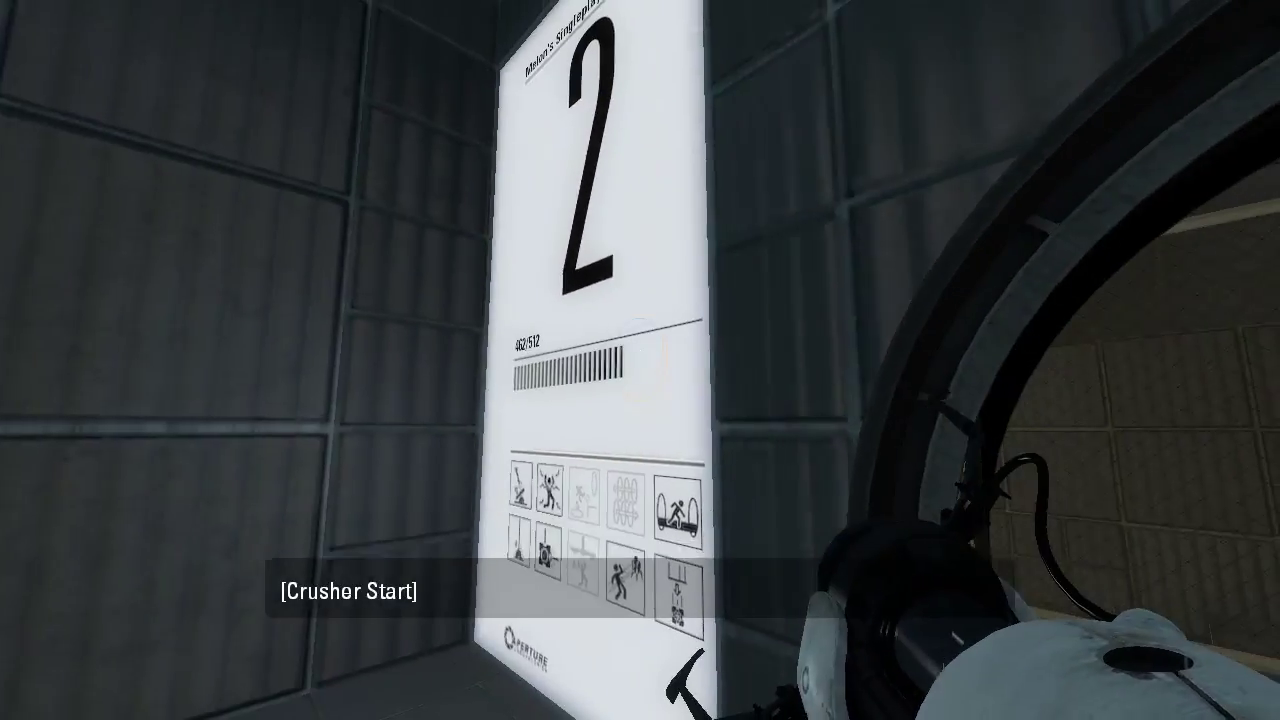
{"action": "key", "text": "w"}
{"action": "key", "text": "w"}
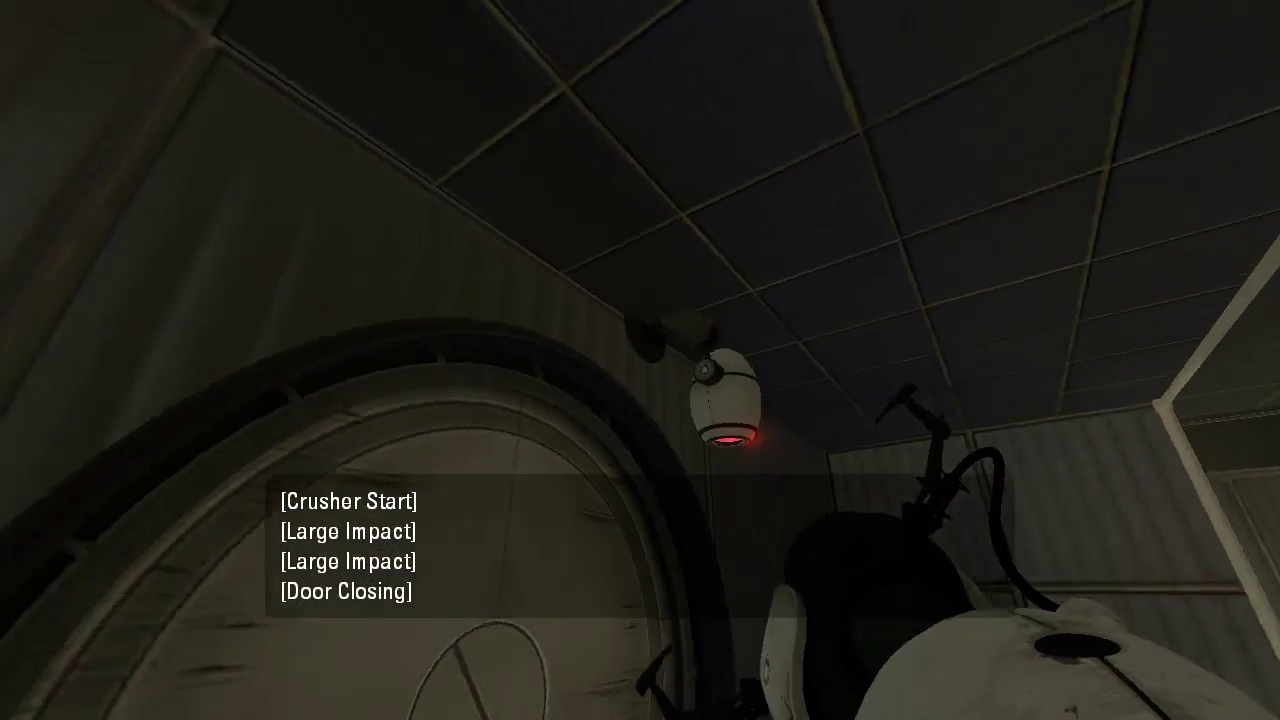
{"action": "key", "text": "w"}
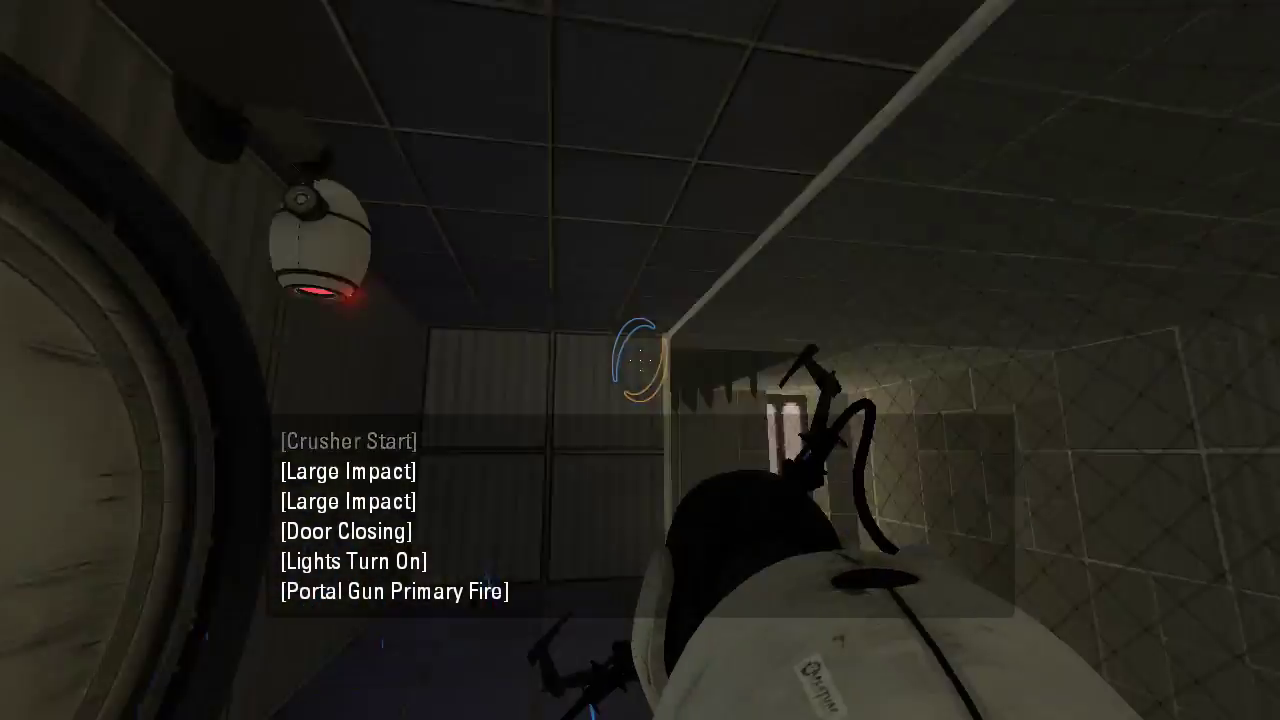
{"action": "key", "text": "w"}
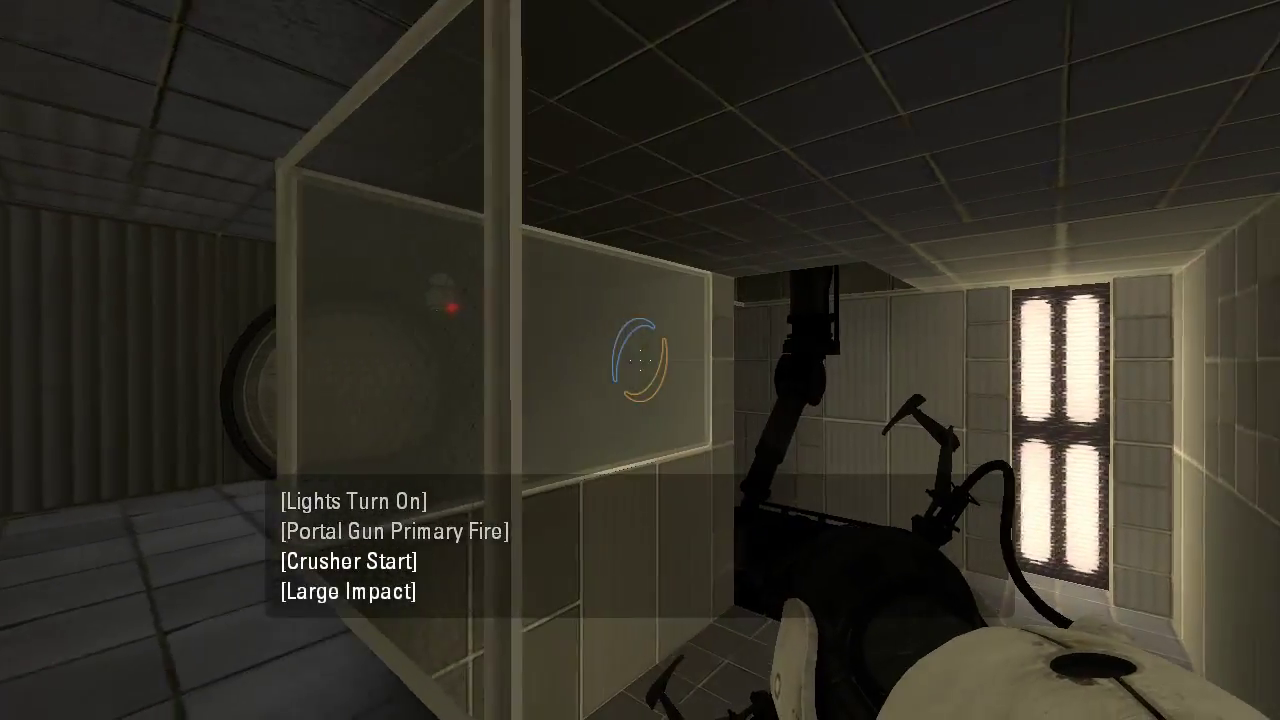
{"action": "key", "text": "w"}
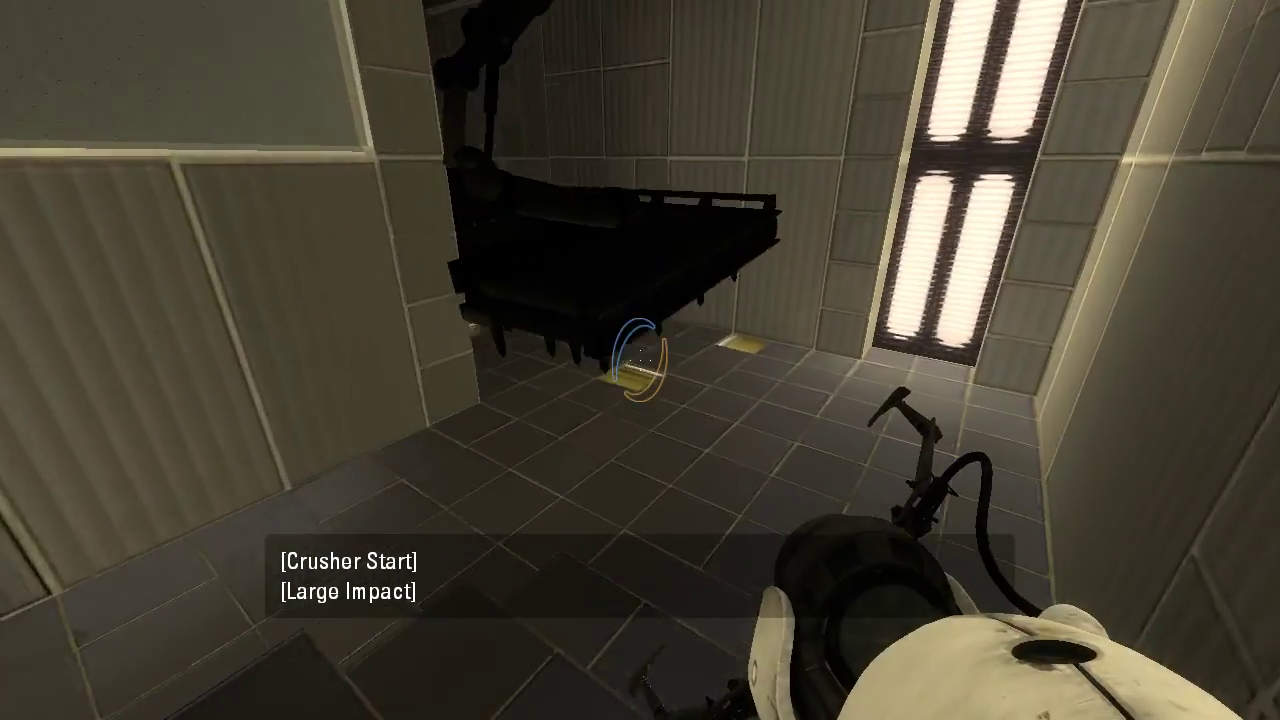
{"action": "key", "text": "w"}
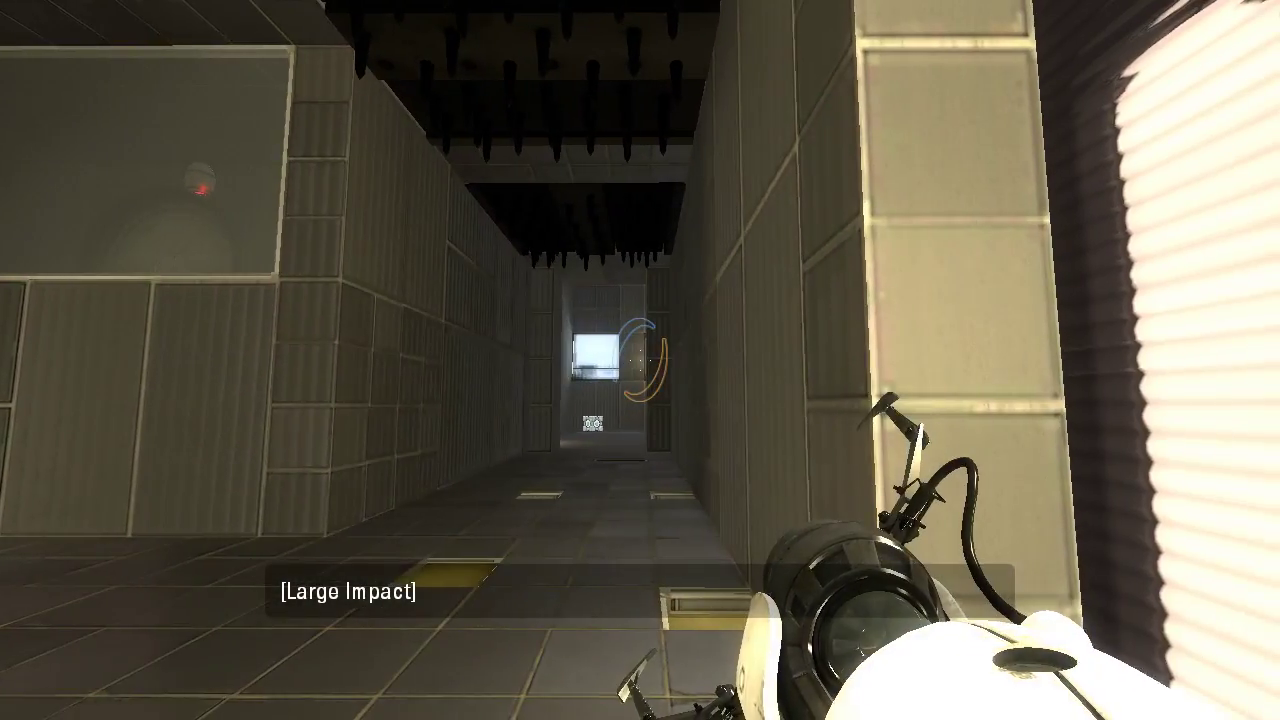
{"action": "key", "text": "w"}
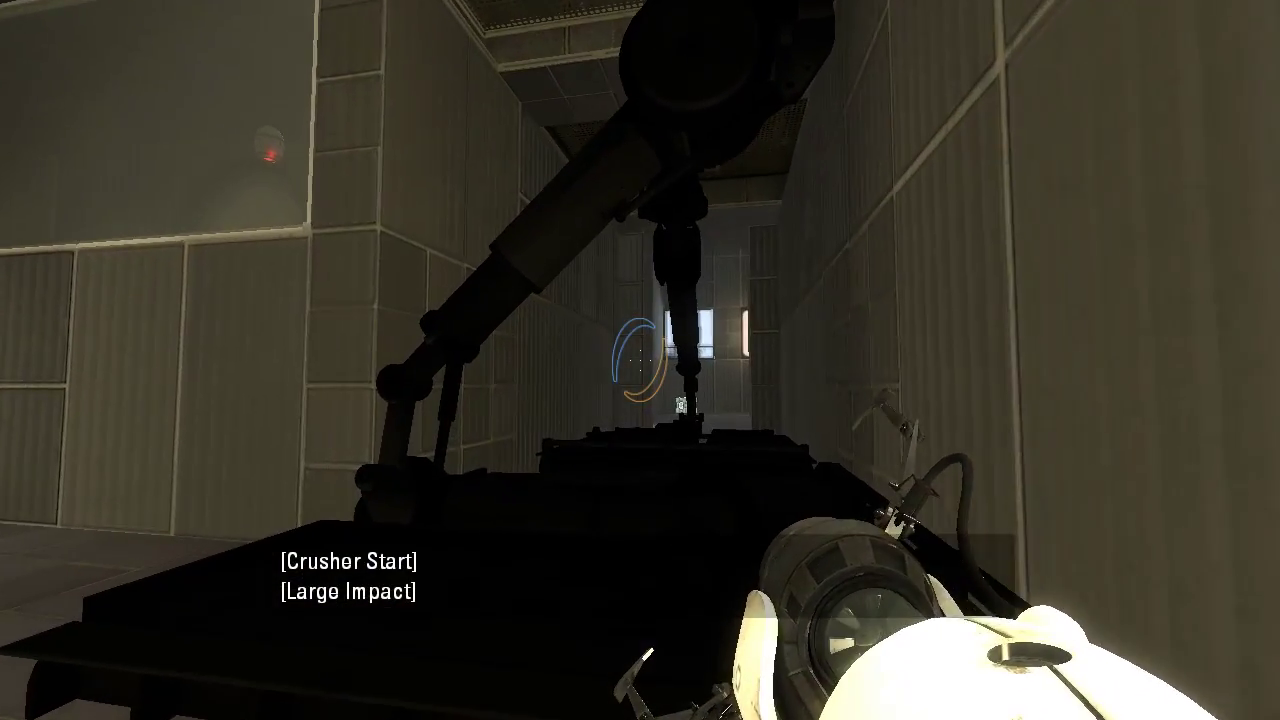
{"action": "key", "text": "w"}
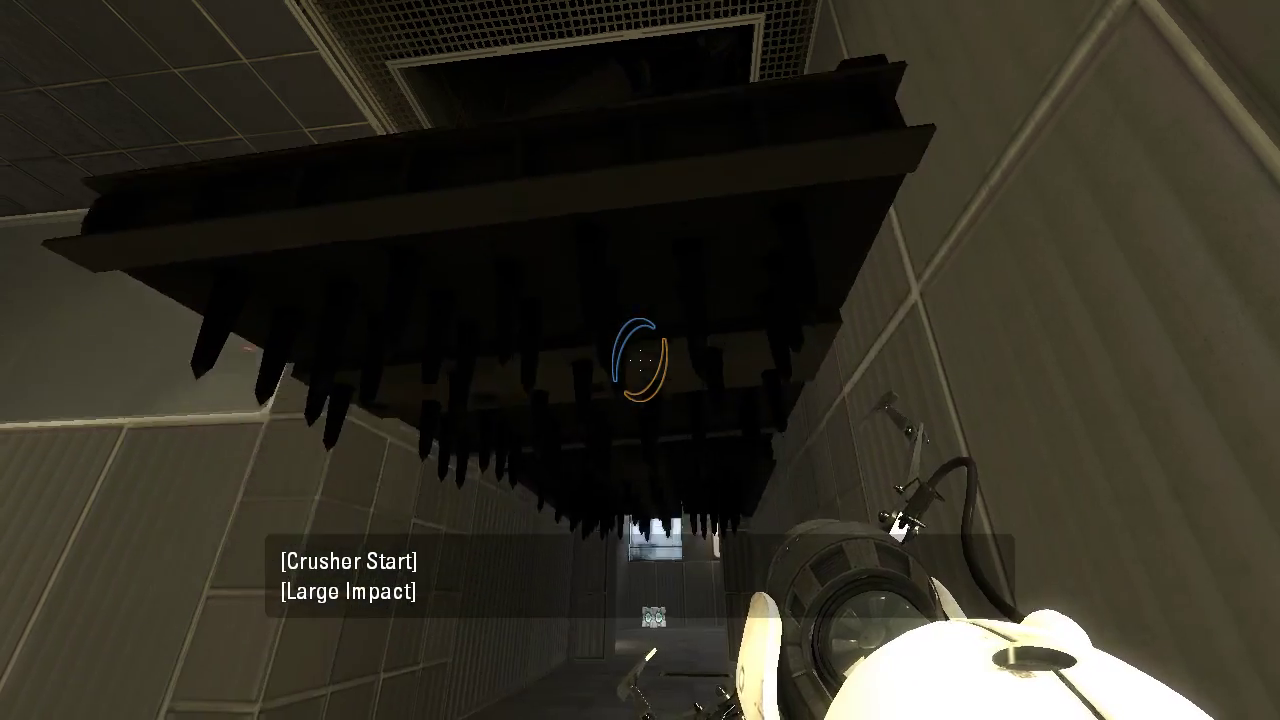
{"action": "key", "text": "w"}
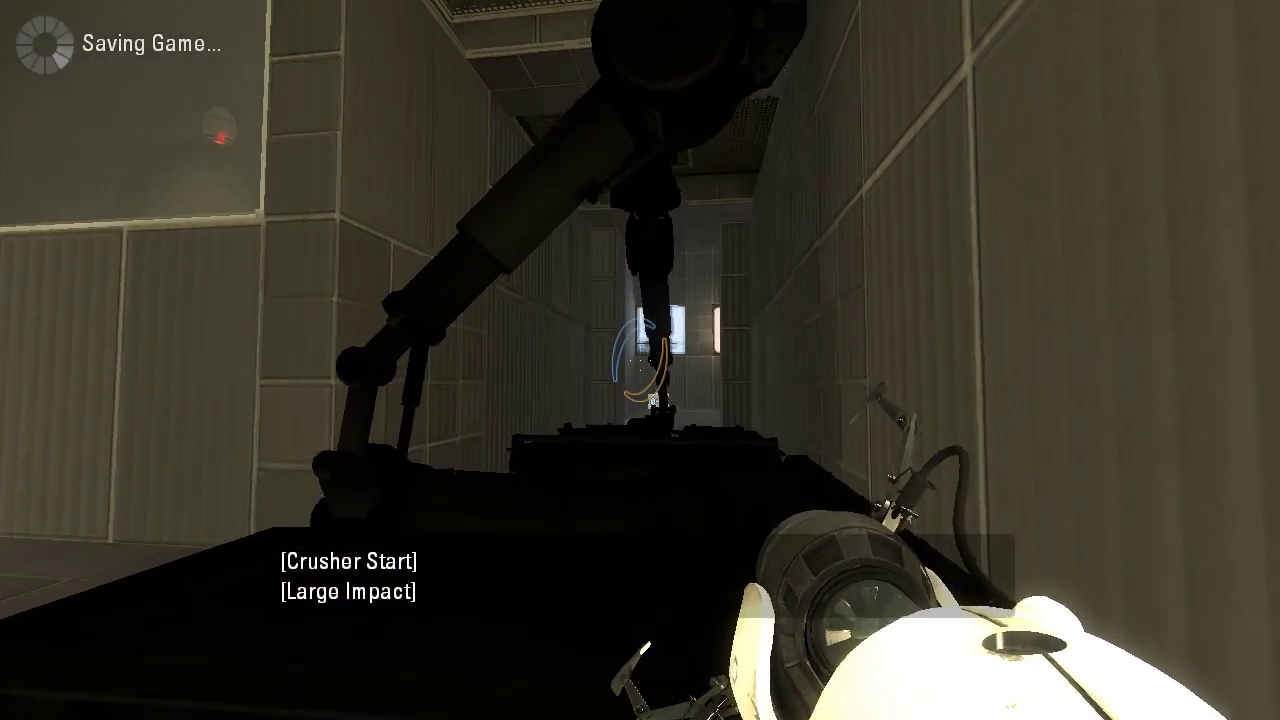
{"action": "key", "text": "w"}
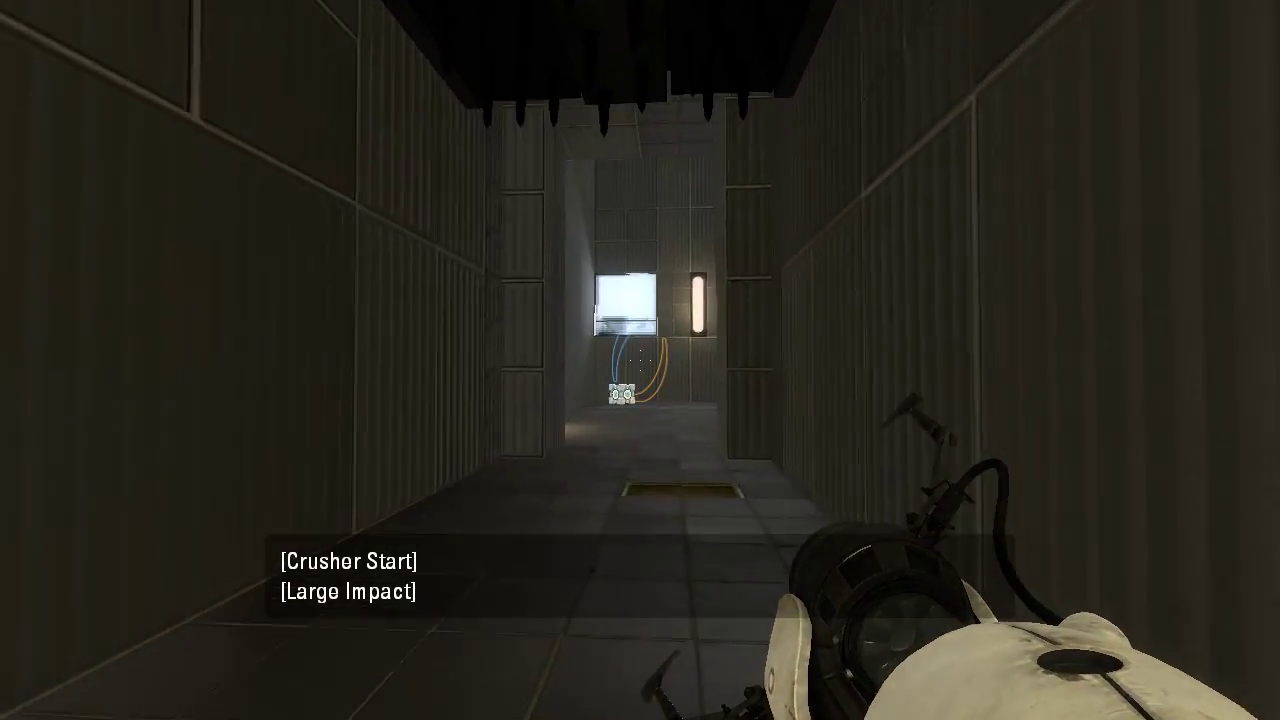
{"action": "key", "text": "w"}
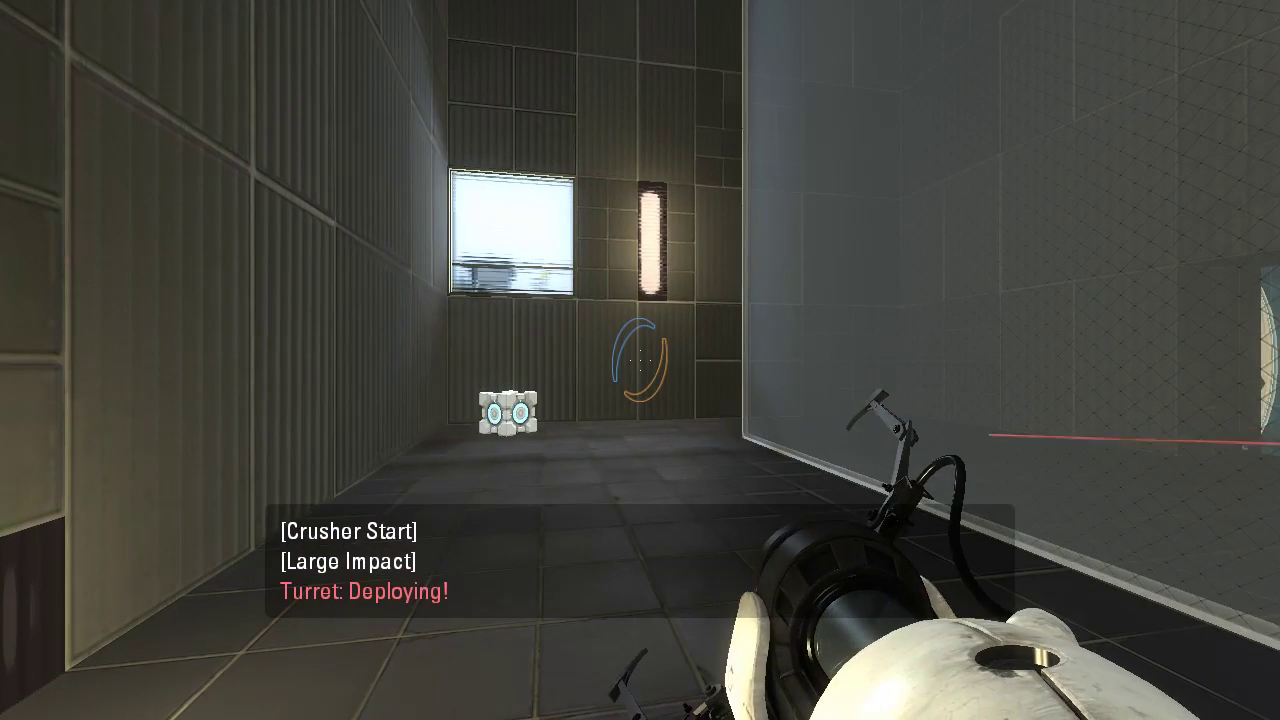
{"action": "key", "text": "w"}
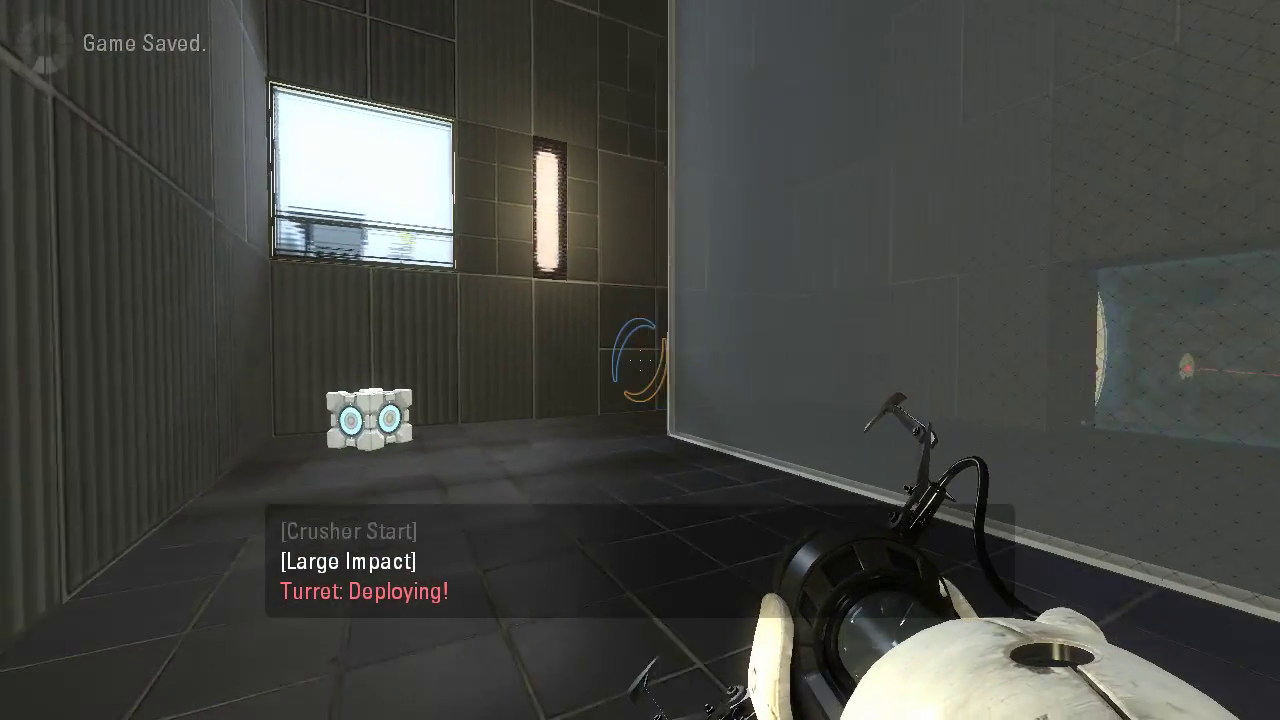
{"action": "key", "text": "w"}
{"action": "key", "text": "e"}
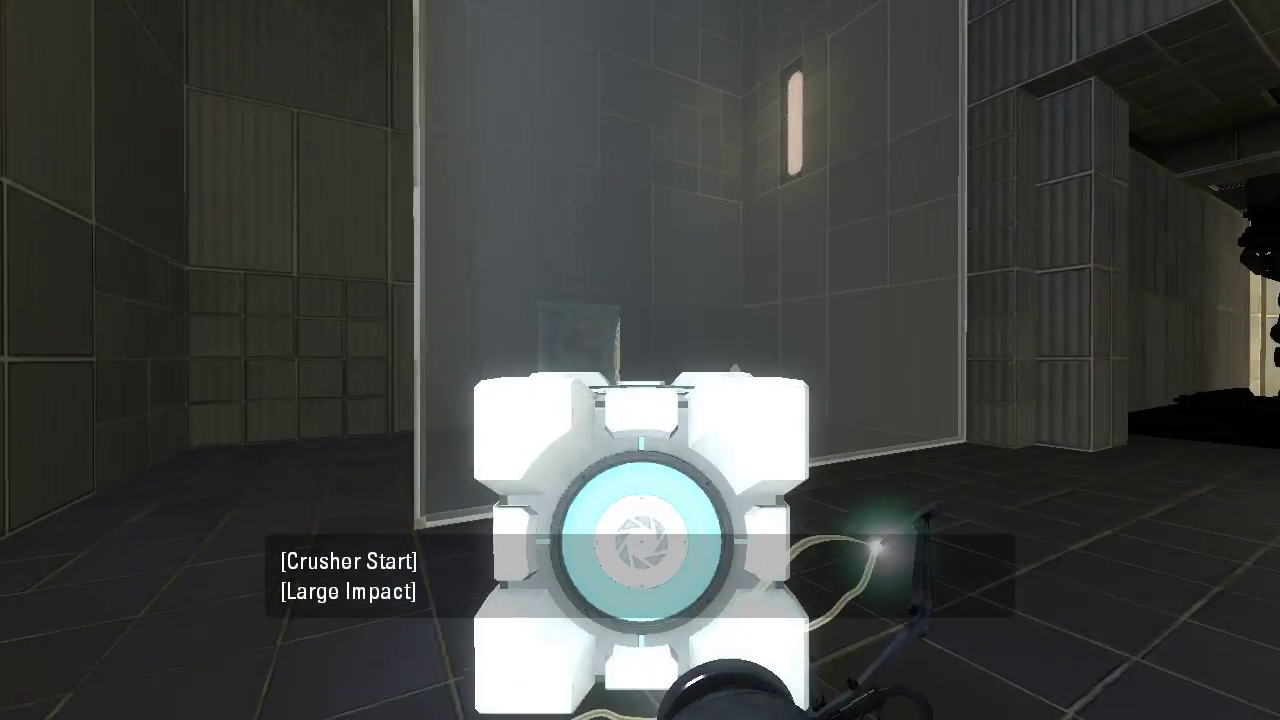
{"action": "key", "text": "w"}
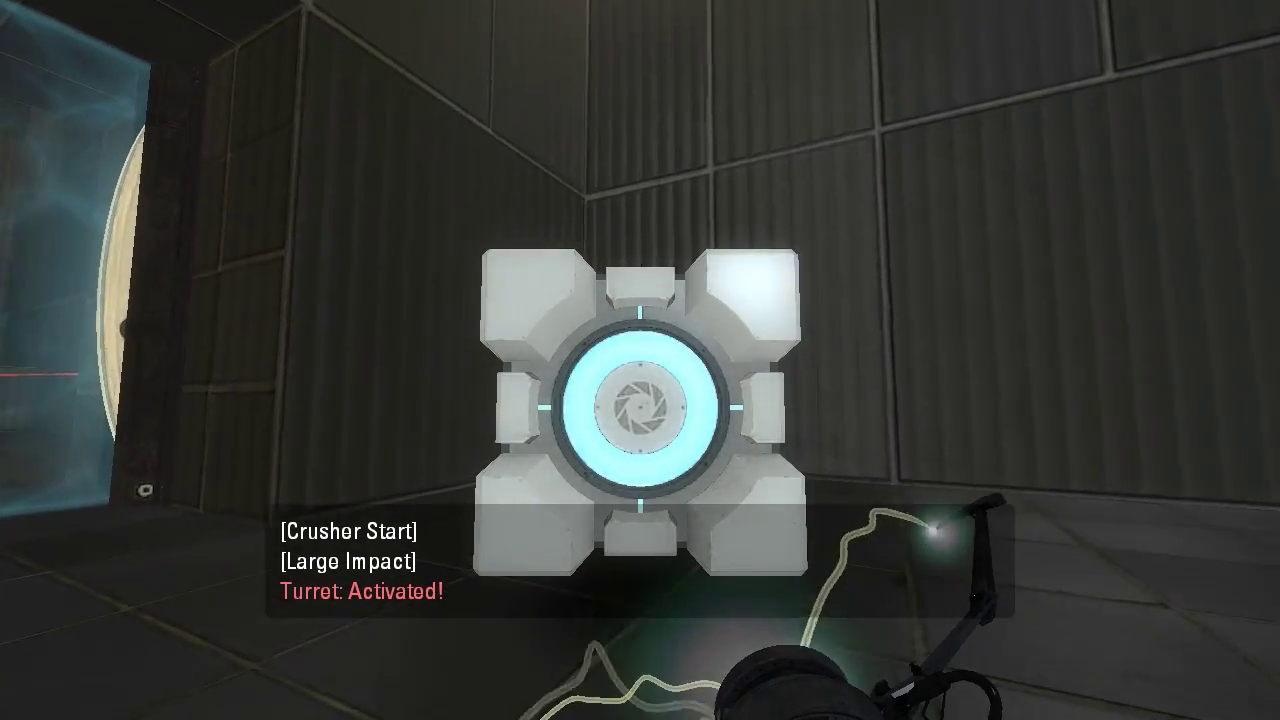
{"action": "key", "text": "a"}
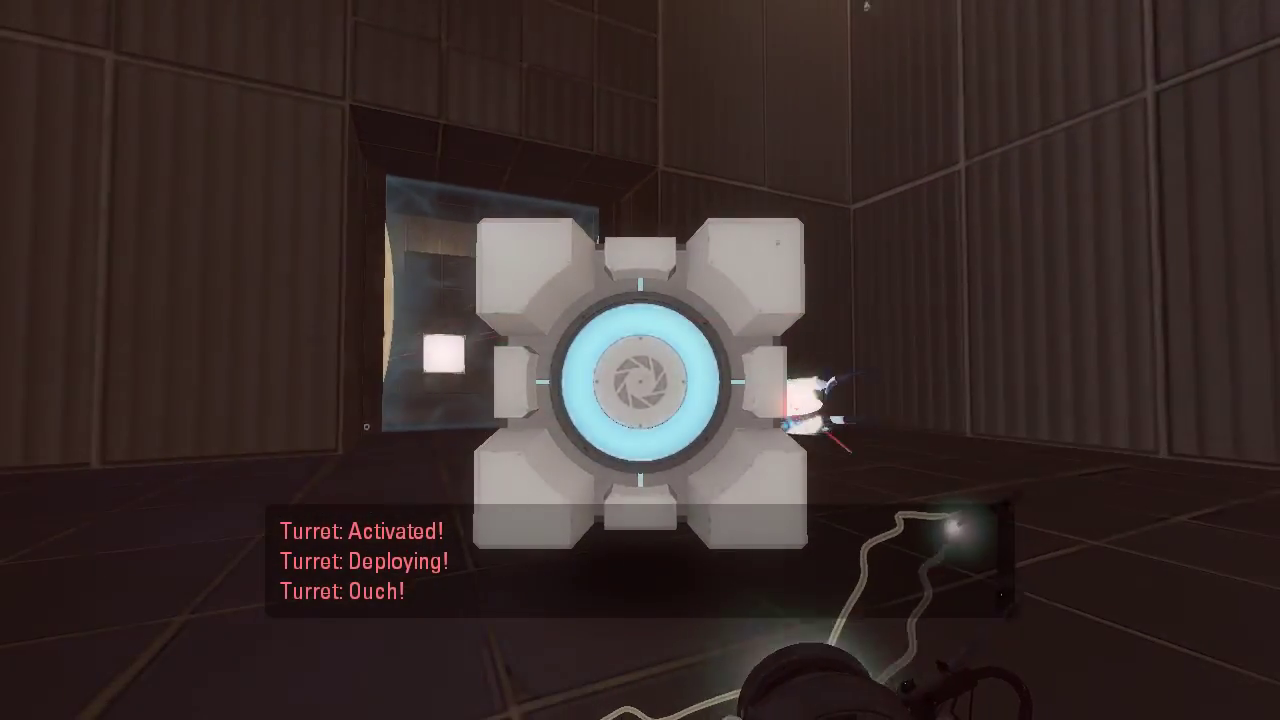
{"action": "key", "text": "a"}
{"action": "key", "text": "e"}
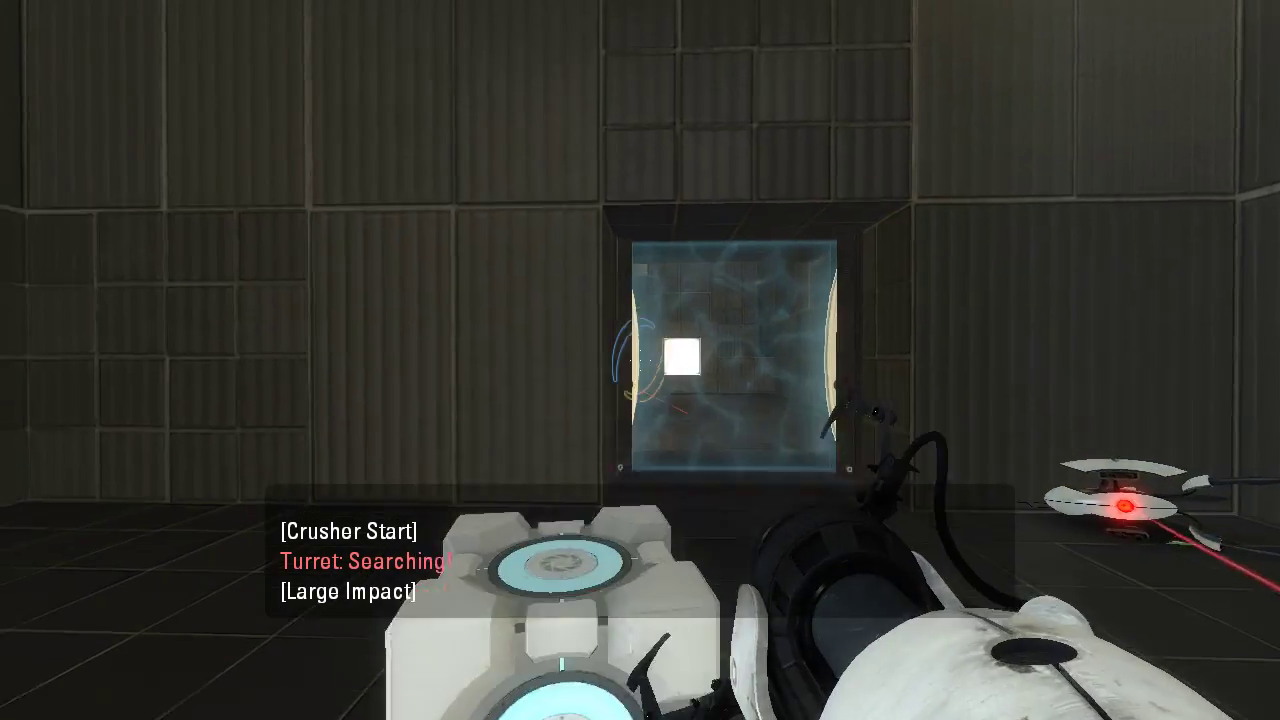
{"action": "key", "text": "w"}
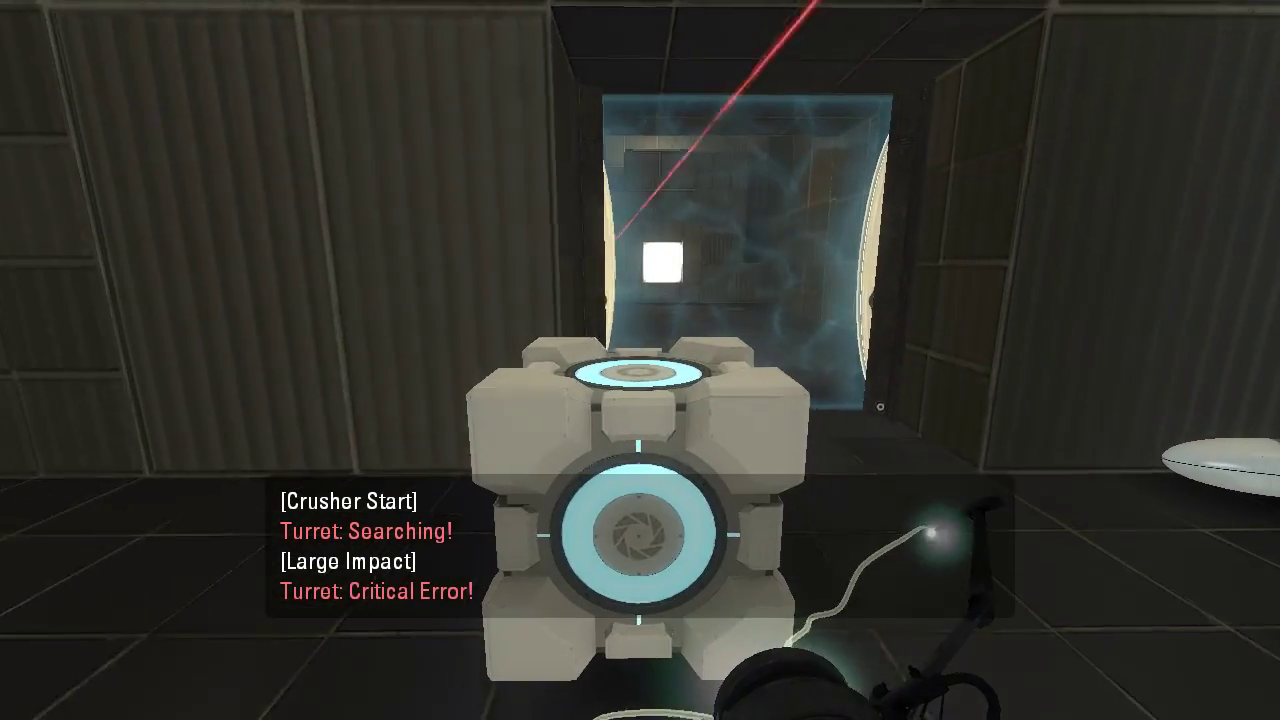
{"action": "key", "text": "w"}
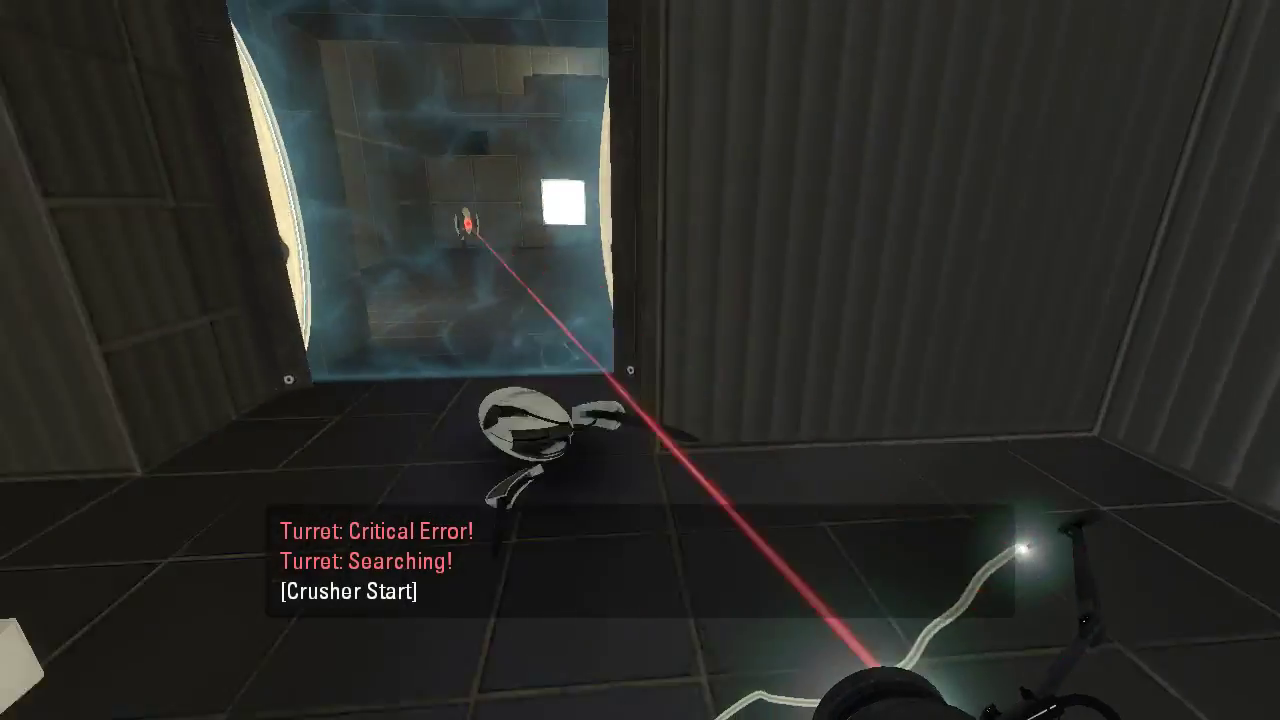
{"action": "key", "text": "w"}
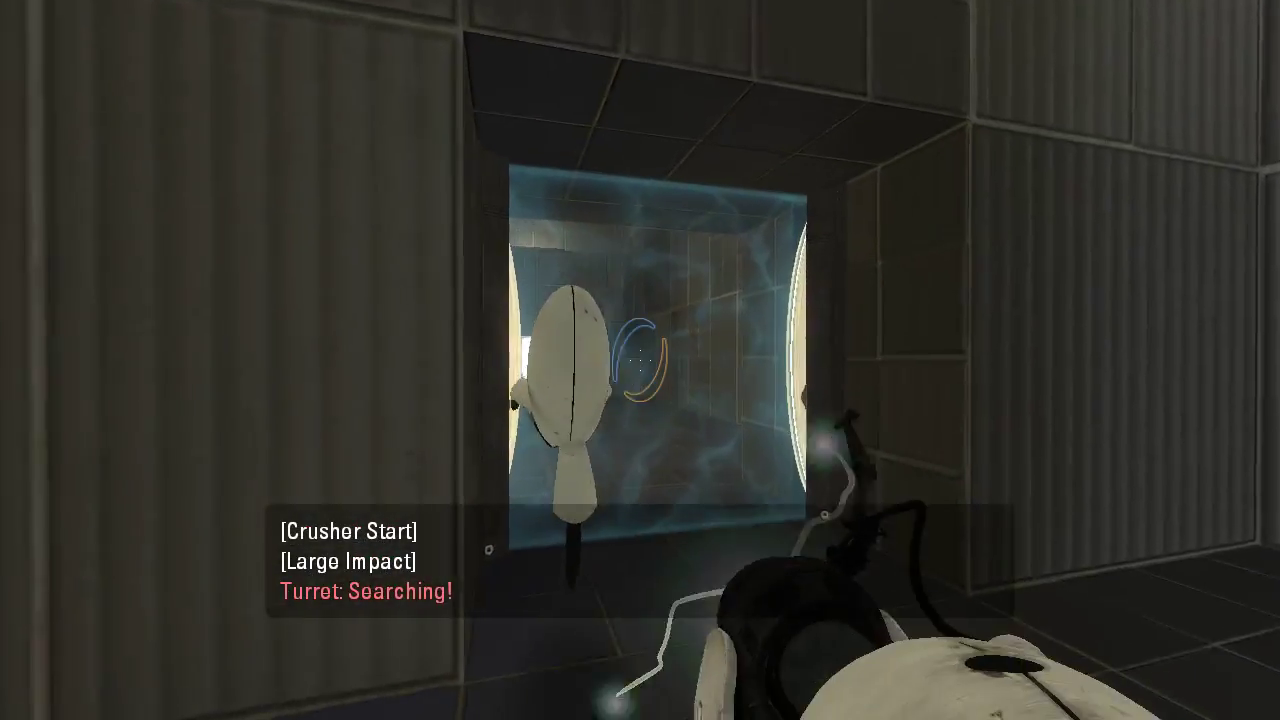
{"action": "key", "text": "w"}
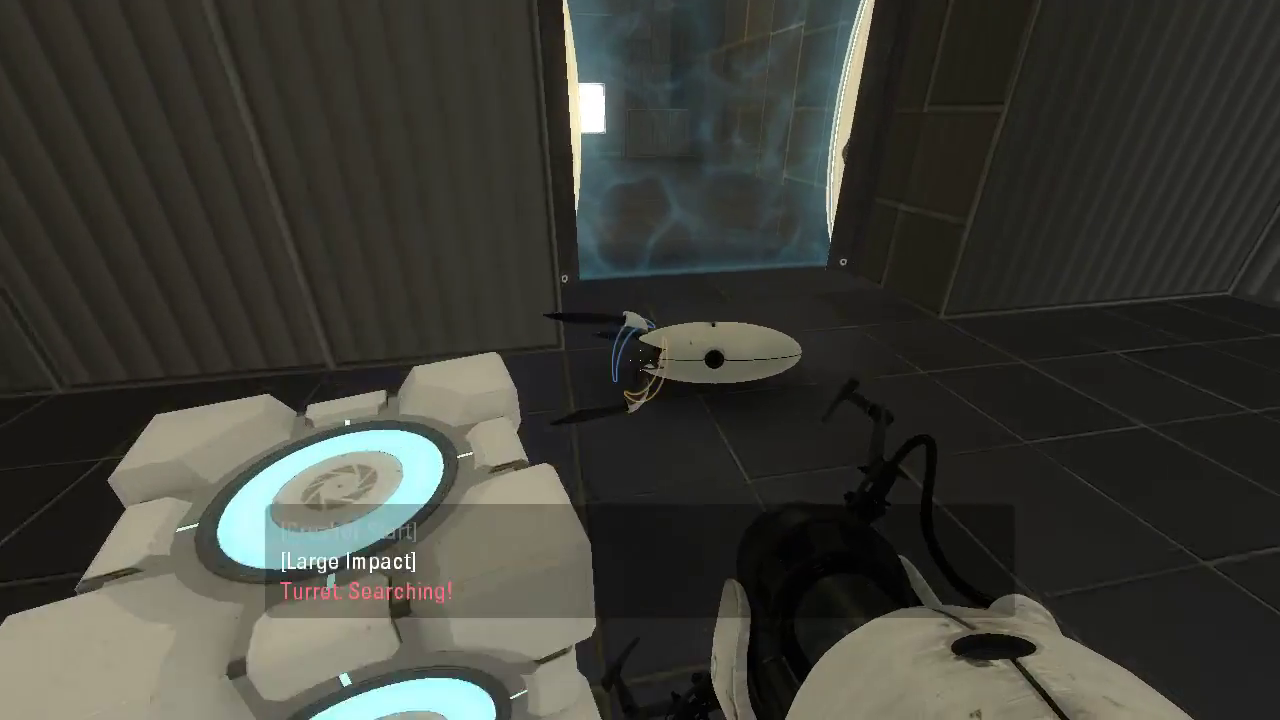
{"action": "key", "text": "w"}
{"action": "key", "text": "e"}
{"action": "key", "text": "w"}
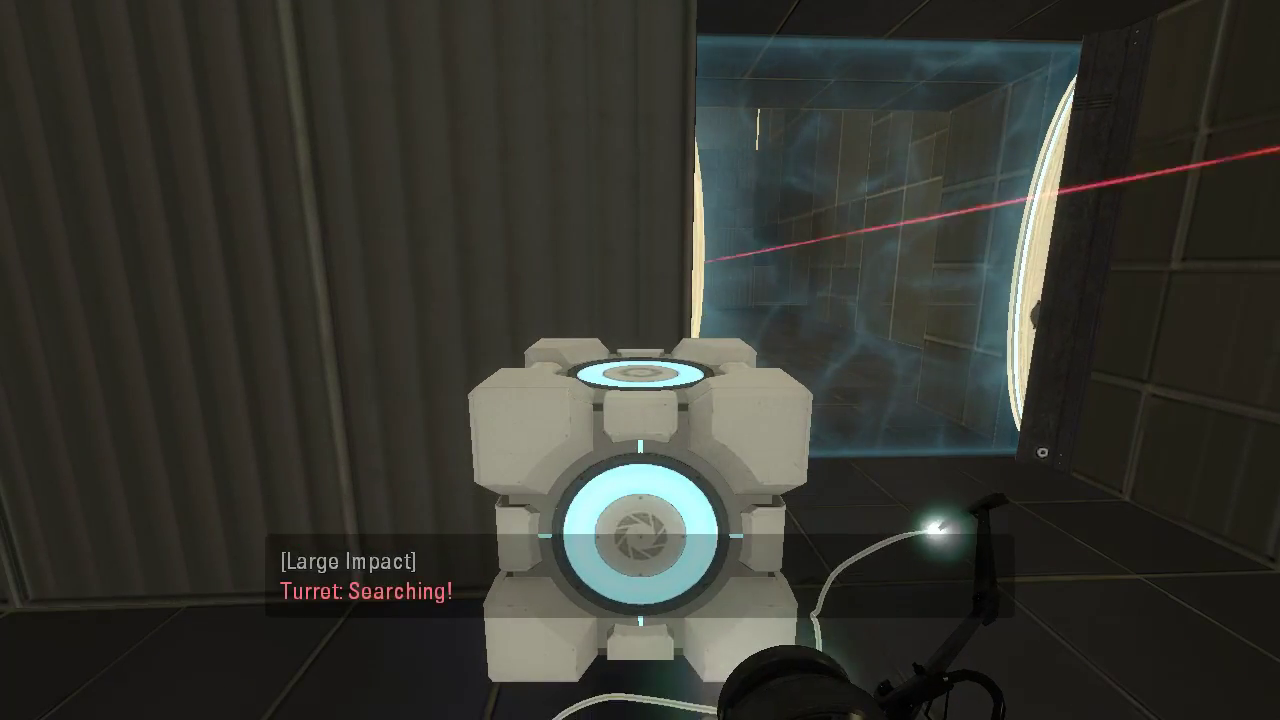
{"action": "key", "text": "e"}
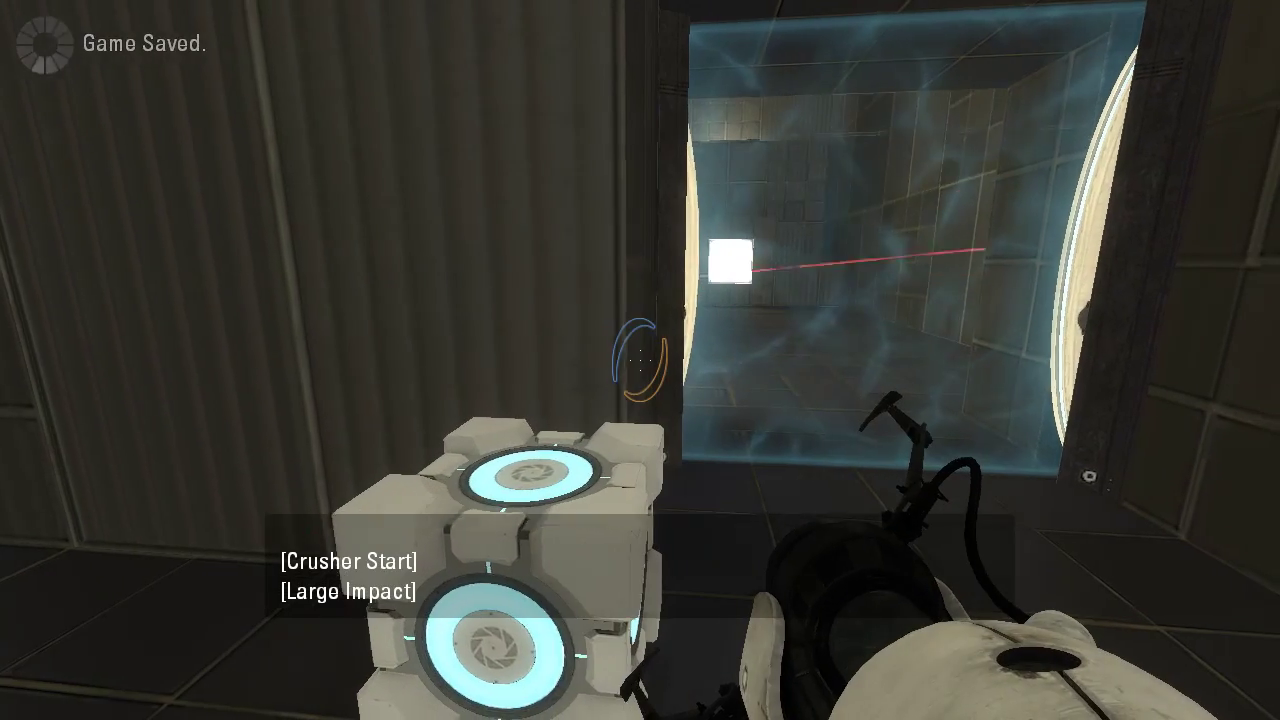
{"action": "key", "text": "w"}
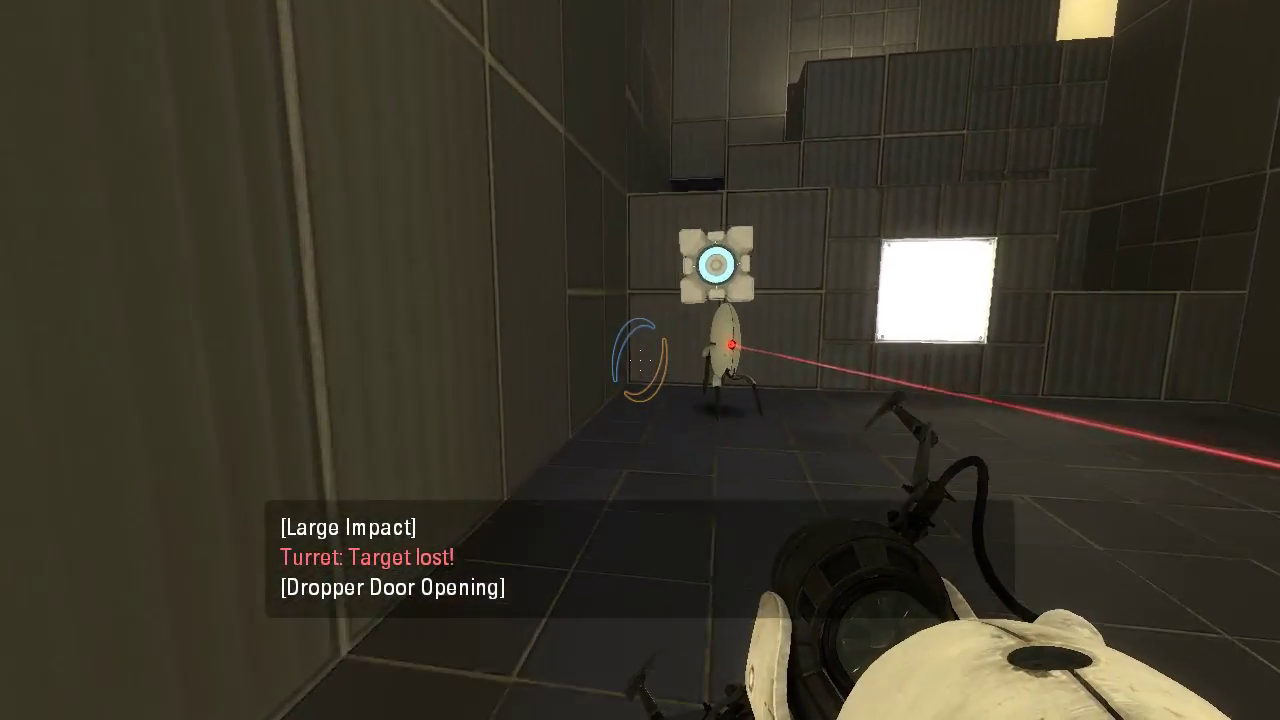
{"action": "key", "text": "w"}
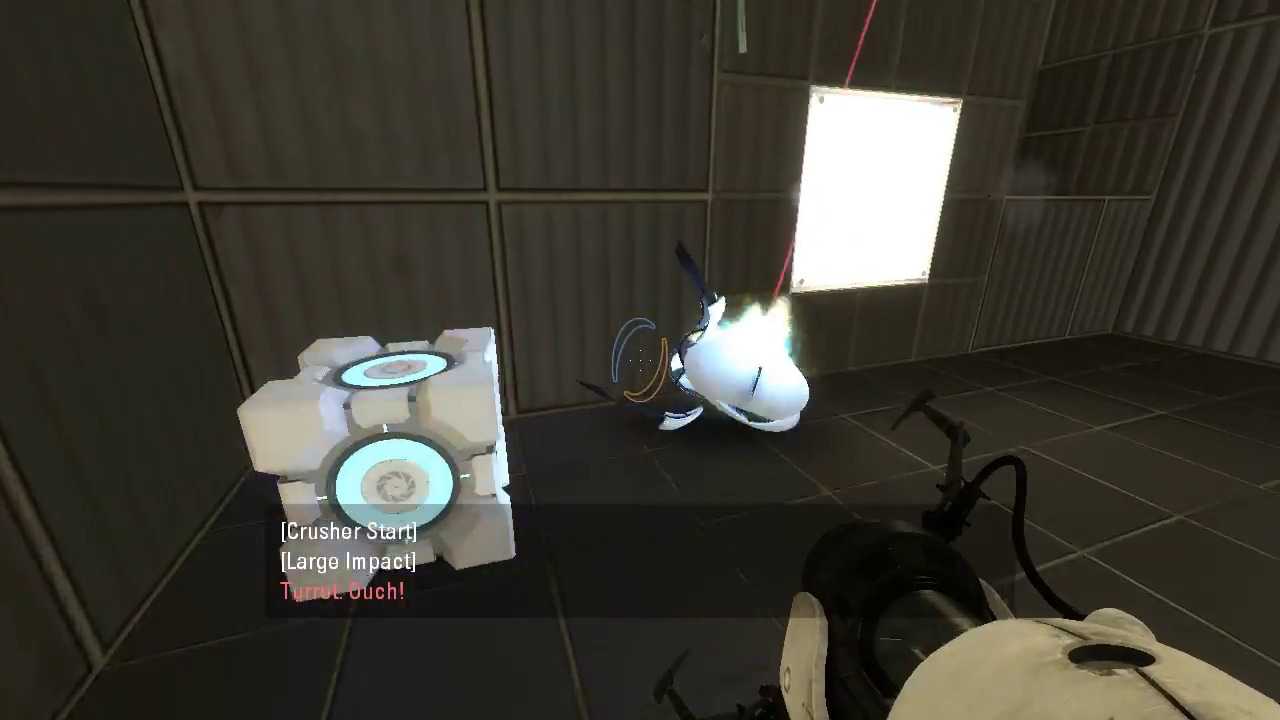
{"action": "key", "text": "w"}
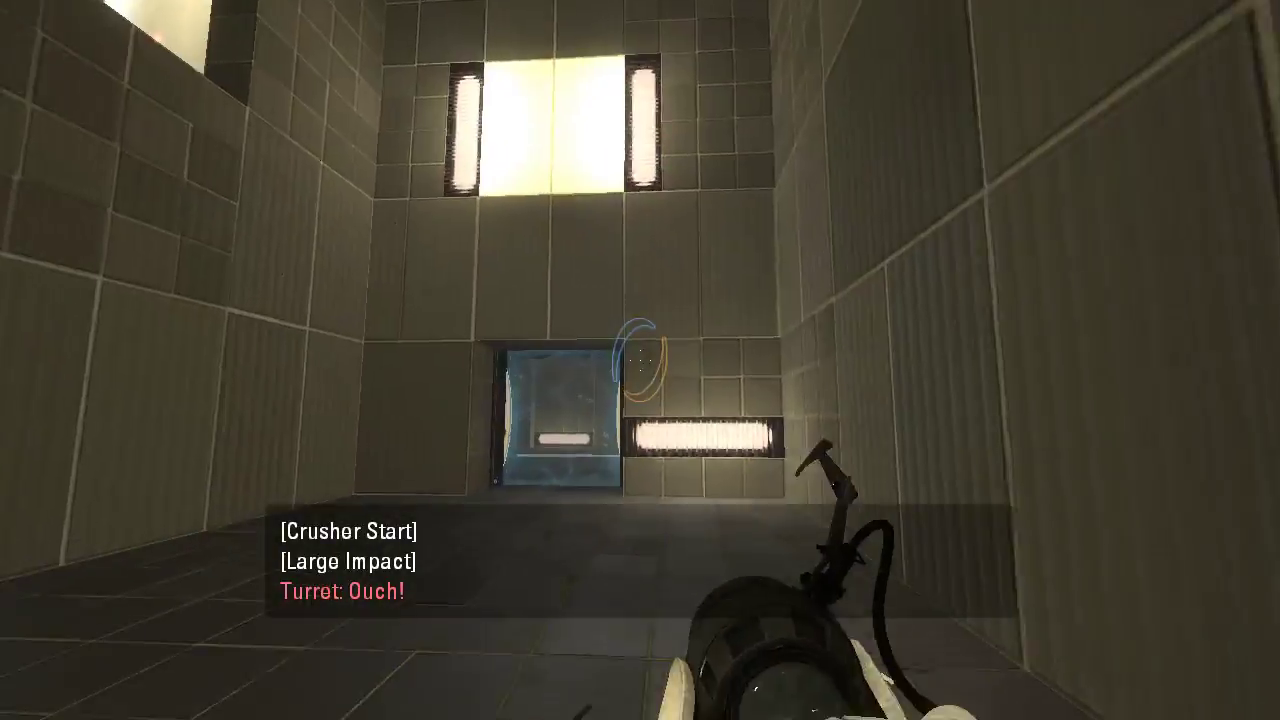
{"action": "key", "text": "w"}
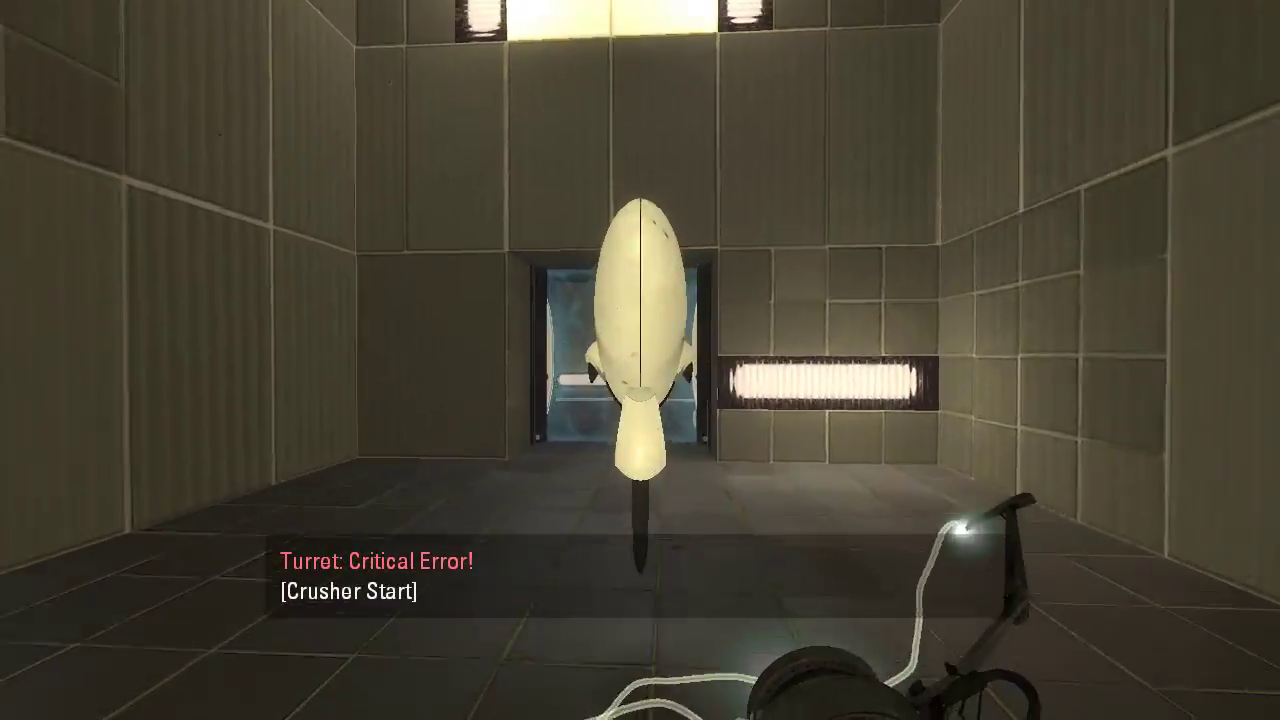
{"action": "key", "text": "w"}
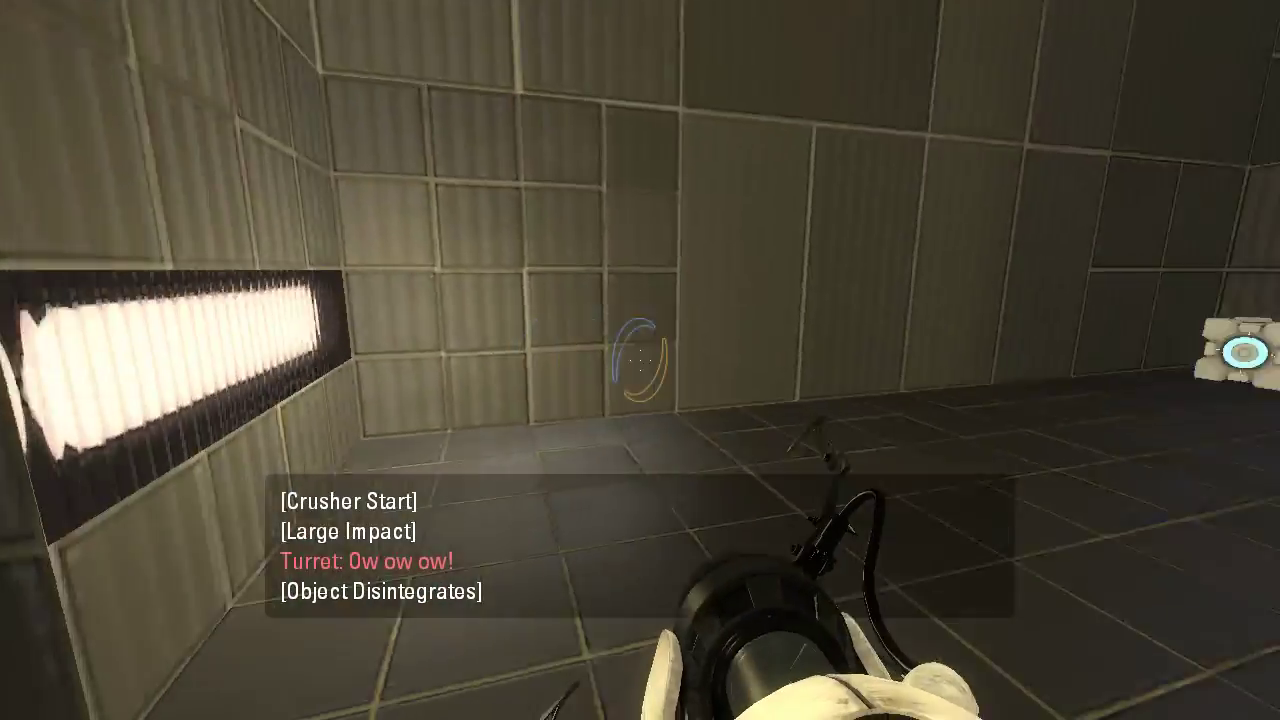
{"action": "key", "text": "w"}
{"action": "key", "text": "w"}
{"action": "key", "text": "e"}
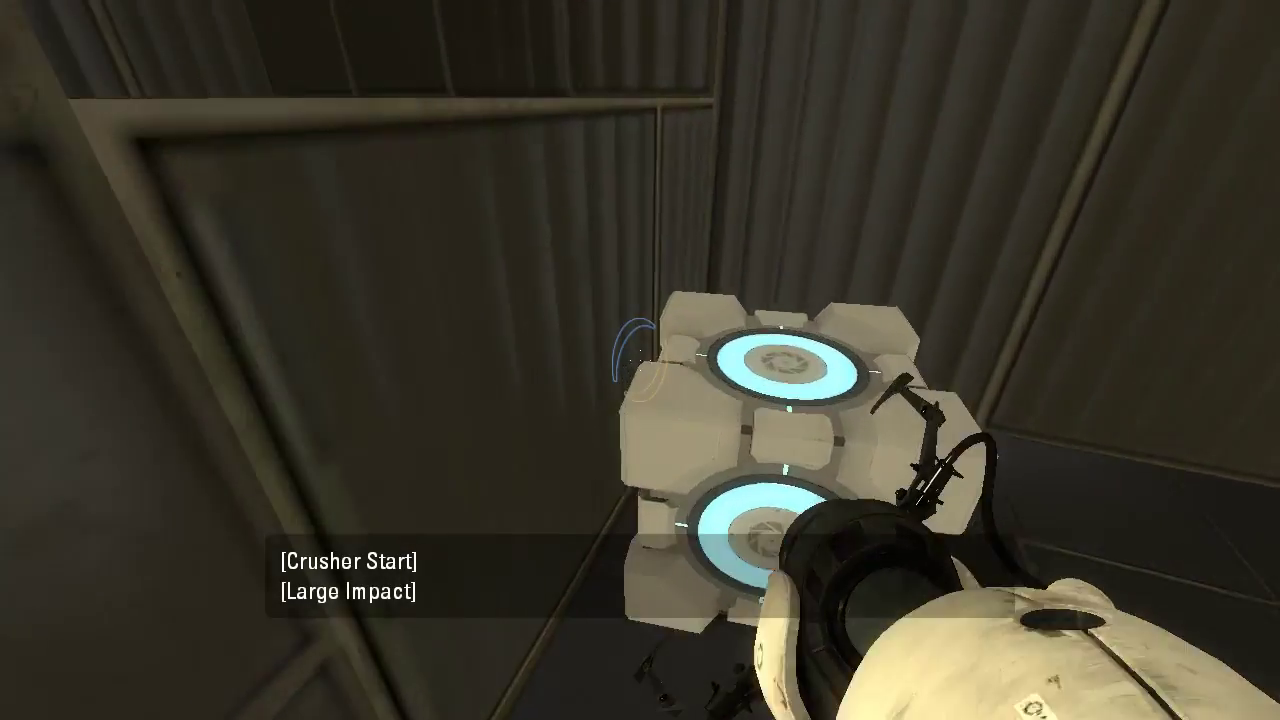
{"action": "key", "text": "e"}
{"action": "key", "text": "e"}
{"action": "key", "text": "w"}
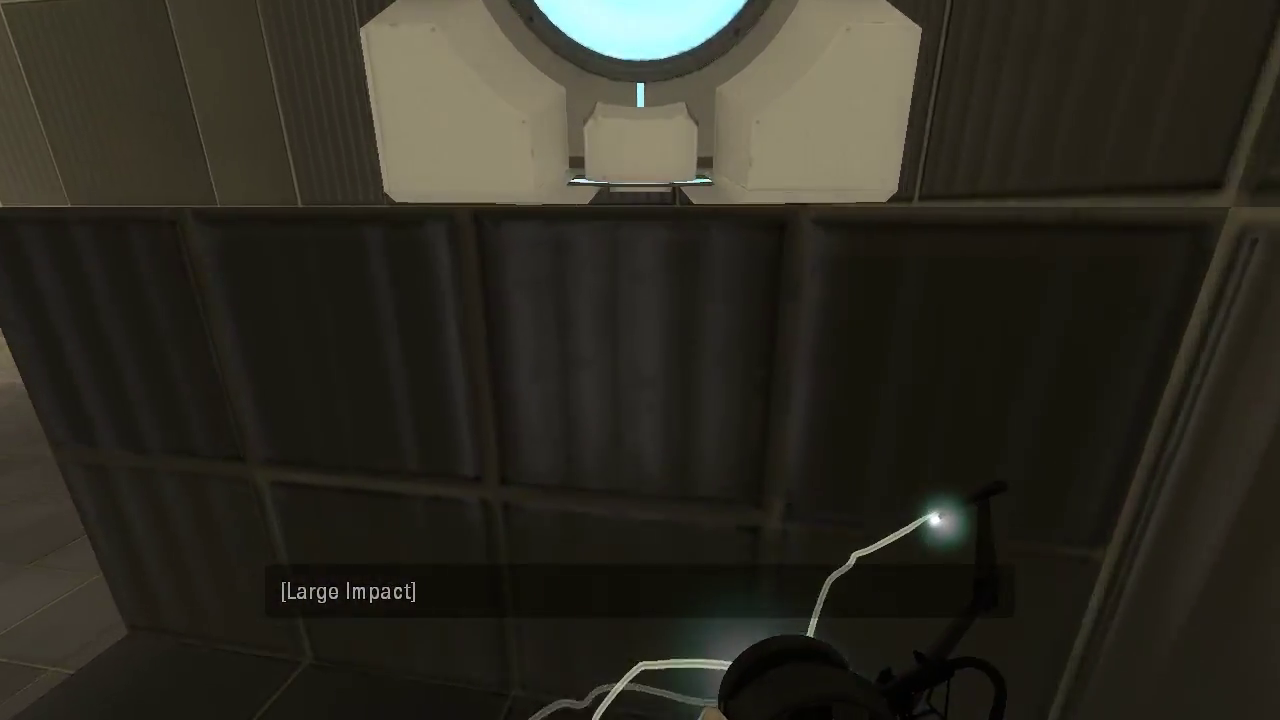
{"action": "key", "text": "e"}
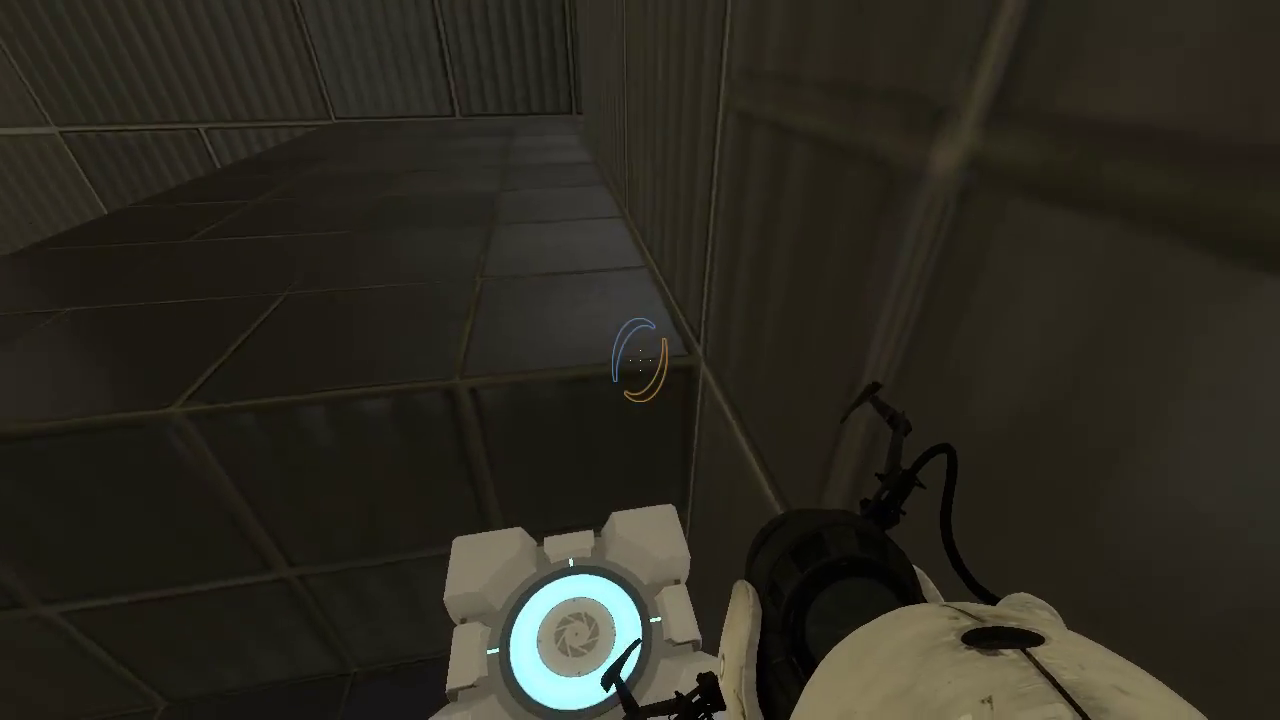
{"action": "key", "text": "w"}
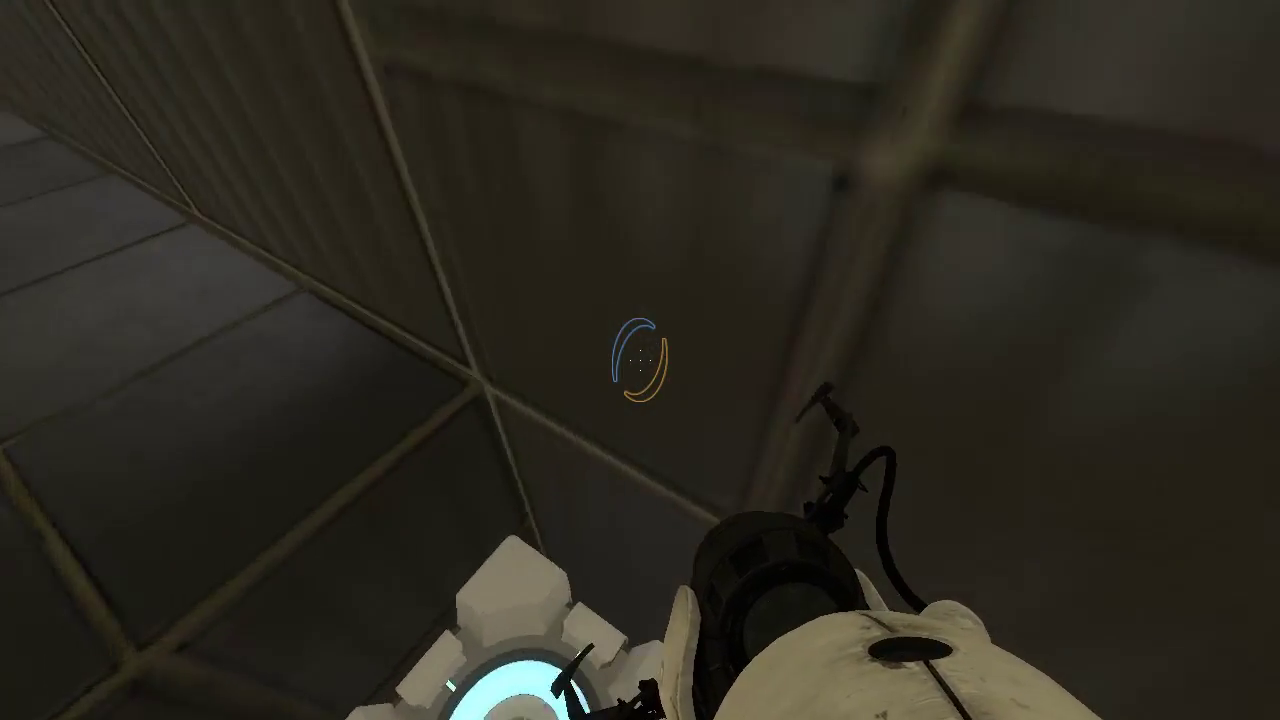
{"action": "key", "text": "e"}
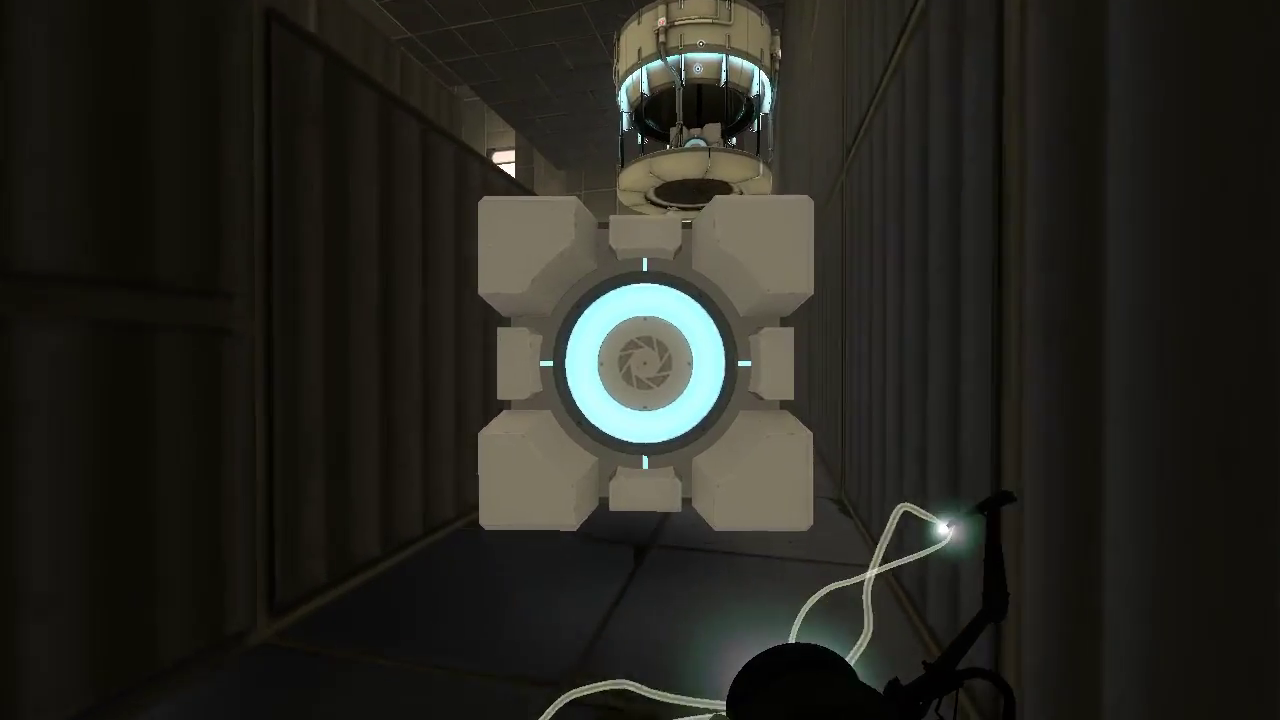
{"action": "key", "text": "e"}
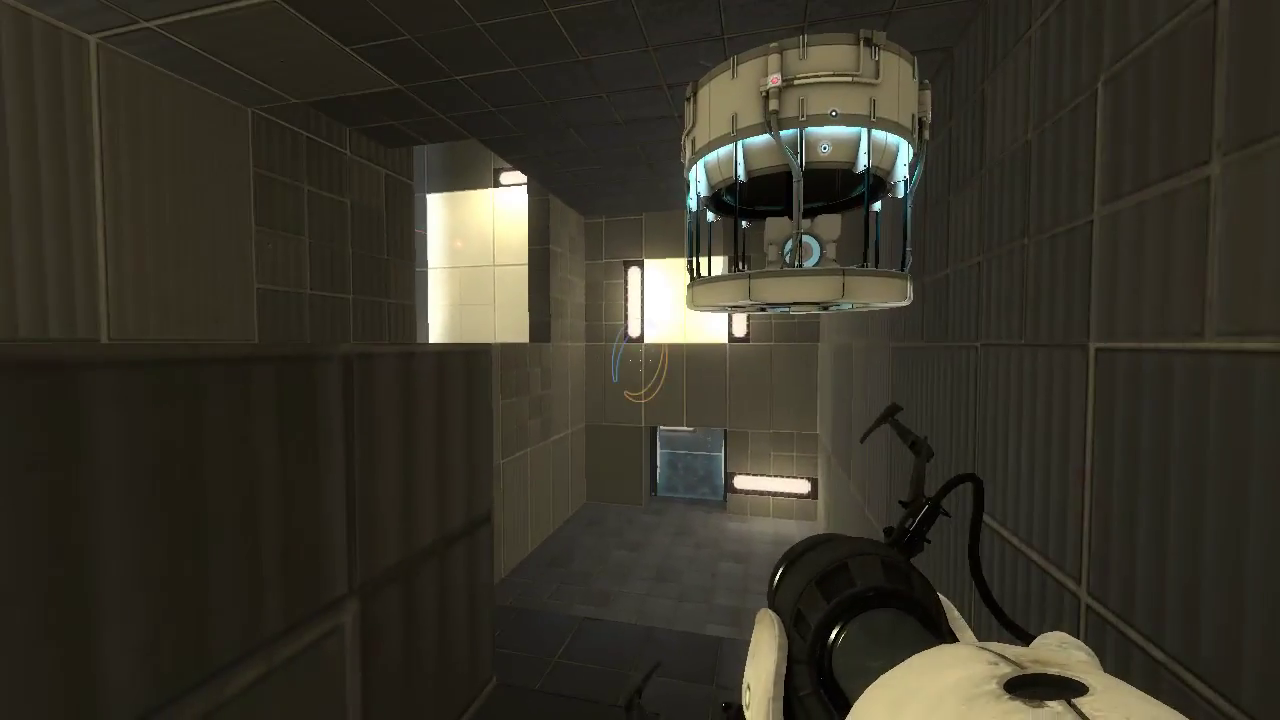
{"action": "key", "text": "e"}
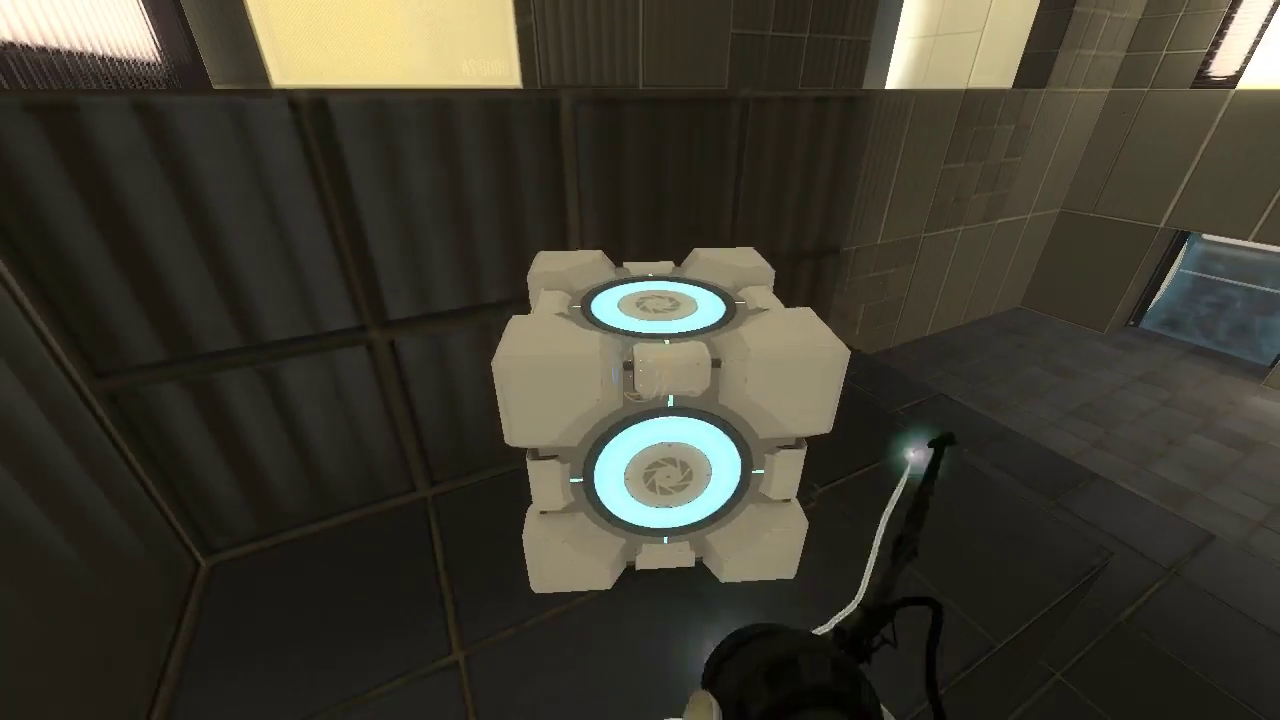
{"action": "key", "text": "e"}
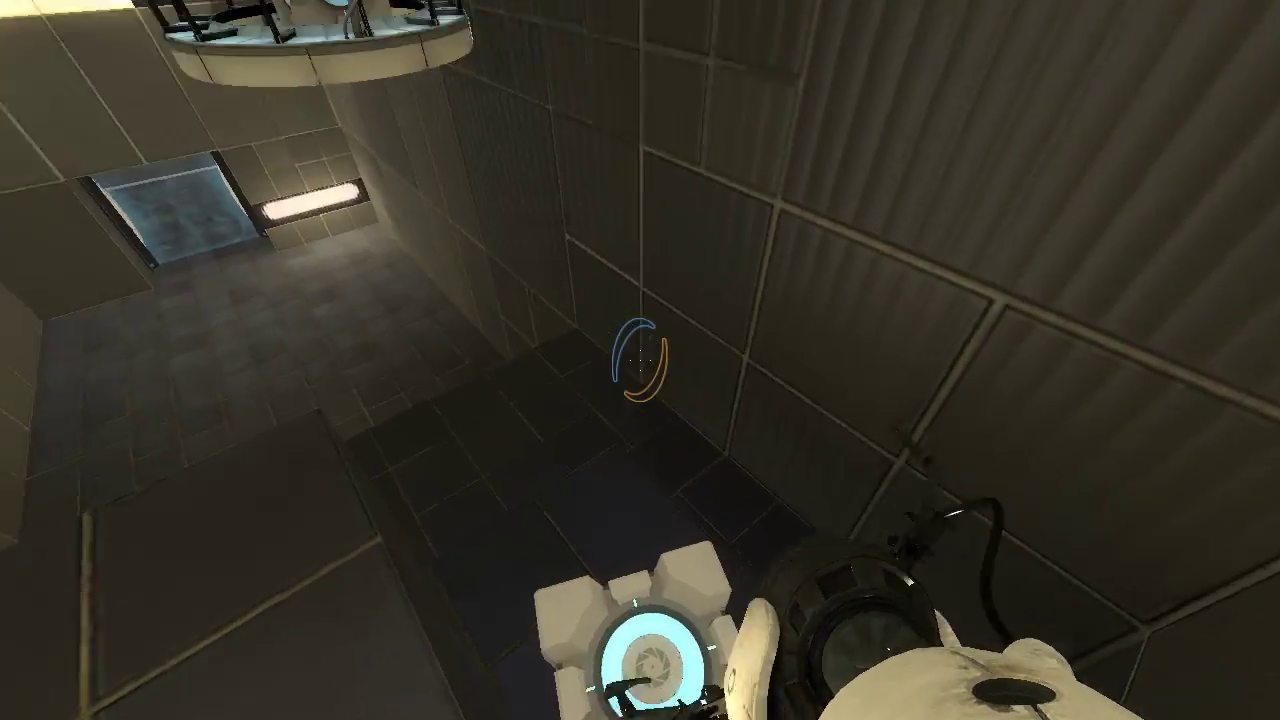
{"action": "key", "text": "e"}
{"action": "key", "text": "e"}
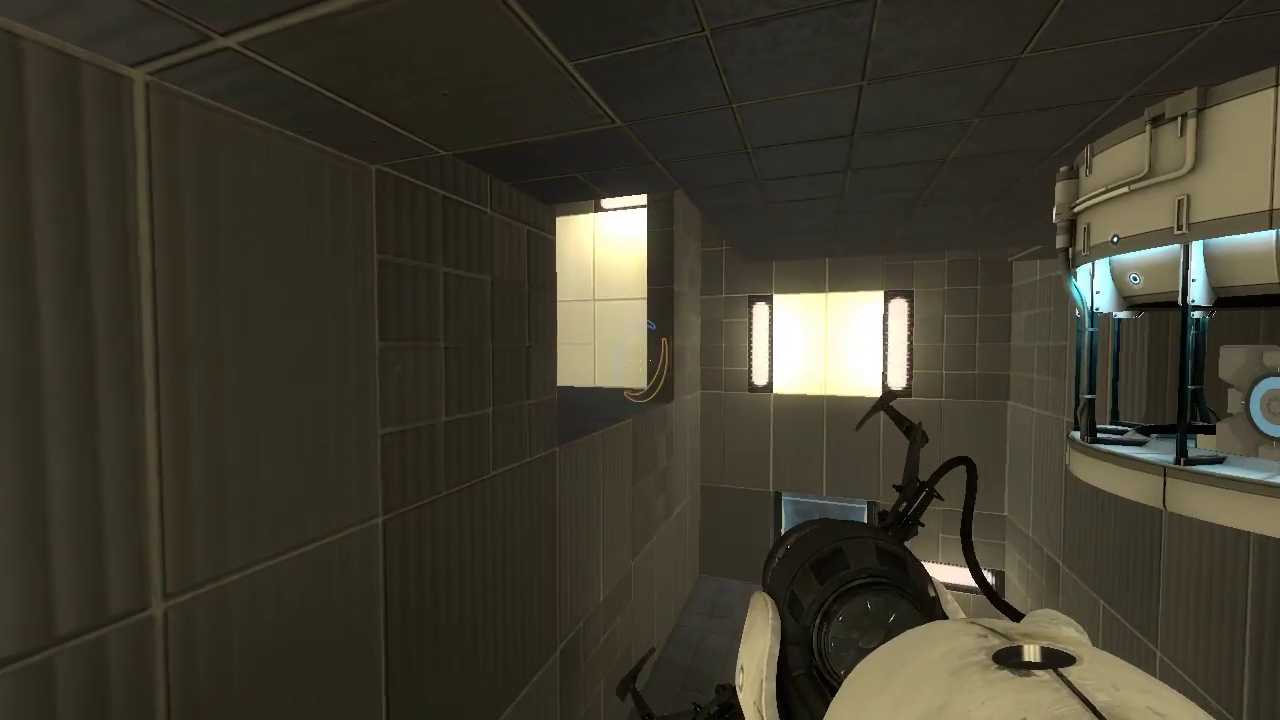
{"action": "right_click", "coordinate": [640, 360]}
{"action": "left_click", "coordinate": [640, 360]}
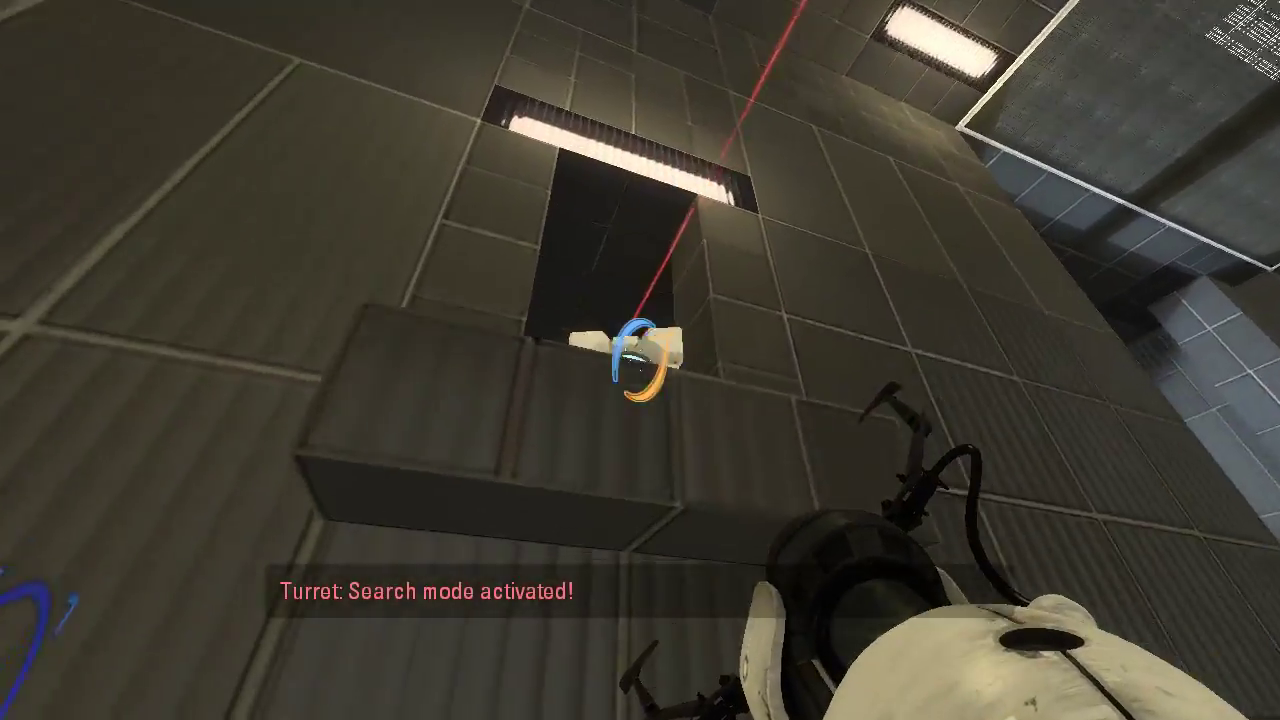
{"action": "key", "text": "e"}
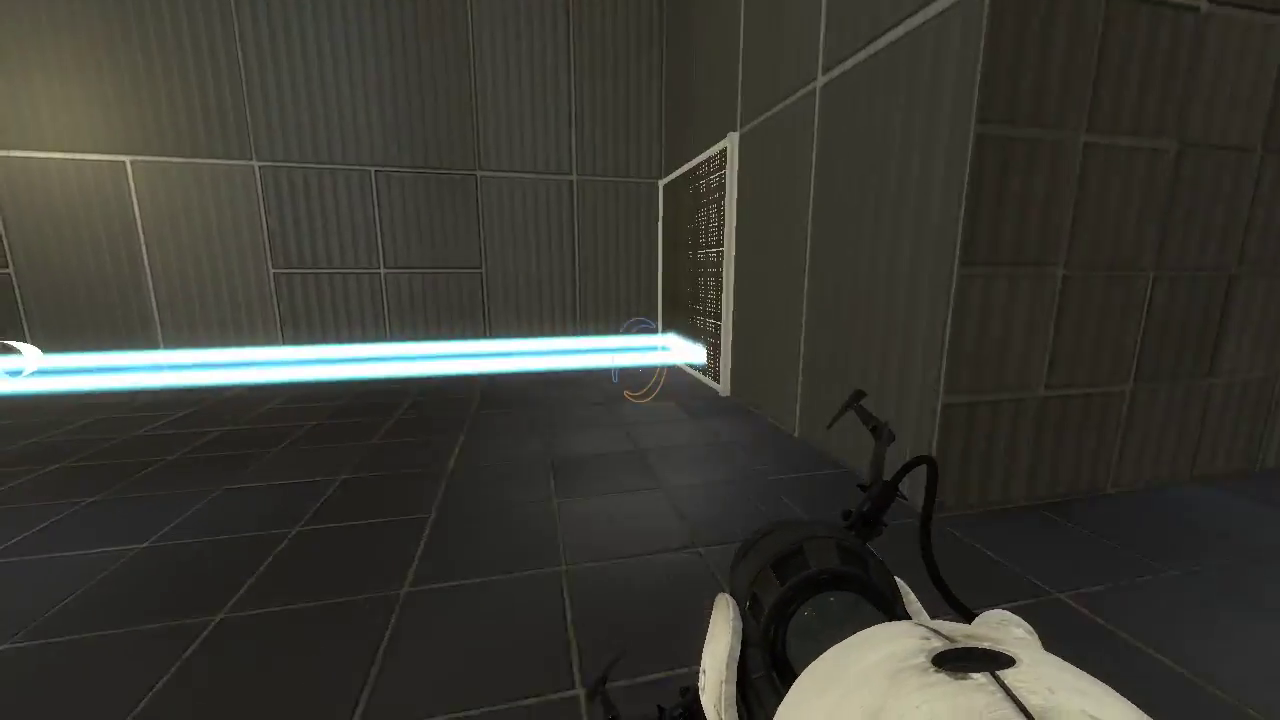
{"action": "left_click", "coordinate": [640, 360]}
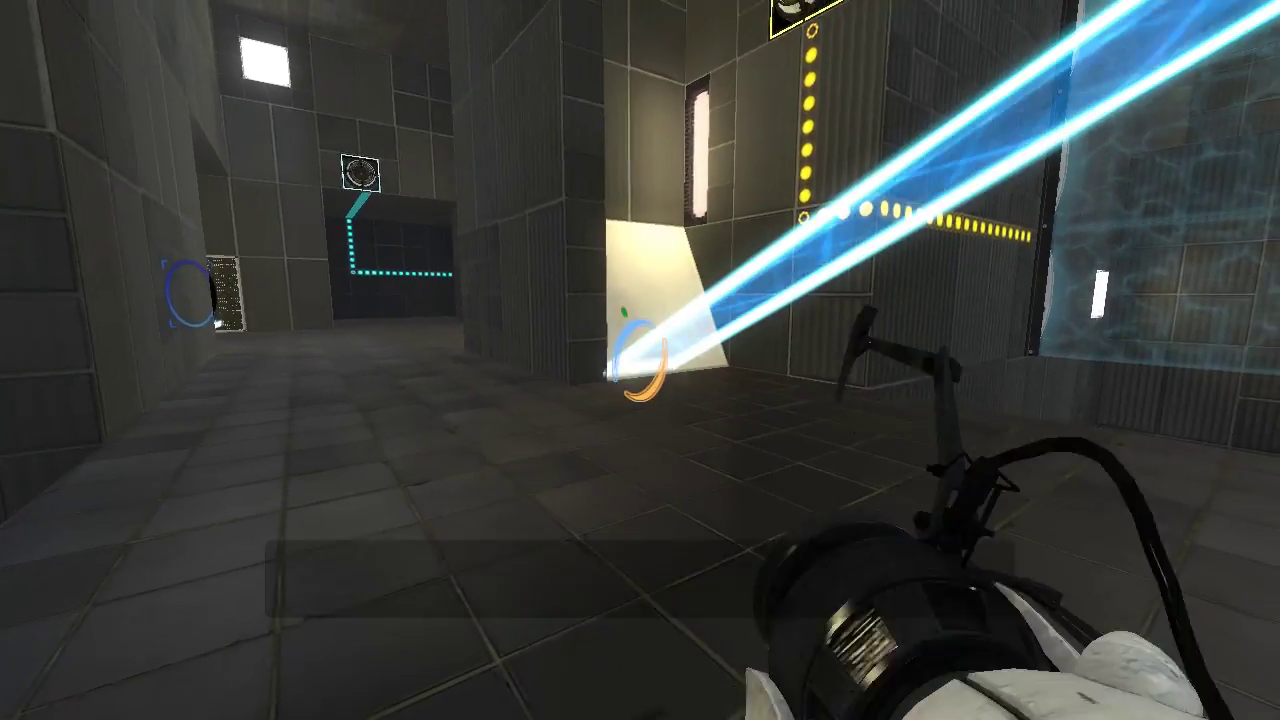
{"action": "right_click", "coordinate": [640, 360]}
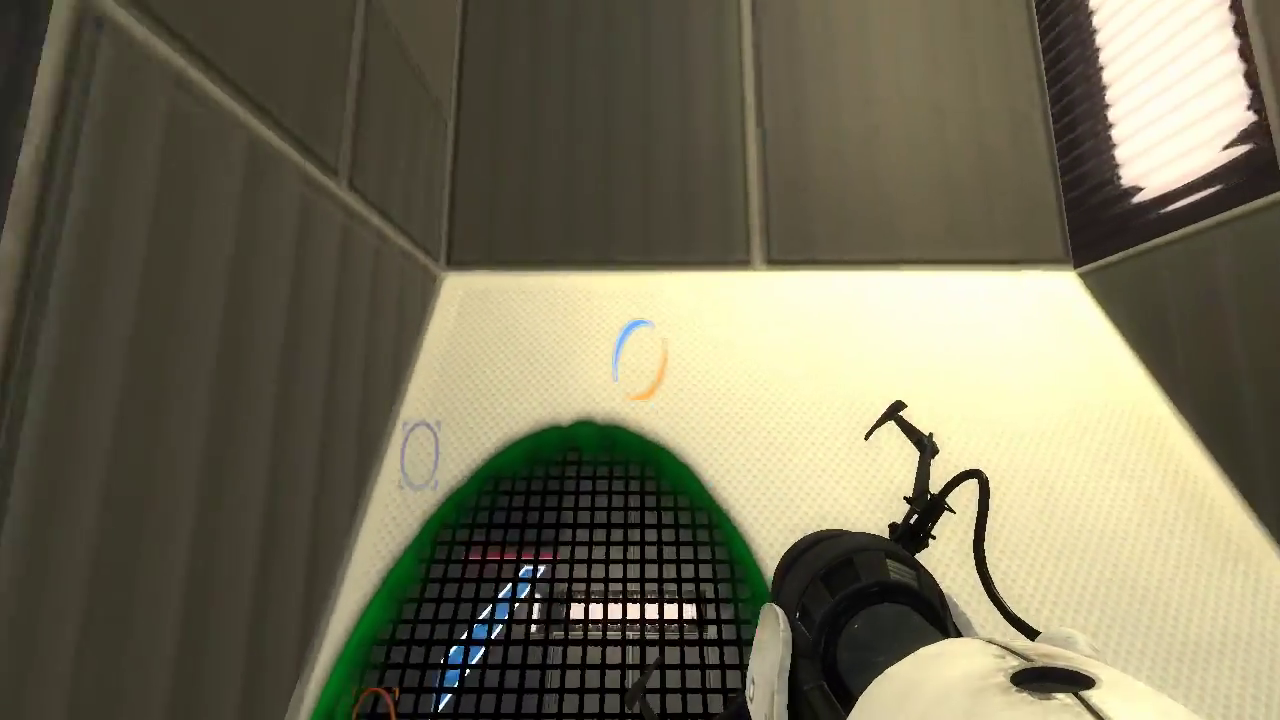
{"action": "left_click", "coordinate": [640, 360]}
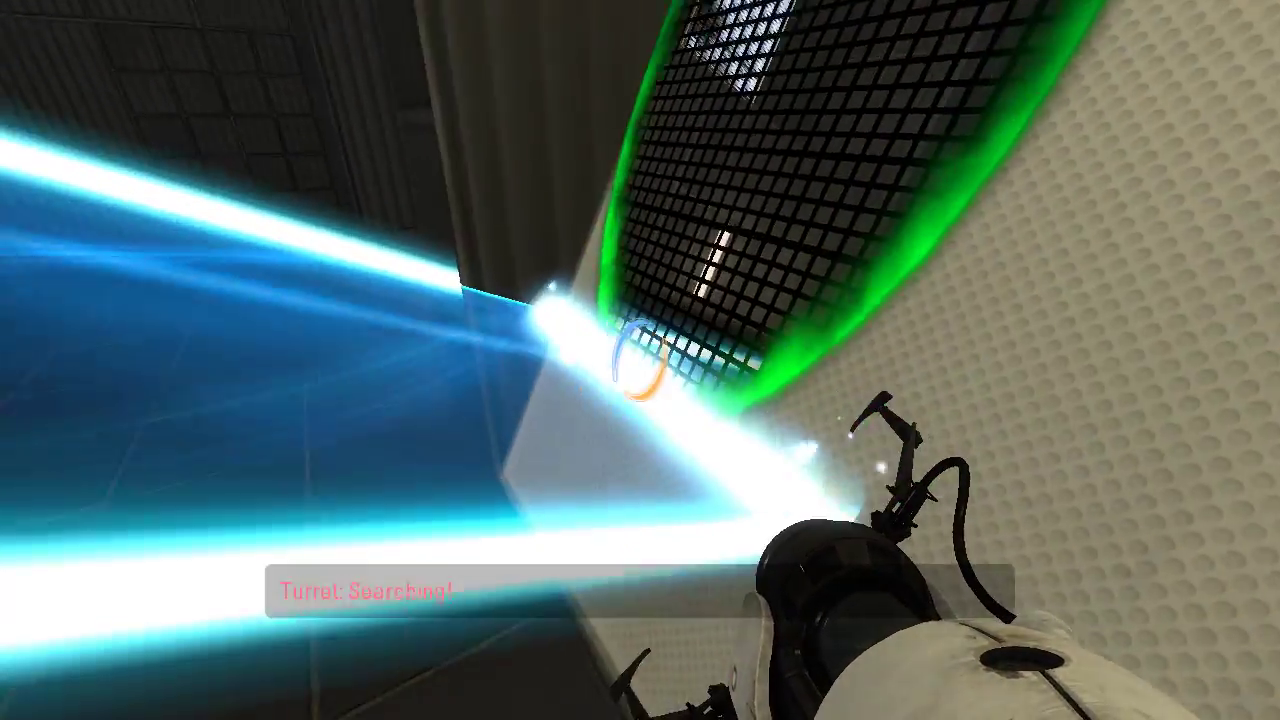
{"action": "right_click", "coordinate": [640, 360]}
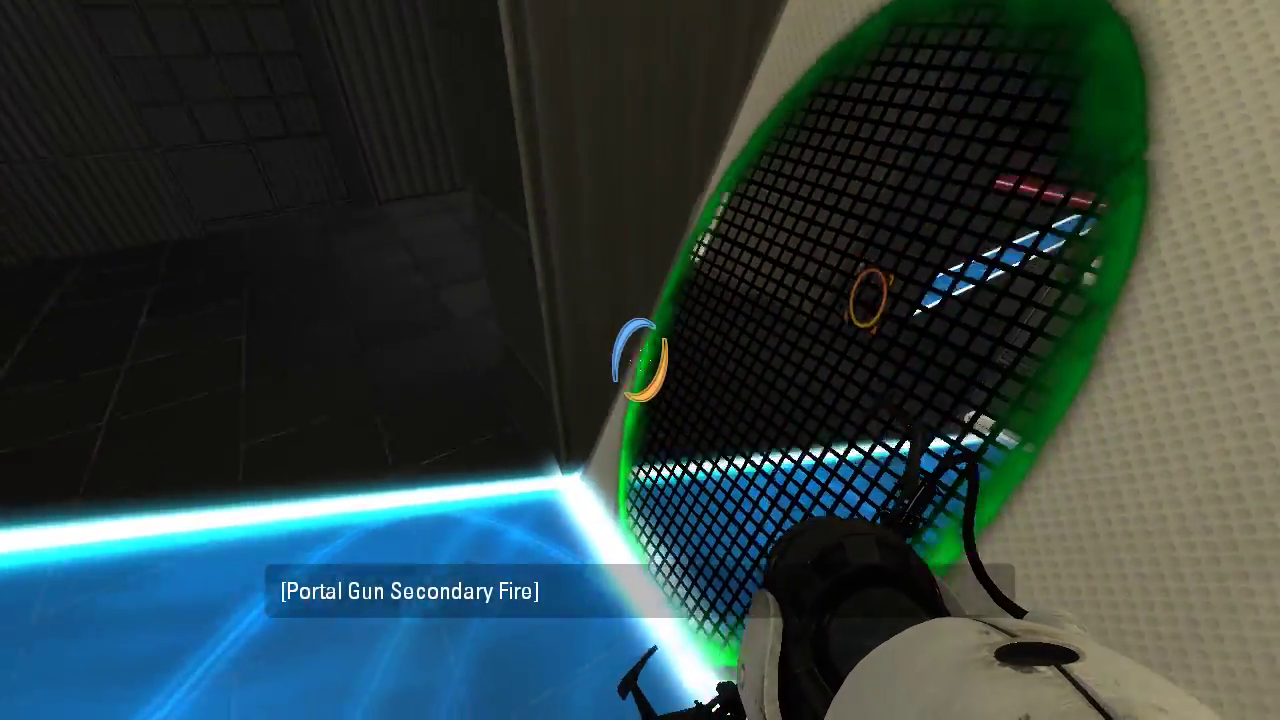
{"action": "key", "text": "s"}
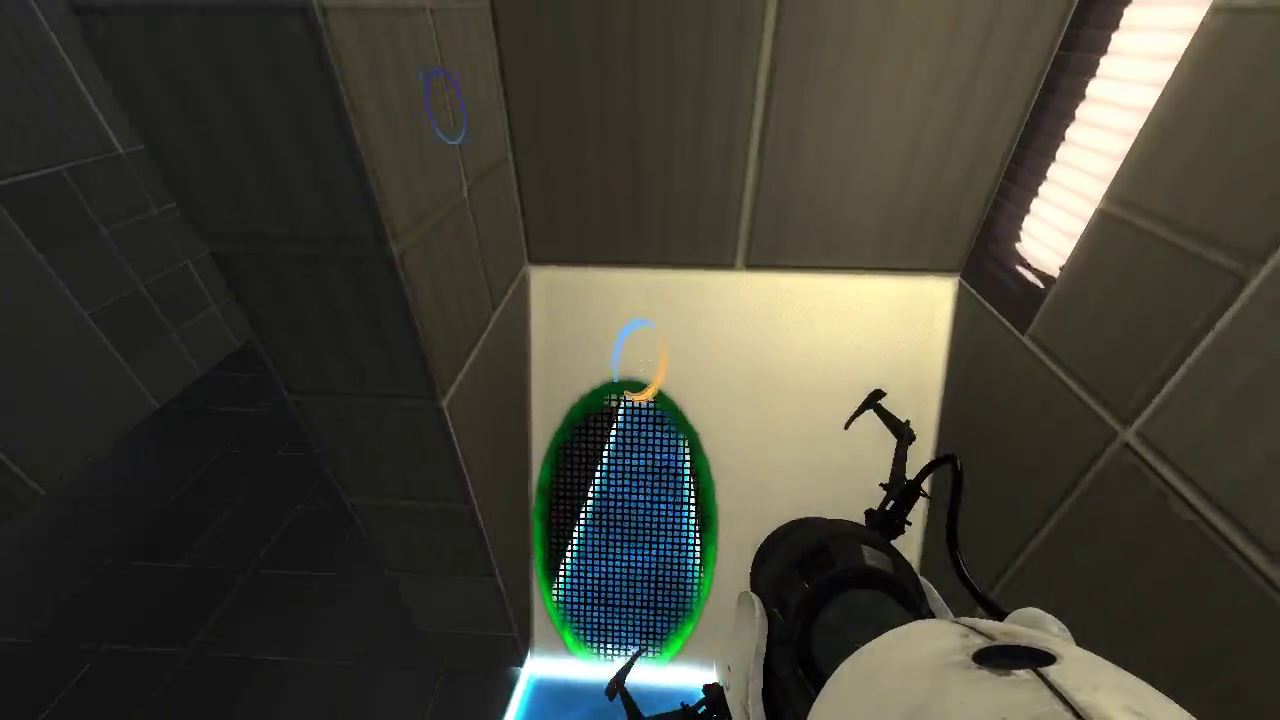
{"action": "left_click", "coordinate": [640, 360]}
{"action": "key", "text": "w"}
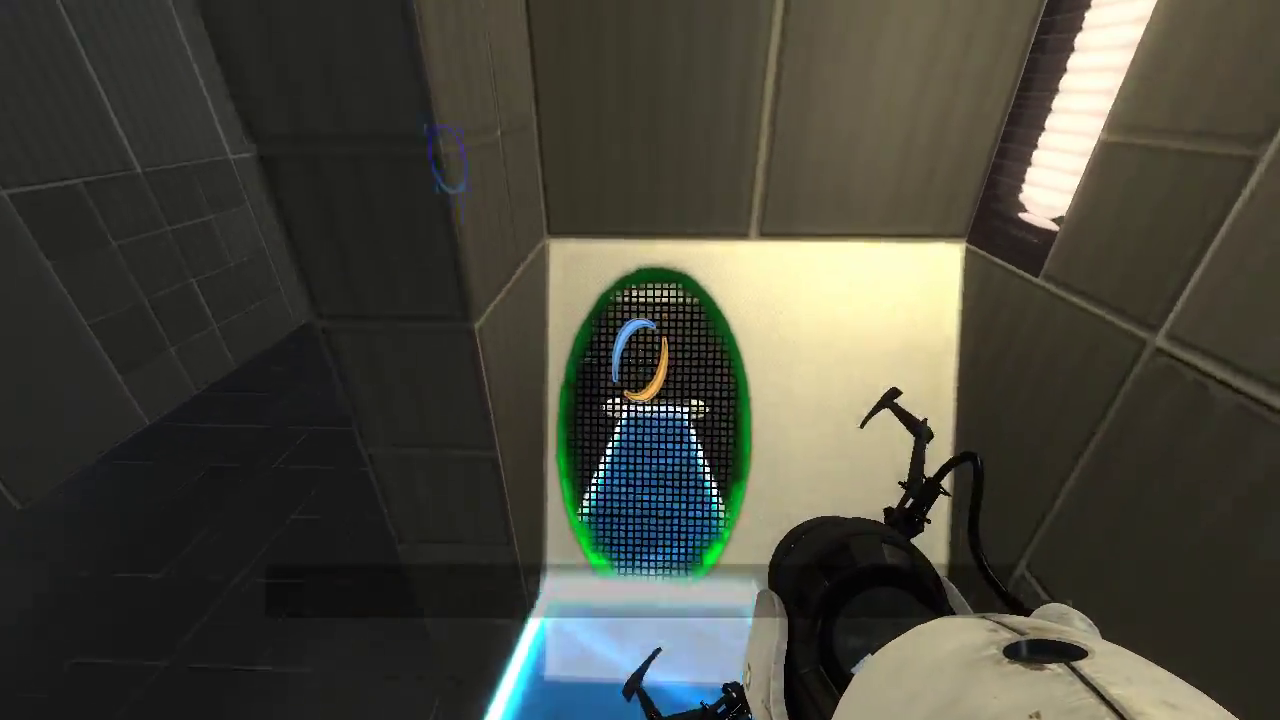
{"action": "right_click", "coordinate": [640, 360]}
{"action": "key", "text": "w"}
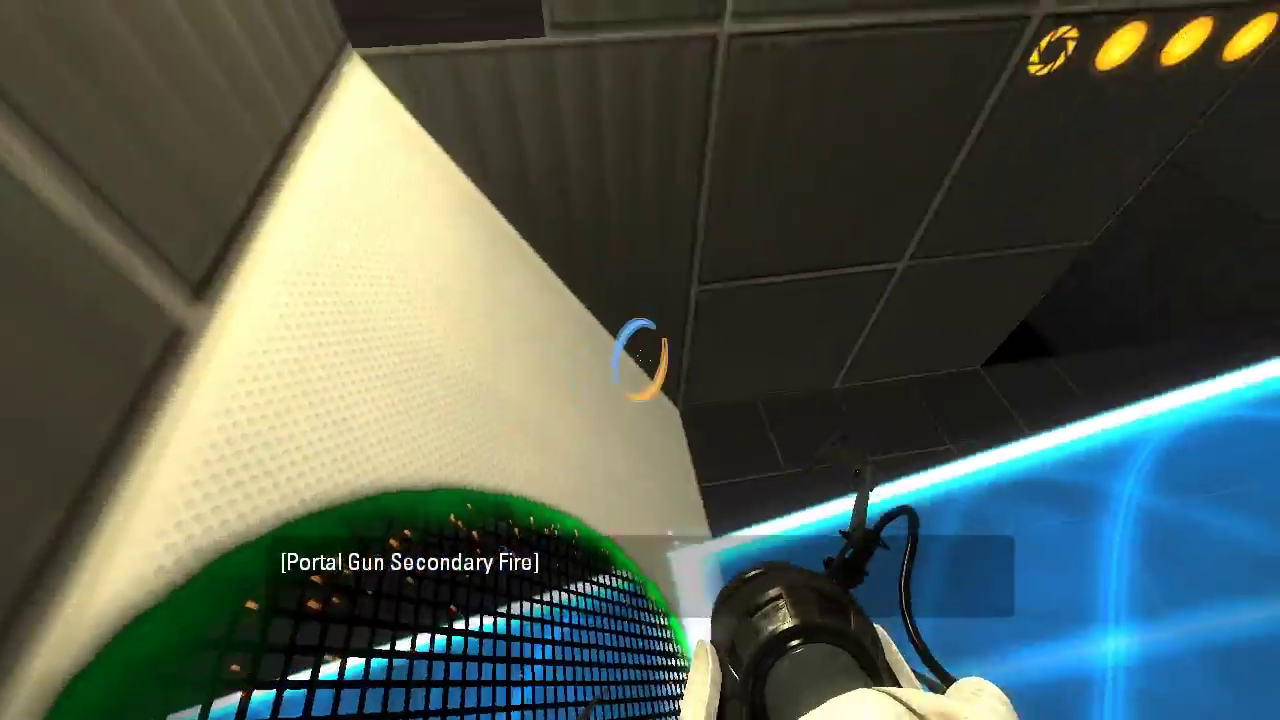
{"action": "key", "text": "w"}
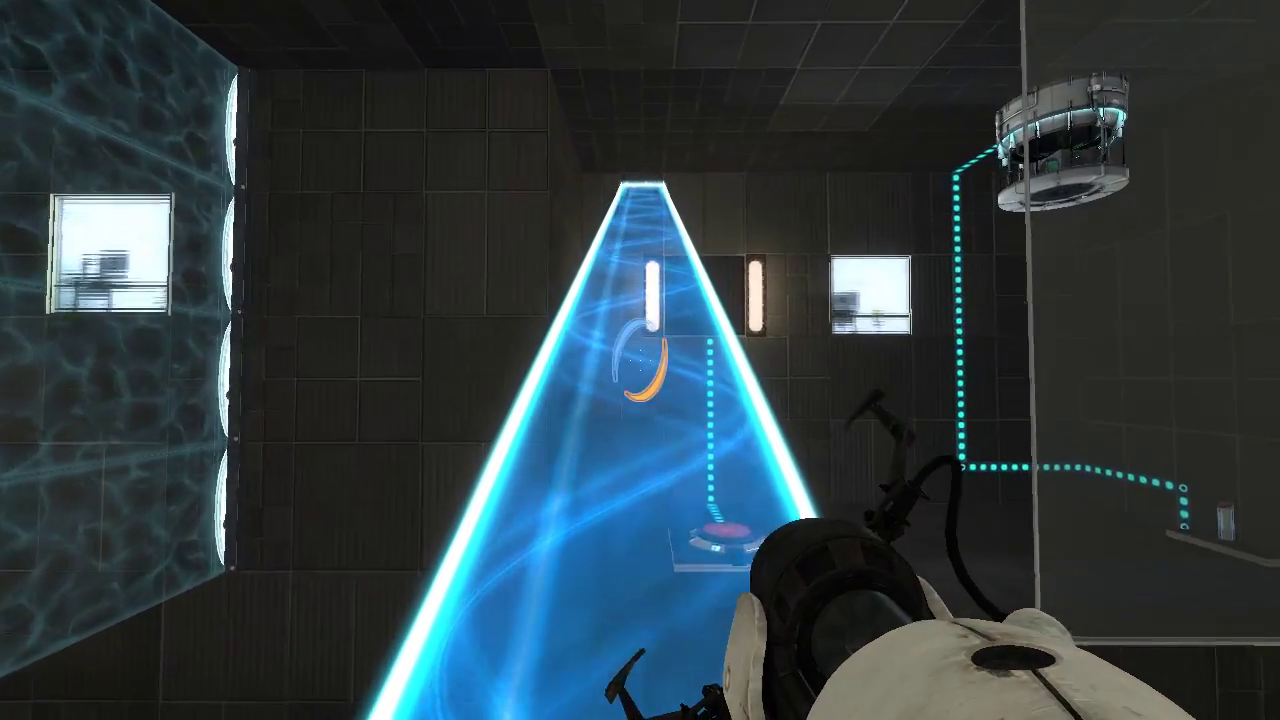
{"action": "key", "text": "w"}
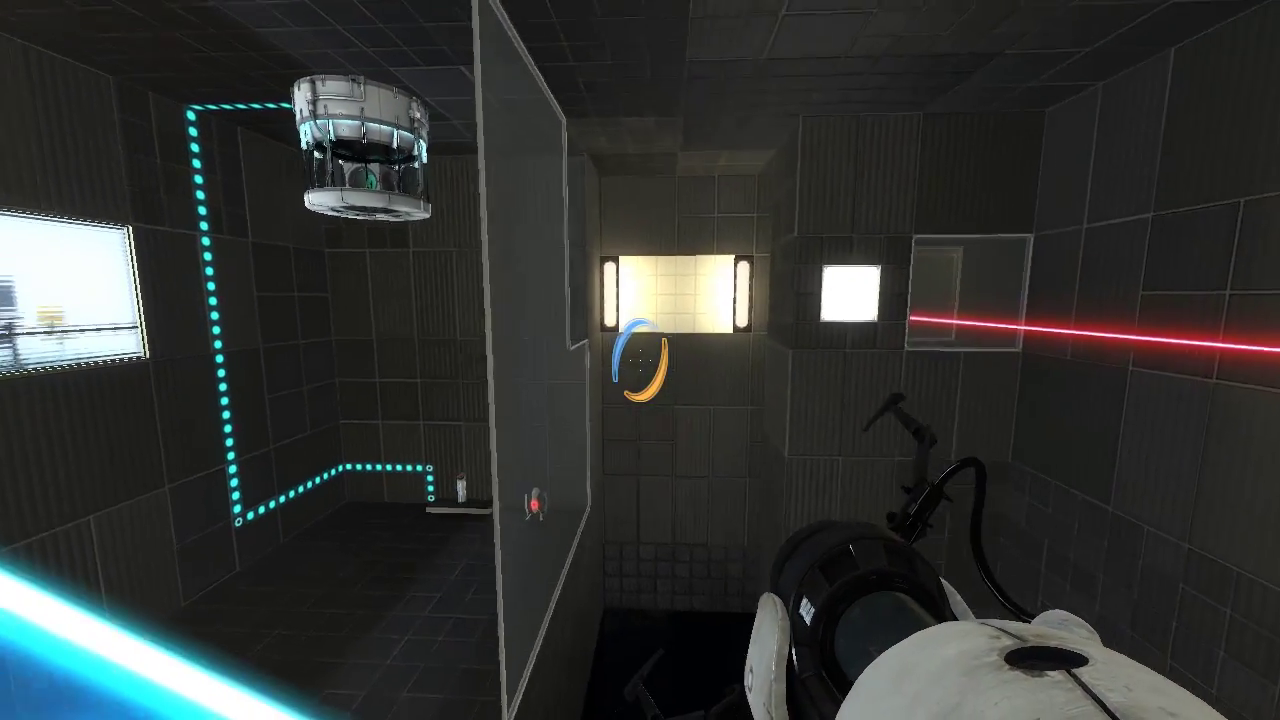
{"action": "right_click", "coordinate": [640, 360]}
{"action": "key", "text": "w"}
{"action": "key", "text": "w"}
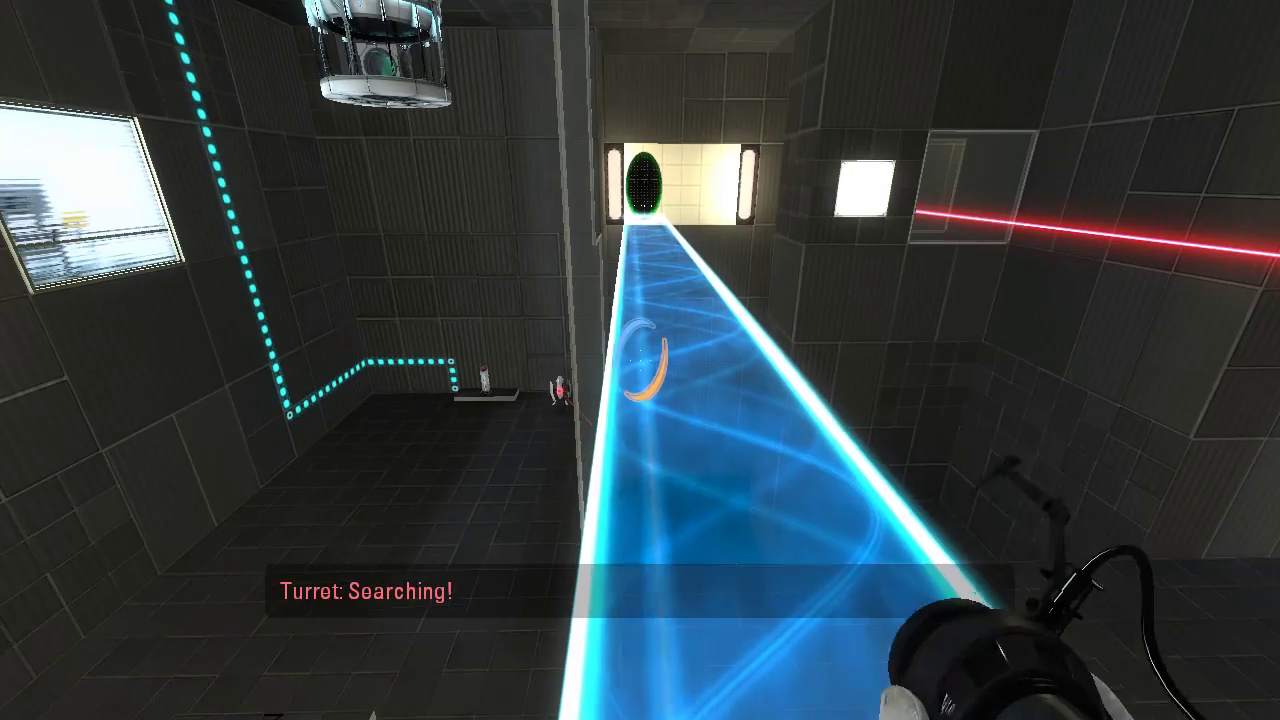
{"action": "left_click", "coordinate": [640, 360]}
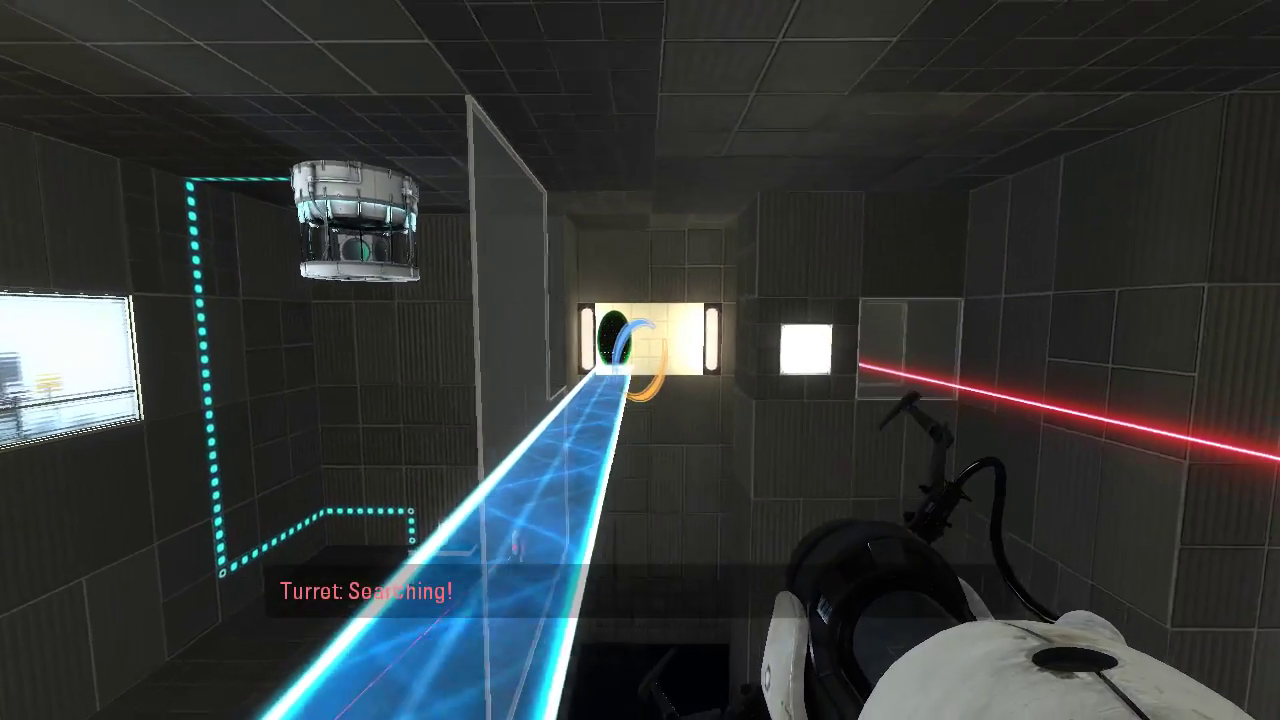
{"action": "key", "text": "w"}
{"action": "right_click", "coordinate": [640, 360]}
{"action": "key", "text": "w"}
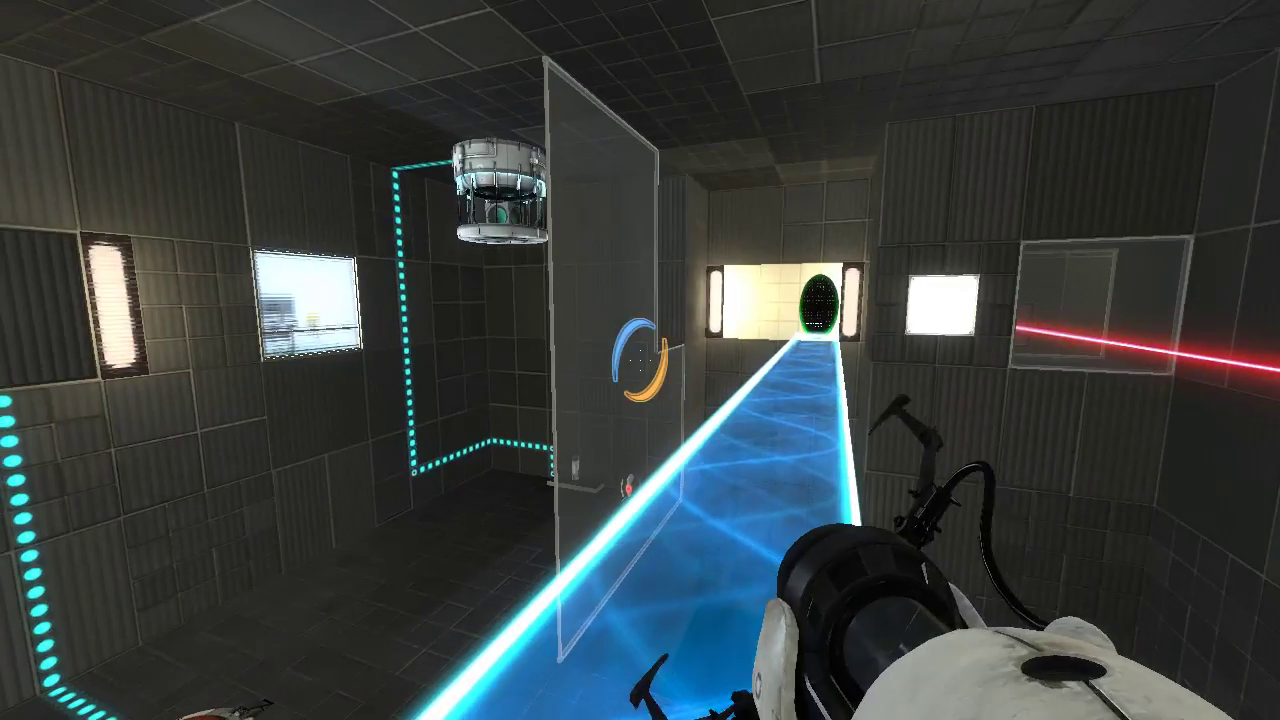
{"action": "key", "text": "w"}
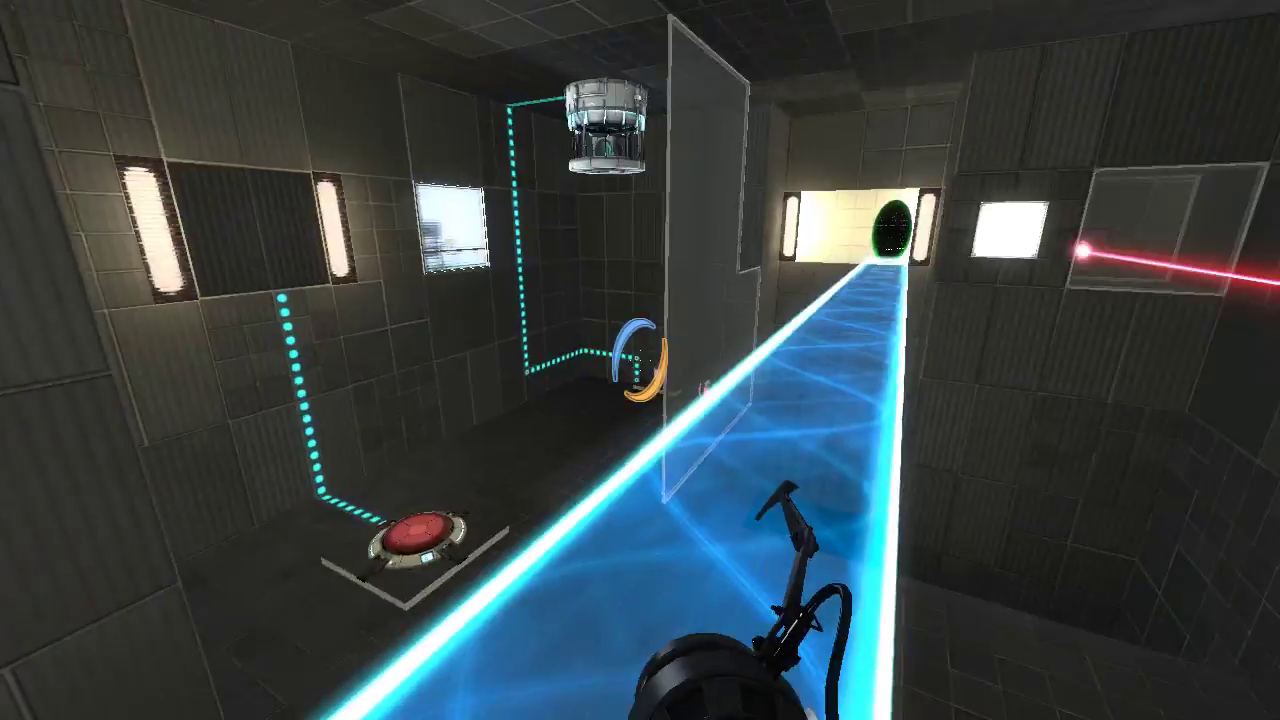
{"action": "key", "text": "w"}
{"action": "key", "text": "w"}
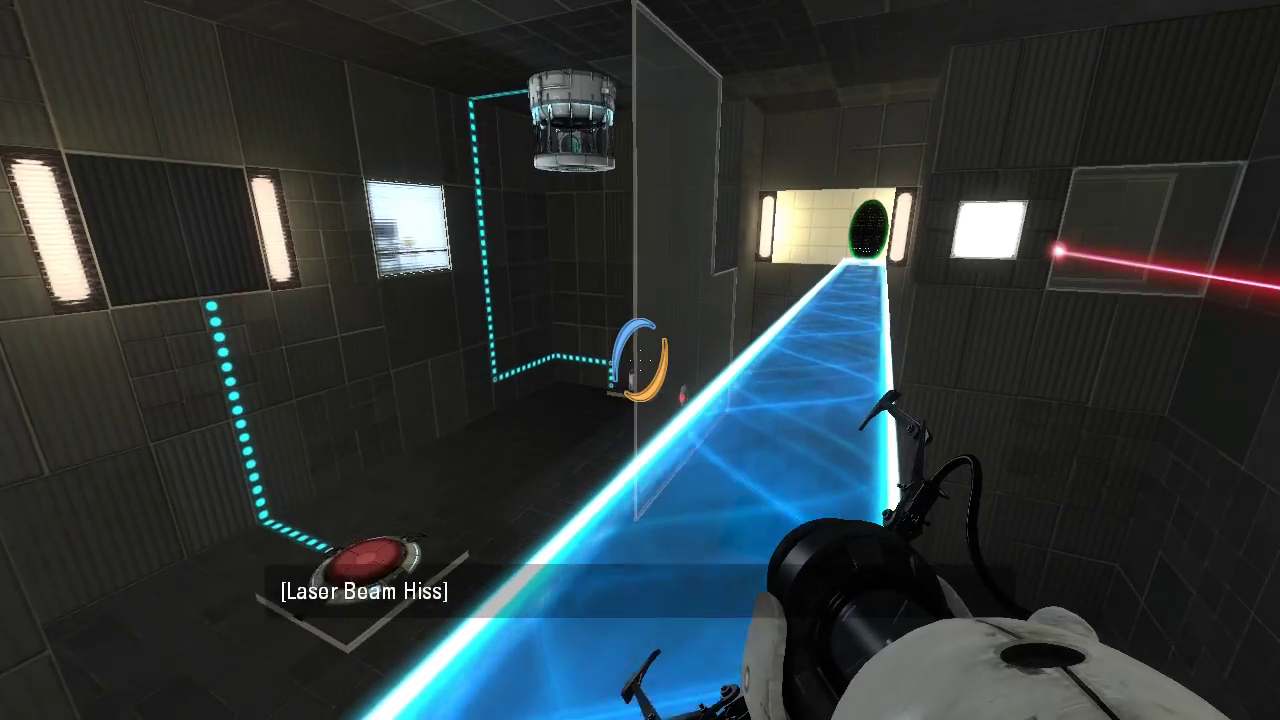
{"action": "key", "text": "w"}
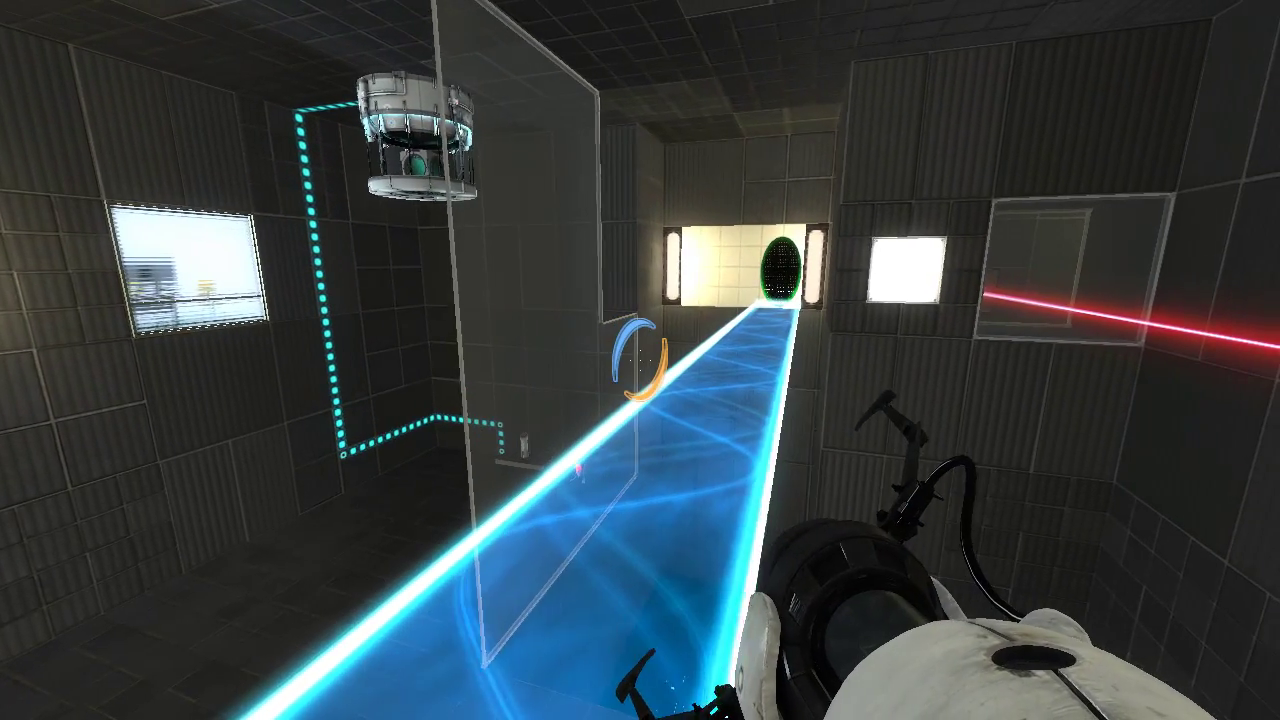
{"action": "key", "text": "w"}
{"action": "key", "text": "w"}
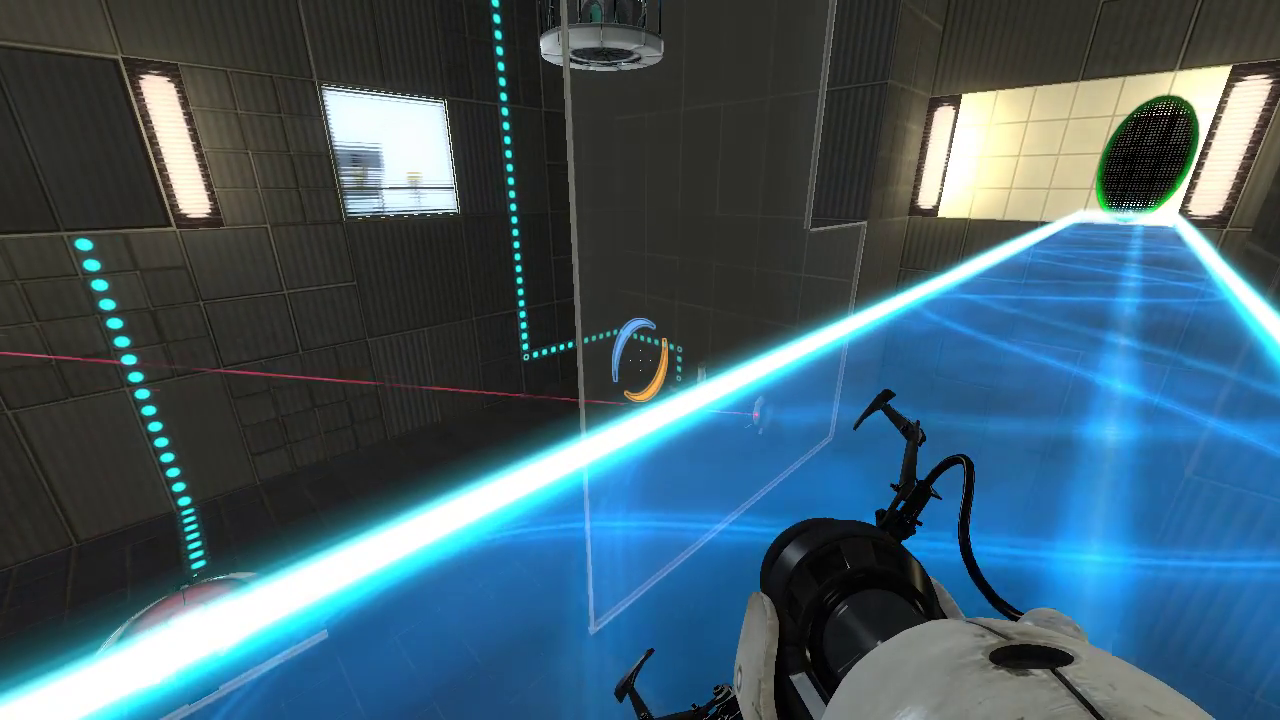
{"action": "key", "text": "w"}
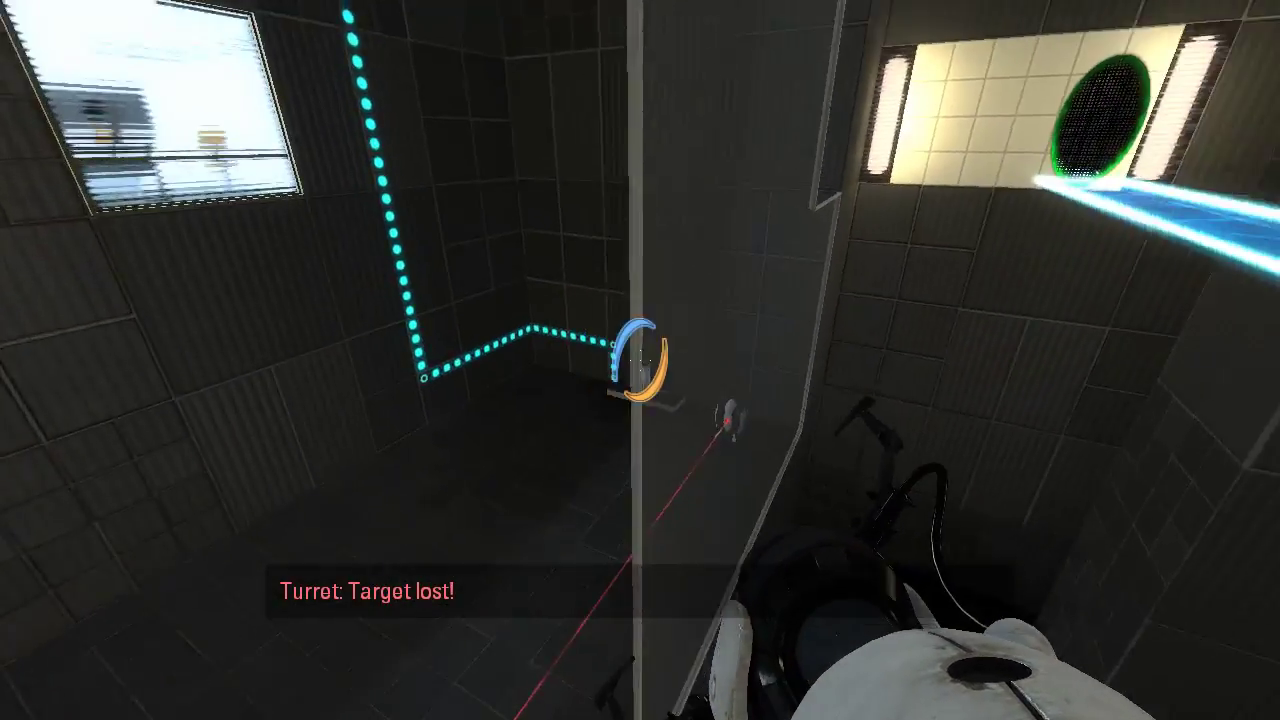
{"action": "key", "text": "w"}
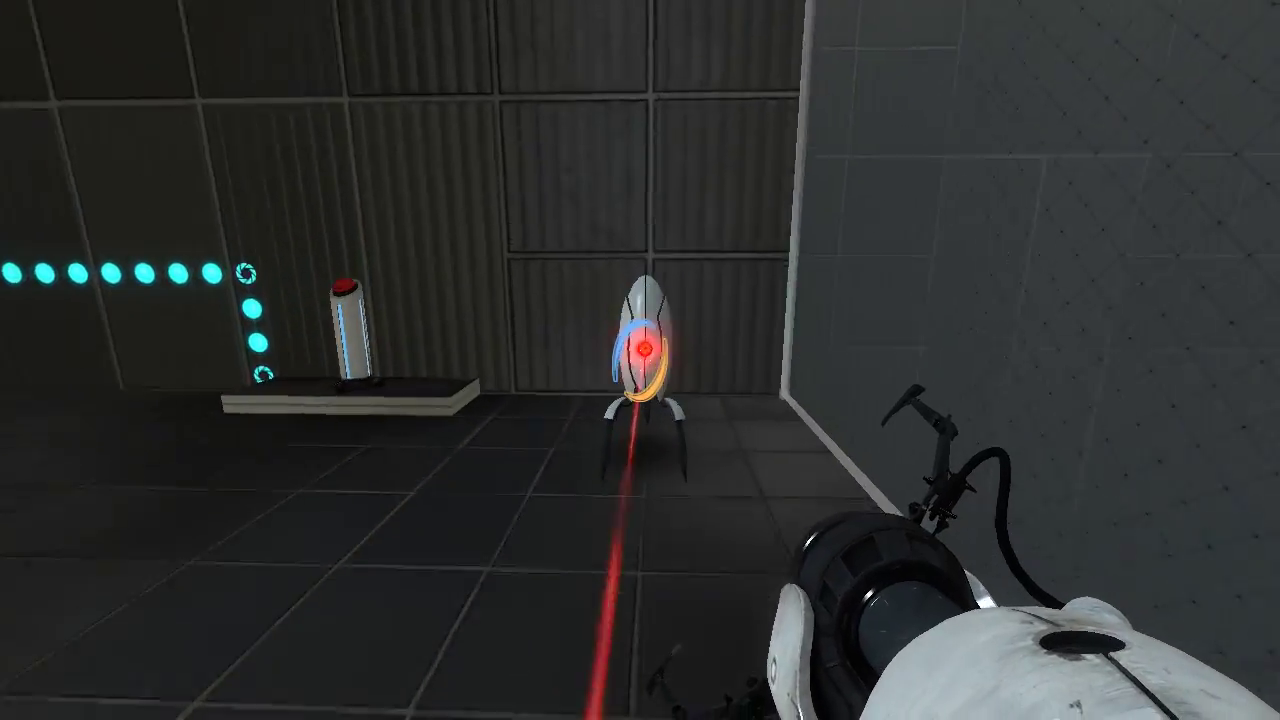
{"action": "key", "text": "e"}
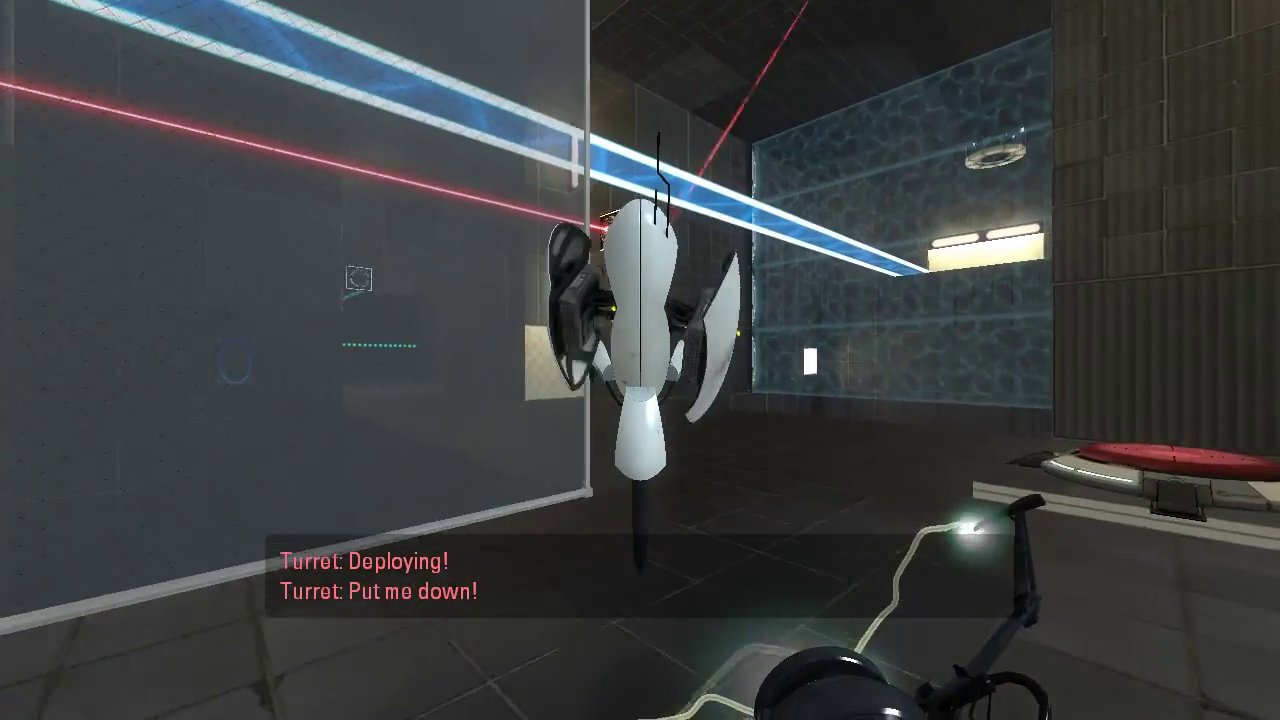
{"action": "key", "text": "w"}
{"action": "key", "text": "e"}
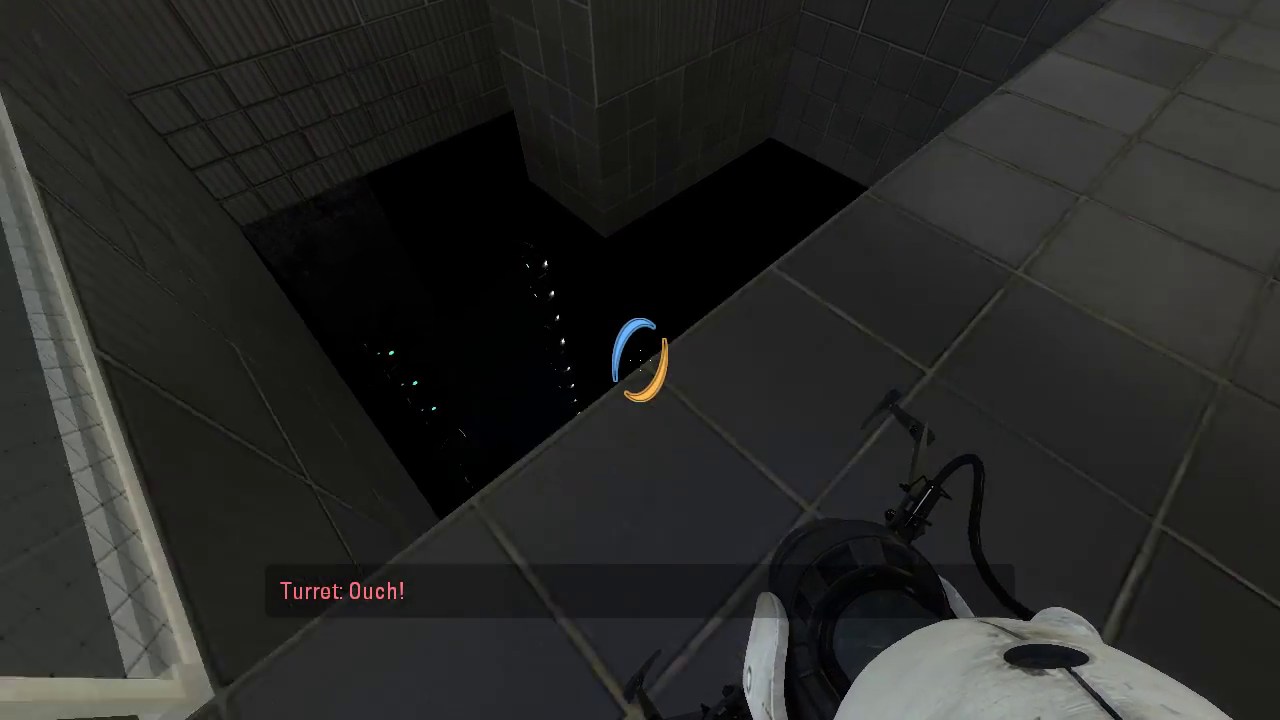
{"action": "key", "text": "w"}
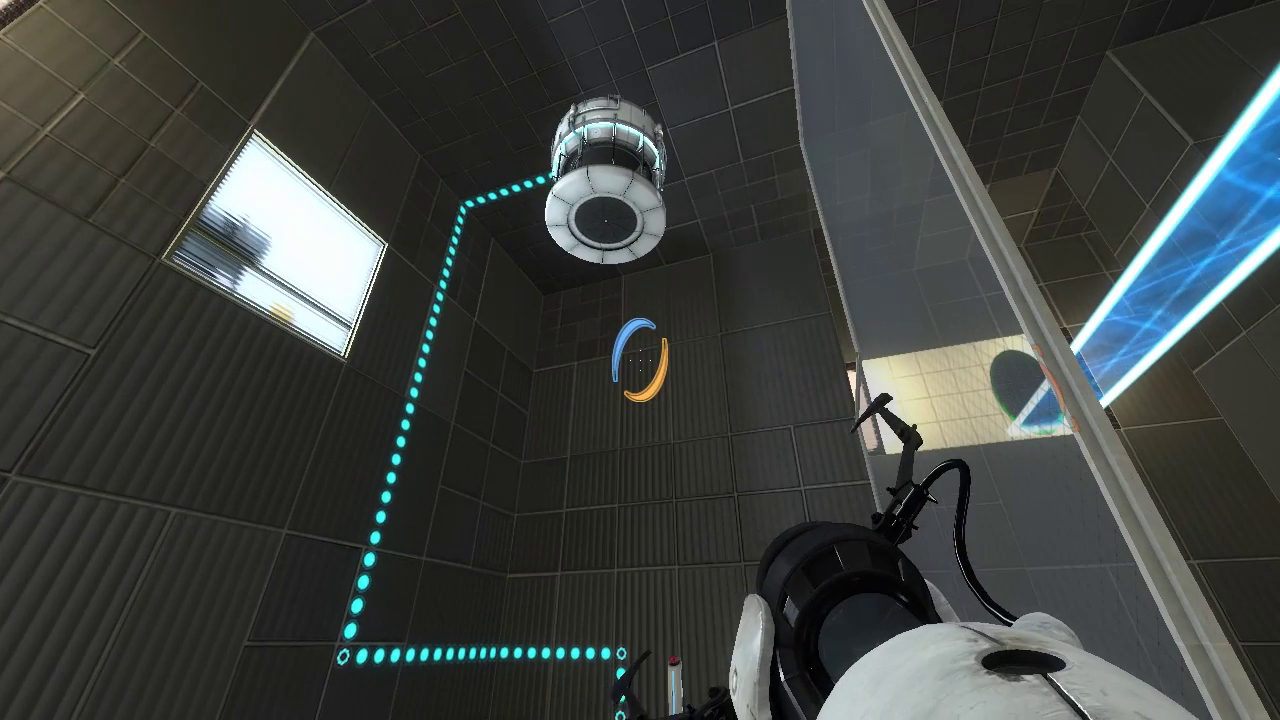
{"action": "key", "text": "w"}
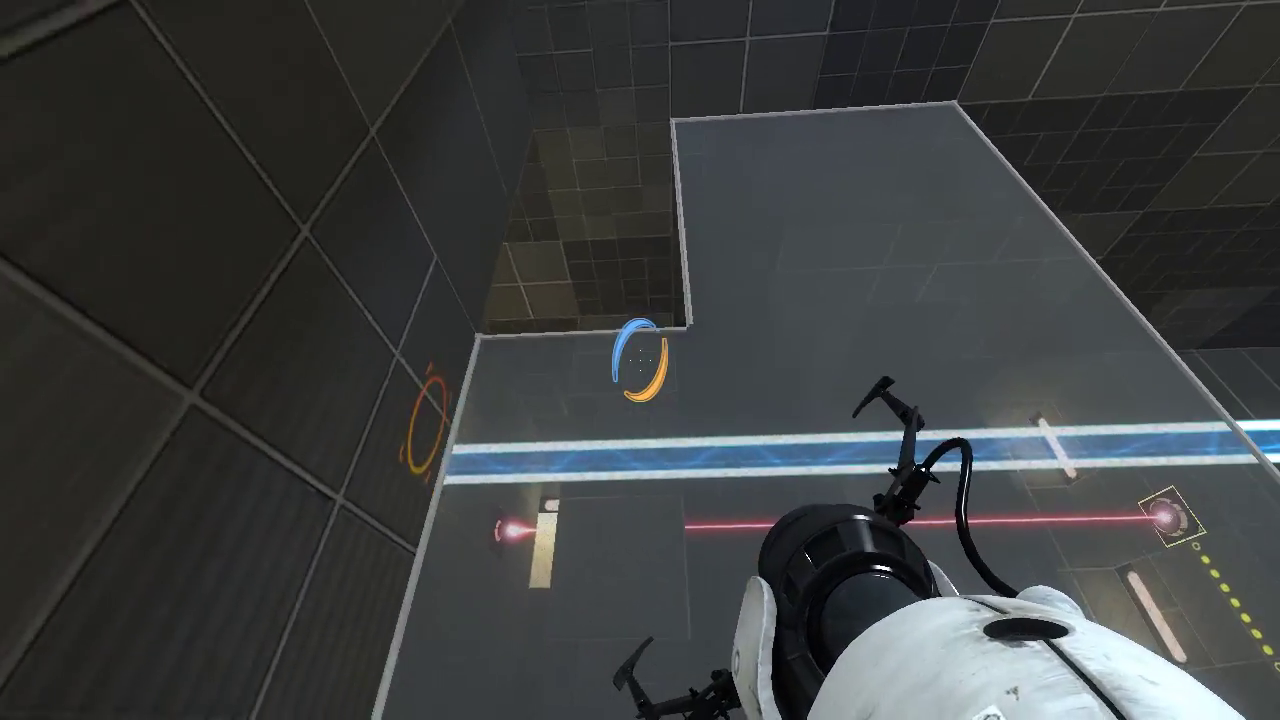
{"action": "right_click", "coordinate": [640, 360]}
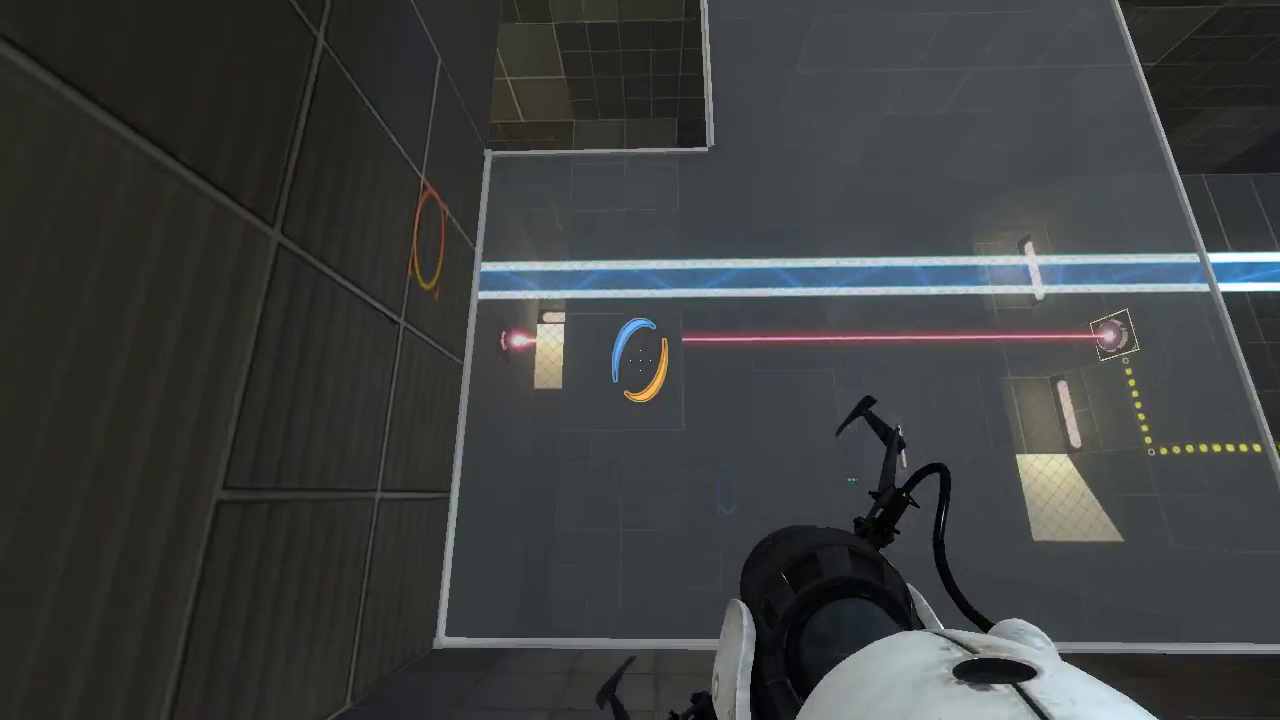
{"action": "key", "text": "e"}
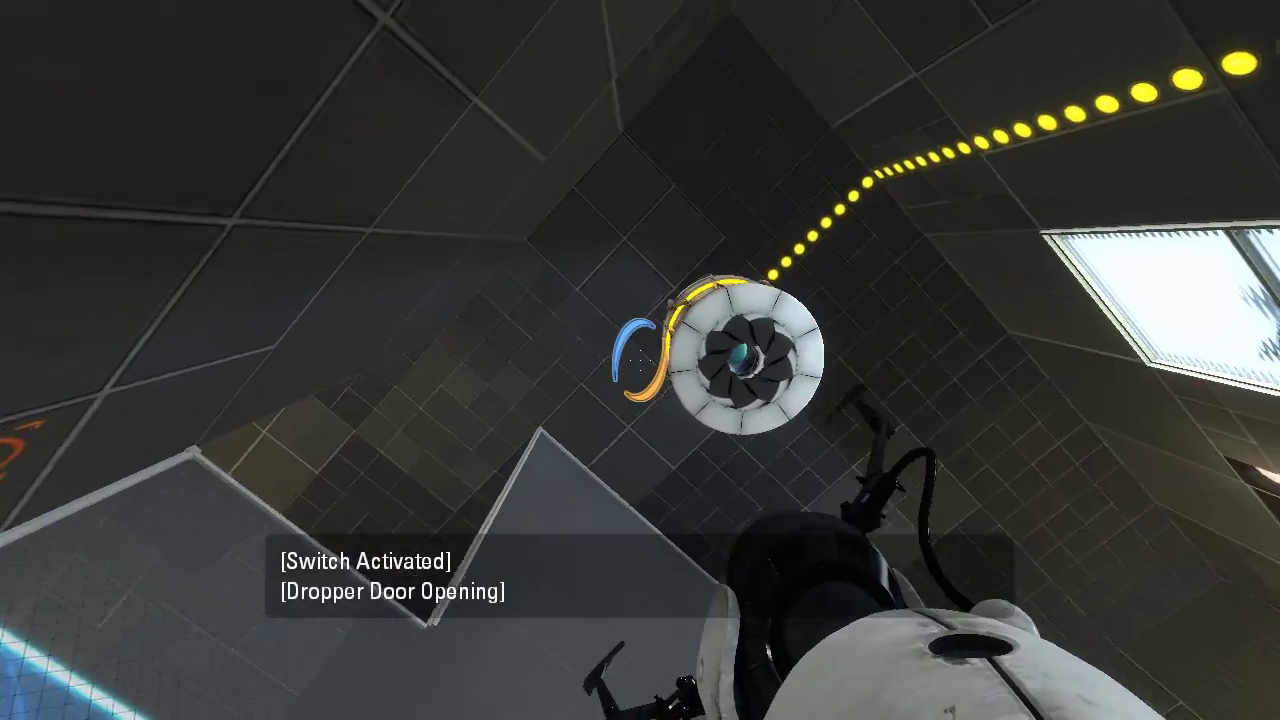
{"action": "key", "text": "e"}
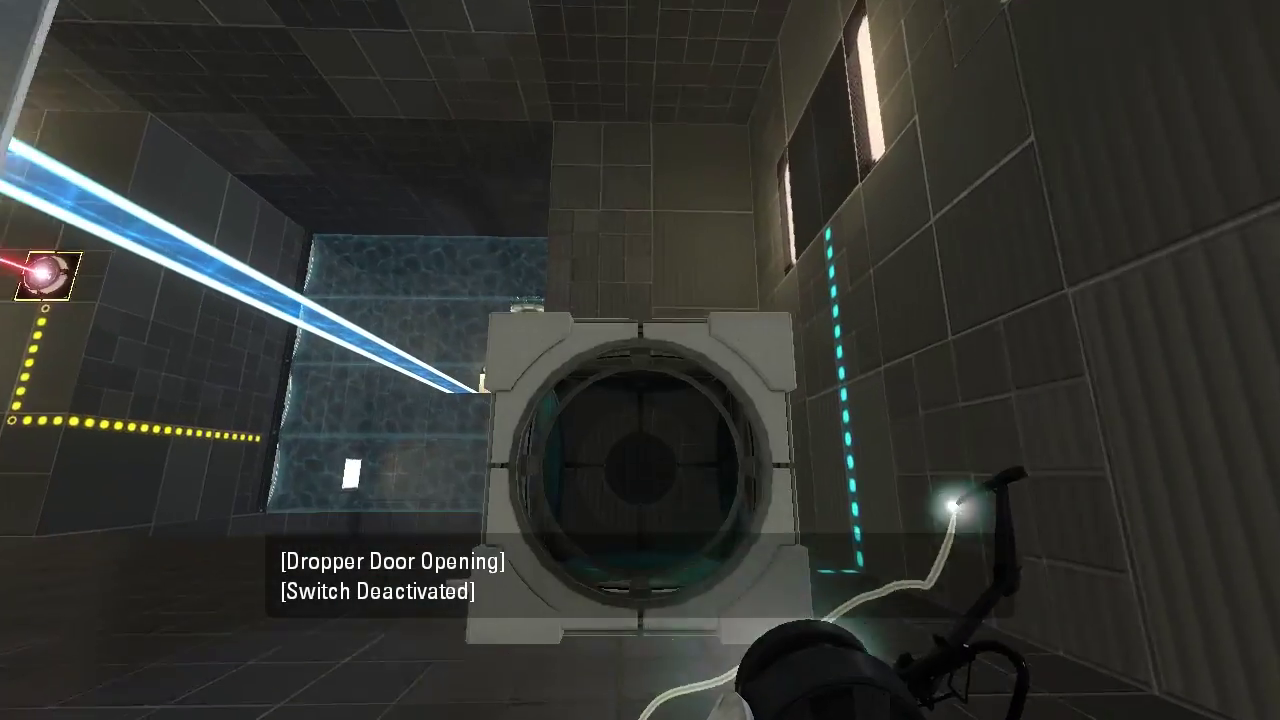
{"action": "key", "text": "e"}
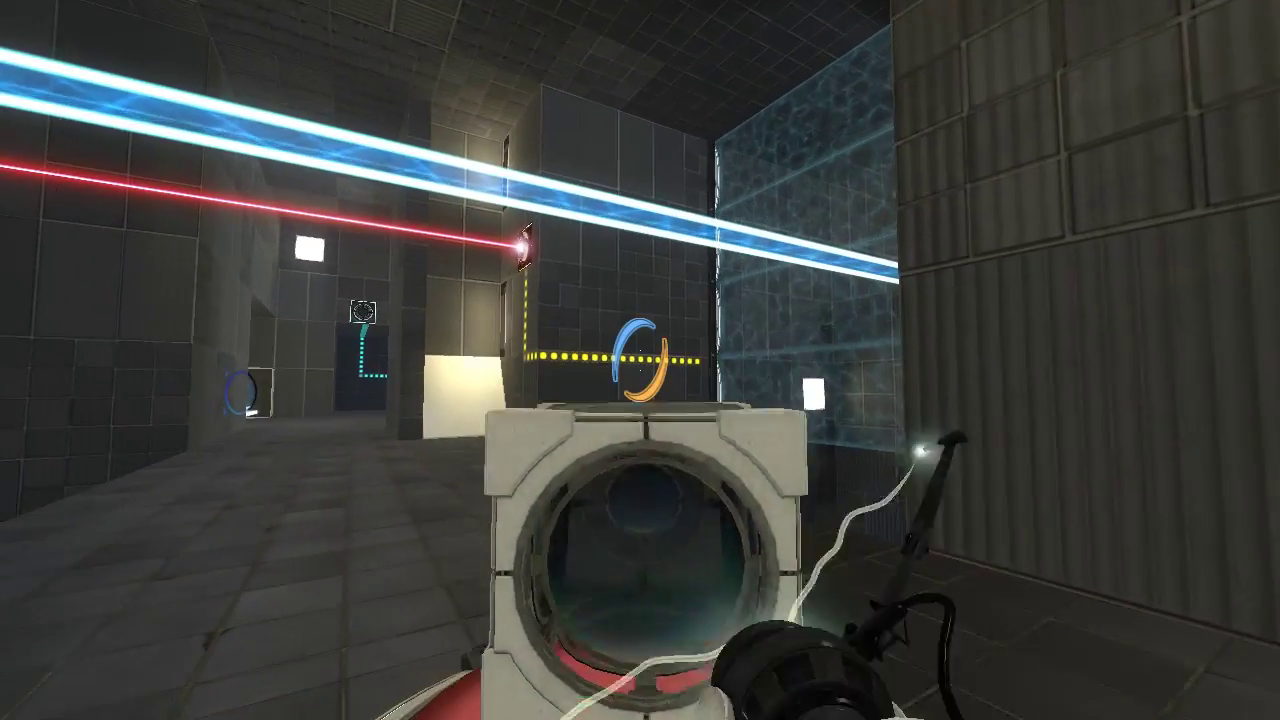
{"action": "key", "text": "e"}
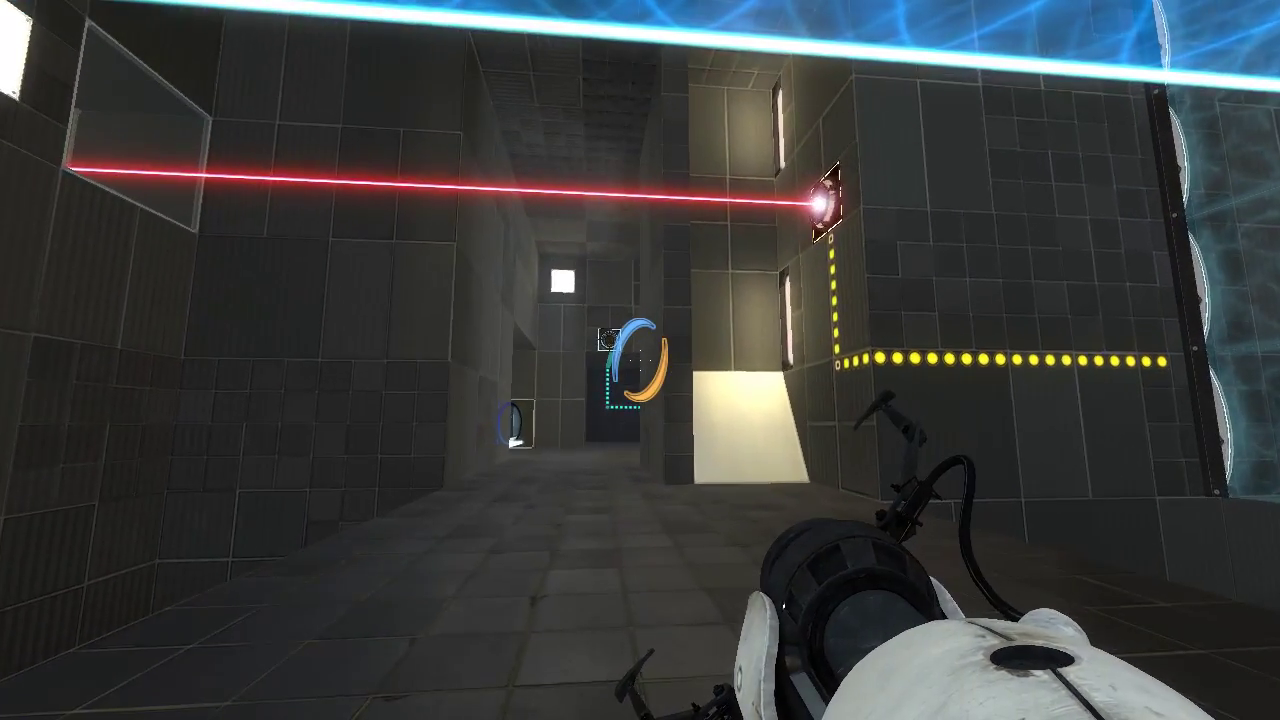
{"action": "key", "text": "w"}
{"action": "key", "text": "e"}
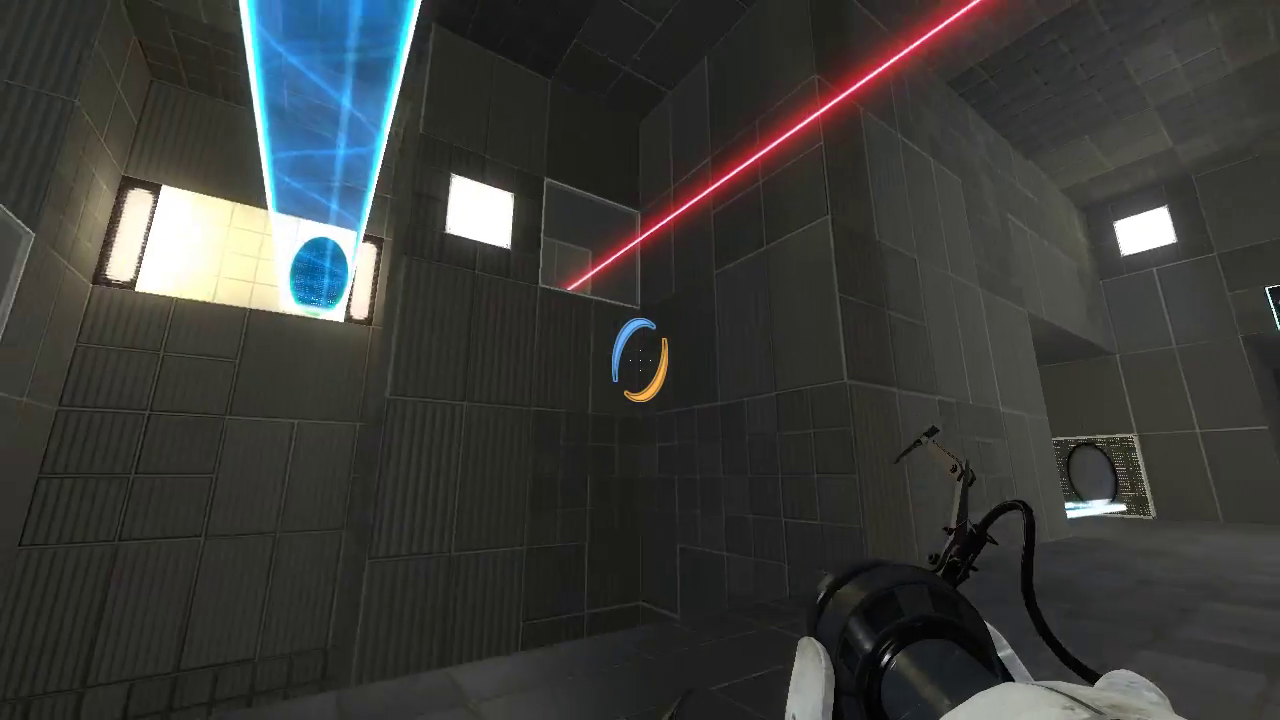
{"action": "key", "text": "w"}
{"action": "key", "text": "w"}
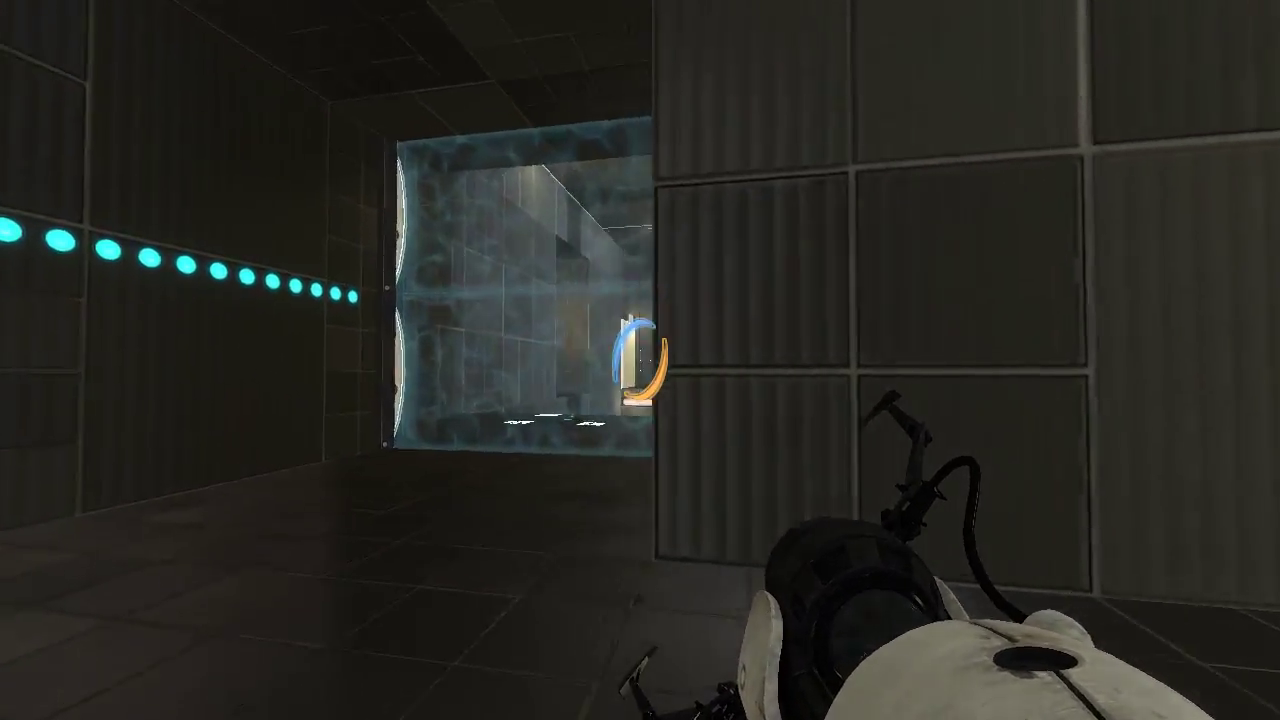
{"action": "key", "text": "w"}
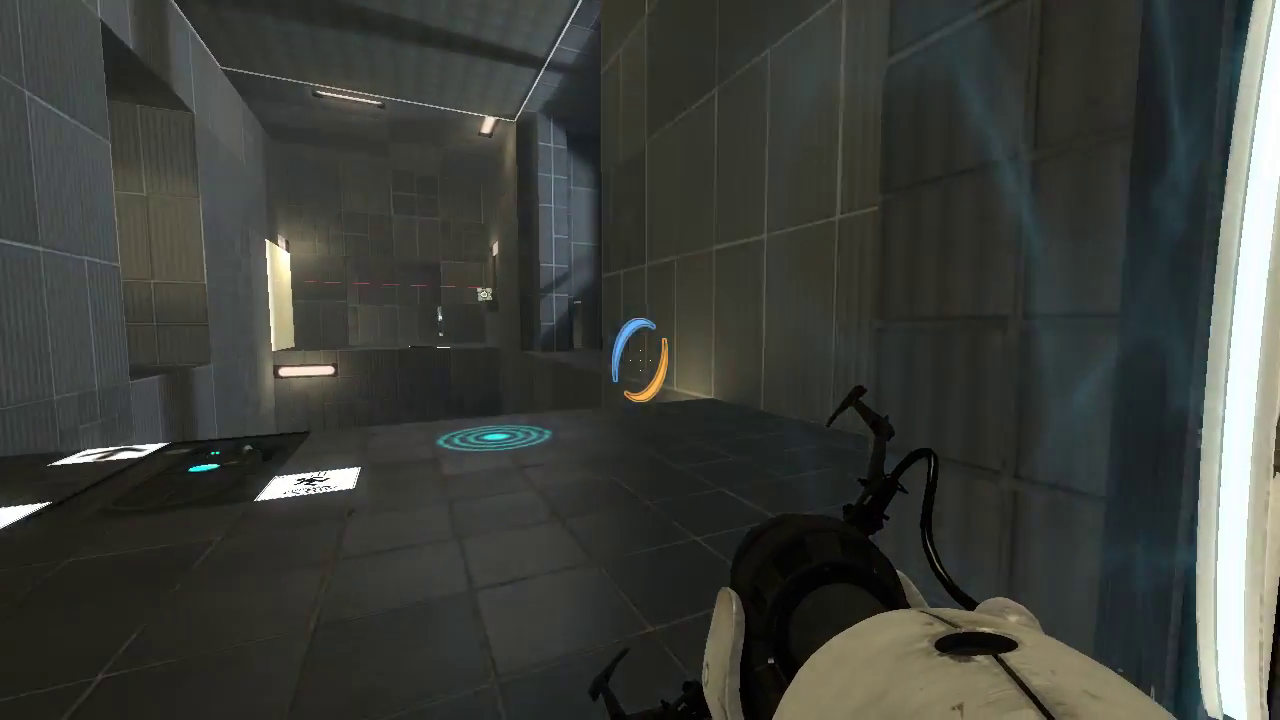
{"action": "key", "text": "w"}
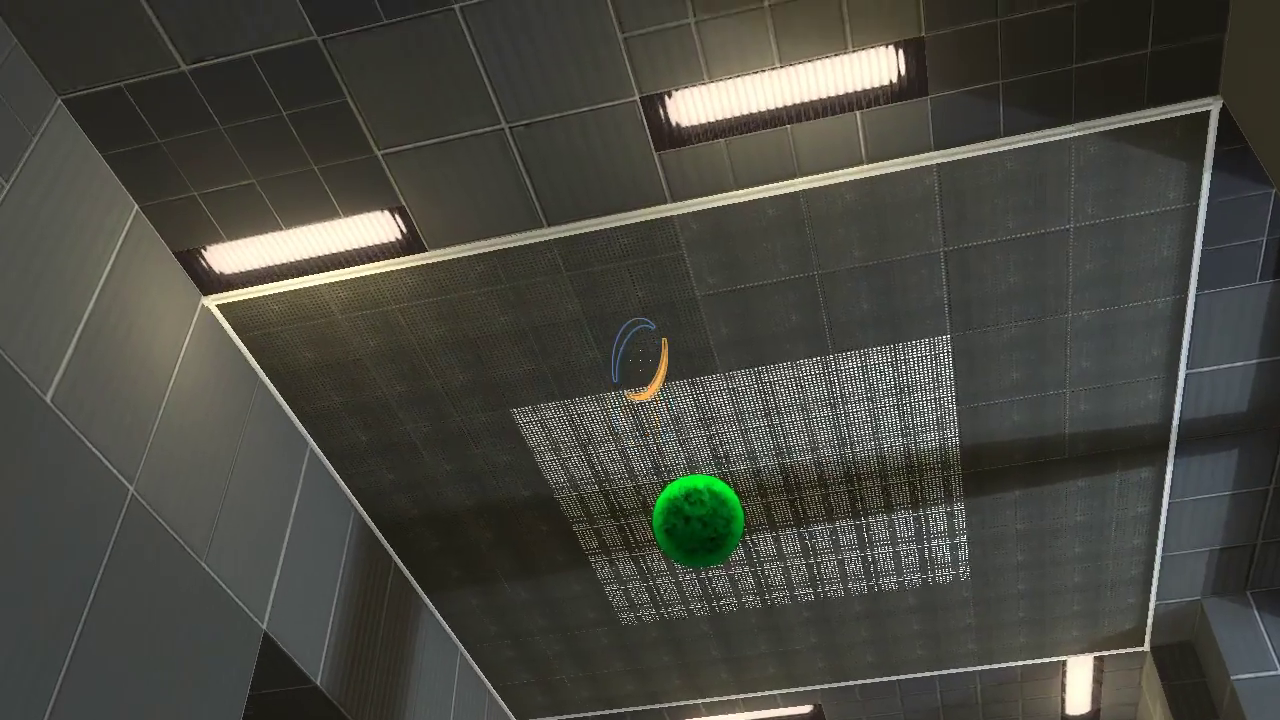
{"action": "key", "text": "w"}
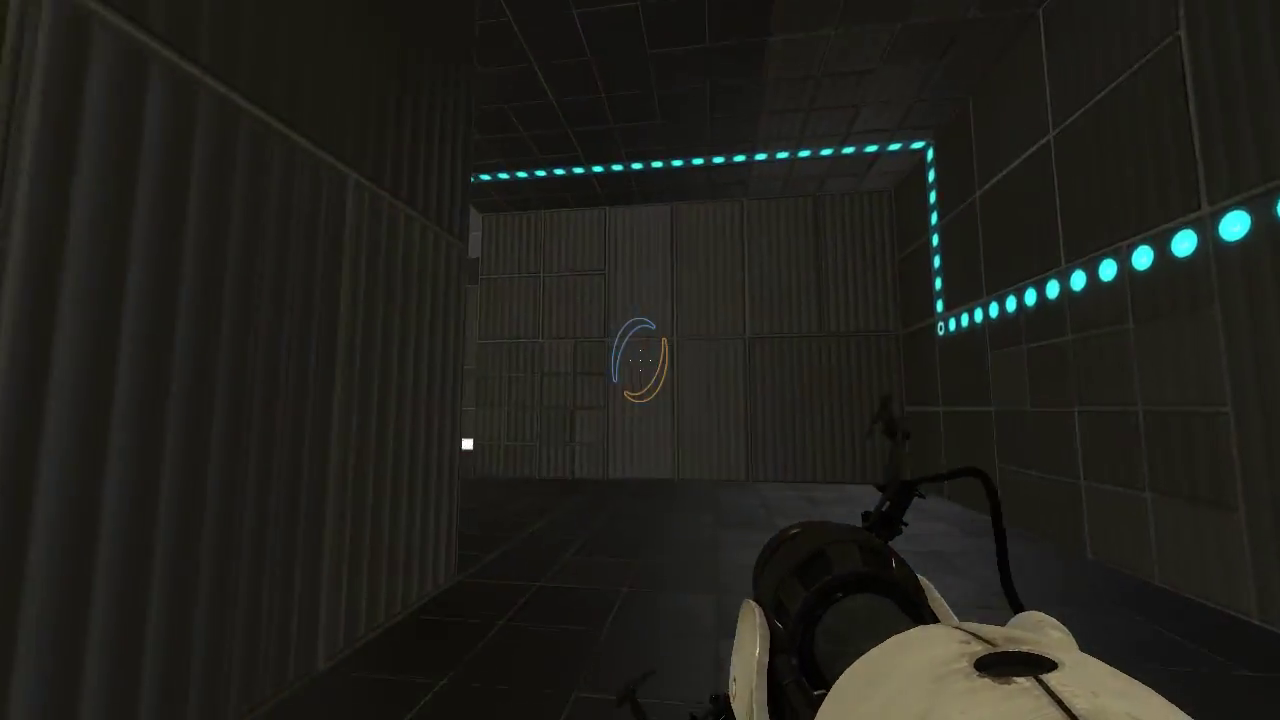
{"action": "key", "text": "w"}
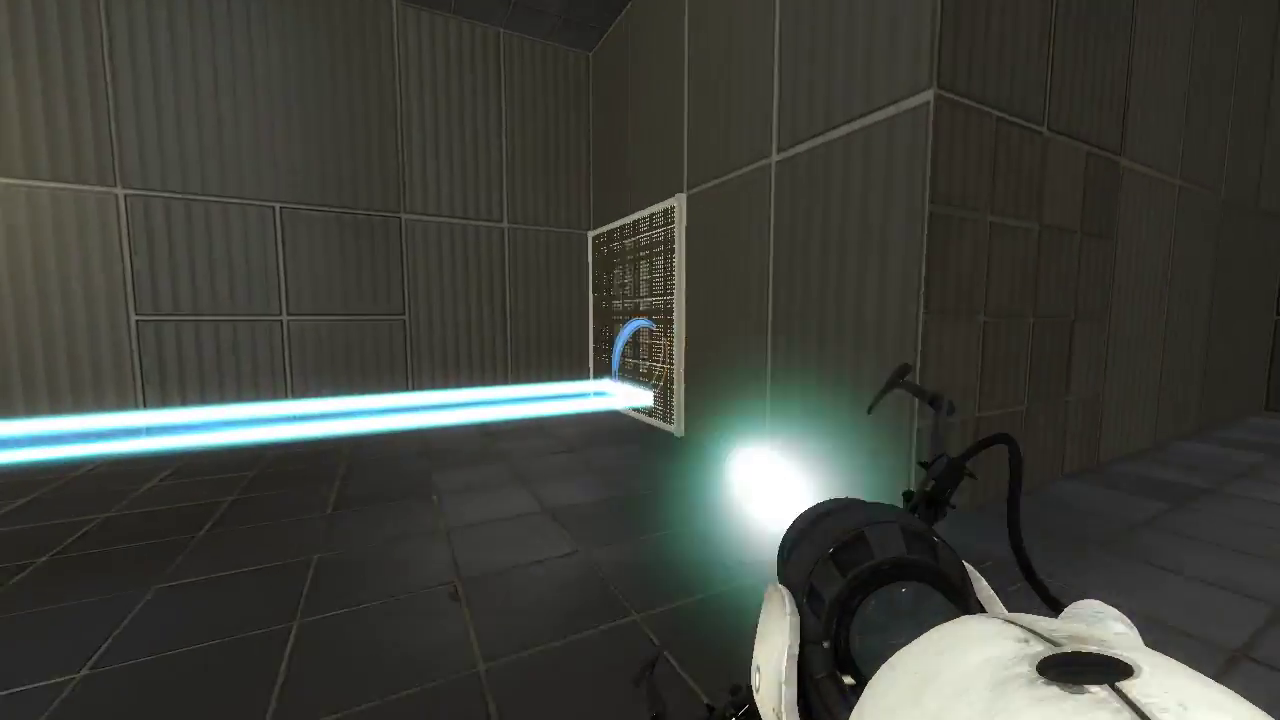
{"action": "left_click", "coordinate": [640, 360]}
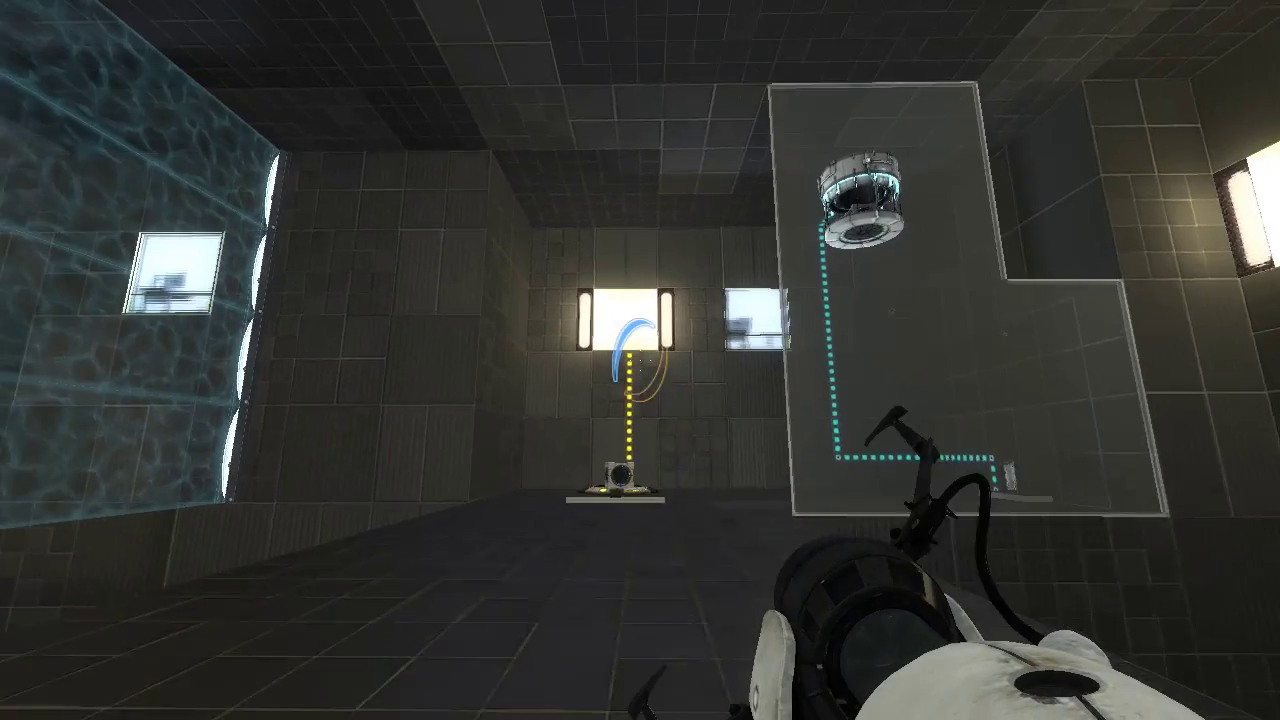
{"action": "right_click", "coordinate": [640, 360]}
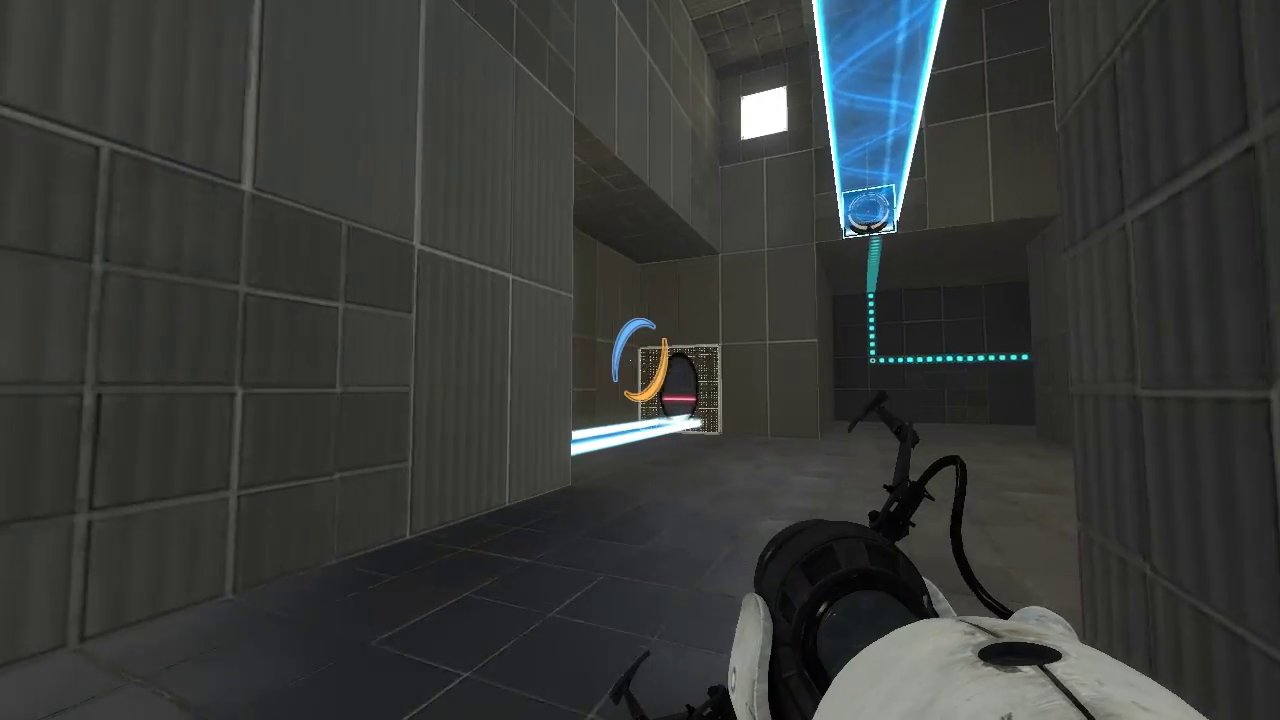
{"action": "key", "text": "w"}
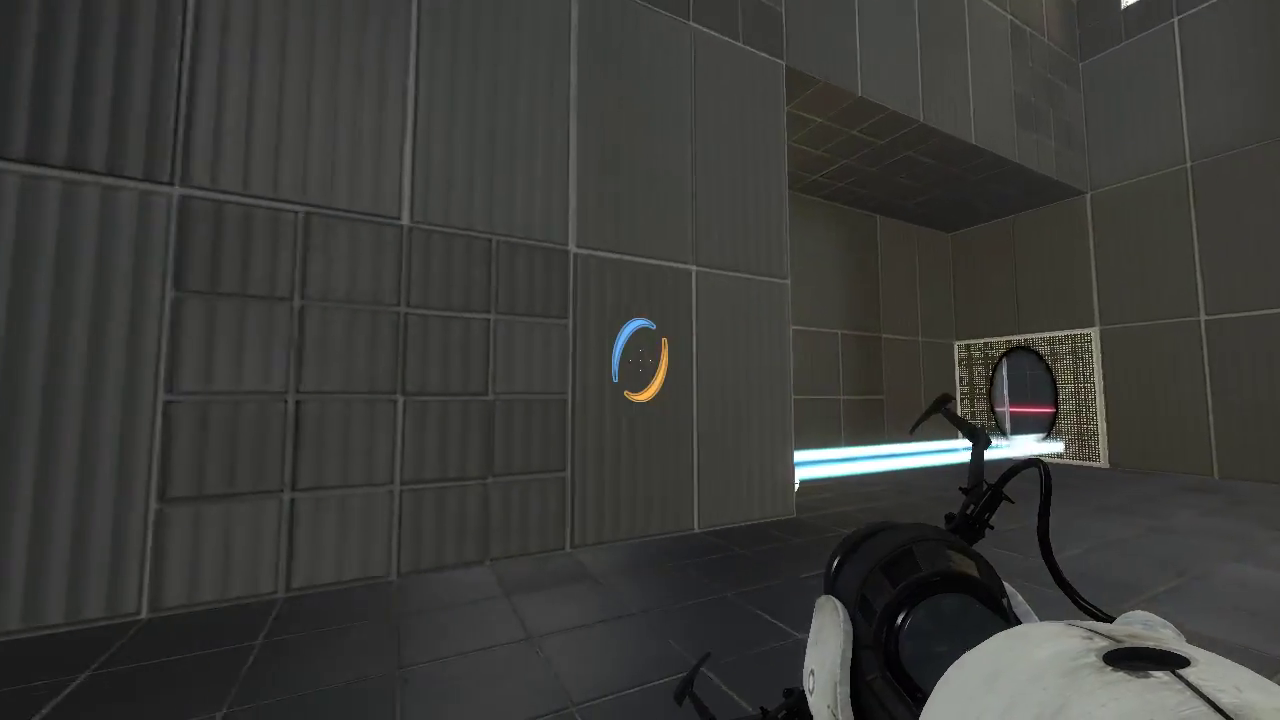
{"action": "key", "text": "w"}
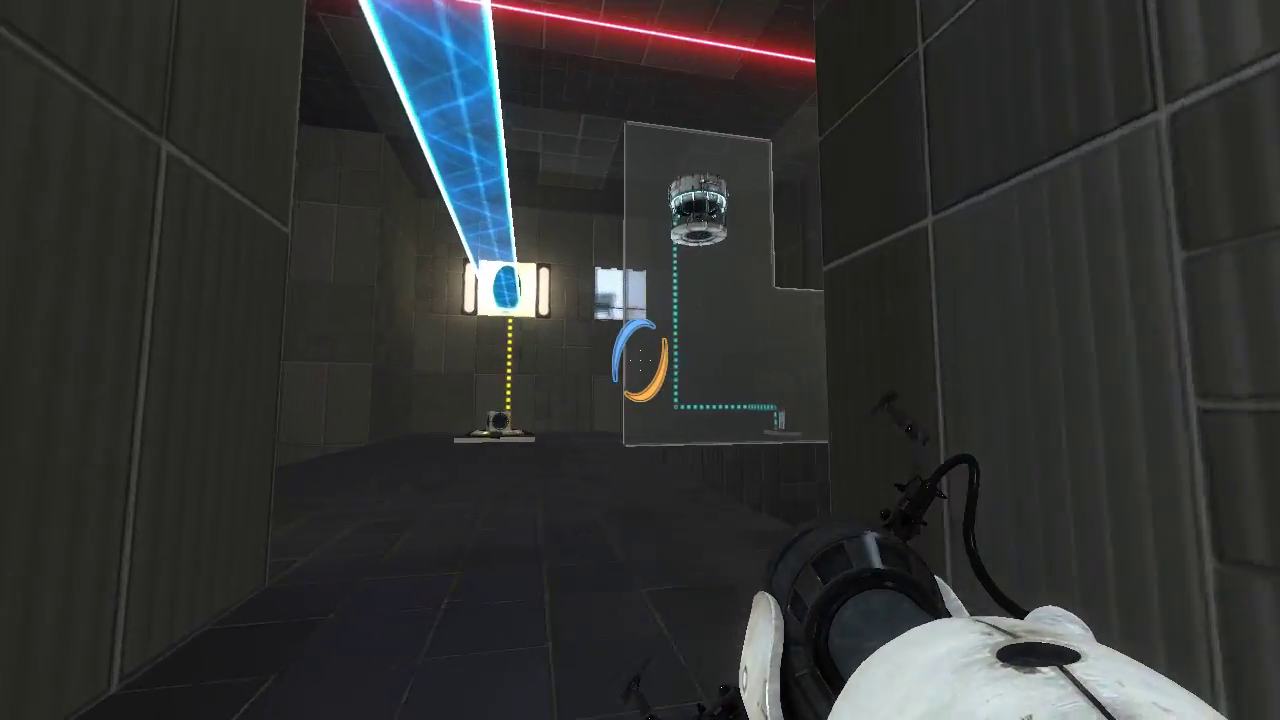
{"action": "key", "text": "w"}
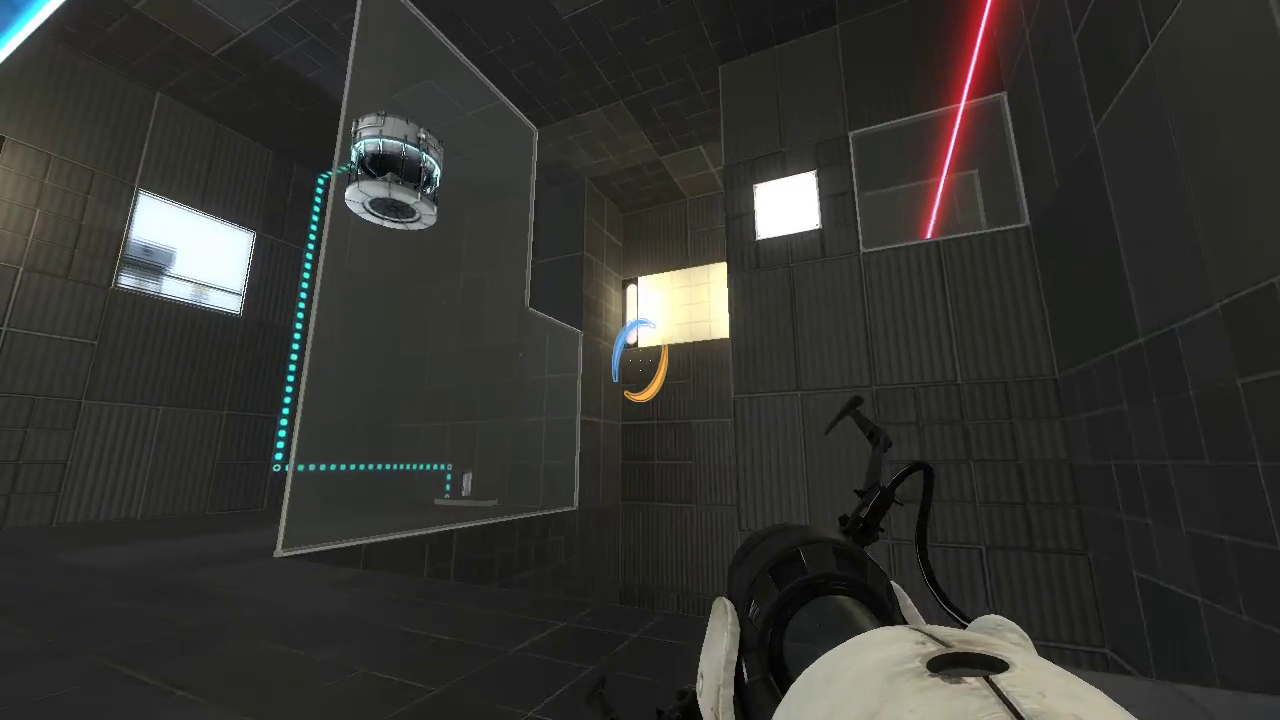
{"action": "key", "text": "w"}
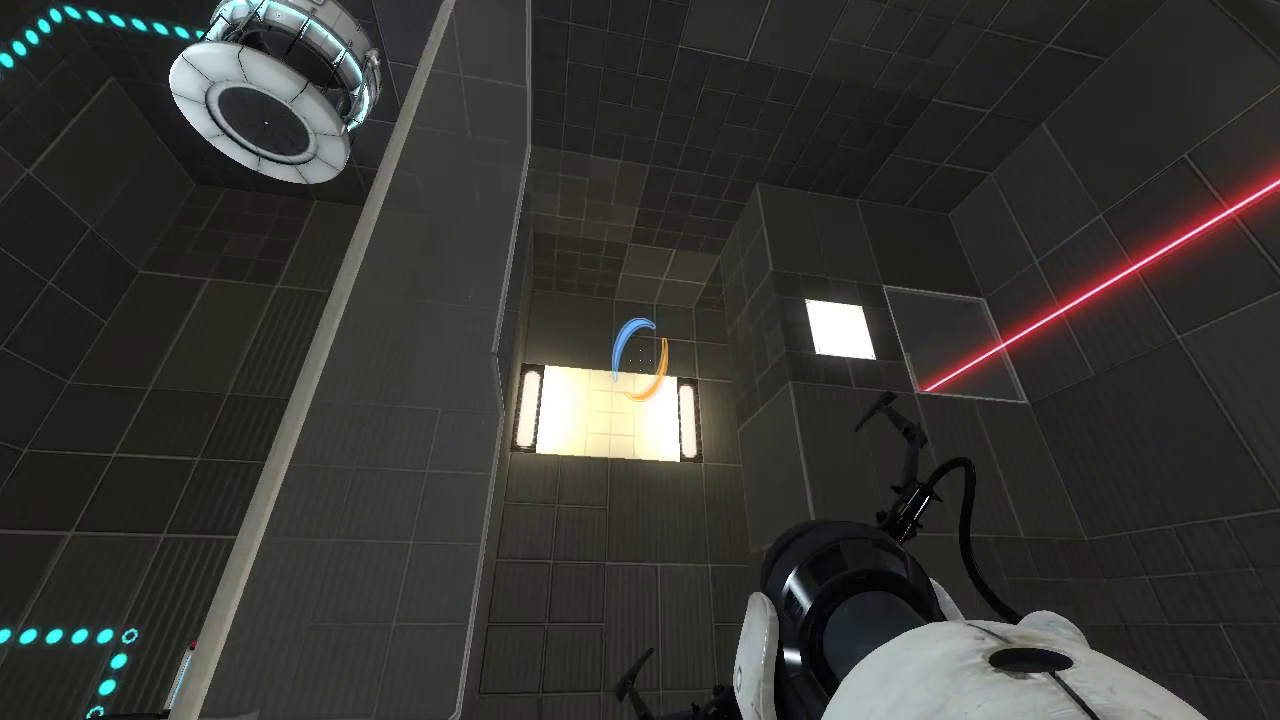
{"action": "key", "text": "w"}
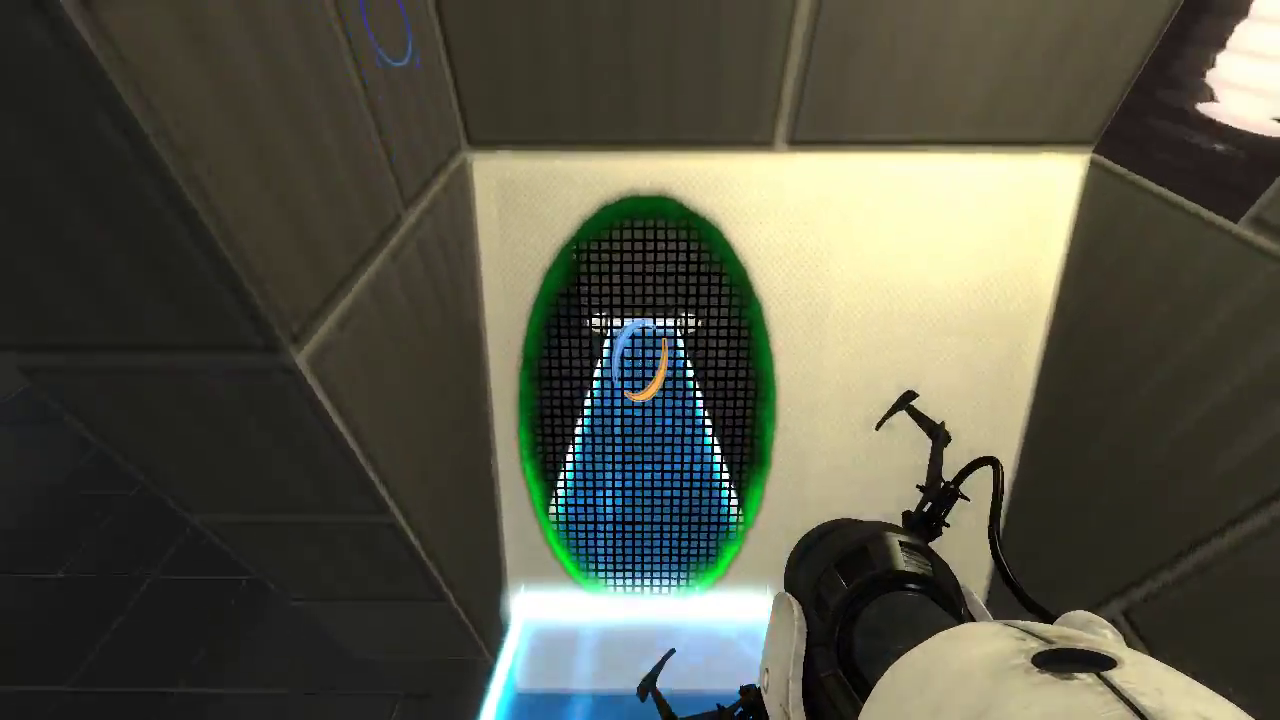
{"action": "right_click", "coordinate": [640, 360]}
{"action": "key", "text": "w"}
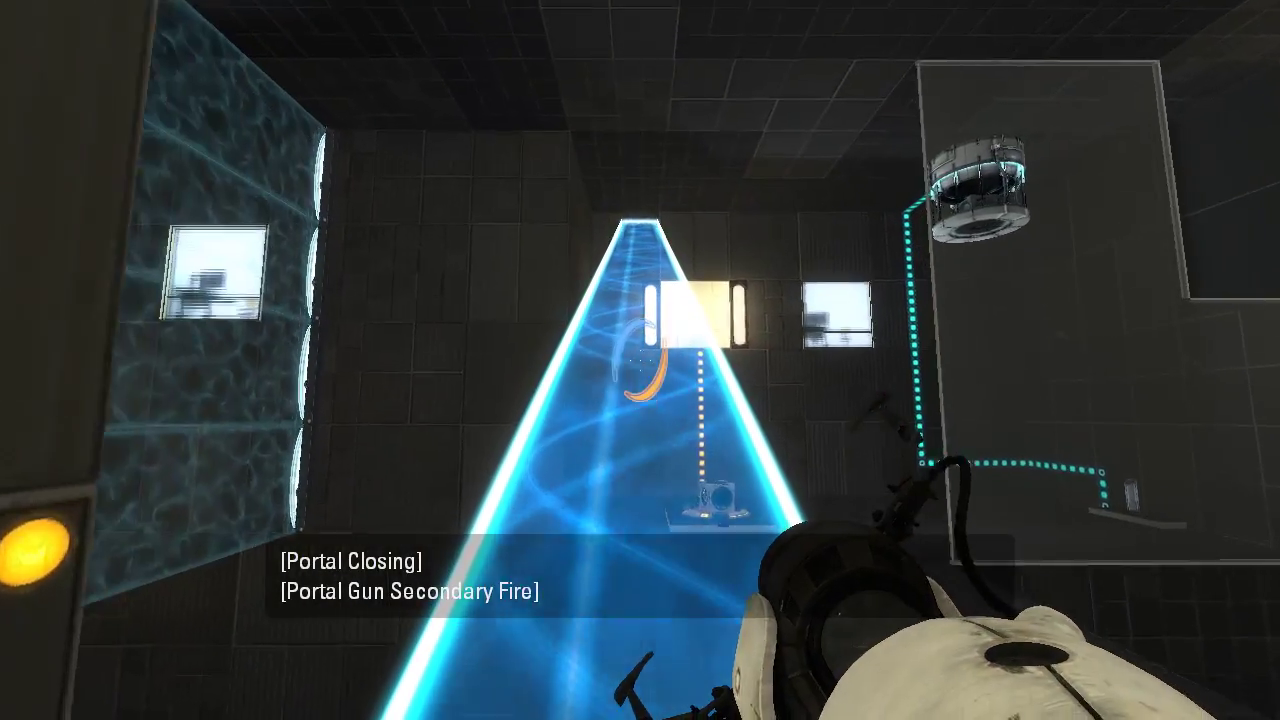
{"action": "key", "text": "w"}
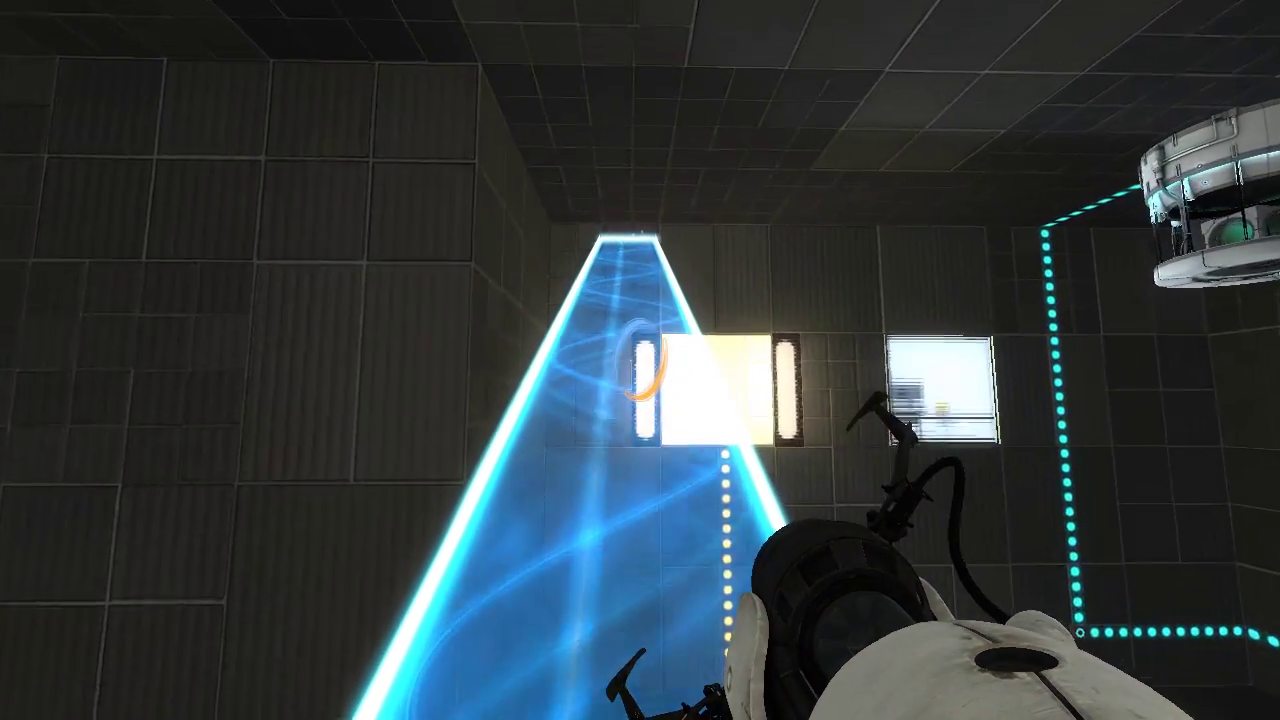
{"action": "key", "text": "w"}
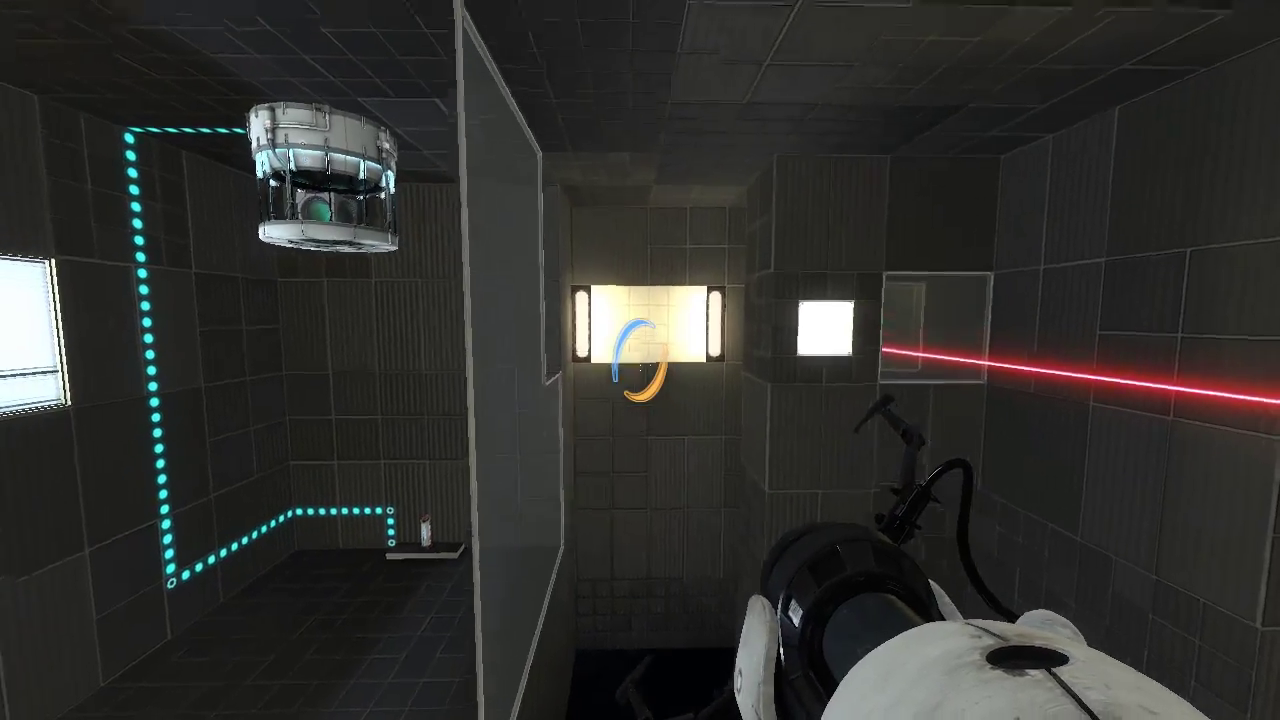
{"action": "right_click", "coordinate": [640, 360]}
{"action": "key", "text": "w"}
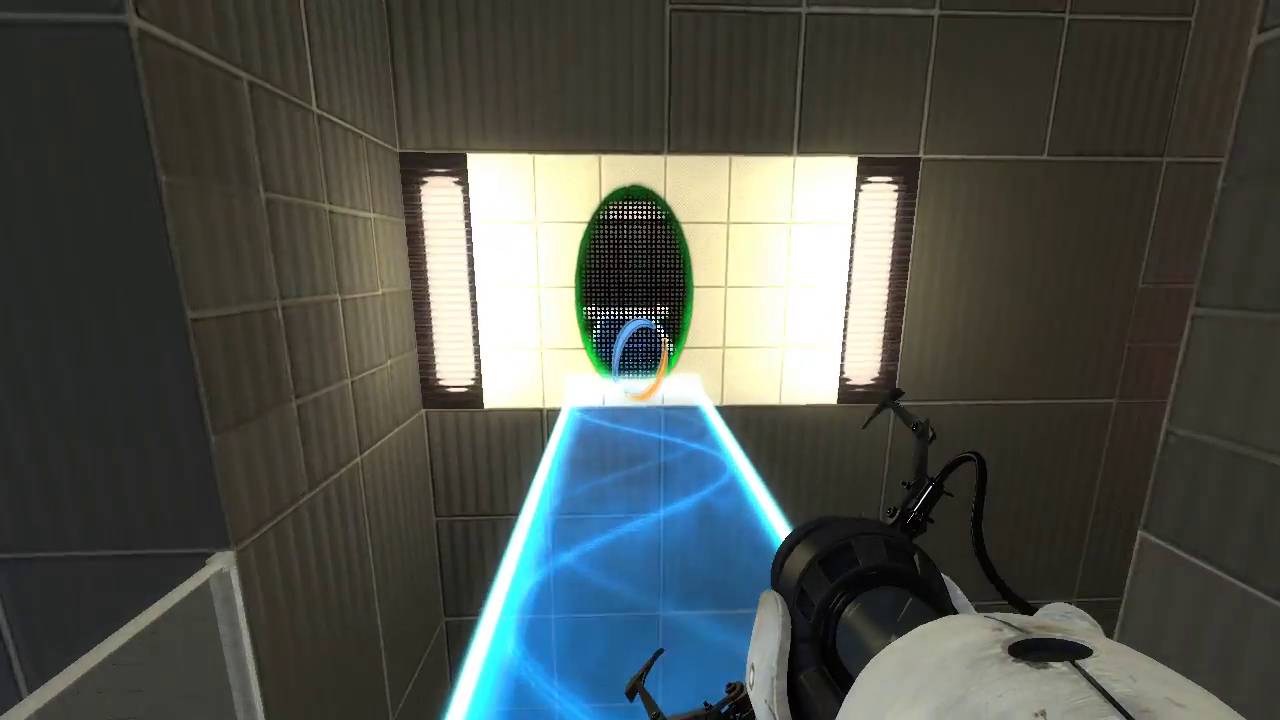
{"action": "key", "text": "w"}
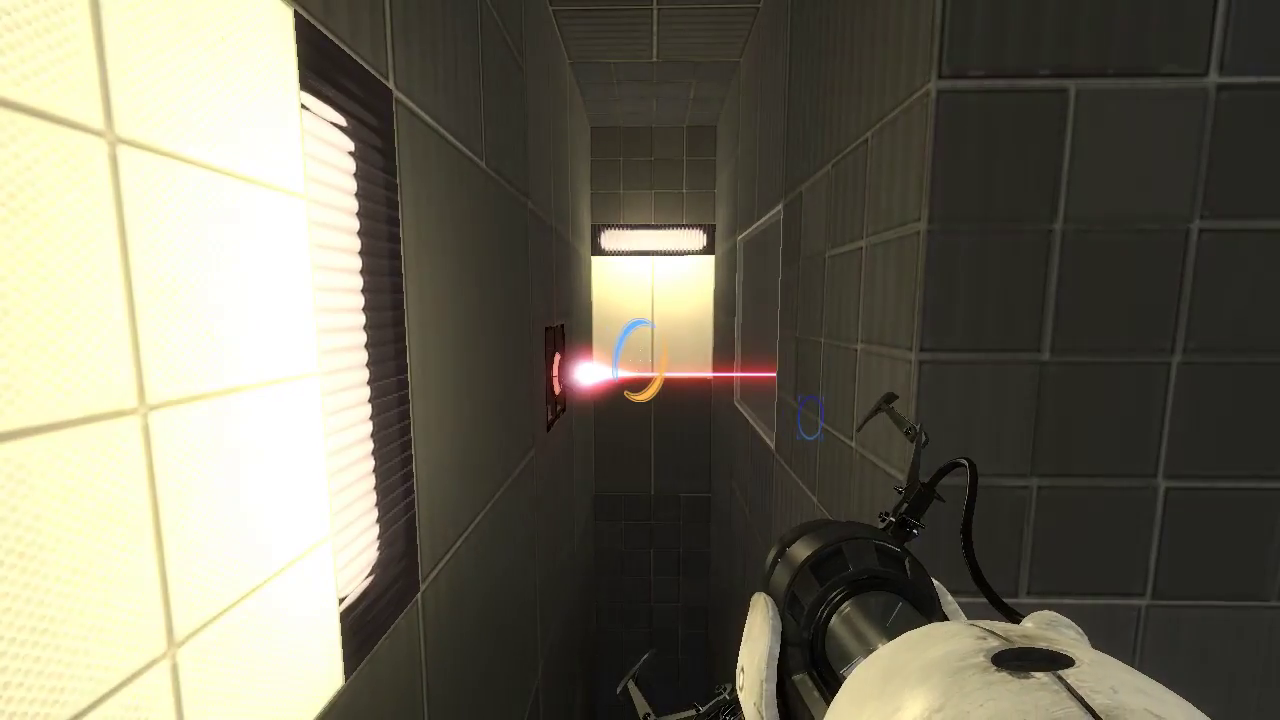
{"action": "key", "text": "w"}
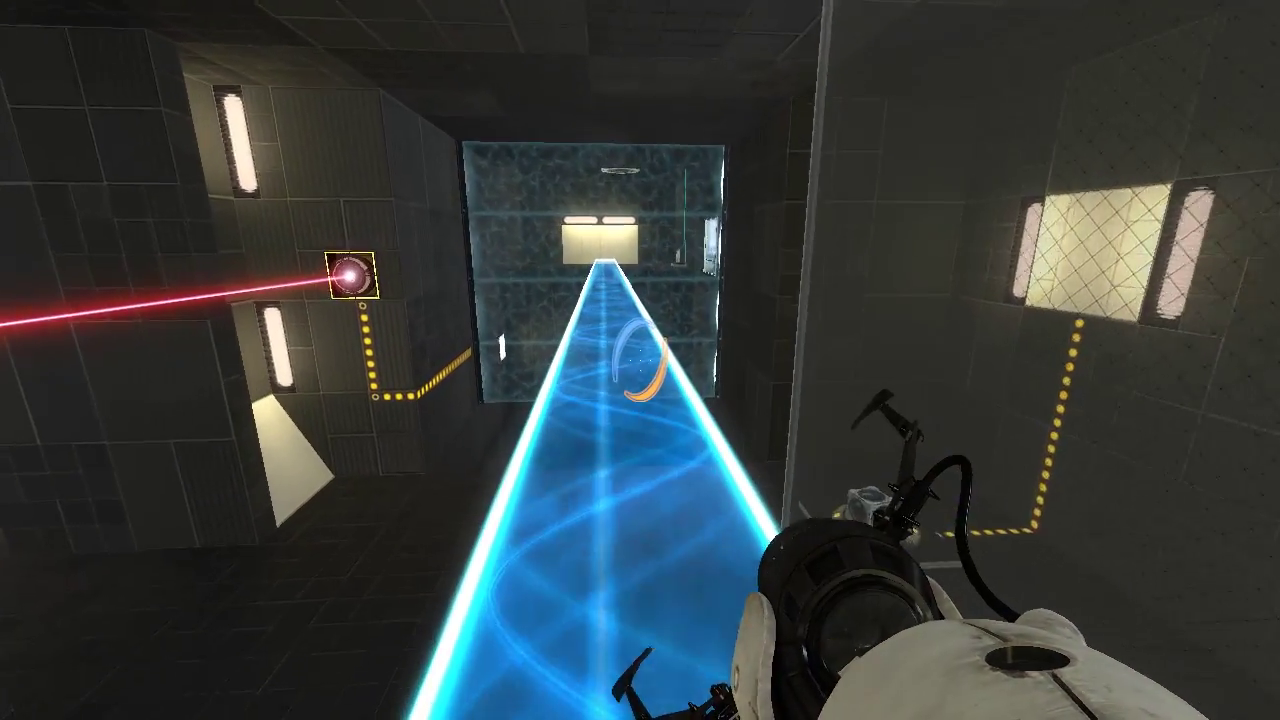
{"action": "key", "text": "w"}
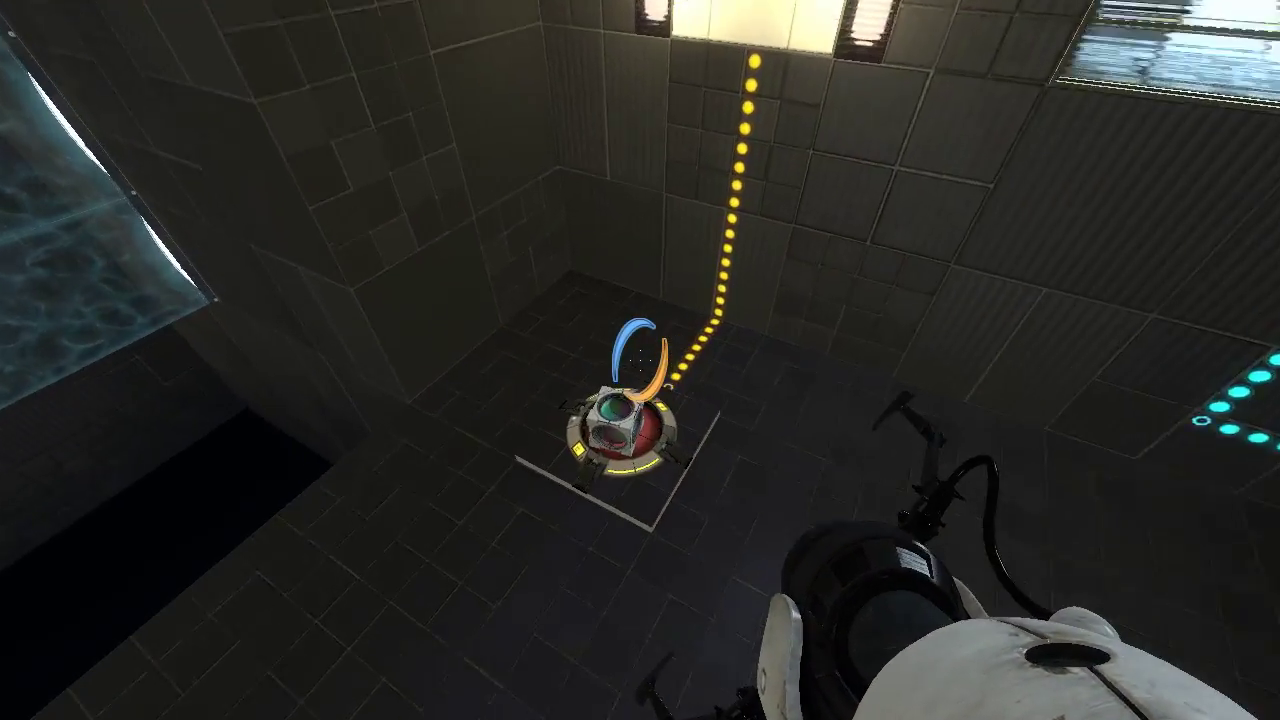
{"action": "key", "text": "w"}
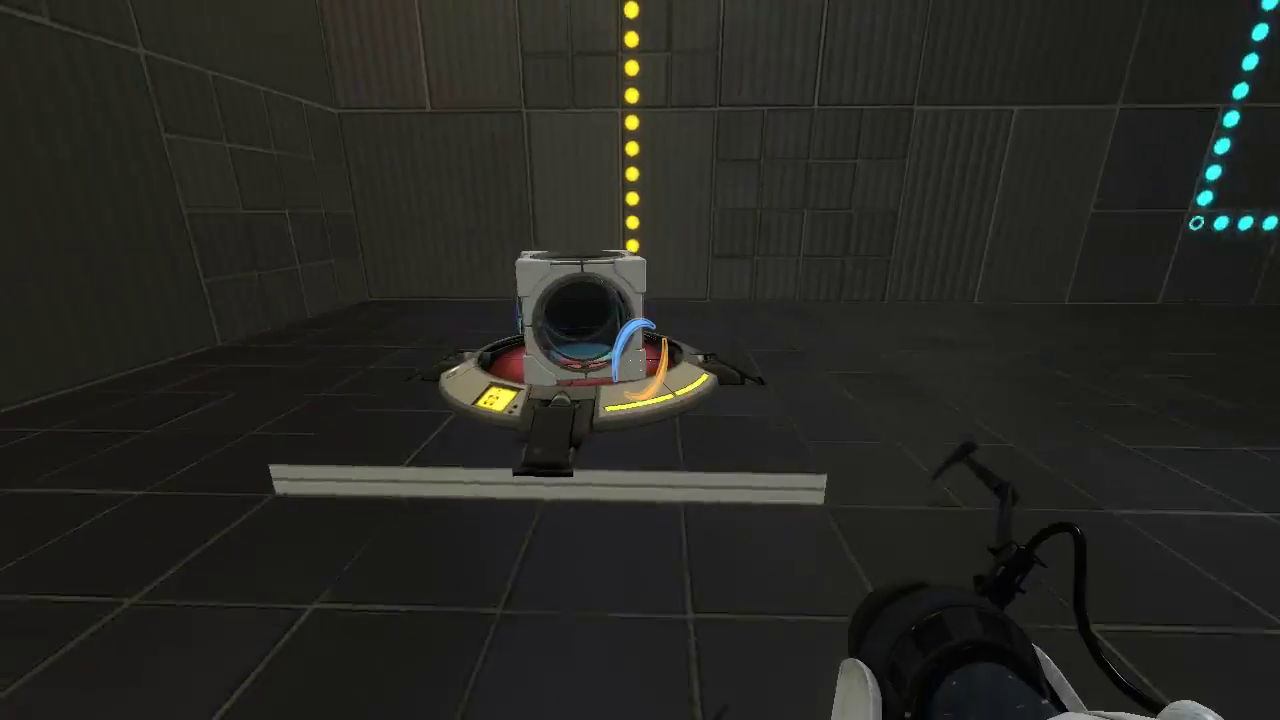
{"action": "key", "text": "e"}
{"action": "key", "text": "w"}
{"action": "key", "text": "w"}
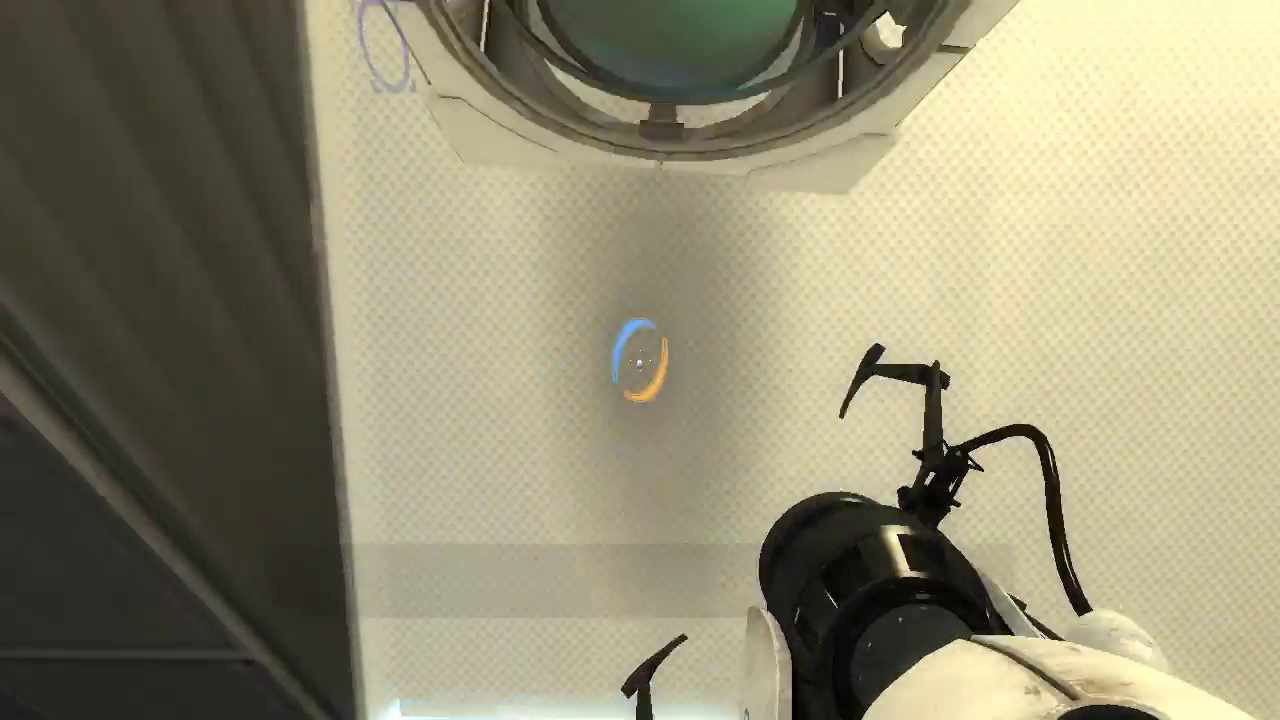
{"action": "right_click", "coordinate": [640, 360]}
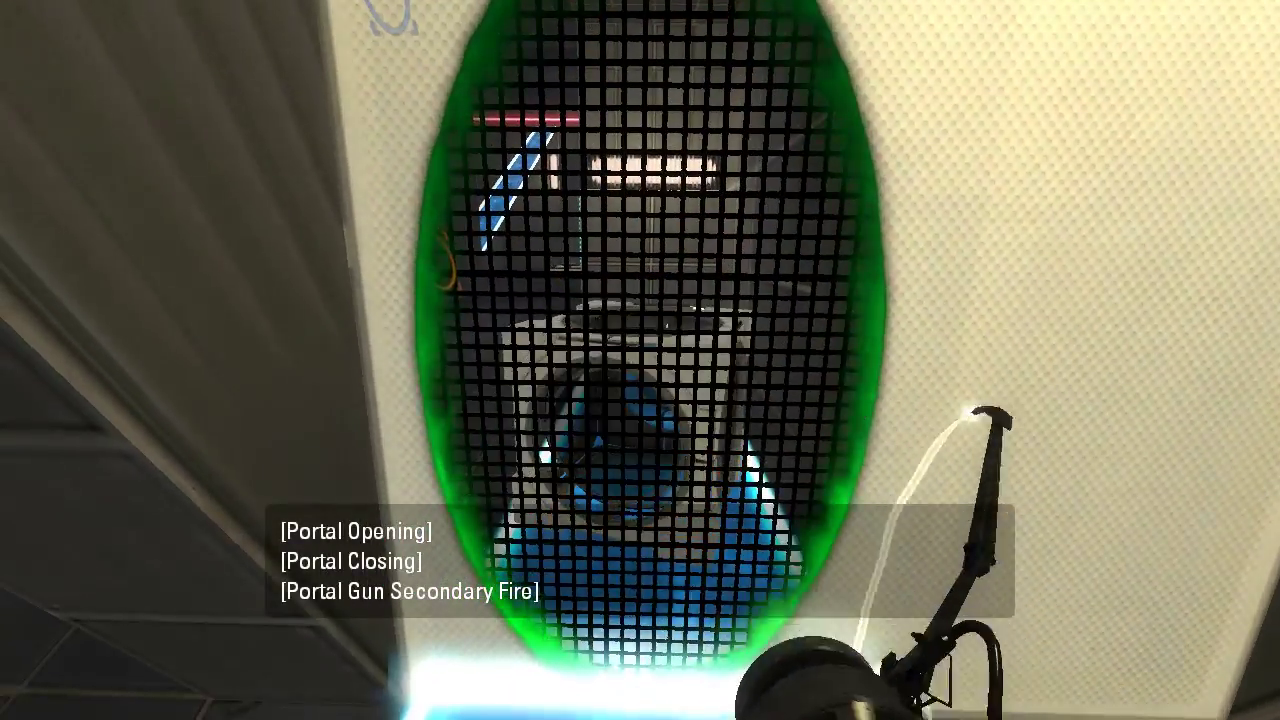
{"action": "key", "text": "a"}
{"action": "key", "text": "w"}
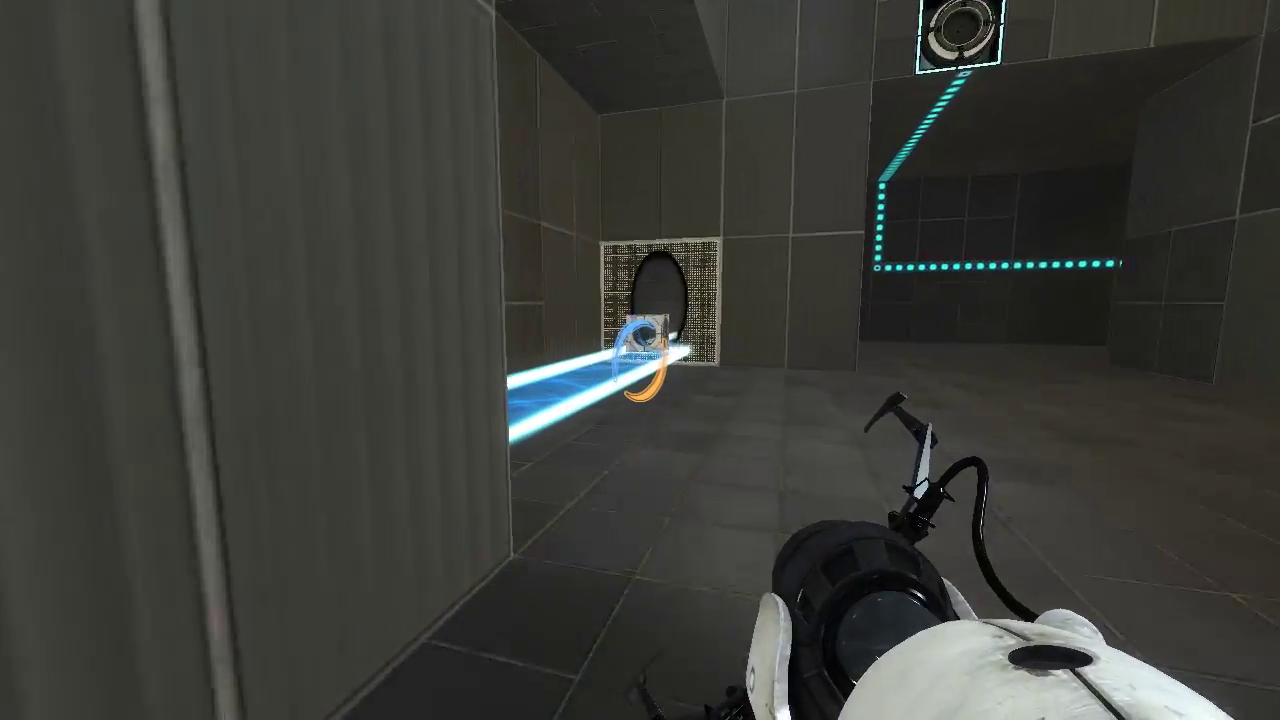
{"action": "key", "text": "w"}
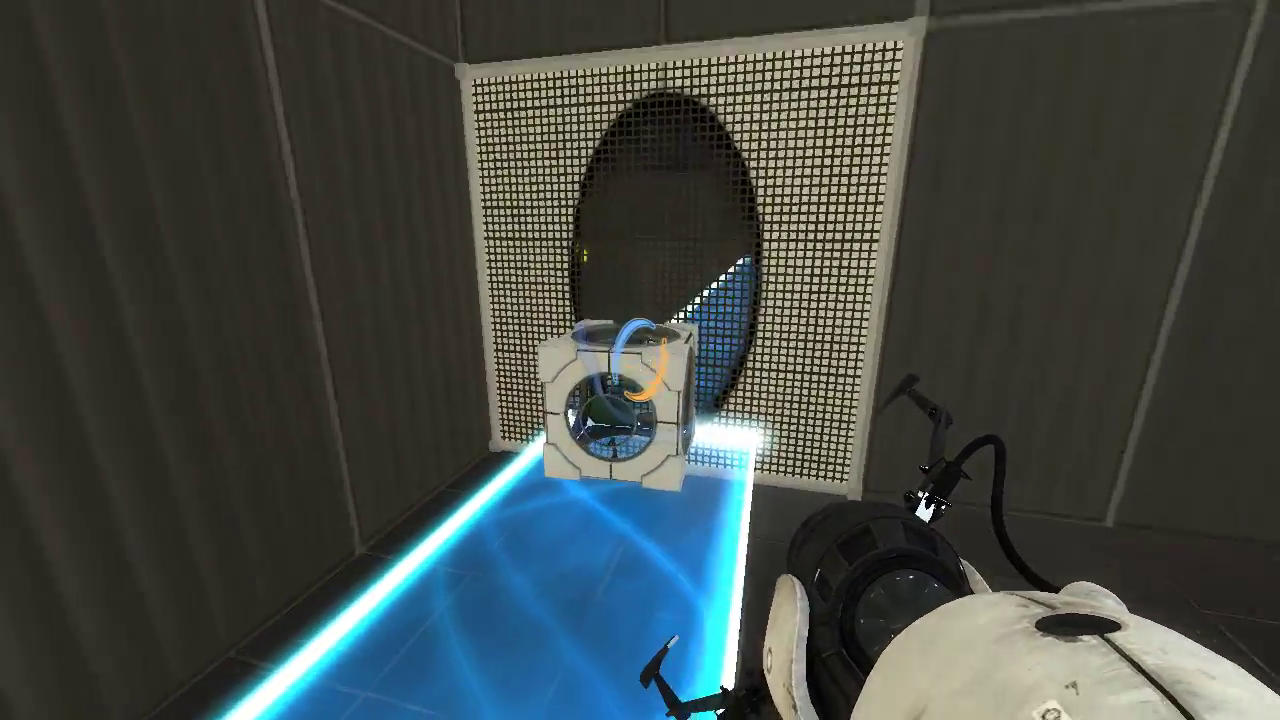
{"action": "key", "text": "e"}
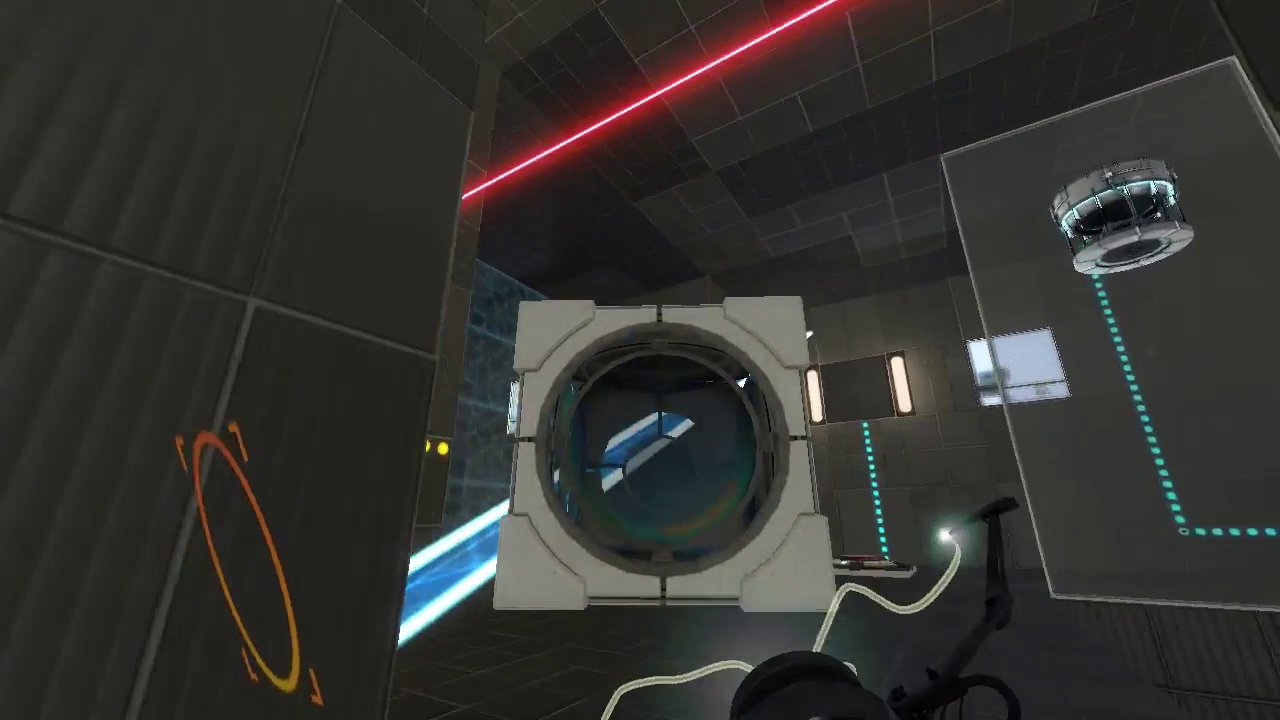
{"action": "key", "text": "w"}
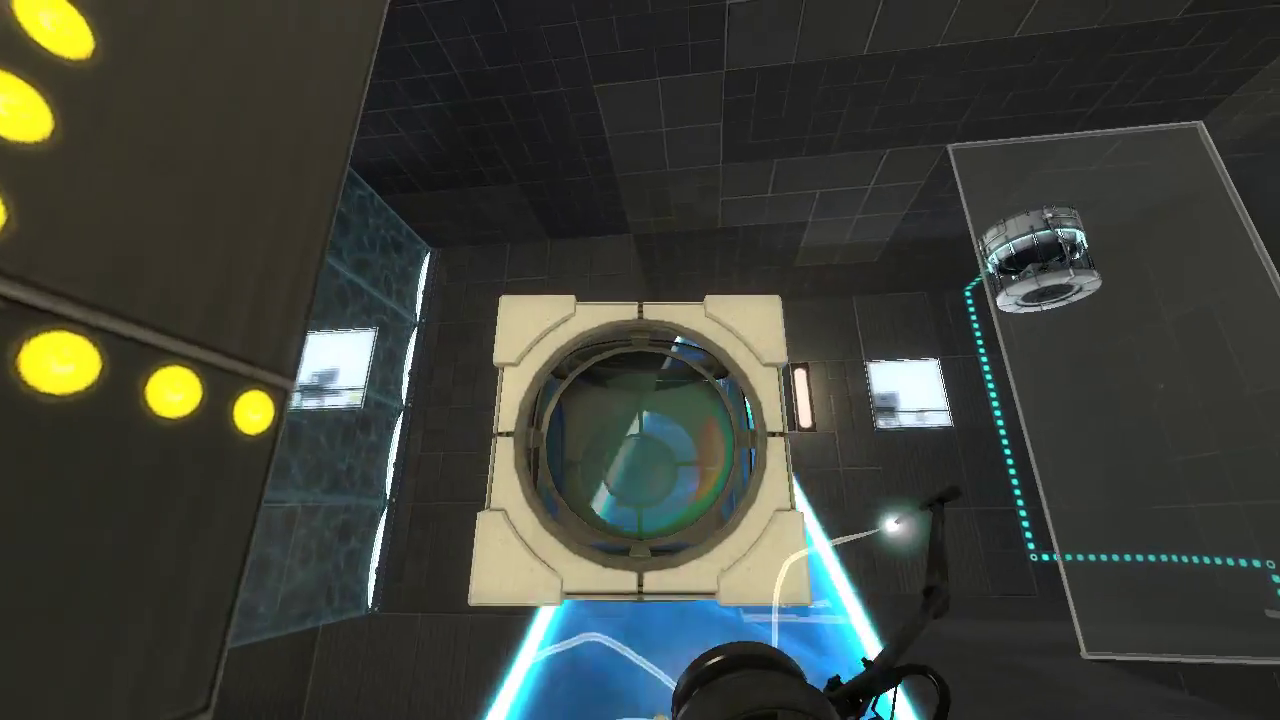
{"action": "key", "text": "w"}
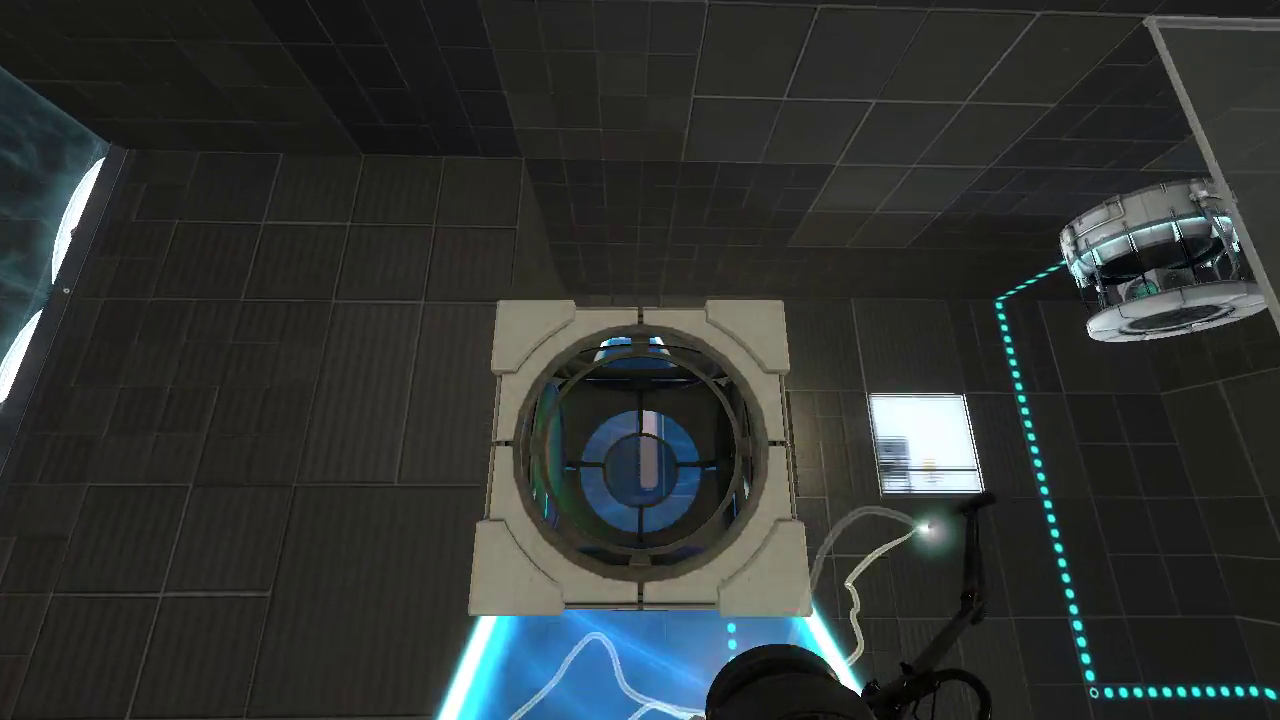
{"action": "key", "text": "w"}
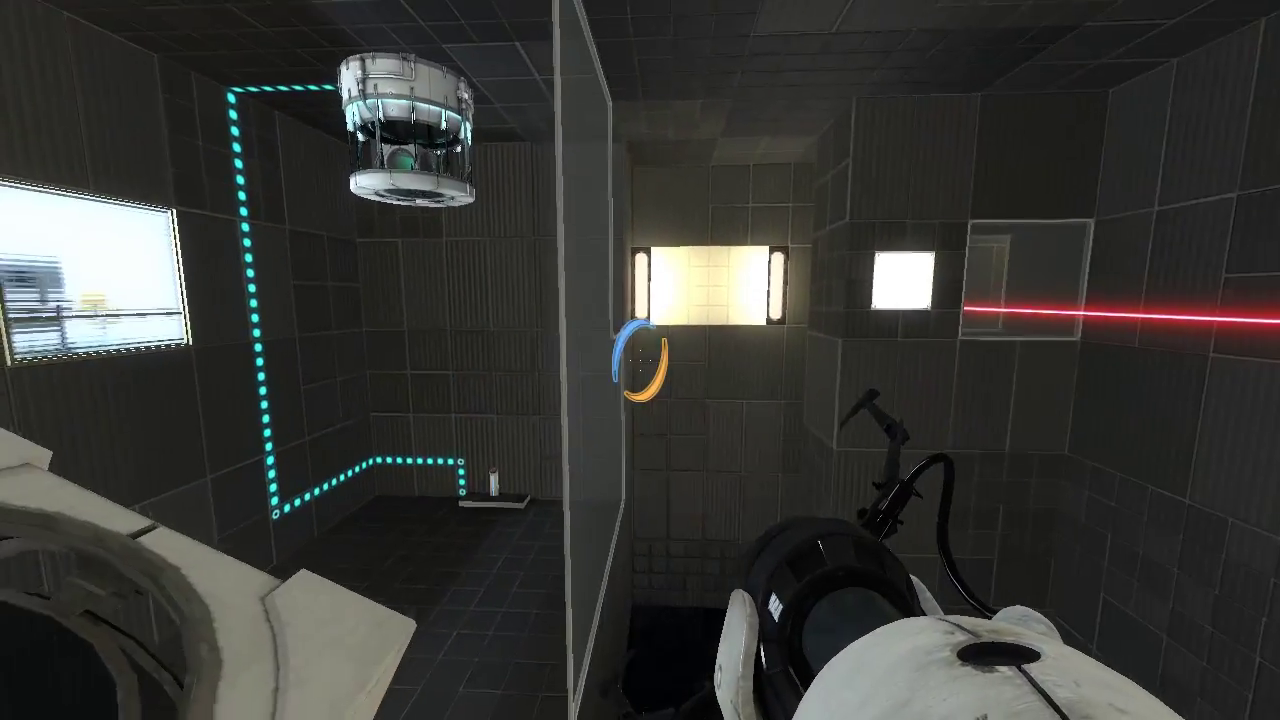
{"action": "key", "text": "e"}
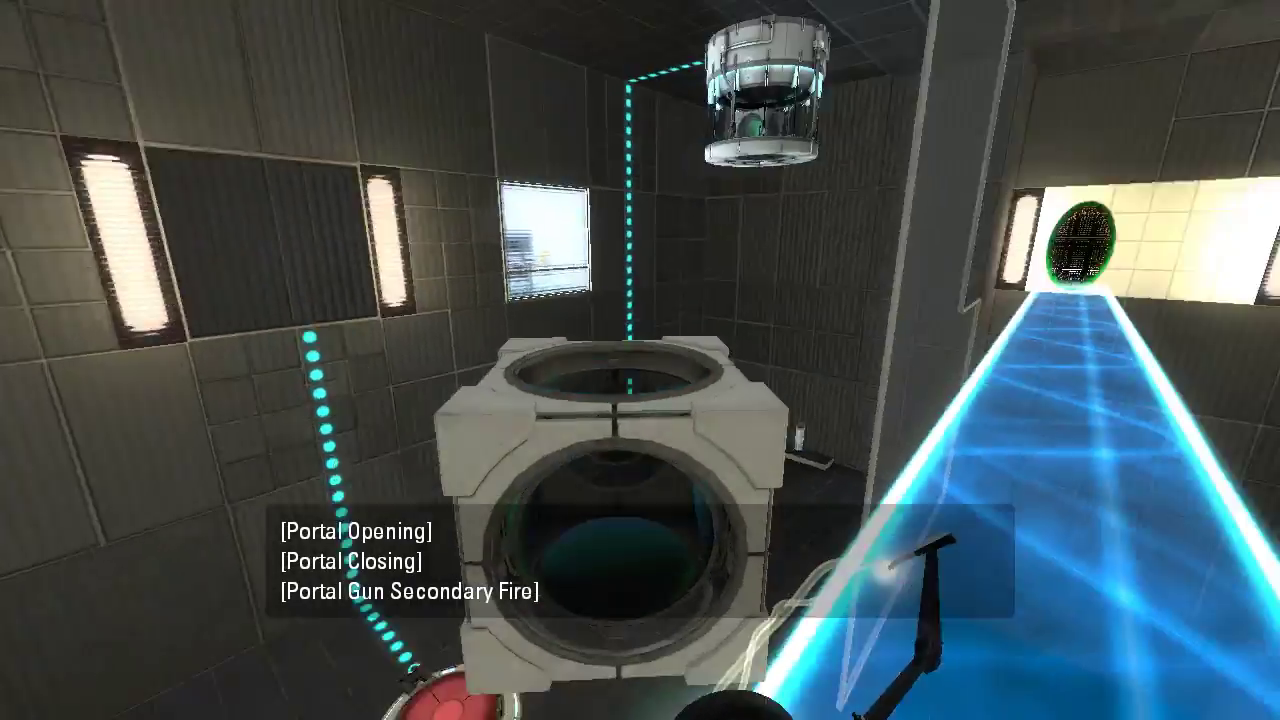
{"action": "key", "text": "w"}
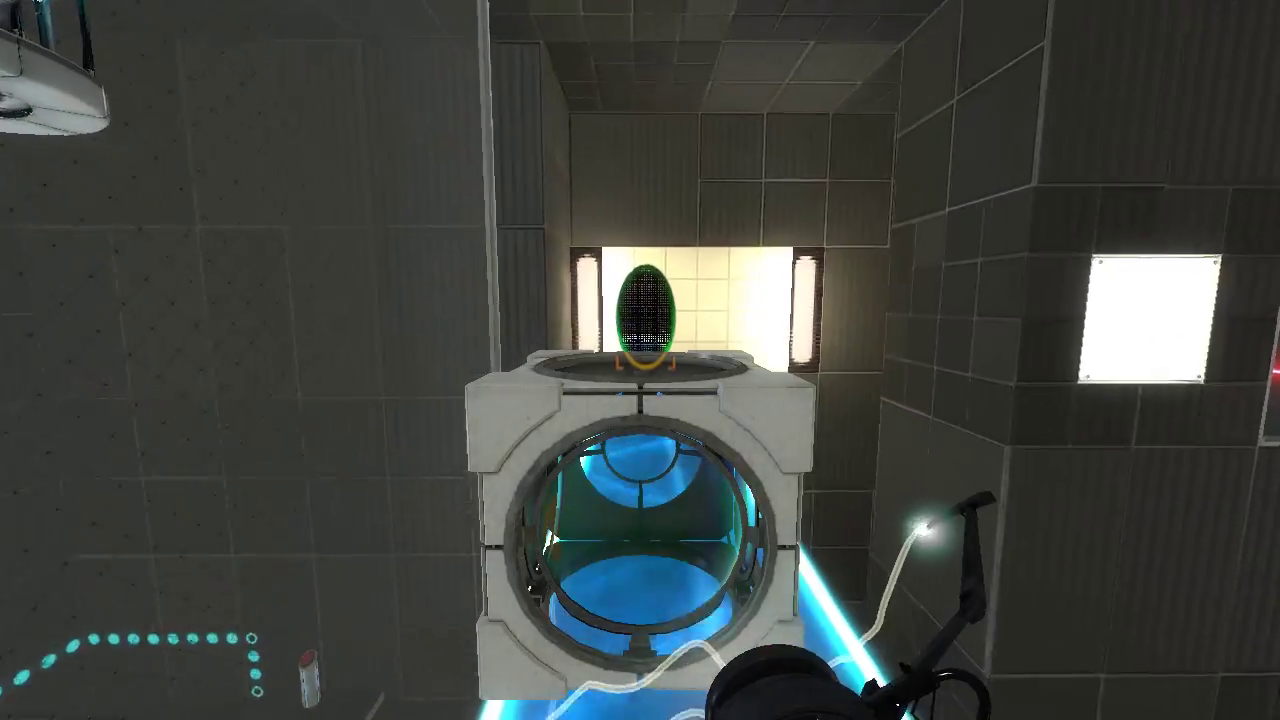
{"action": "key", "text": "w"}
{"action": "key", "text": "w"}
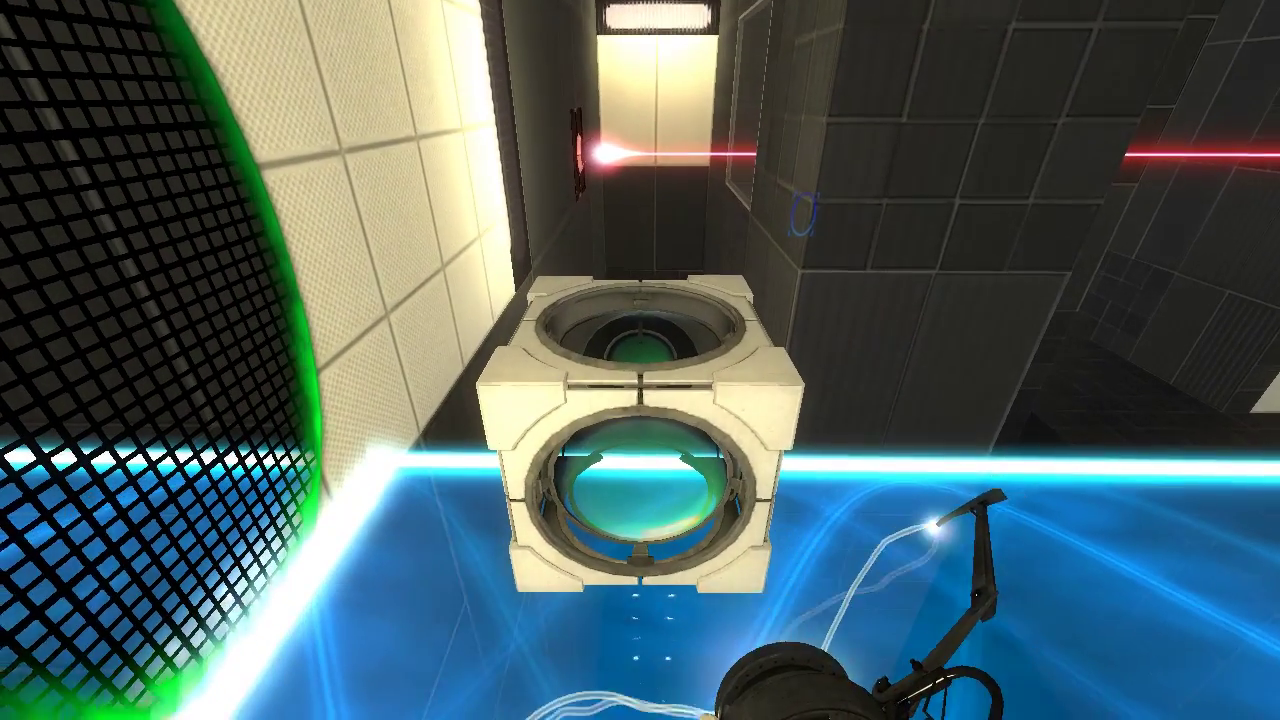
{"action": "key", "text": "w"}
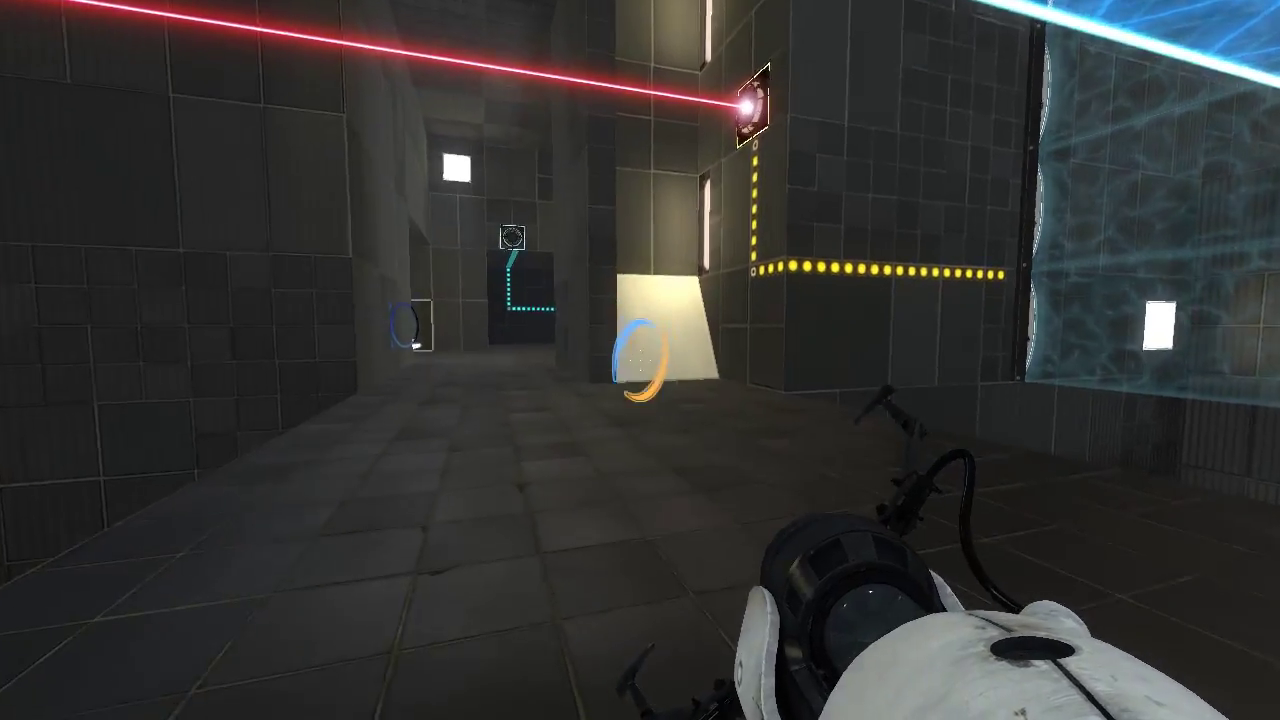
{"action": "right_click", "coordinate": [640, 360]}
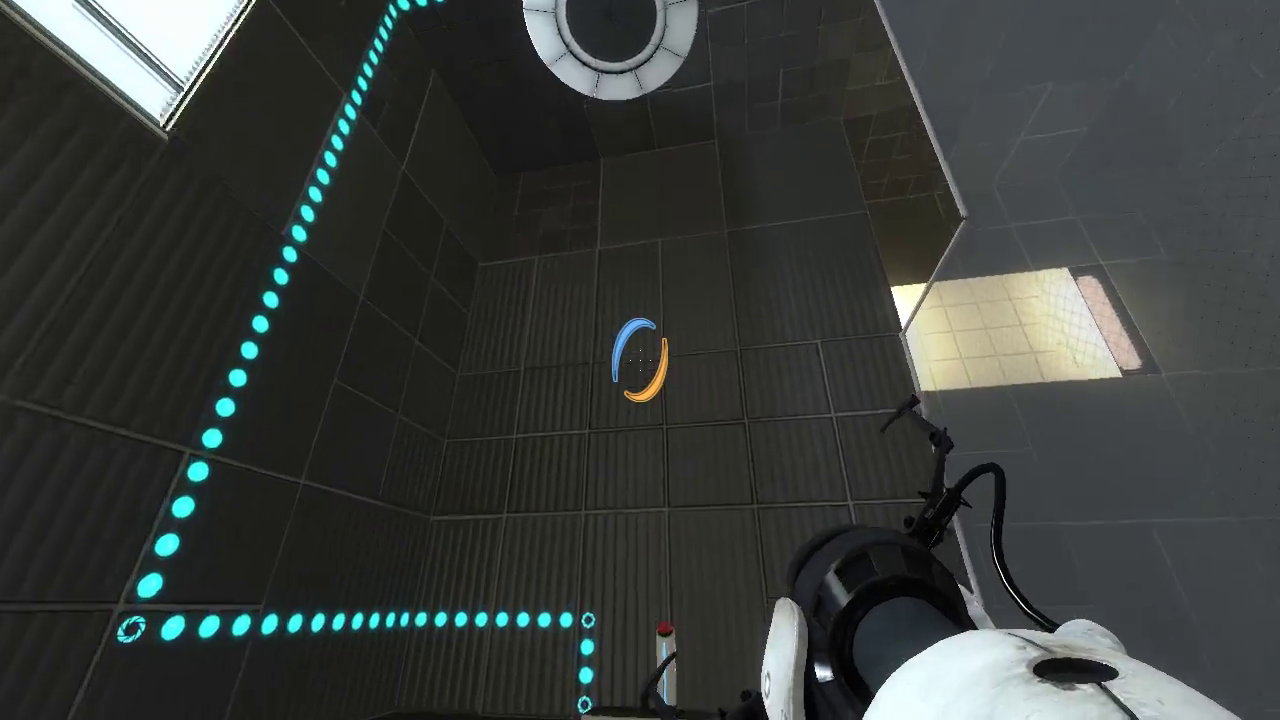
{"action": "key", "text": "e"}
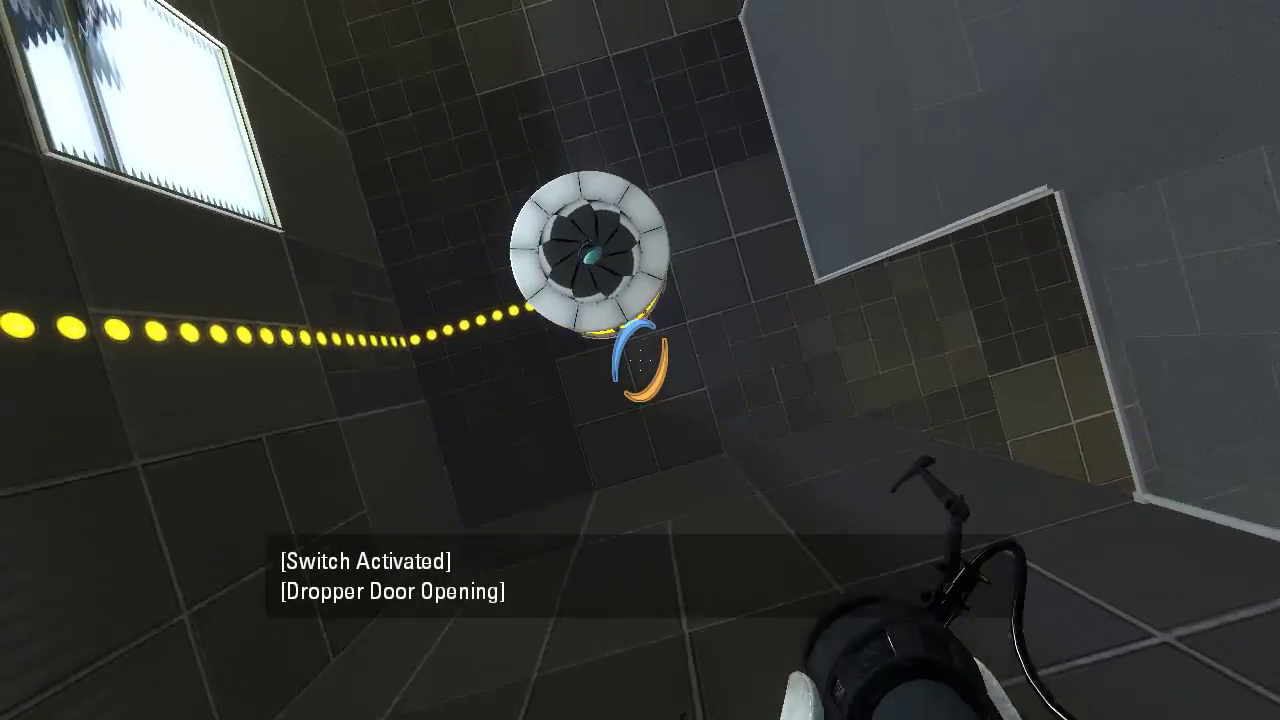
{"action": "key", "text": "e"}
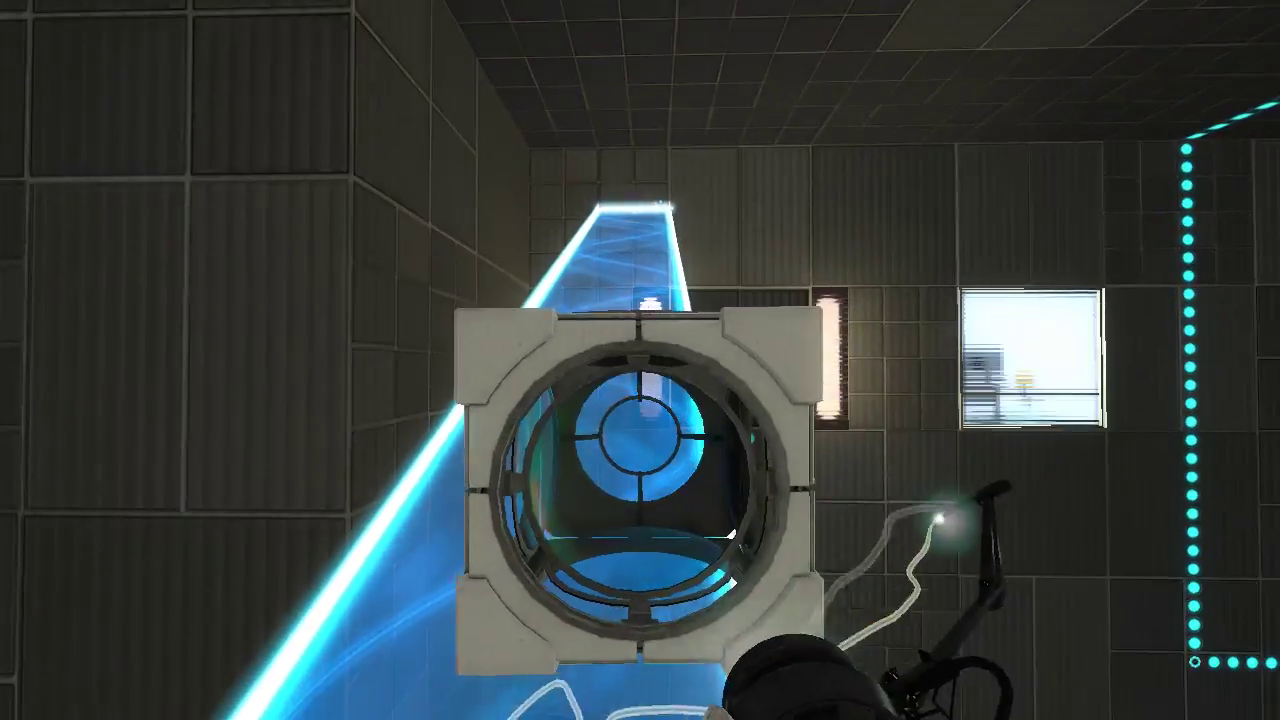
{"action": "key", "text": "e"}
{"action": "right_click", "coordinate": [640, 360]}
{"action": "key", "text": "e"}
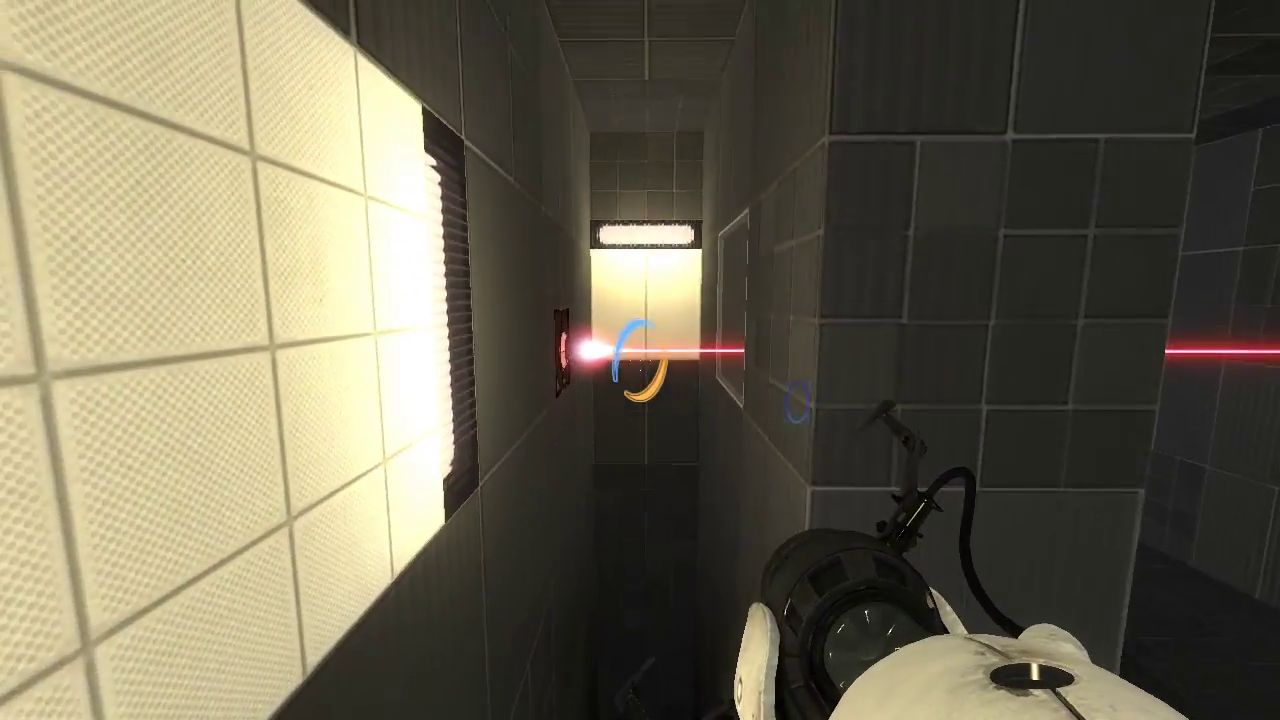
{"action": "right_click", "coordinate": [640, 360]}
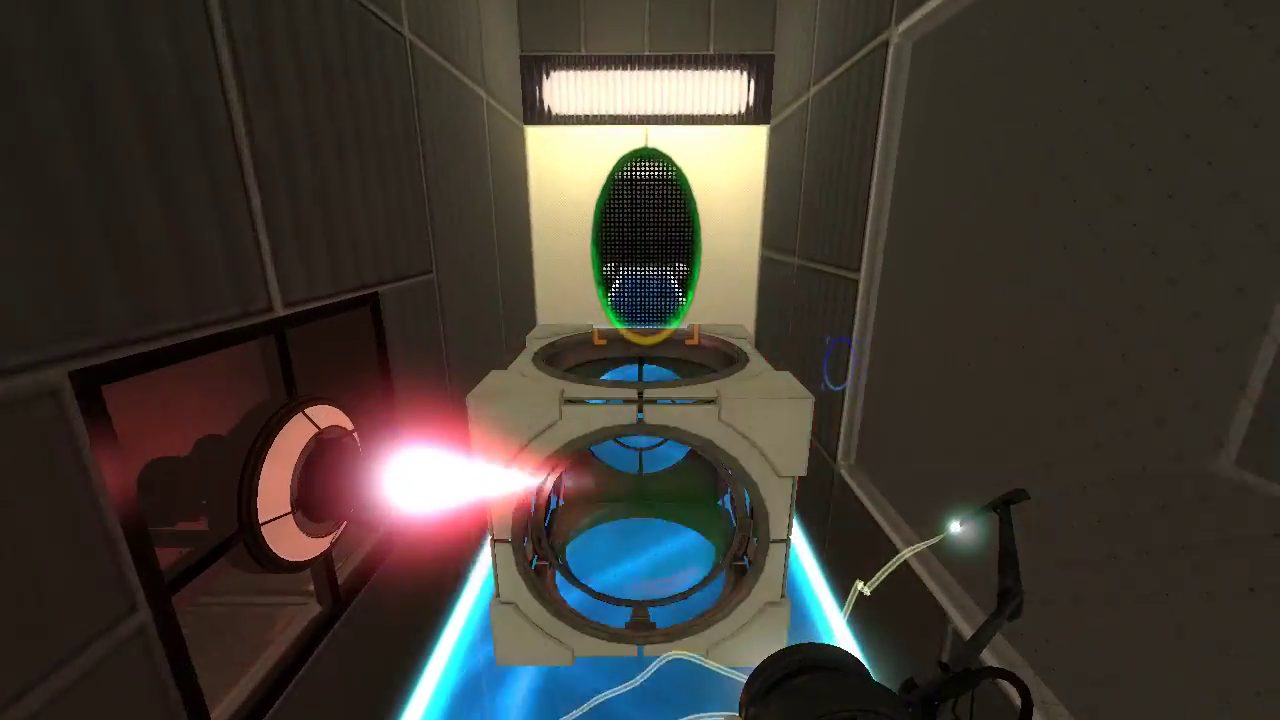
{"action": "key", "text": "e"}
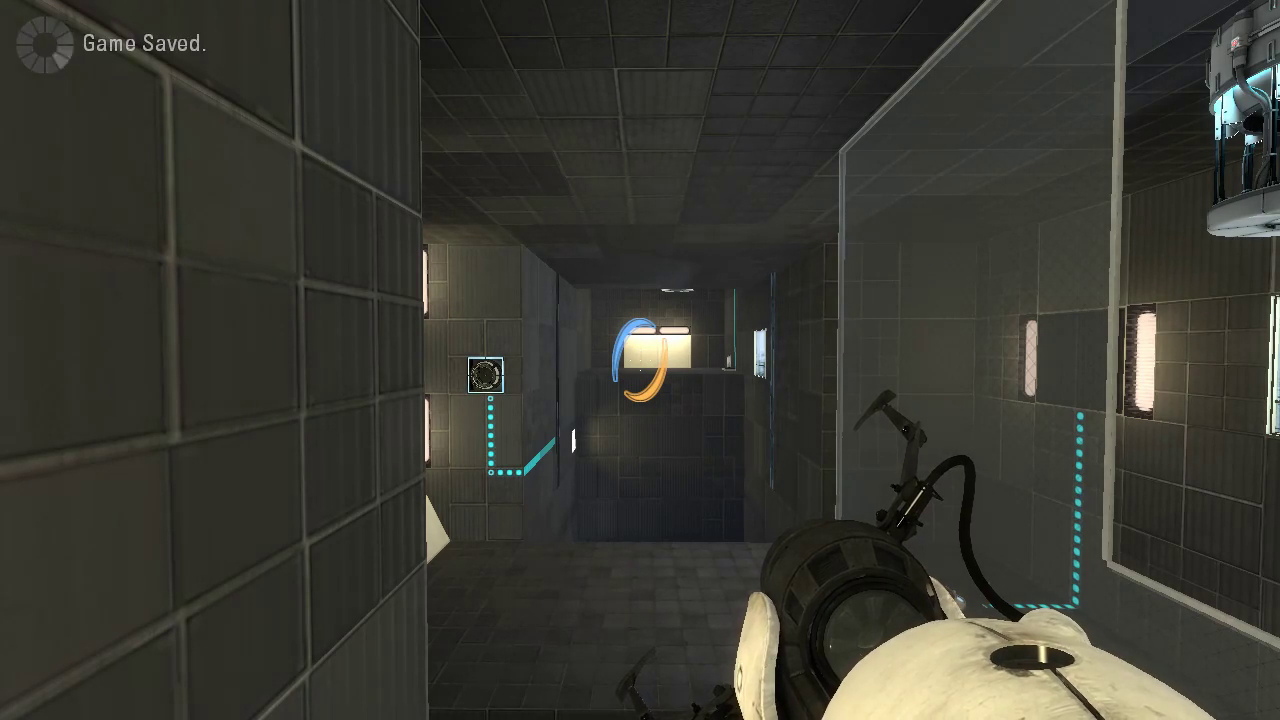
{"action": "right_click", "coordinate": [640, 360]}
{"action": "key", "text": "w"}
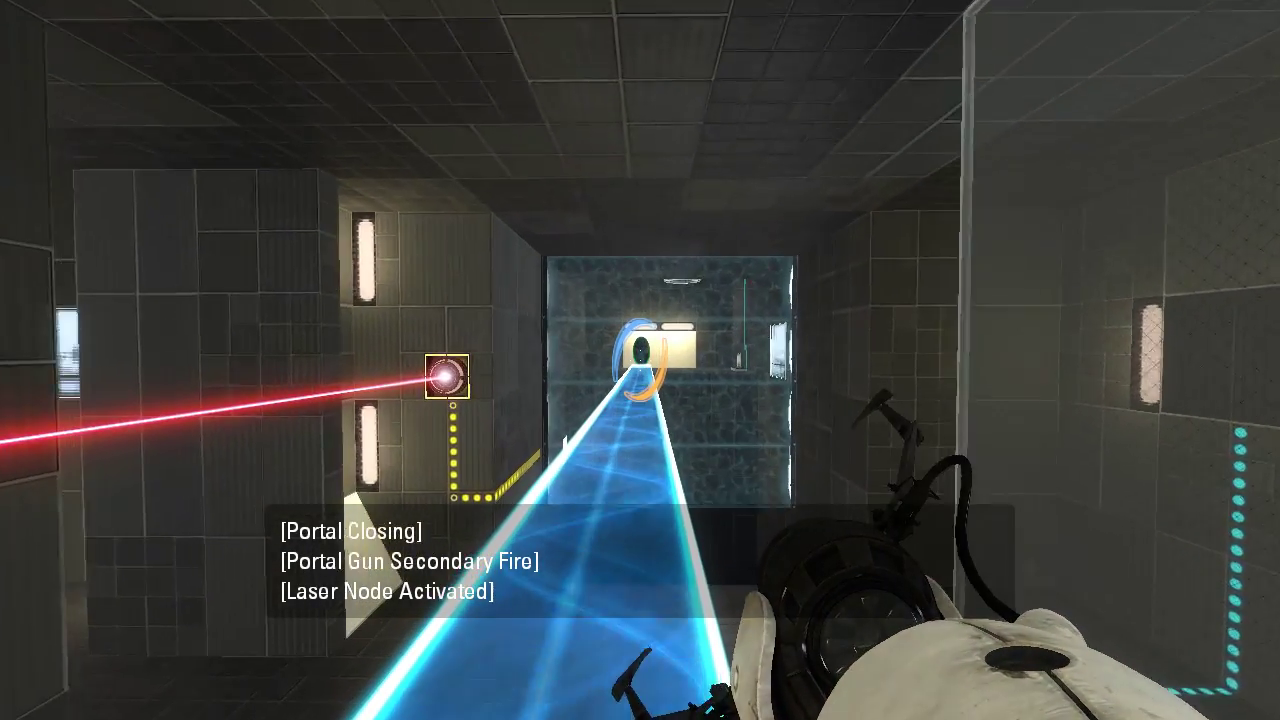
{"action": "key", "text": "w"}
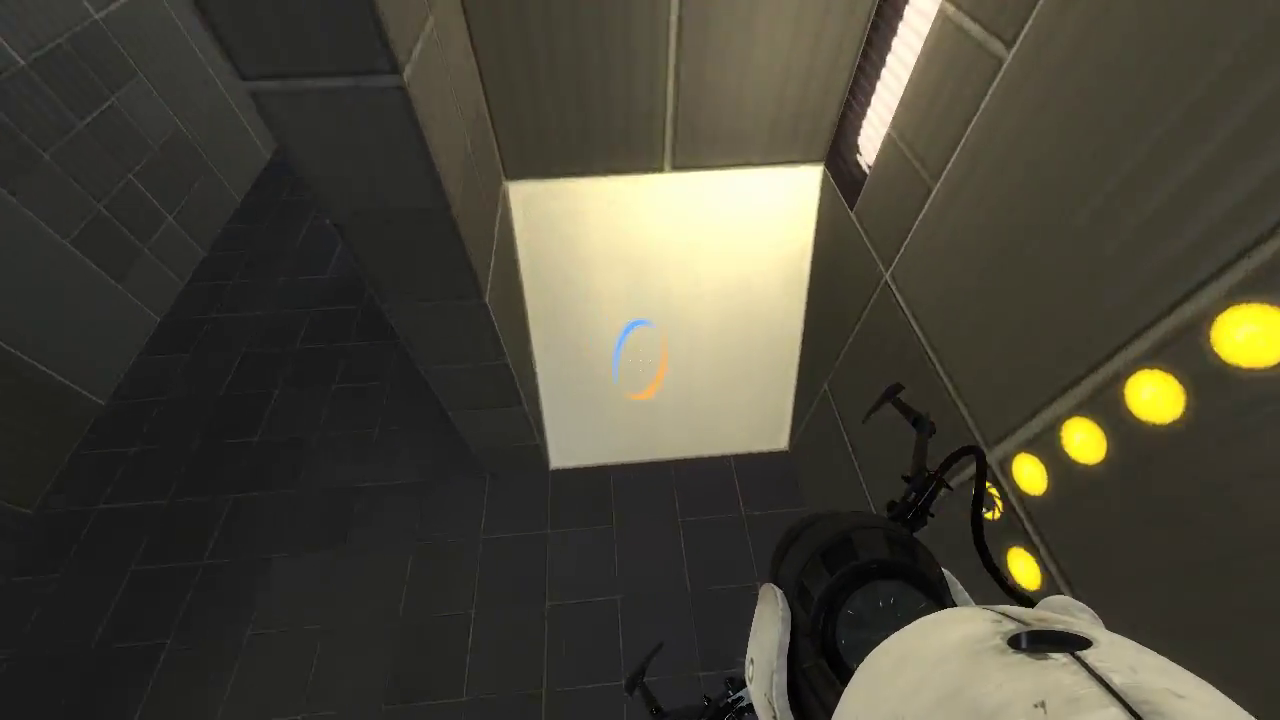
{"action": "left_click", "coordinate": [640, 360]}
{"action": "key", "text": "w"}
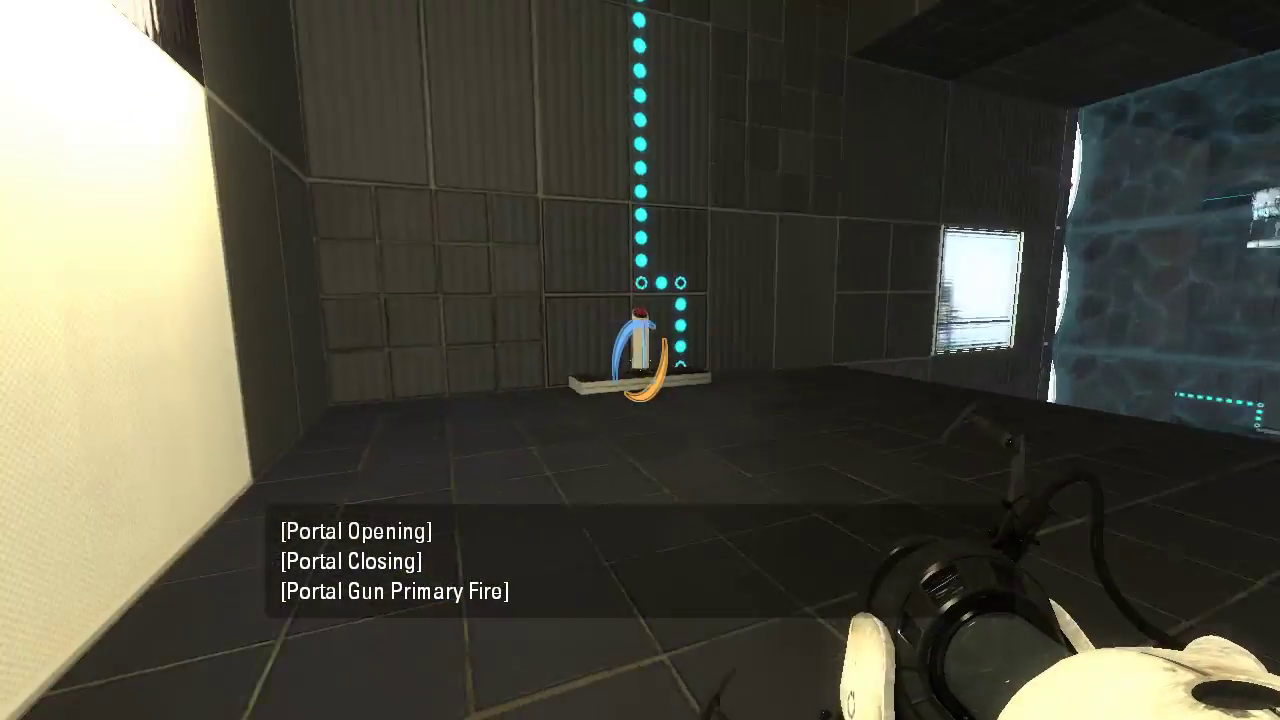
{"action": "key", "text": "e"}
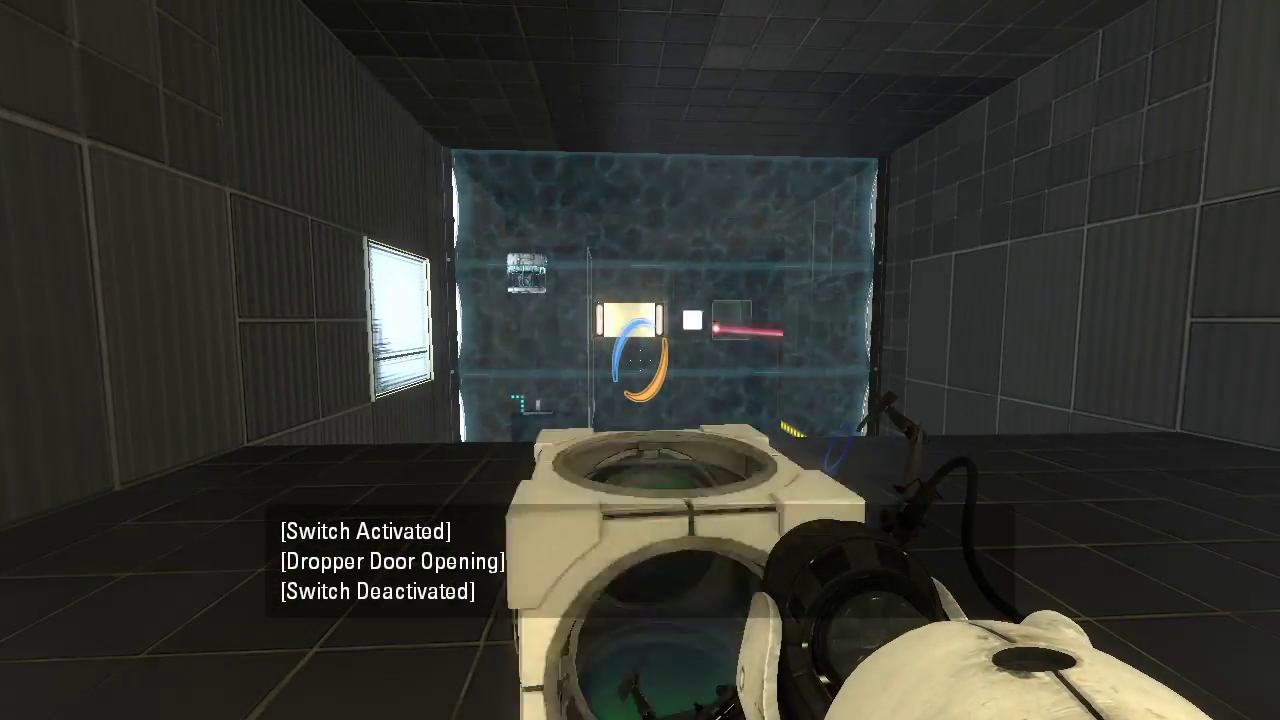
{"action": "key", "text": "e"}
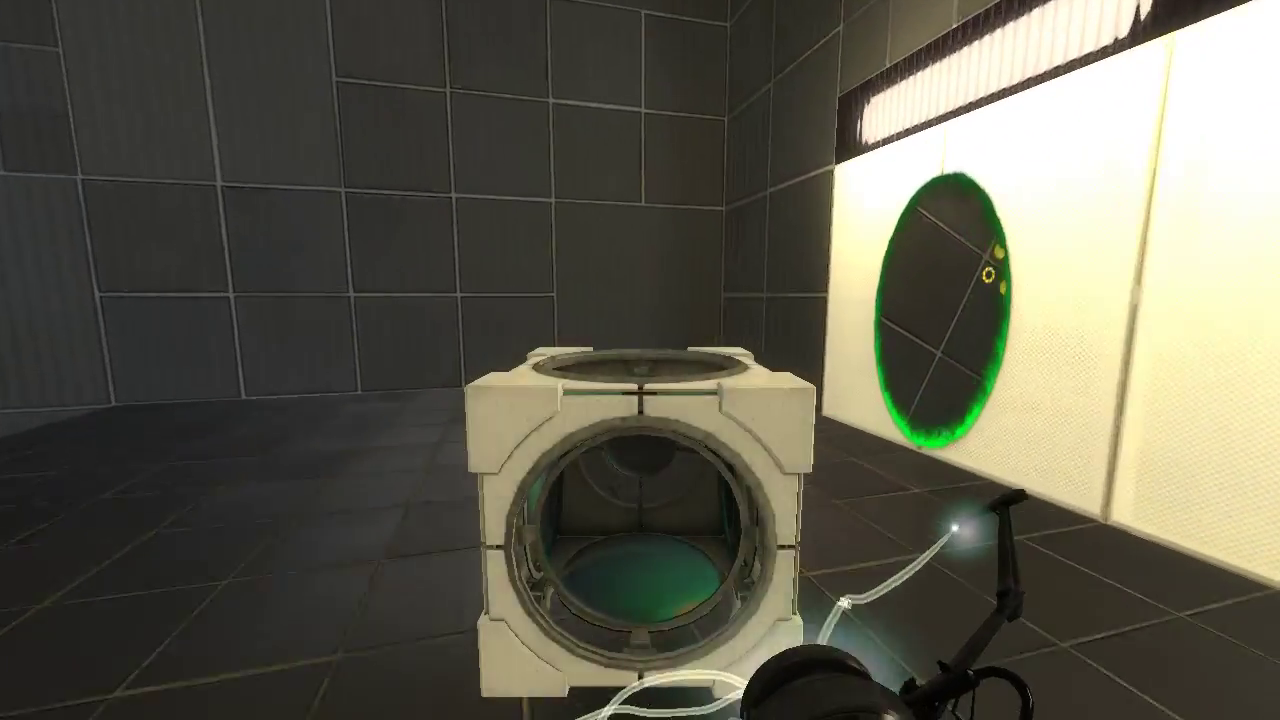
{"action": "key", "text": "w"}
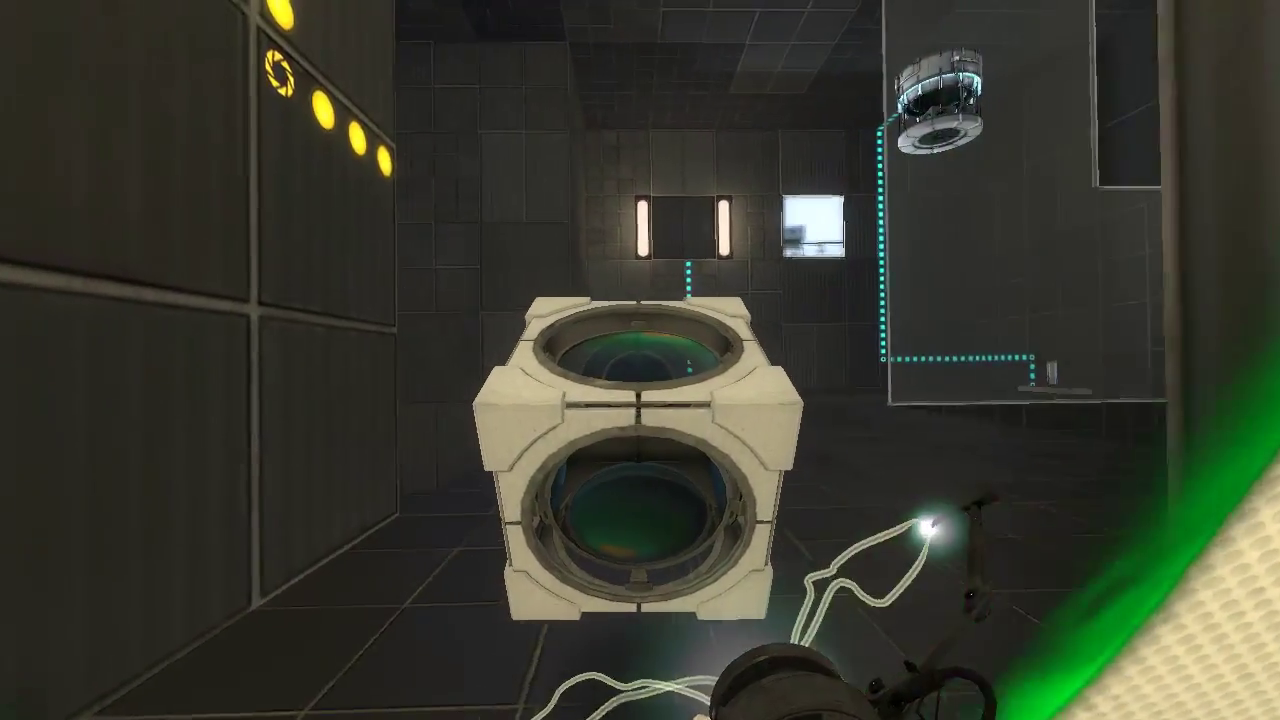
{"action": "key", "text": "w"}
{"action": "key", "text": "w"}
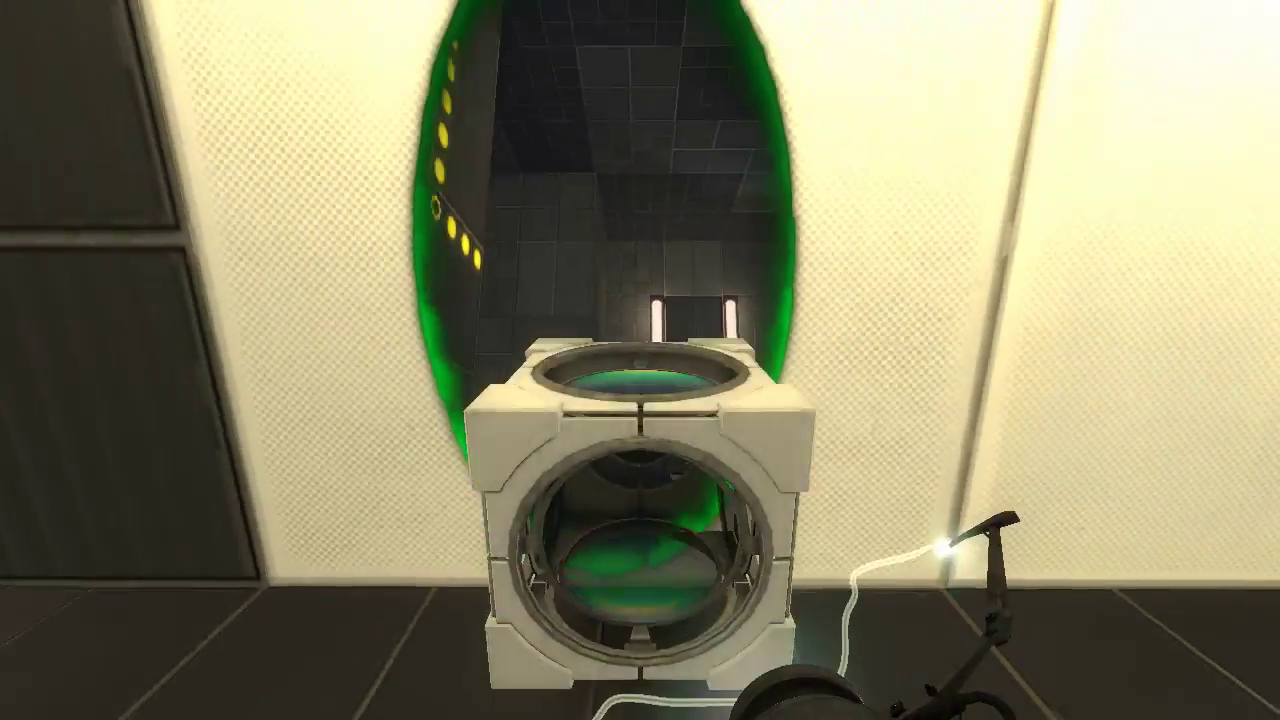
{"action": "key", "text": "w"}
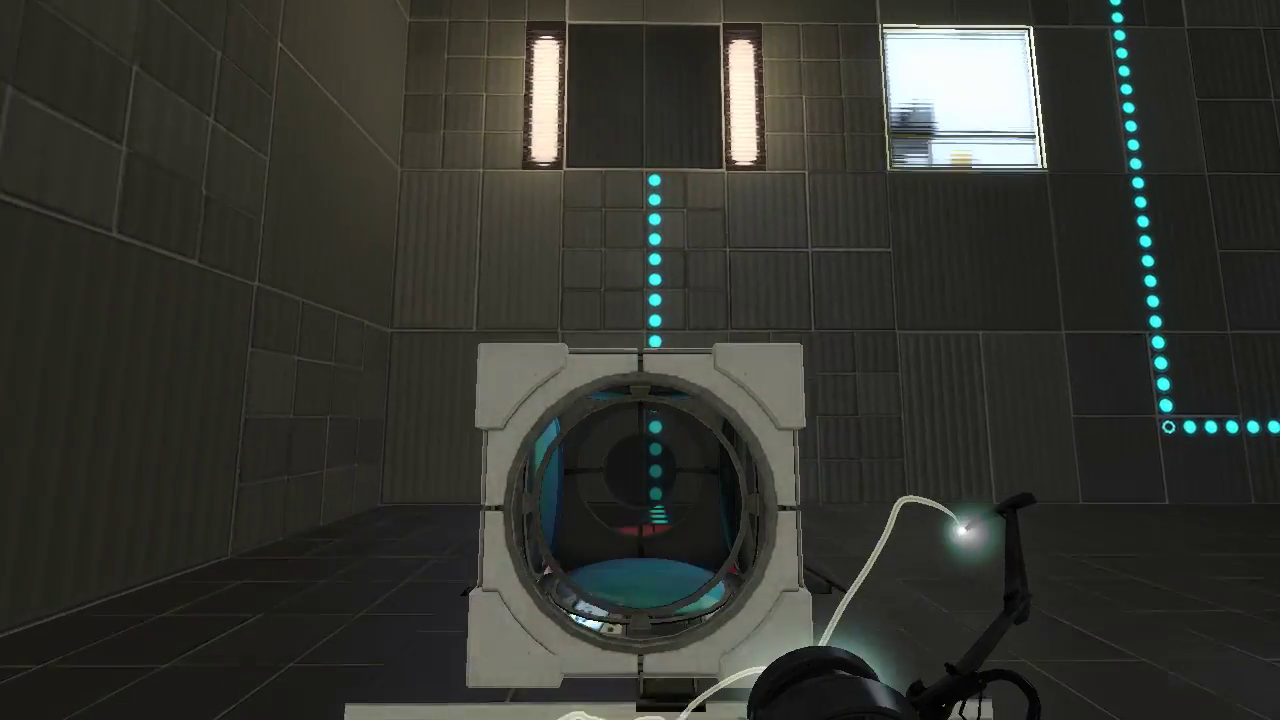
{"action": "left_click", "coordinate": [640, 360]}
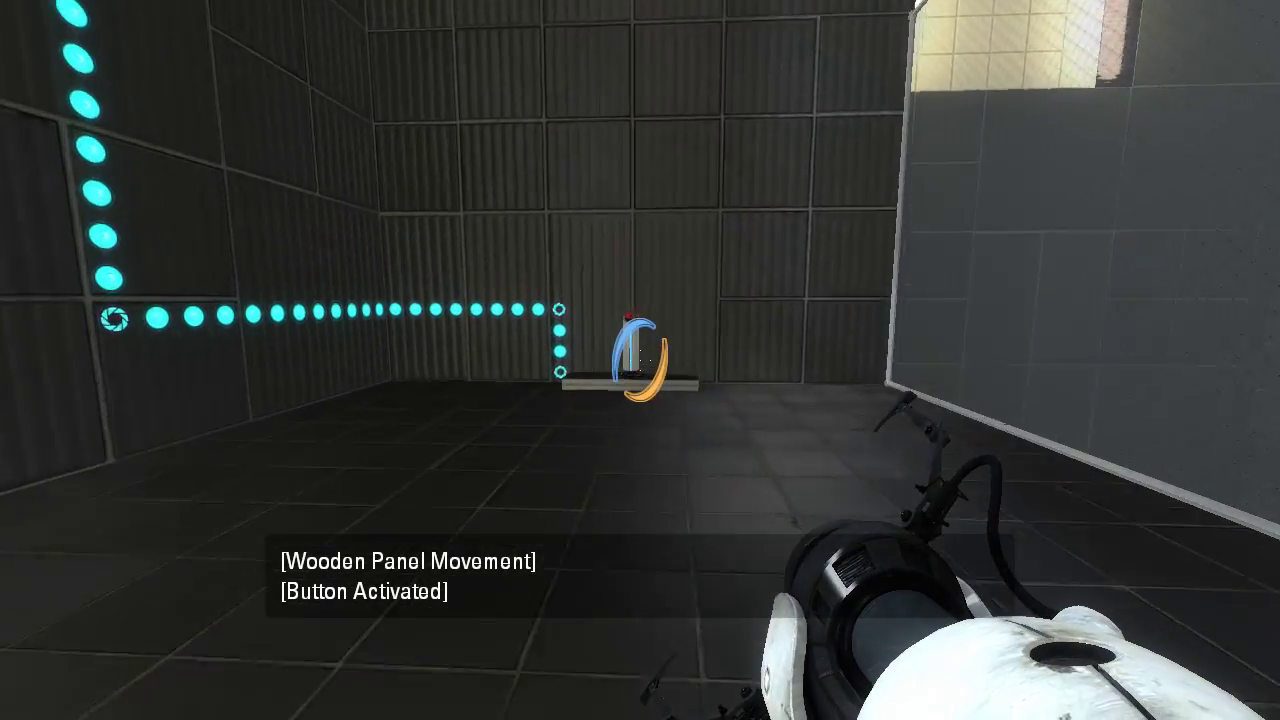
{"action": "key", "text": "e"}
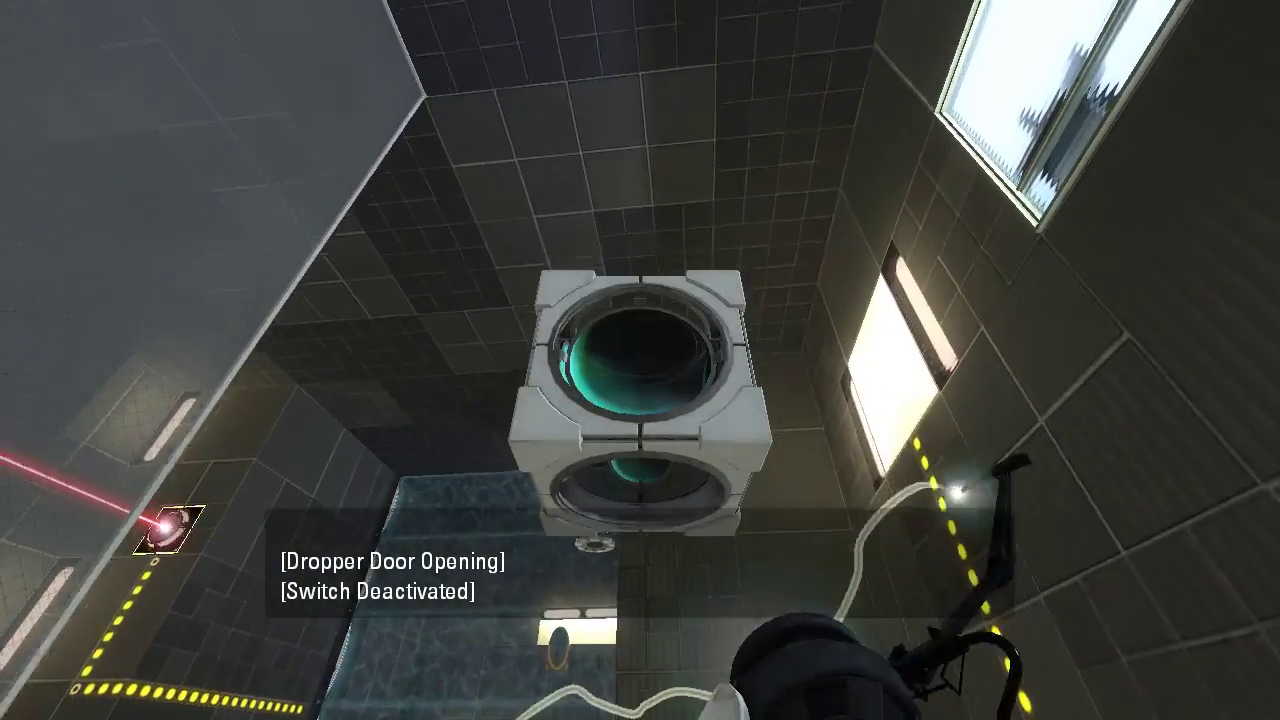
{"action": "left_click", "coordinate": [640, 360]}
{"action": "key", "text": "w"}
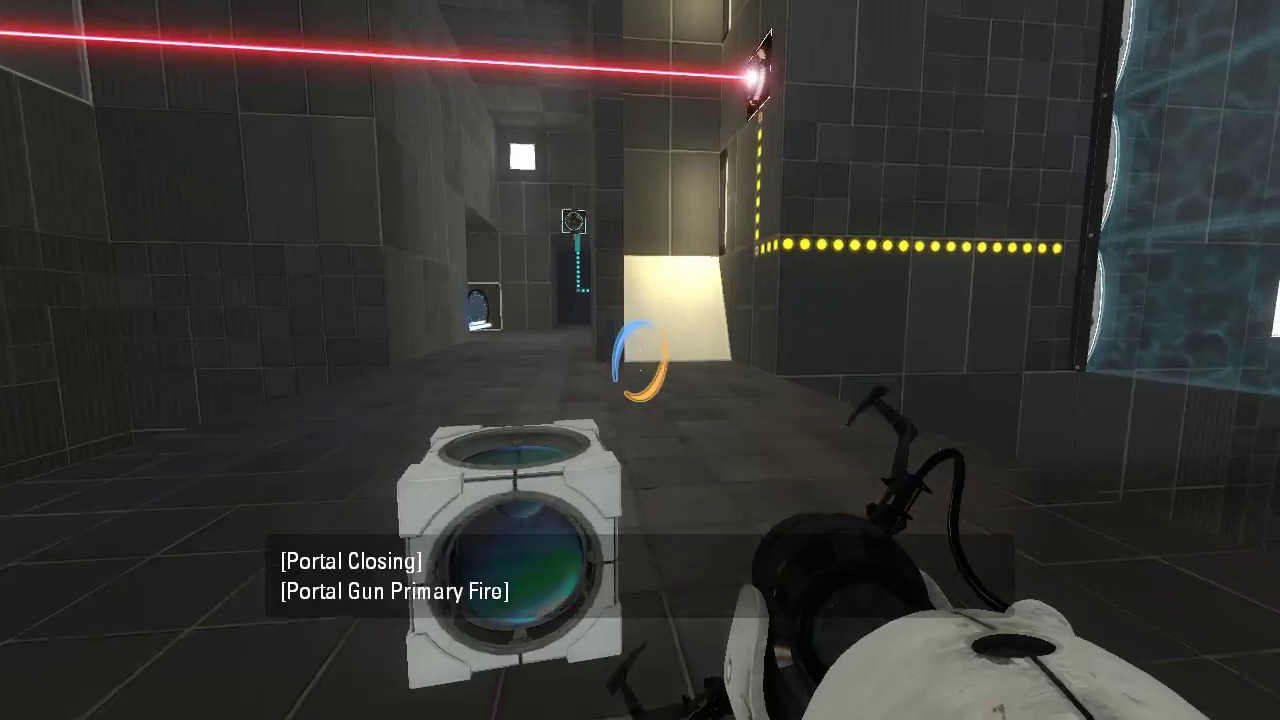
{"action": "right_click", "coordinate": [640, 360]}
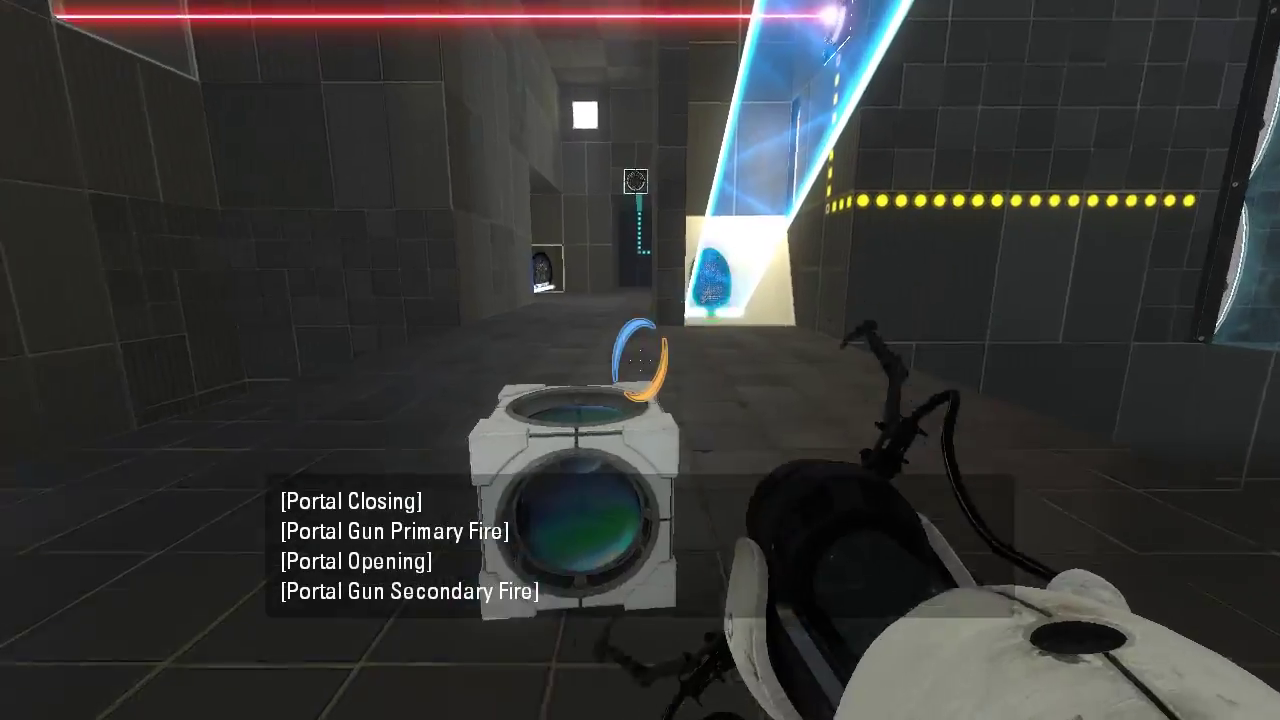
{"action": "key", "text": "w"}
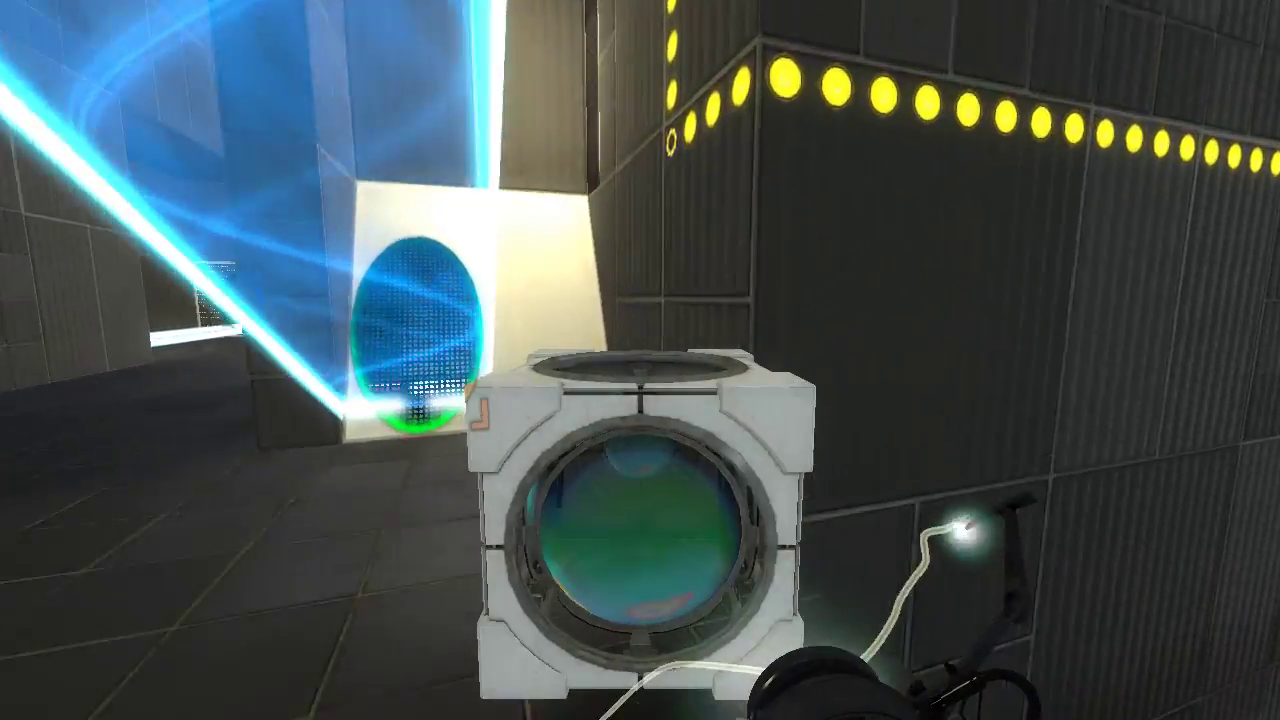
{"action": "key", "text": "w"}
{"action": "key", "text": "w"}
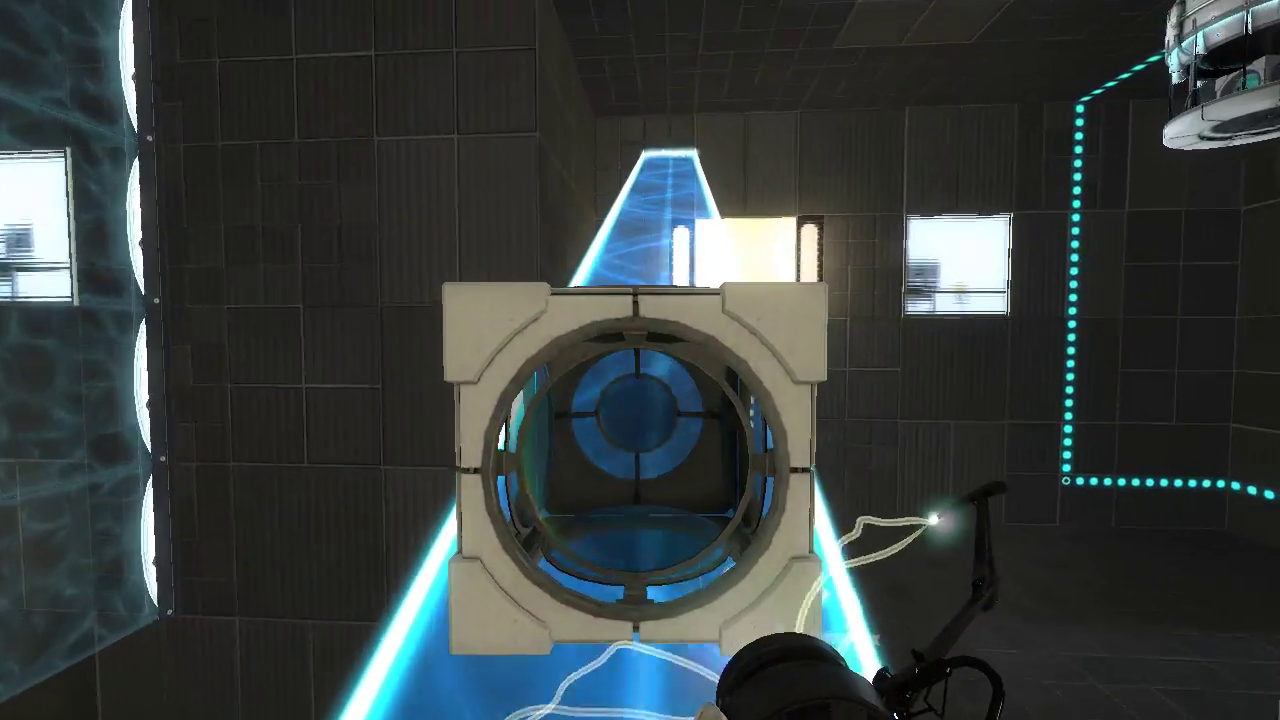
{"action": "key", "text": "e"}
{"action": "key", "text": "e"}
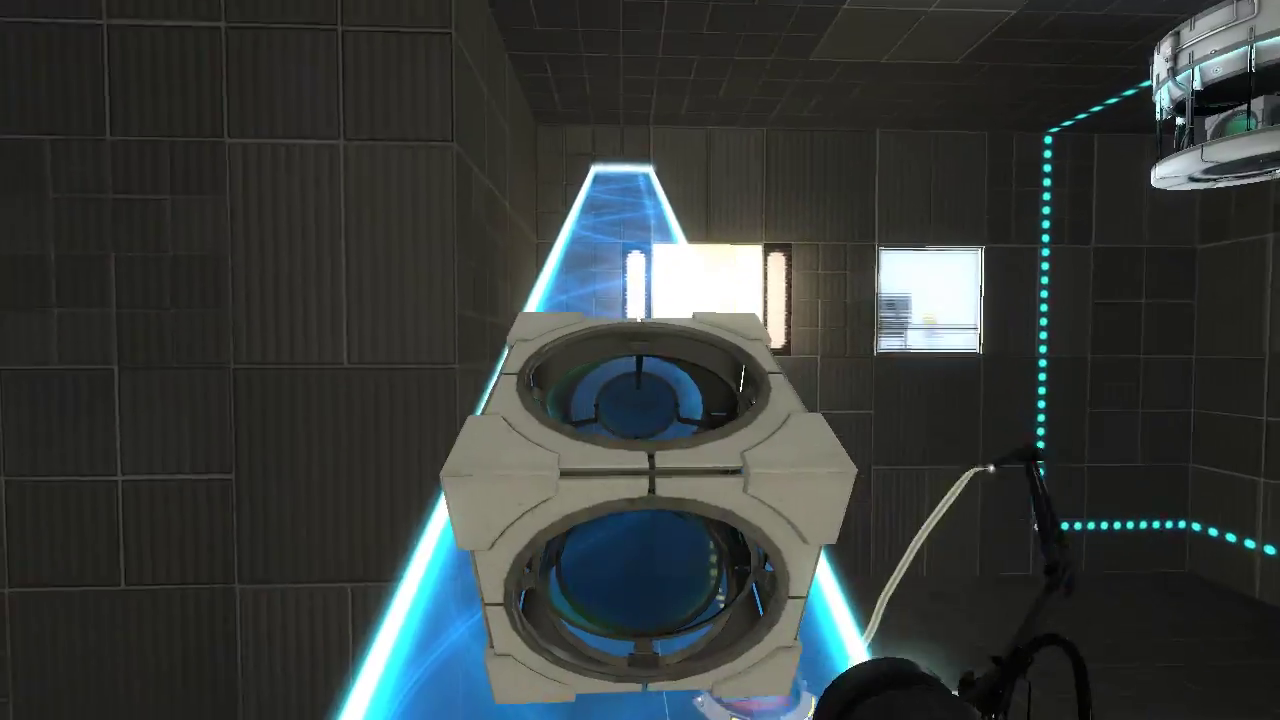
{"action": "key", "text": "e"}
{"action": "right_click", "coordinate": [640, 360]}
{"action": "key", "text": "e"}
{"action": "key", "text": "w"}
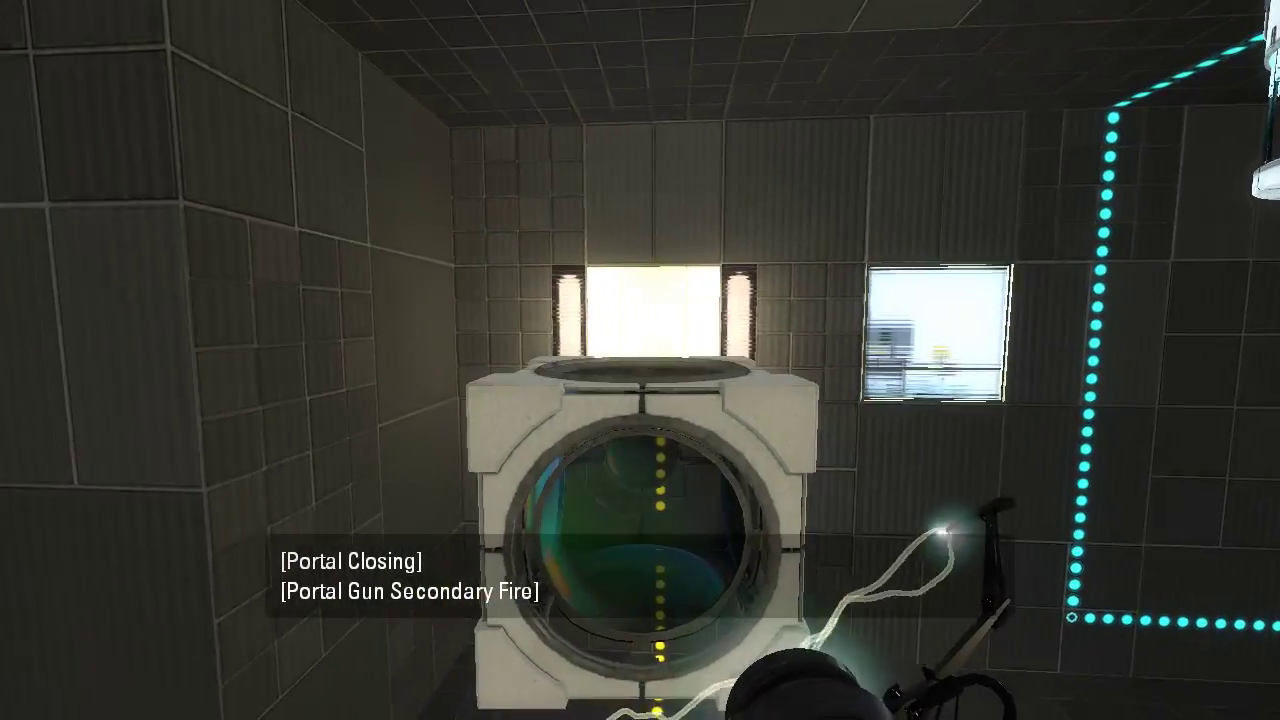
{"action": "key", "text": "e"}
{"action": "key", "text": "w"}
{"action": "key", "text": "w"}
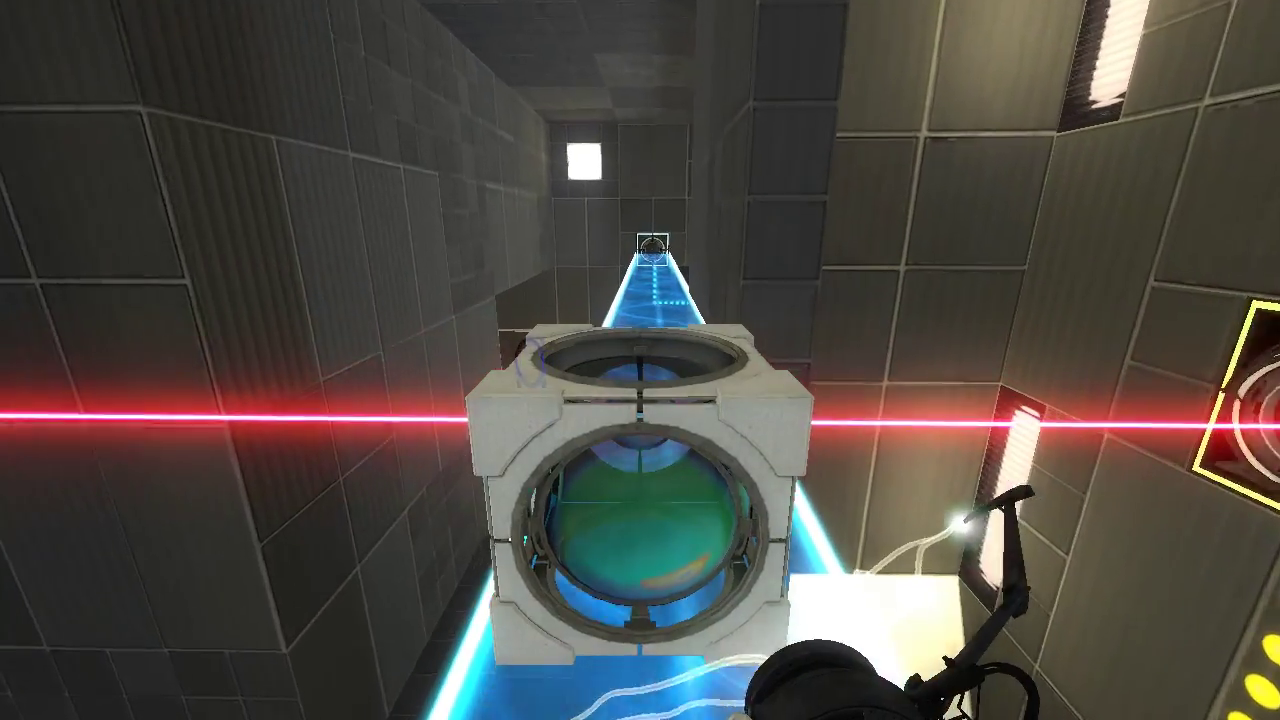
{"action": "key", "text": "w"}
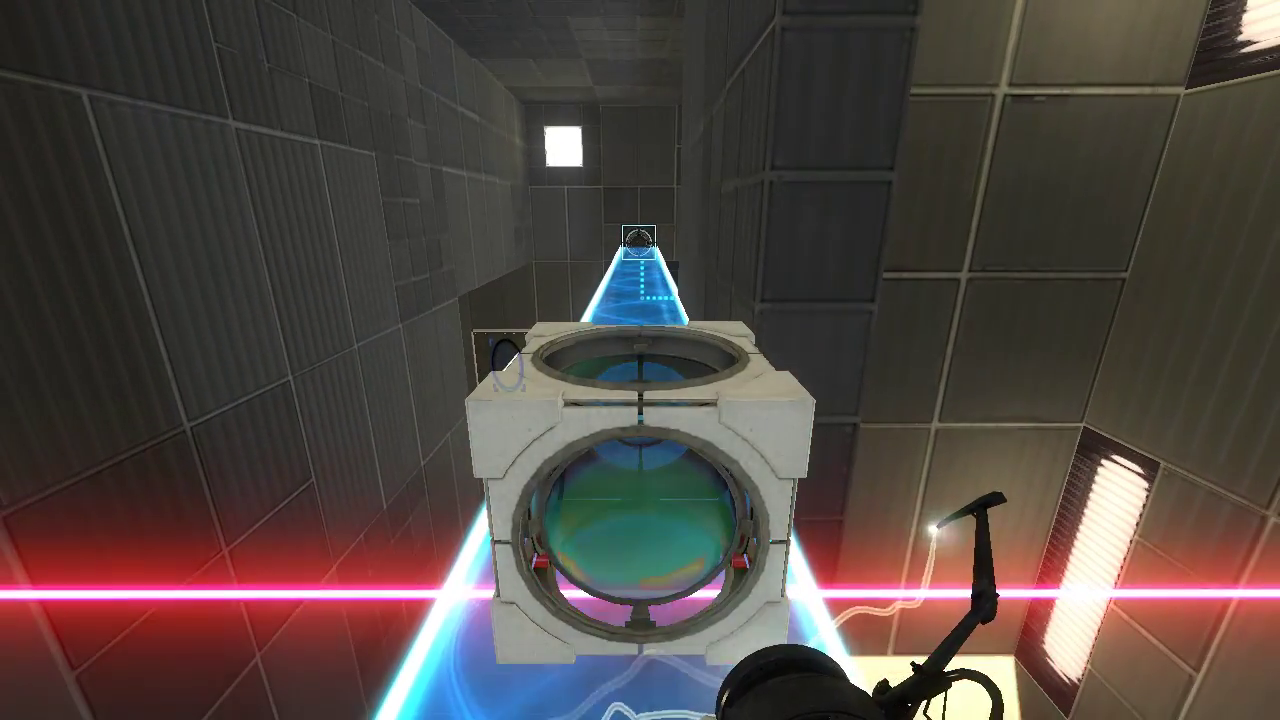
{"action": "left_click_drag", "start_coordinate": [640, 360], "coordinate": [700, 360]}
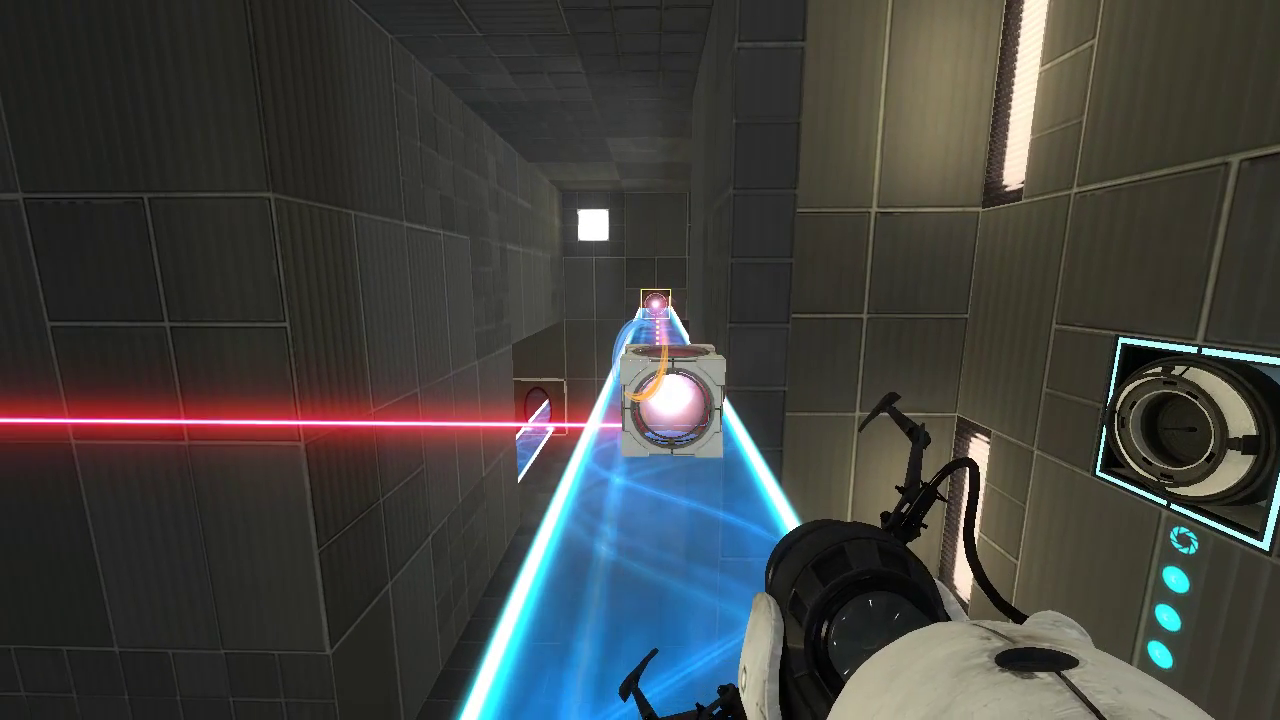
{"action": "key", "text": "w"}
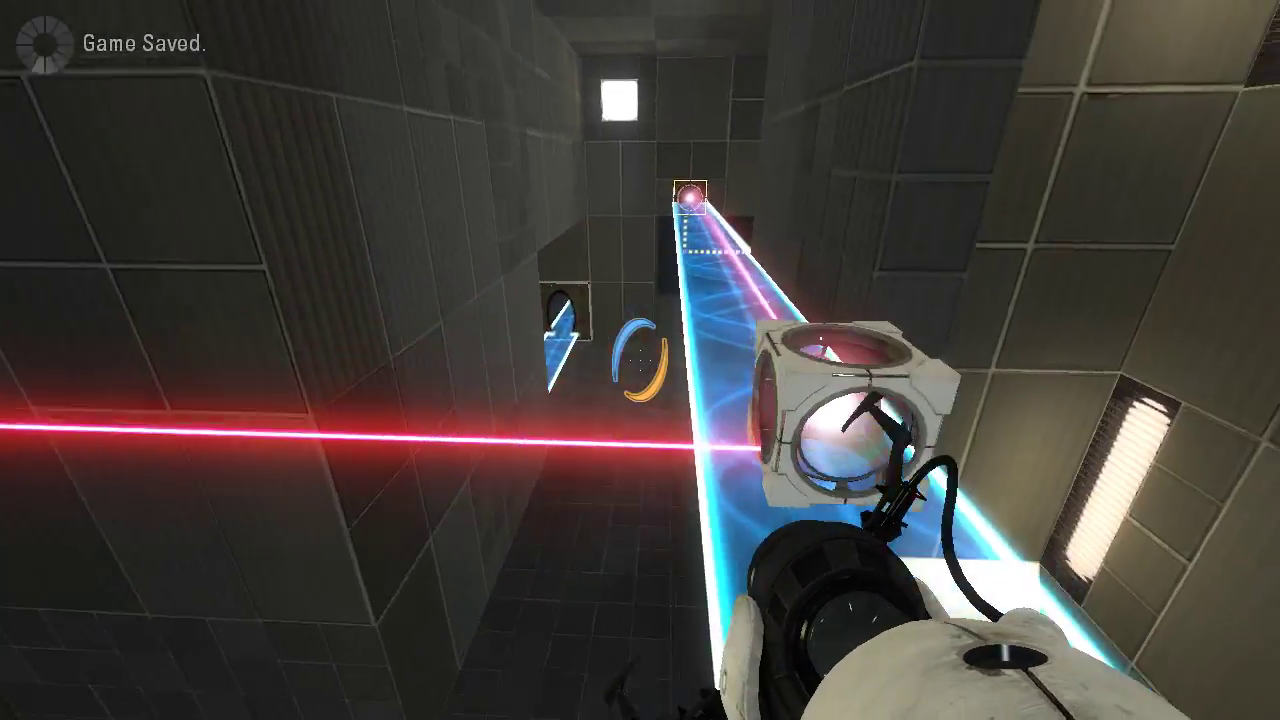
{"action": "key", "text": "w"}
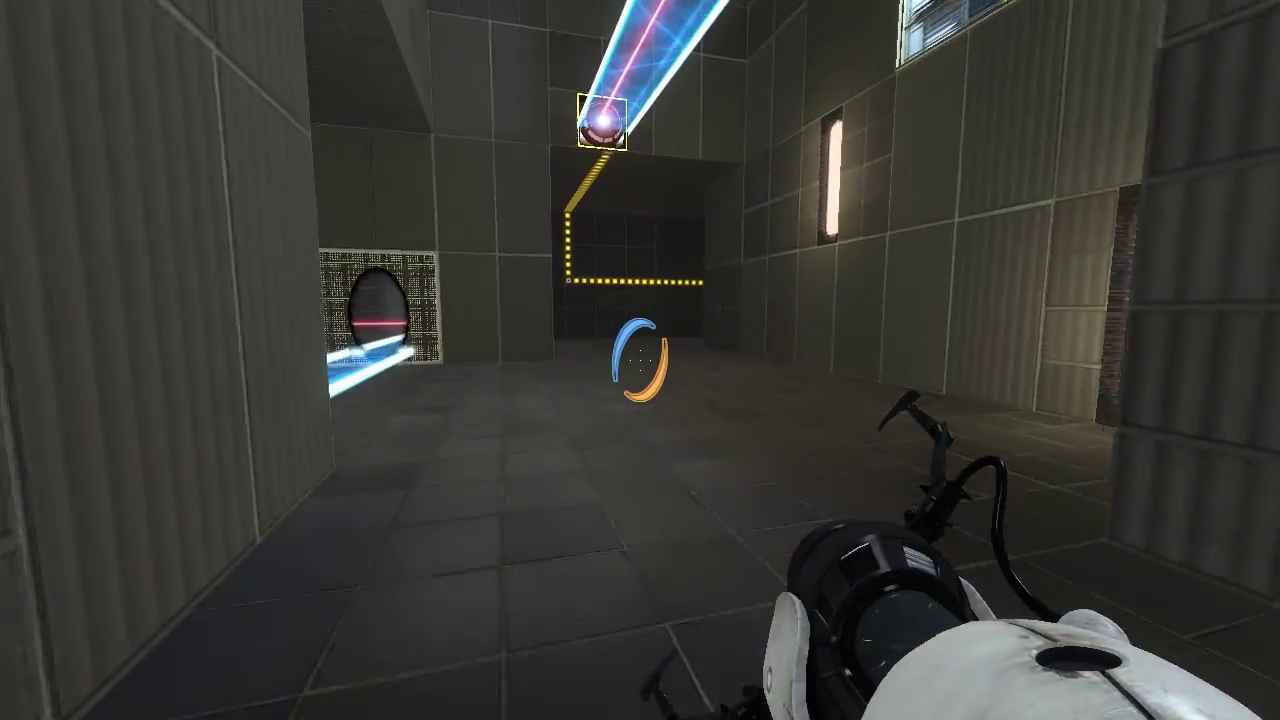
{"action": "key", "text": "w"}
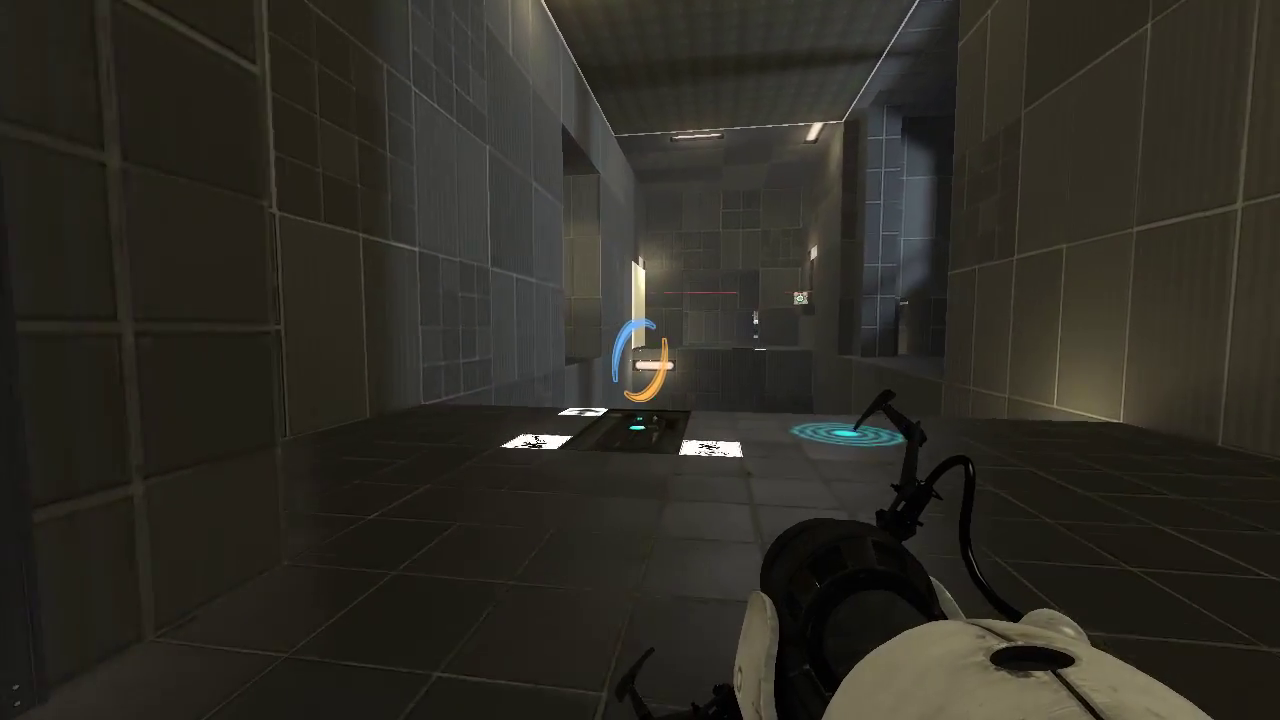
{"action": "key", "text": "w"}
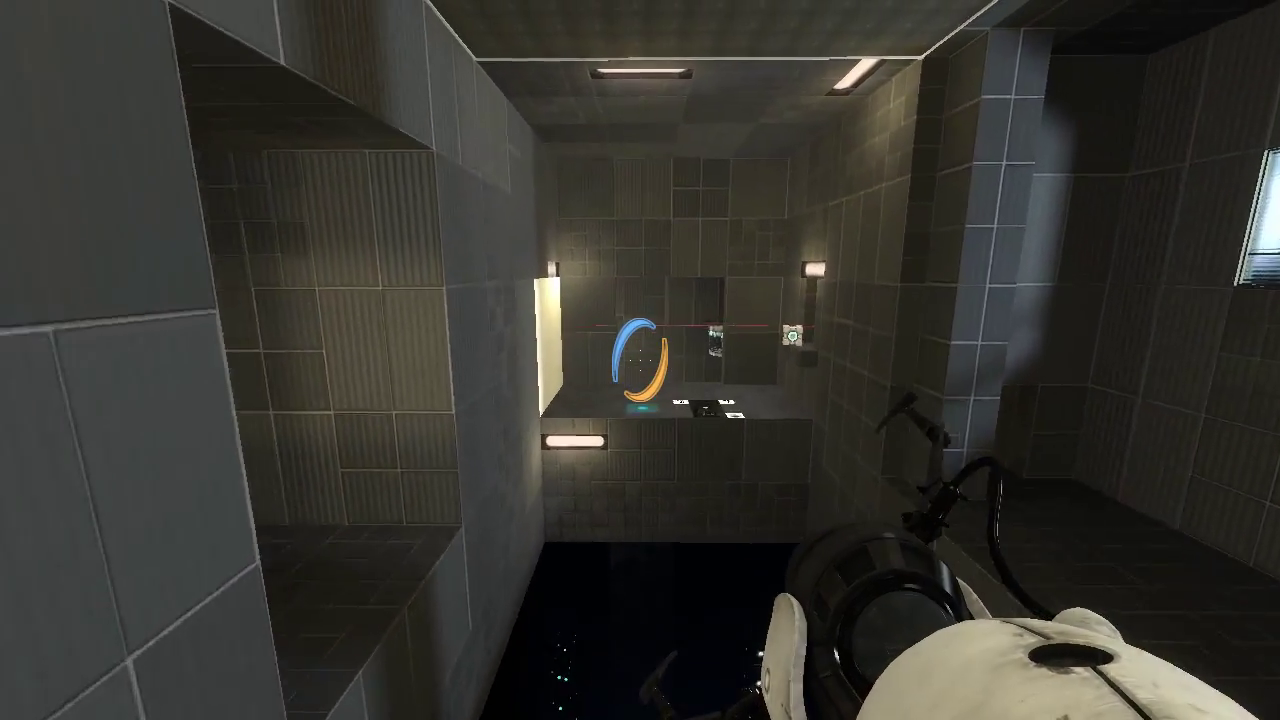
{"action": "key", "text": "w"}
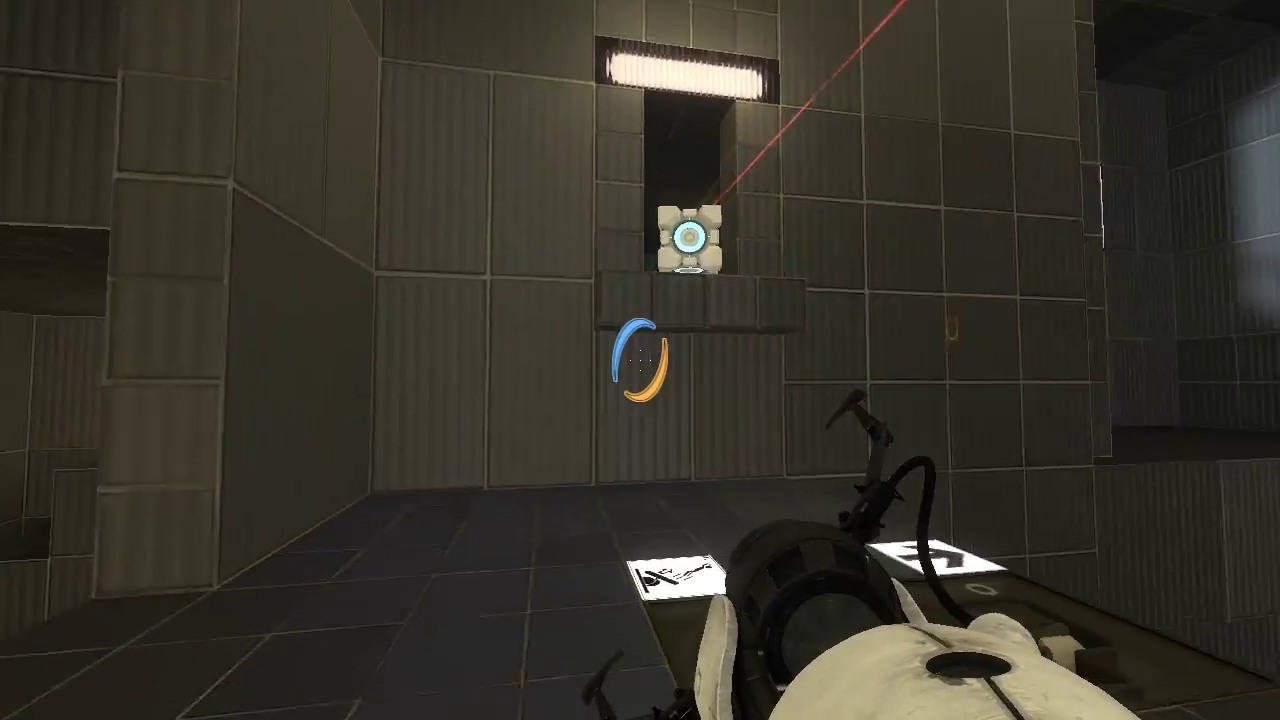
{"action": "key", "text": "w"}
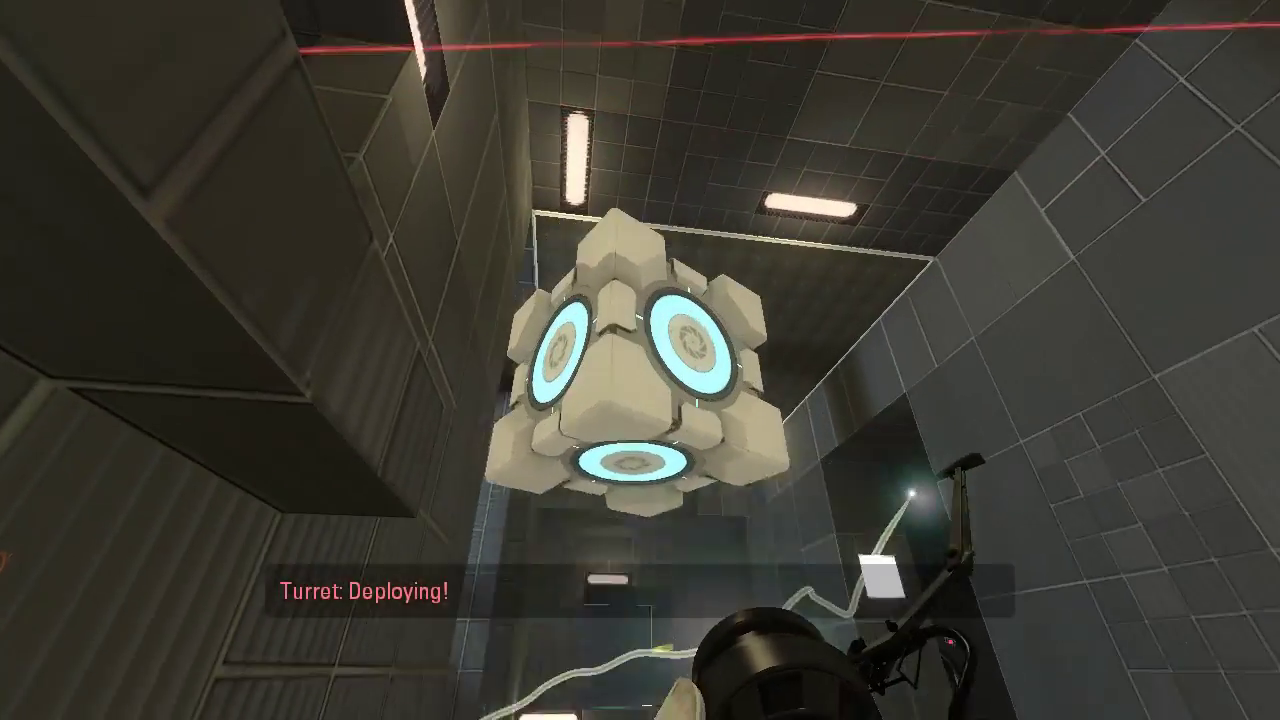
{"action": "key", "text": "w"}
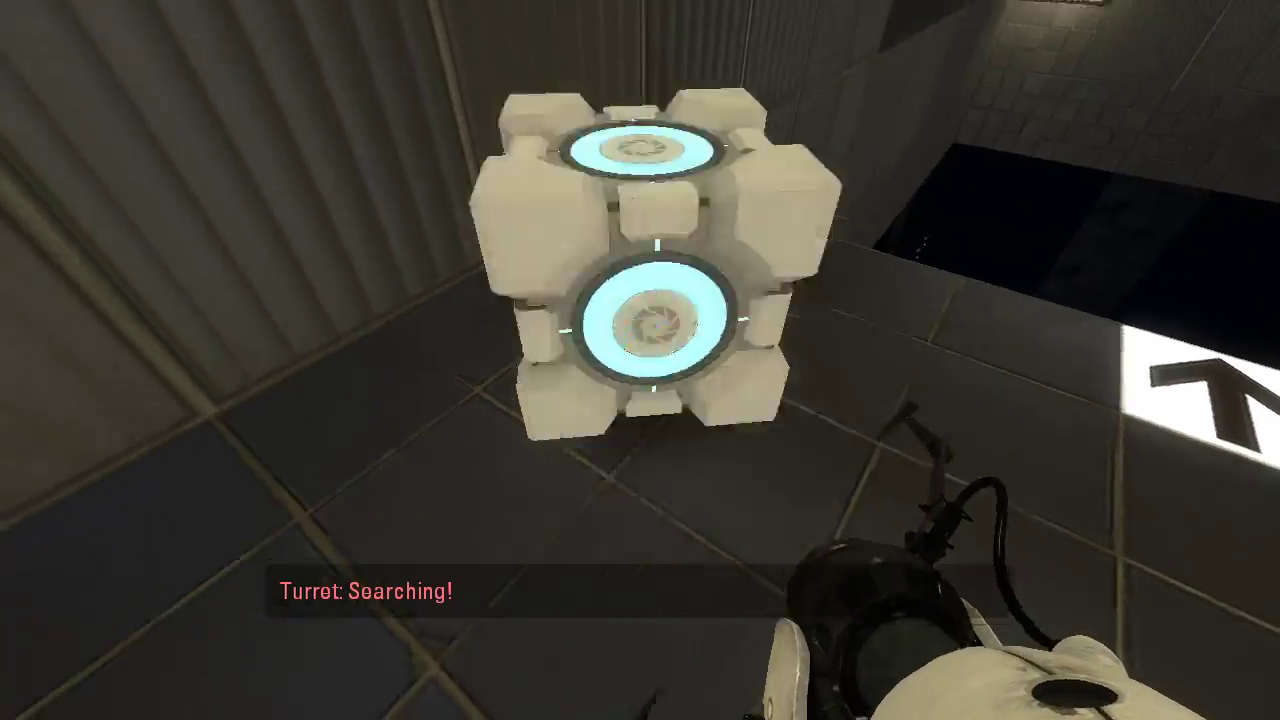
{"action": "key", "text": "w"}
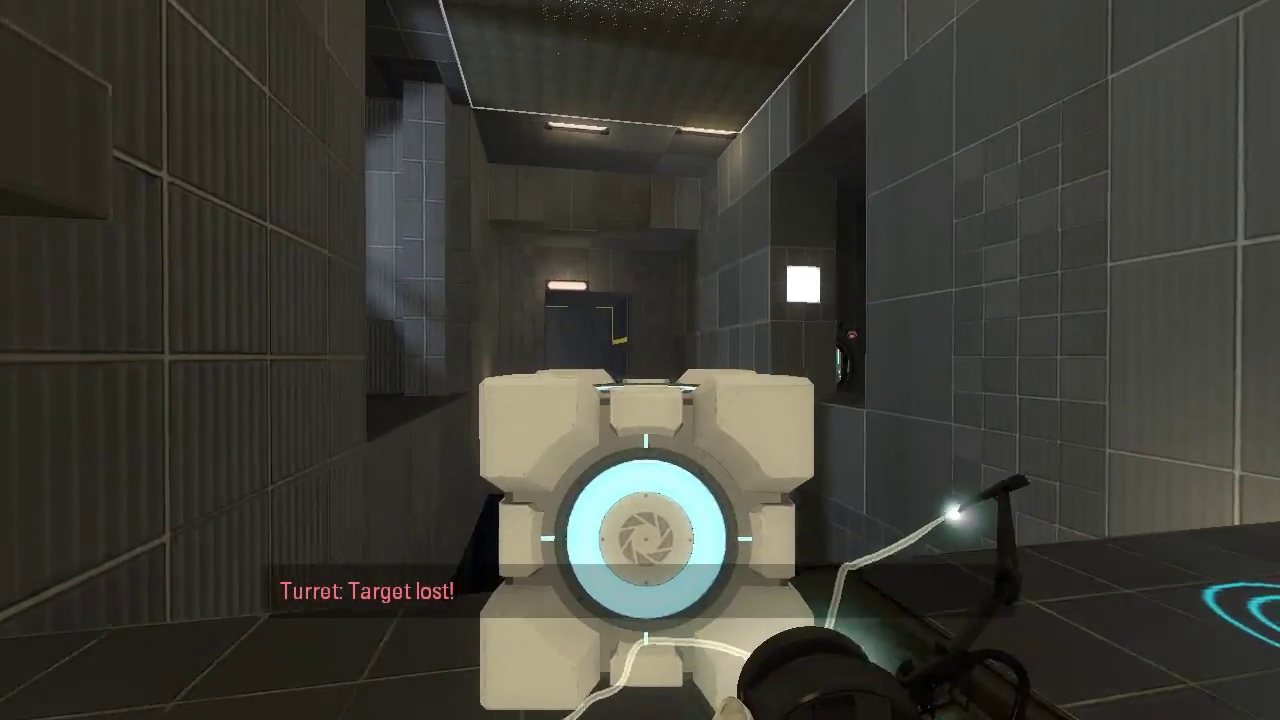
{"action": "key", "text": "w"}
{"action": "key", "text": "w"}
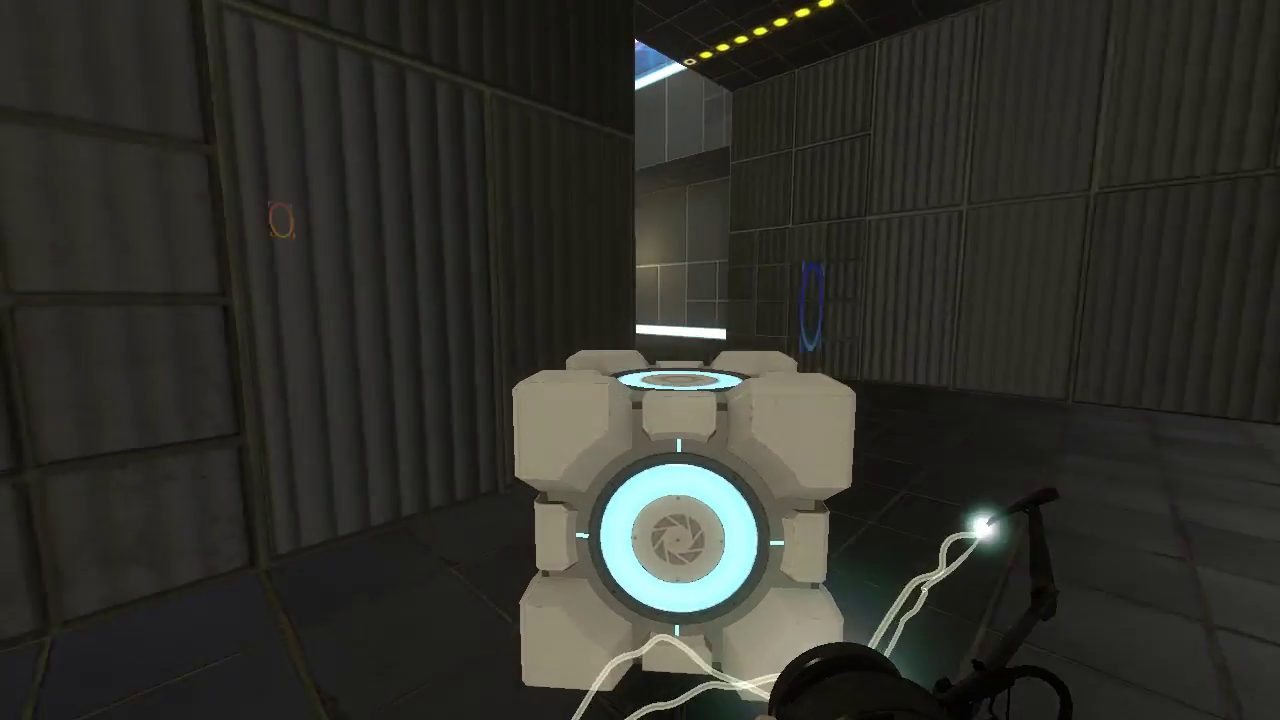
{"action": "key", "text": "w"}
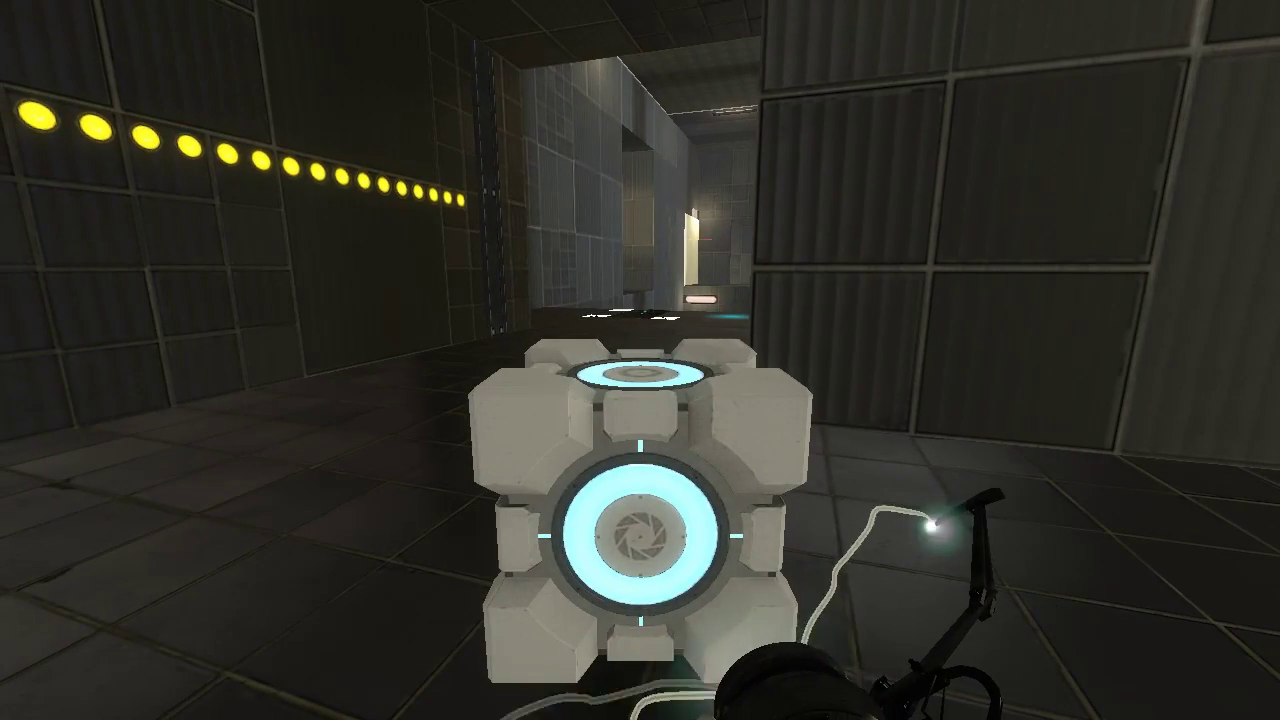
{"action": "key", "text": "w"}
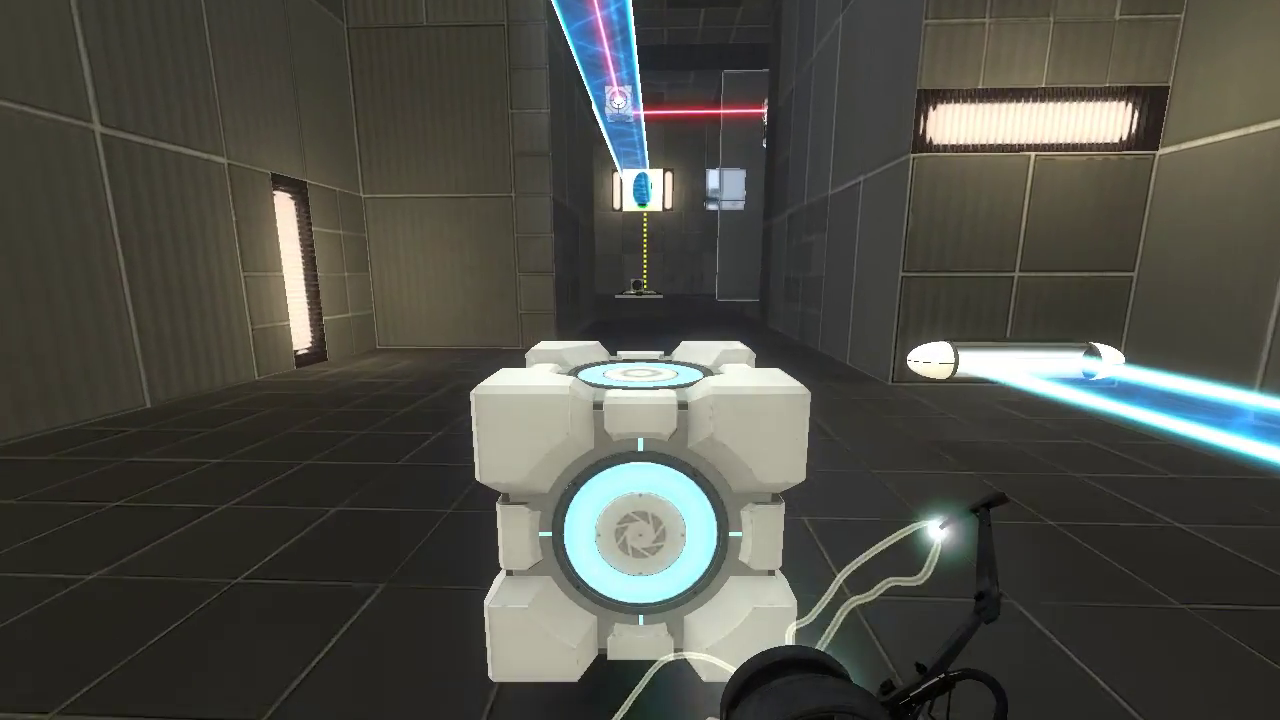
{"action": "key", "text": "w"}
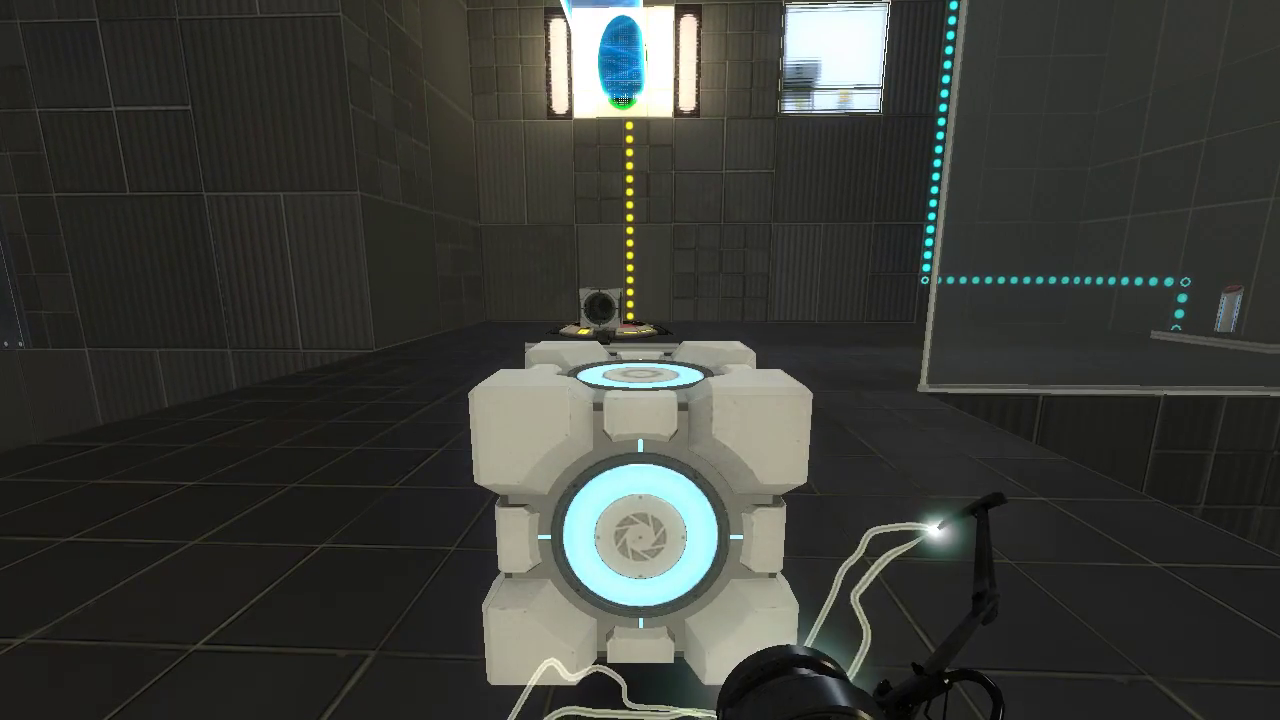
{"action": "key", "text": "w"}
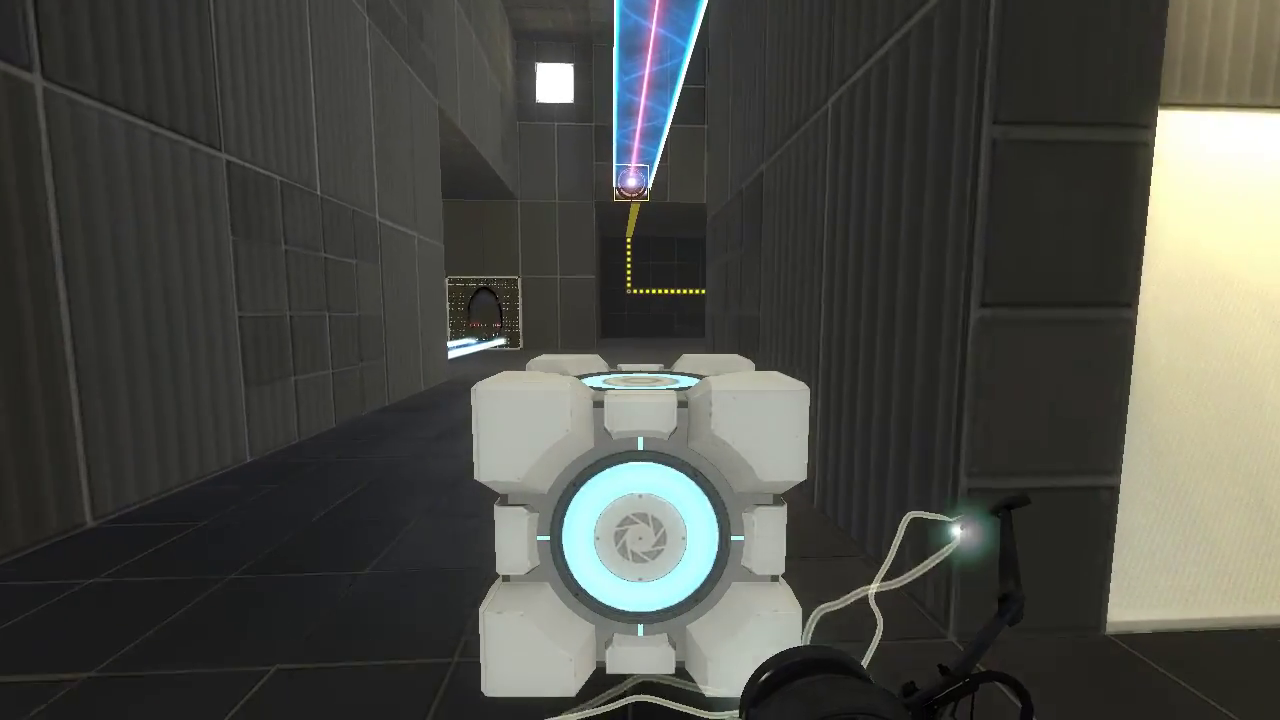
{"action": "key", "text": "w"}
{"action": "key", "text": "w"}
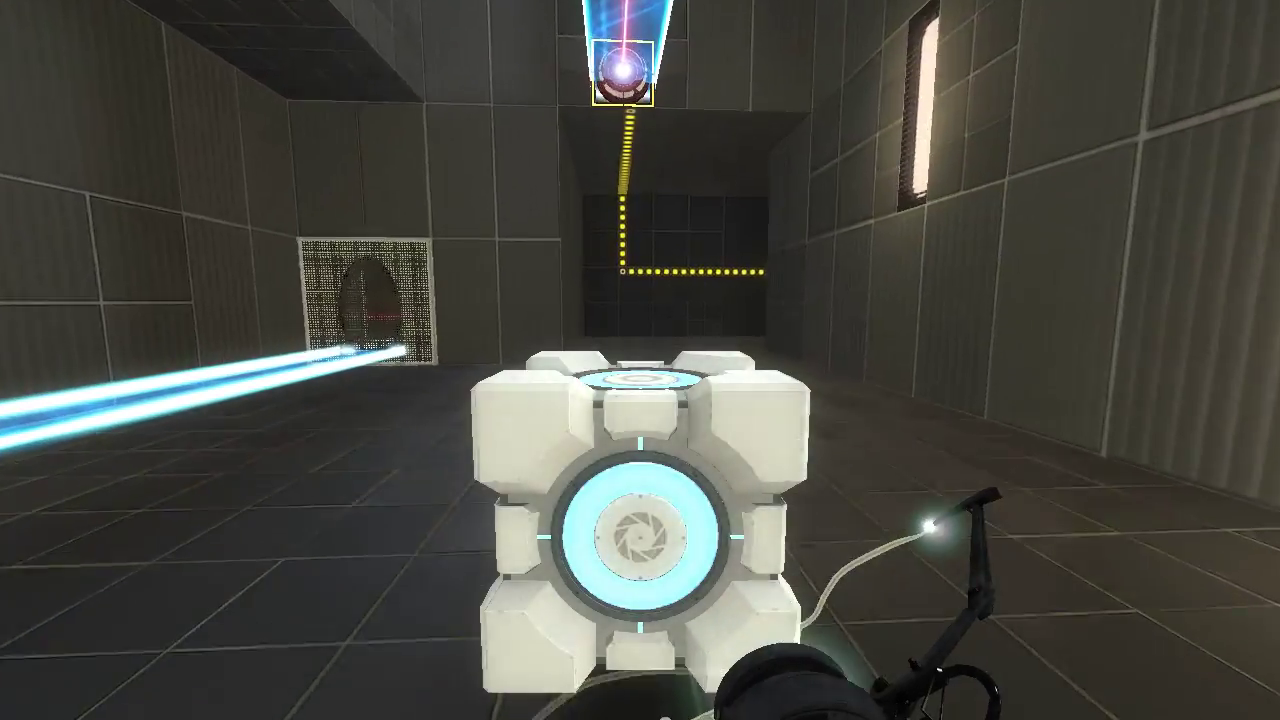
{"action": "key", "text": "w"}
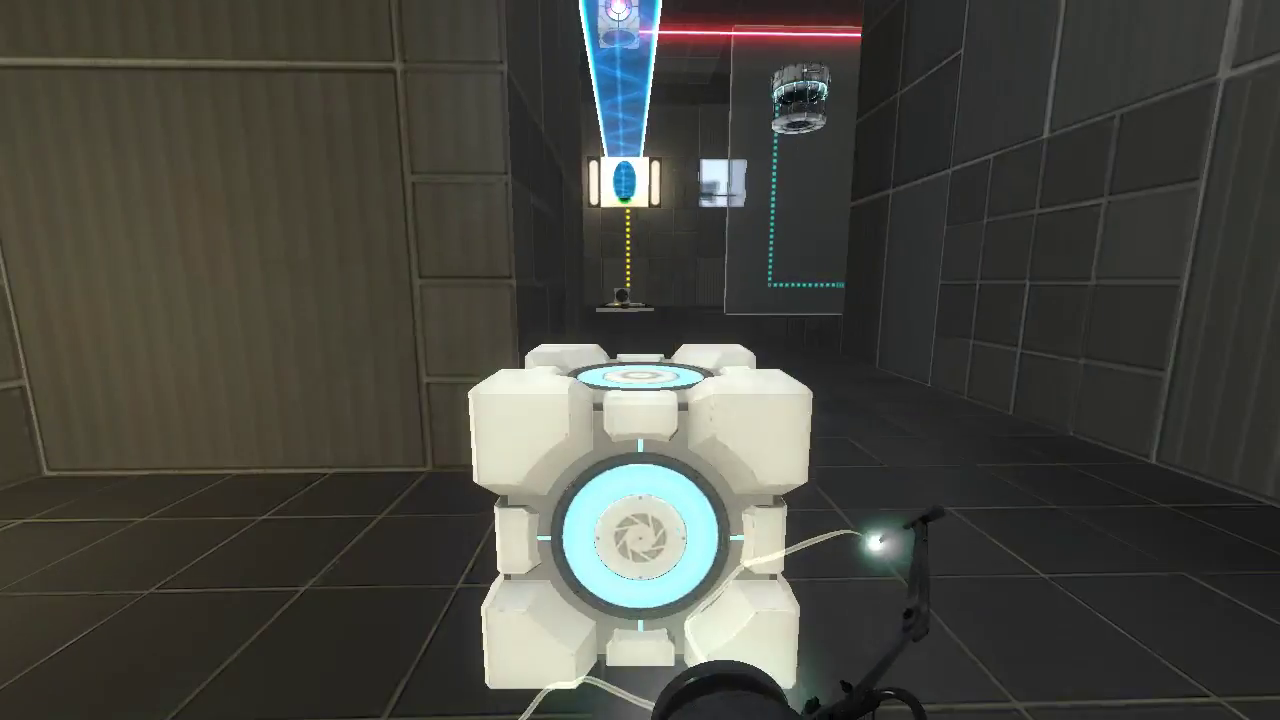
{"action": "key", "text": "w"}
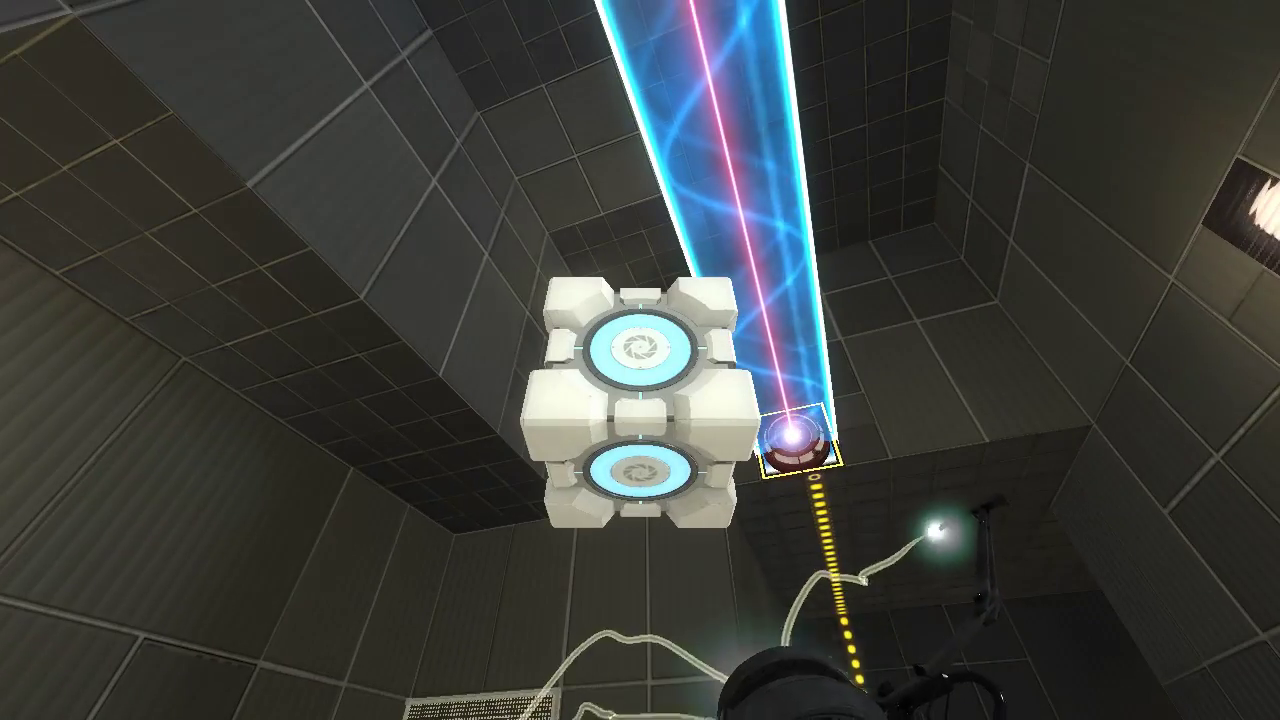
{"action": "key", "text": "w"}
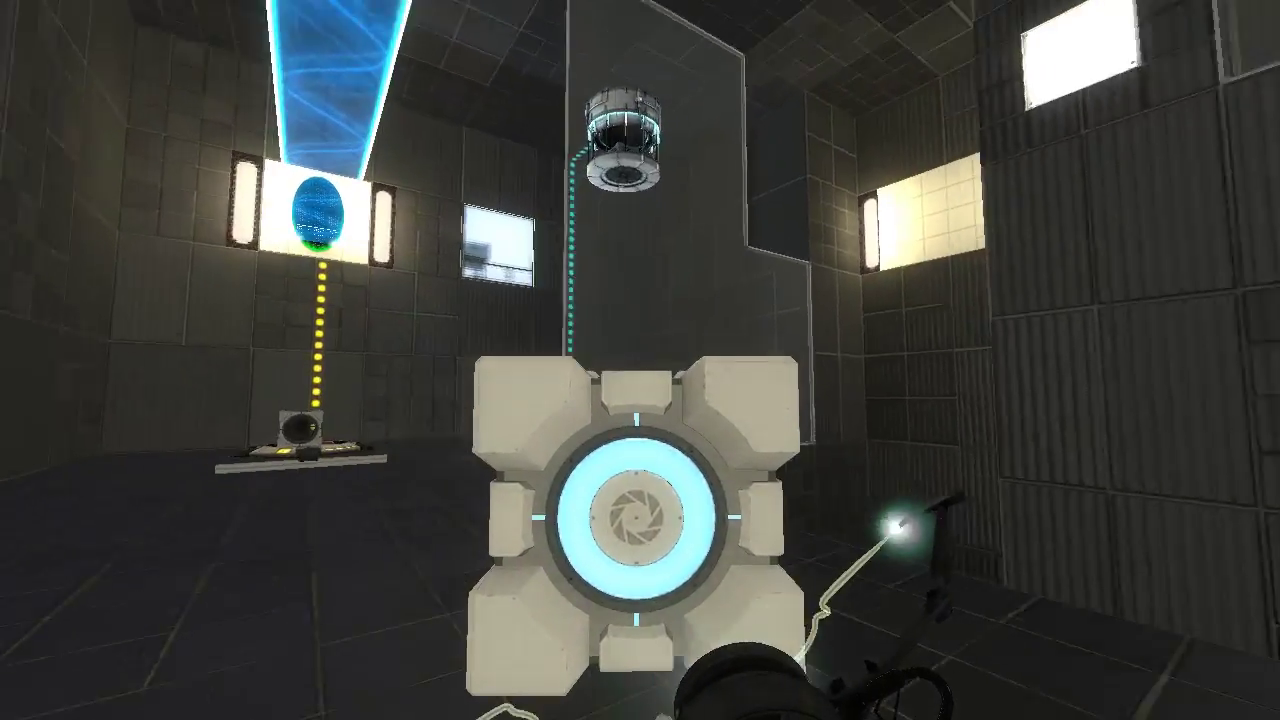
{"action": "key", "text": "w"}
{"action": "key", "text": "w"}
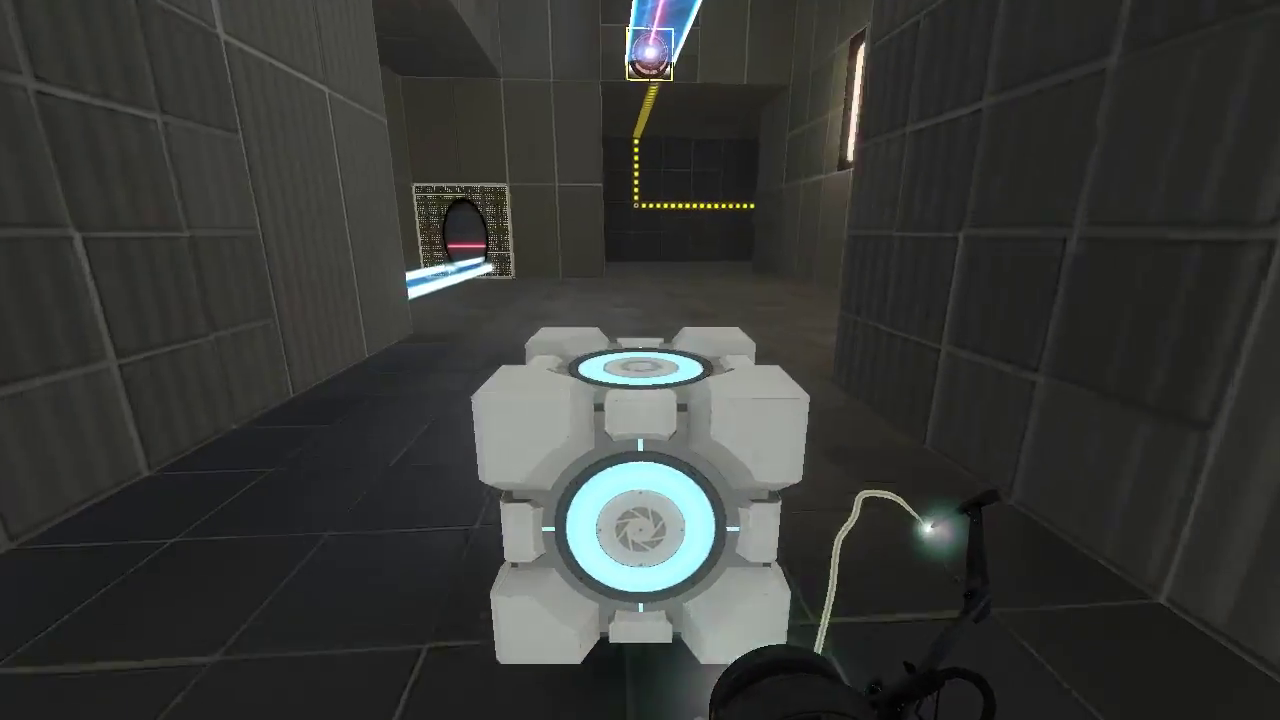
{"action": "key", "text": "w"}
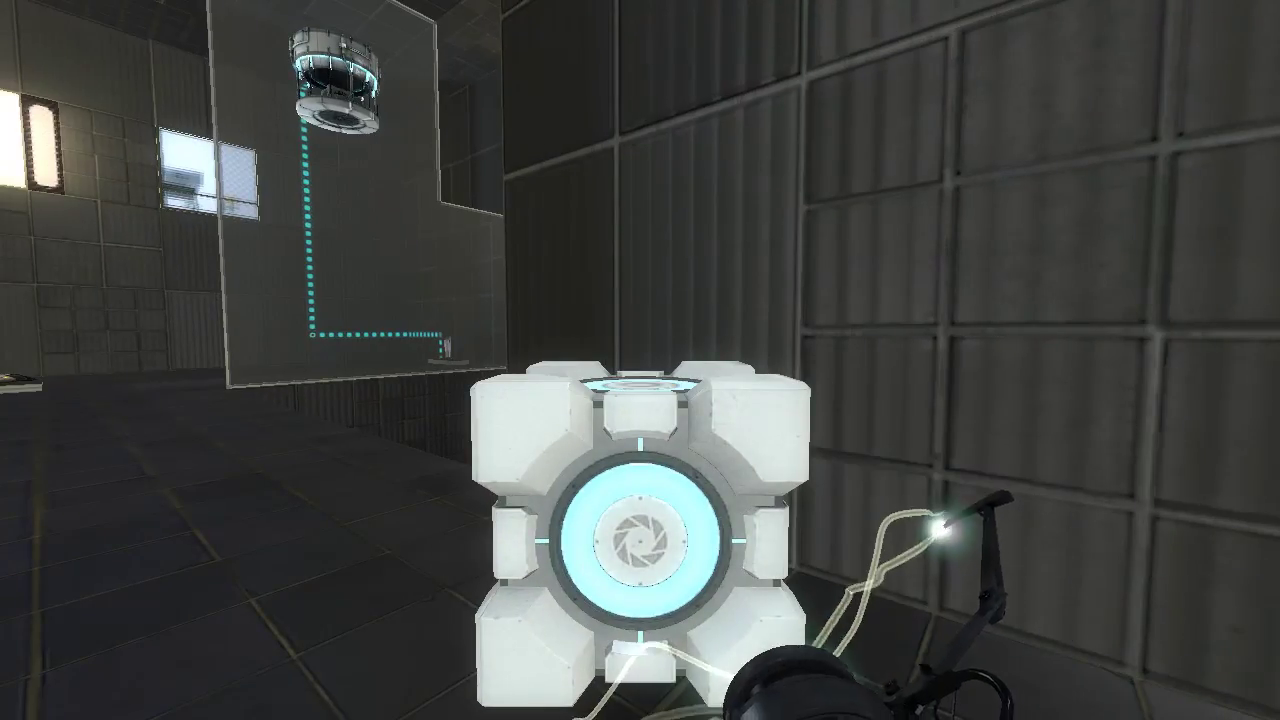
{"action": "key", "text": "w"}
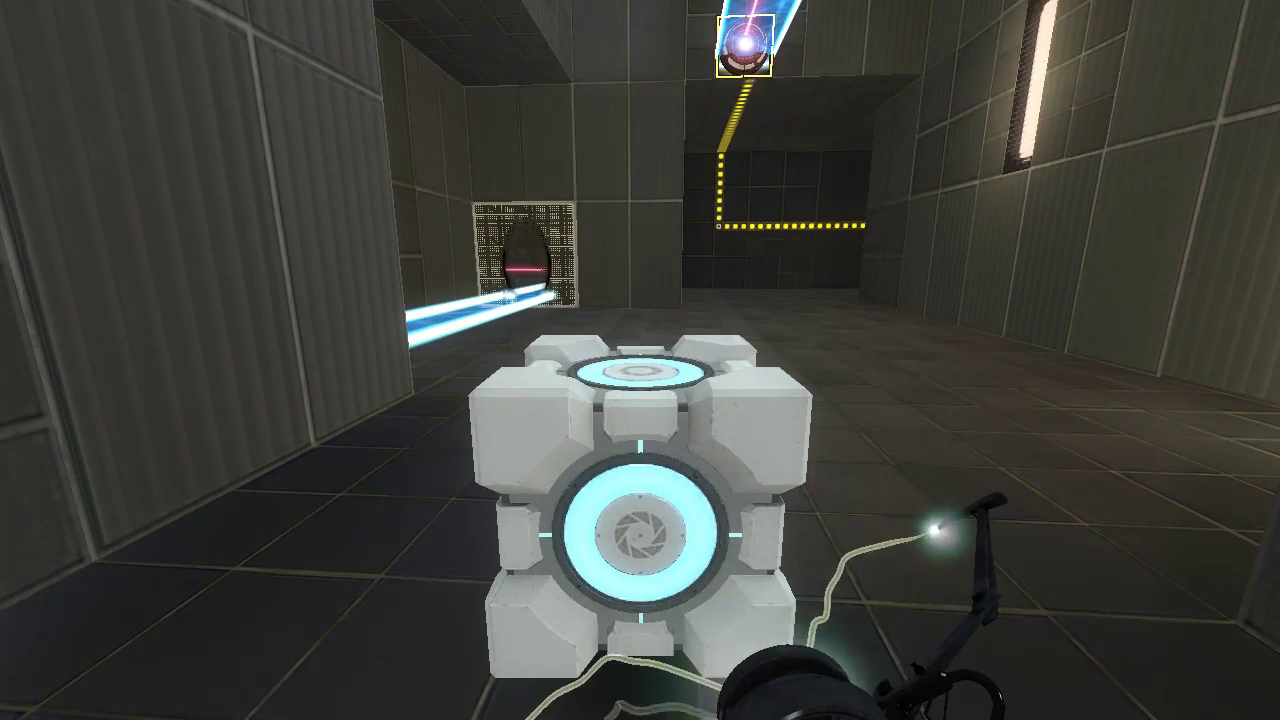
{"action": "key", "text": "w"}
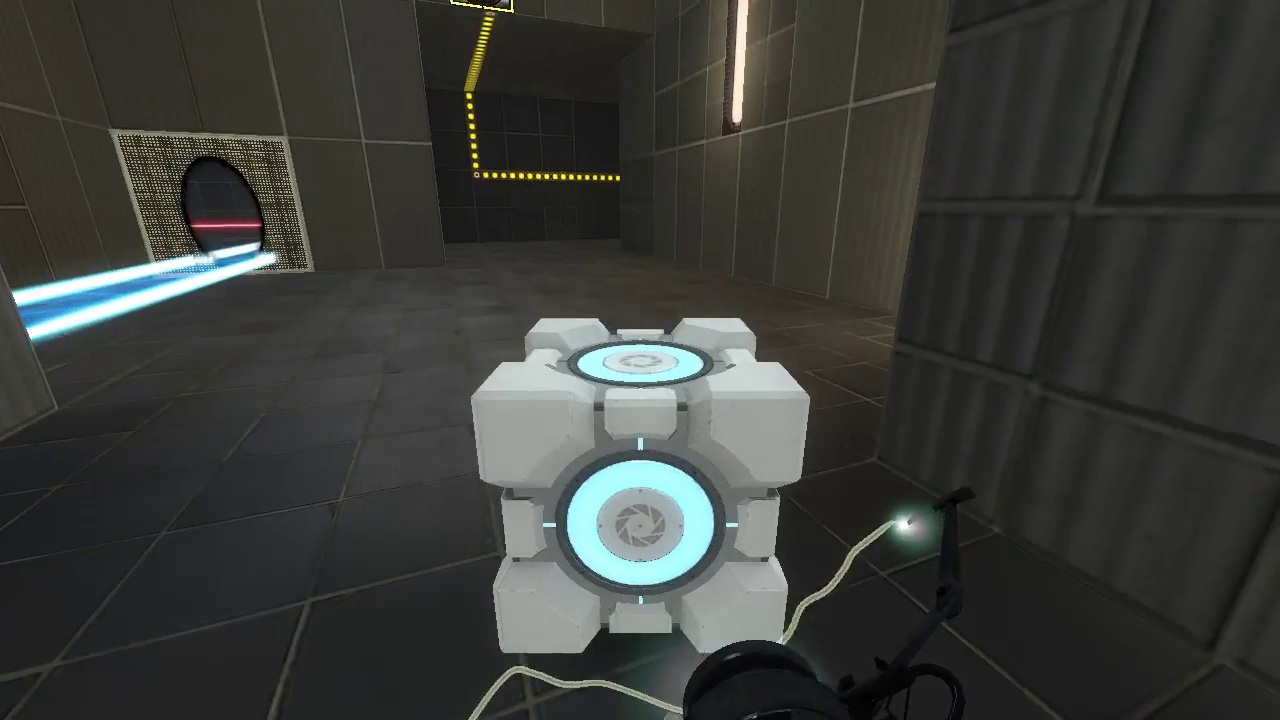
{"action": "key", "text": "w"}
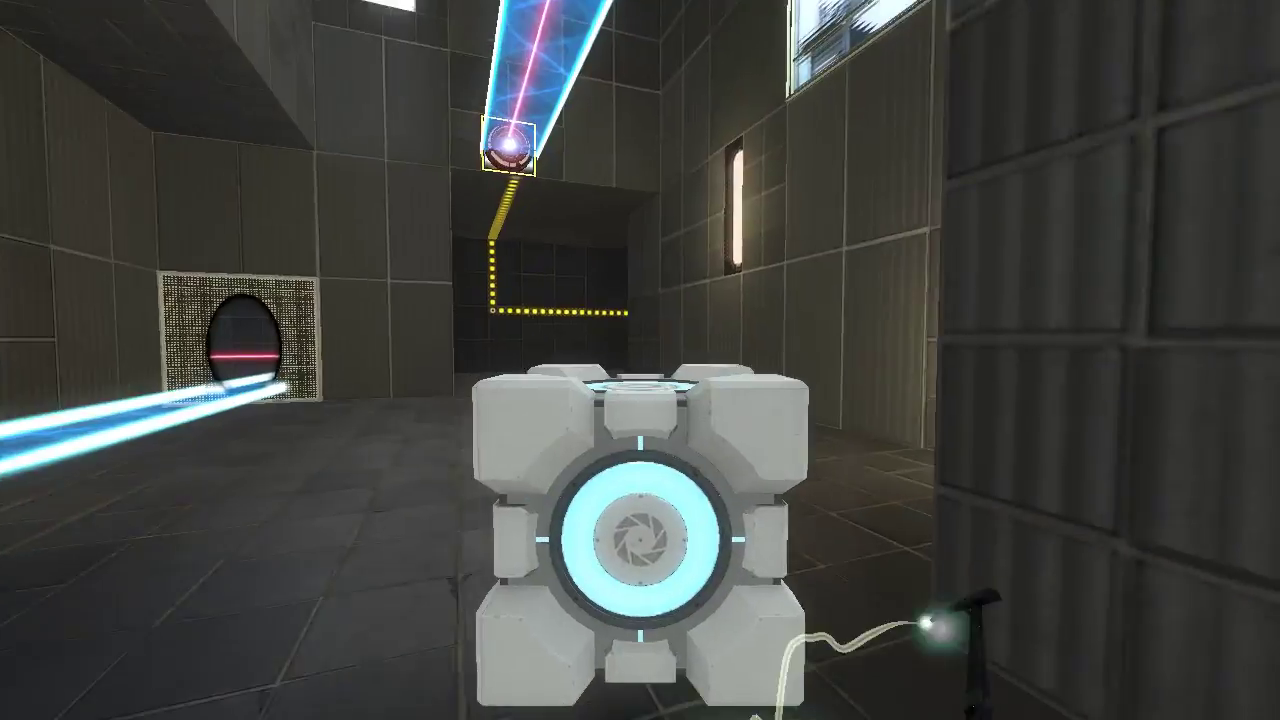
{"action": "key", "text": "w"}
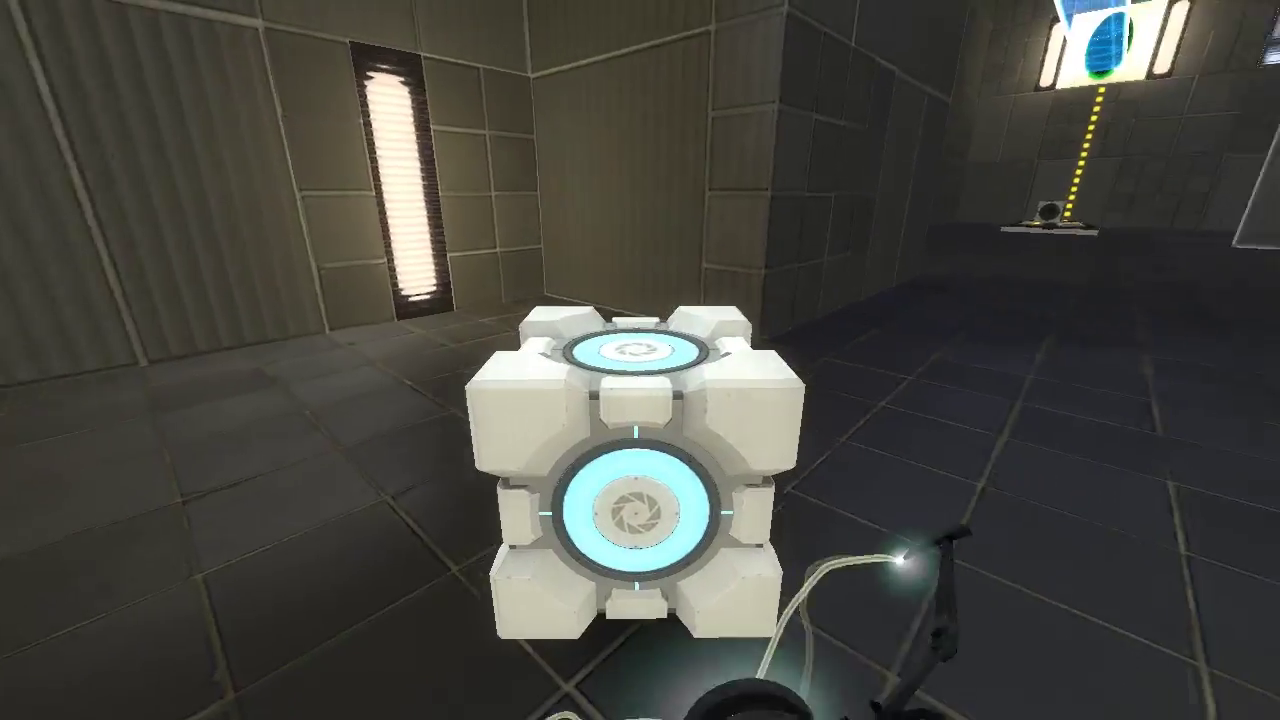
{"action": "key", "text": "w"}
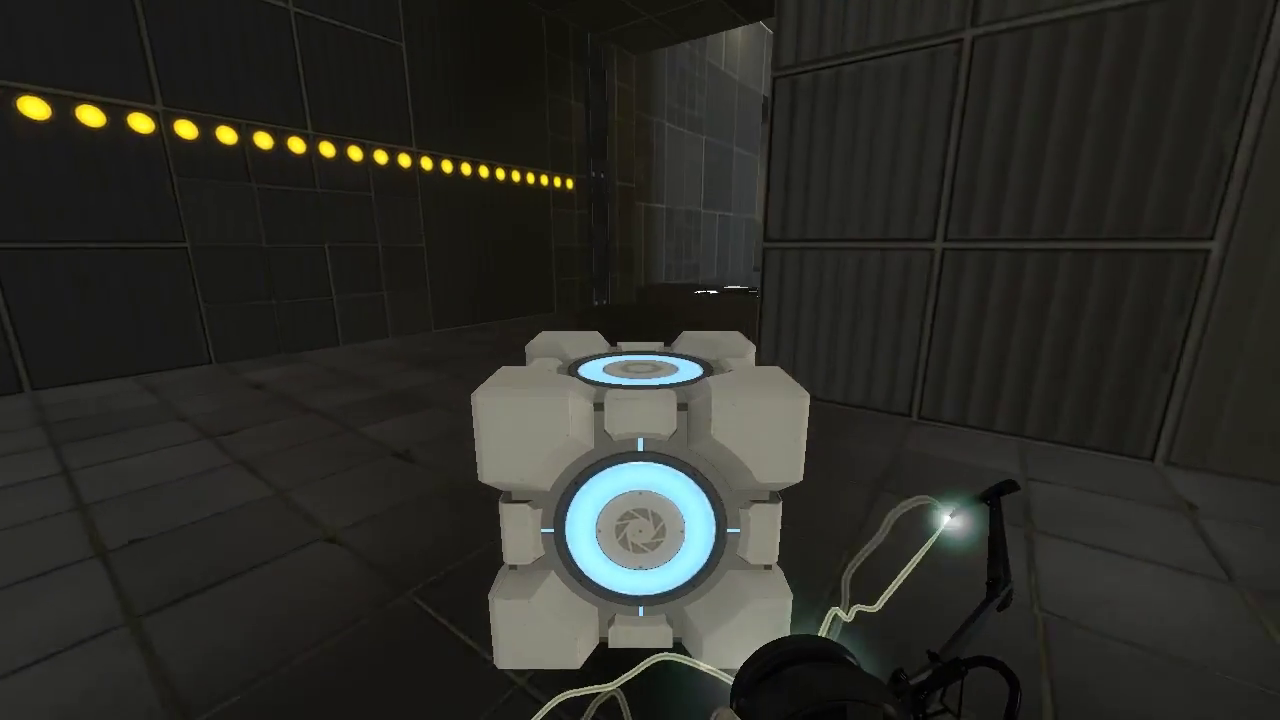
{"action": "key", "text": "w"}
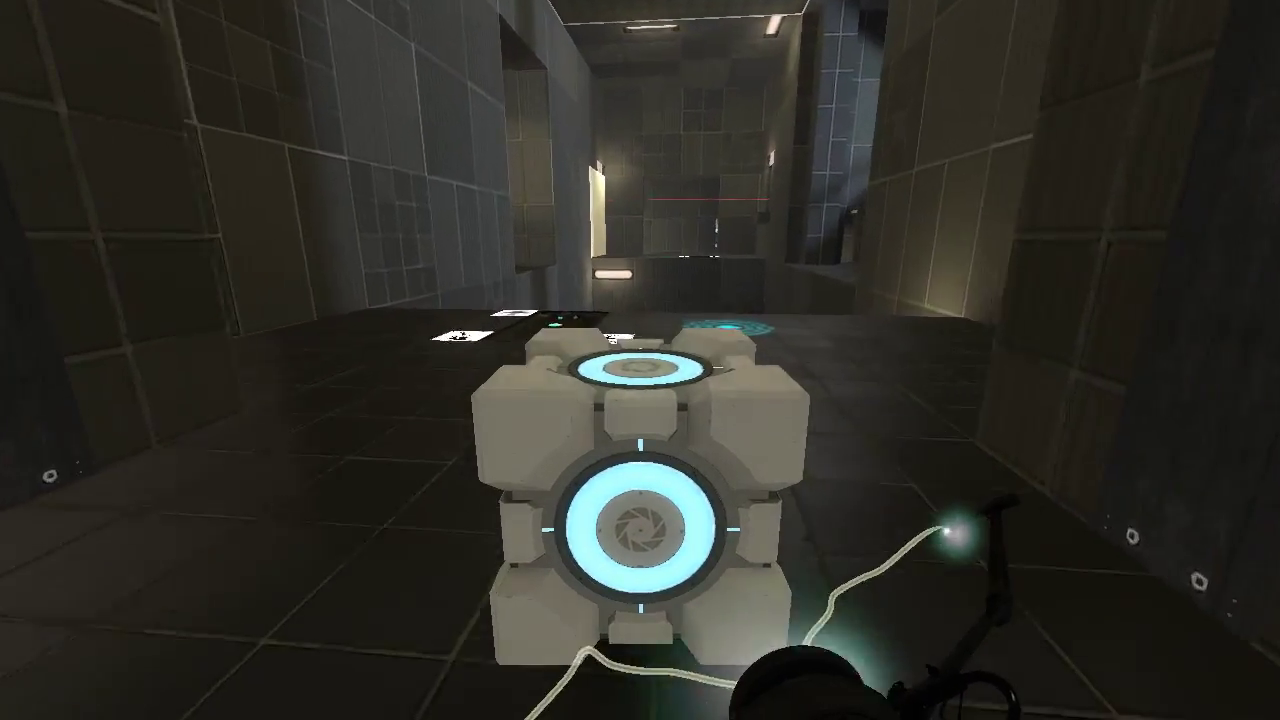
{"action": "key", "text": "w"}
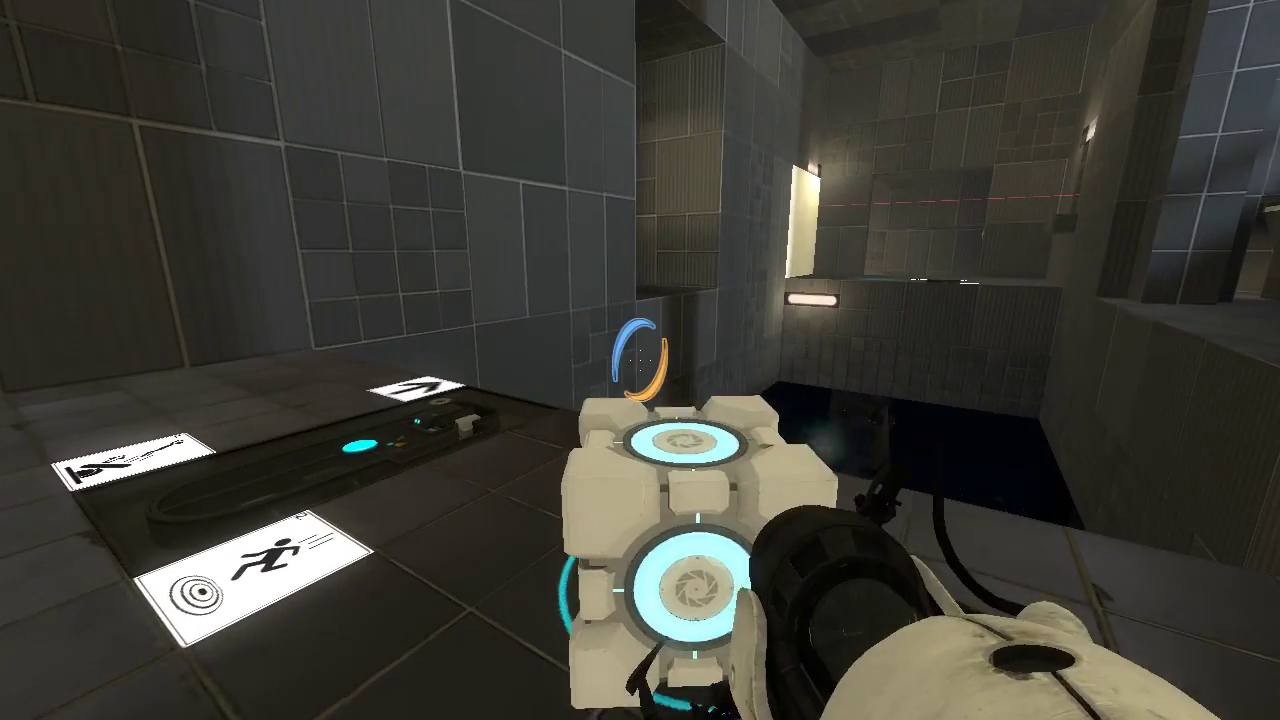
{"action": "left_click", "coordinate": [640, 360]}
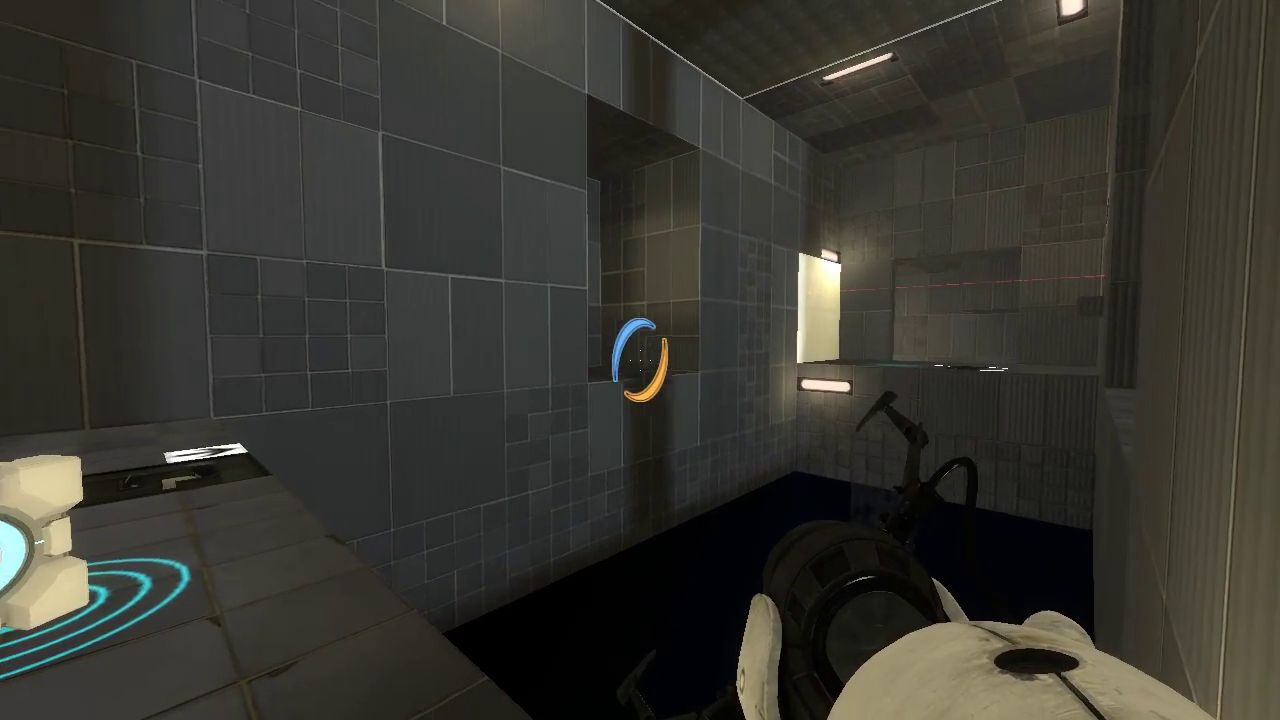
{"action": "key", "text": "w"}
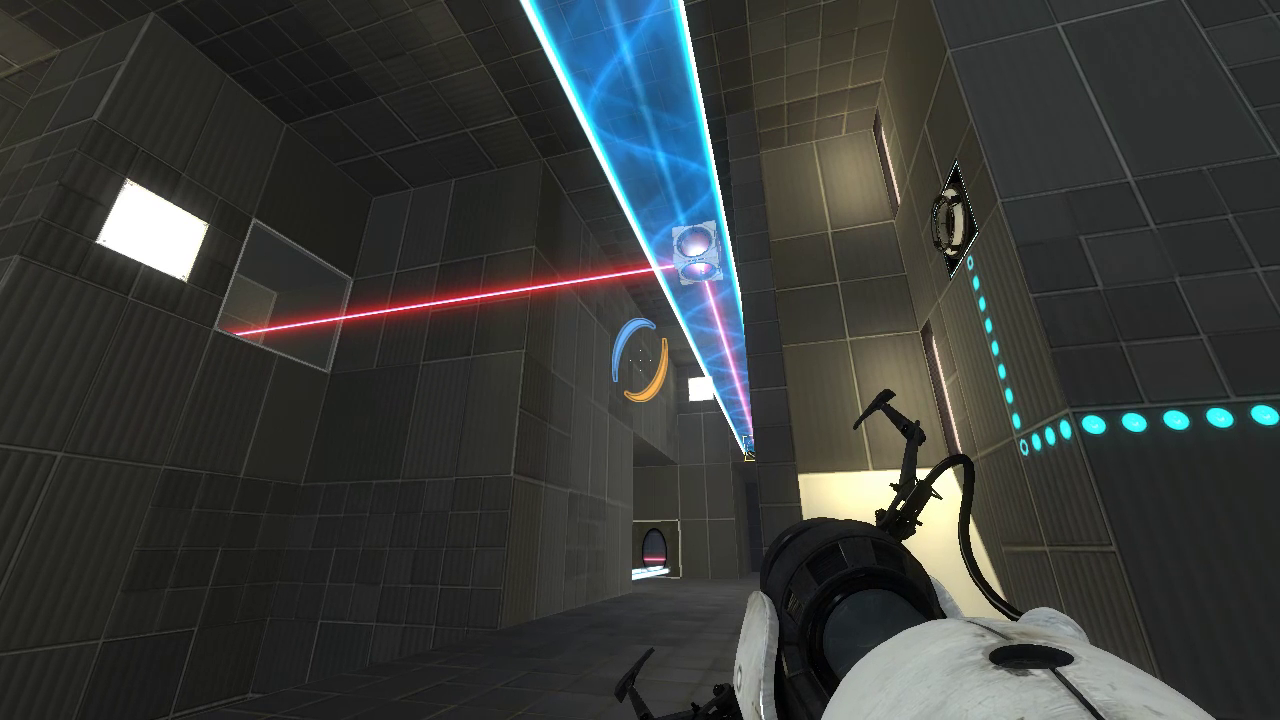
{"action": "key", "text": "w"}
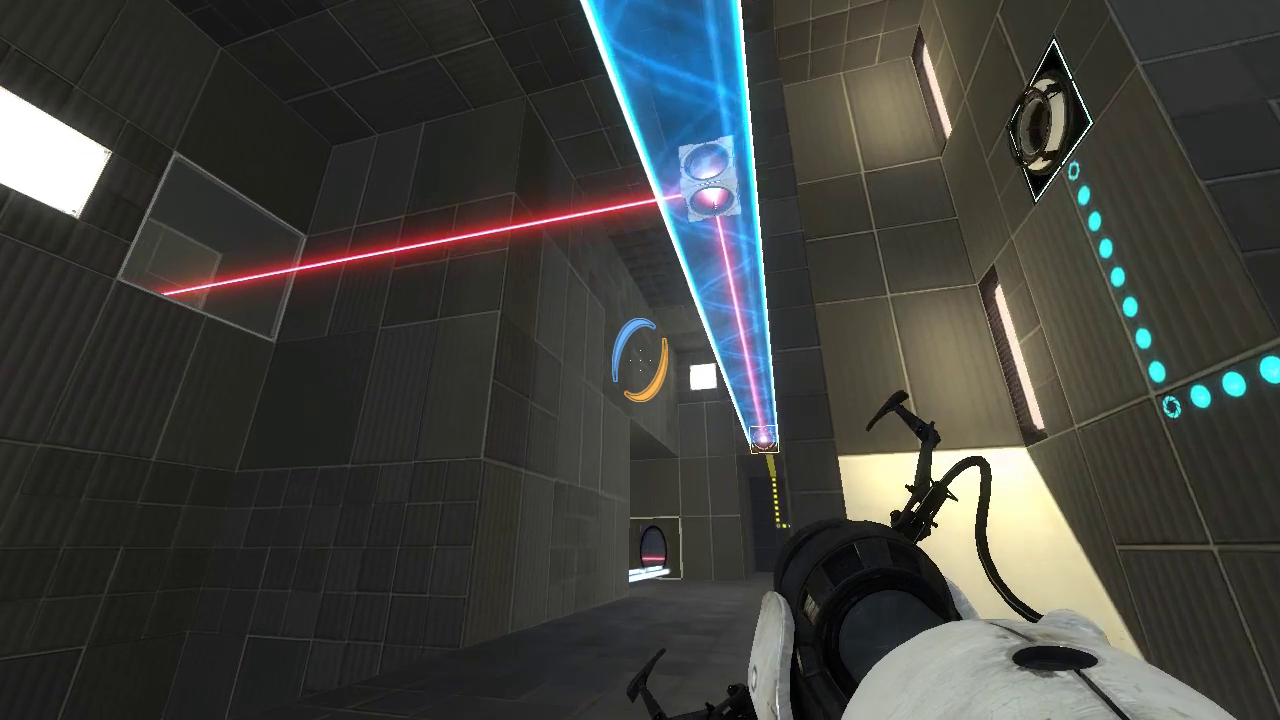
{"action": "key", "text": "w"}
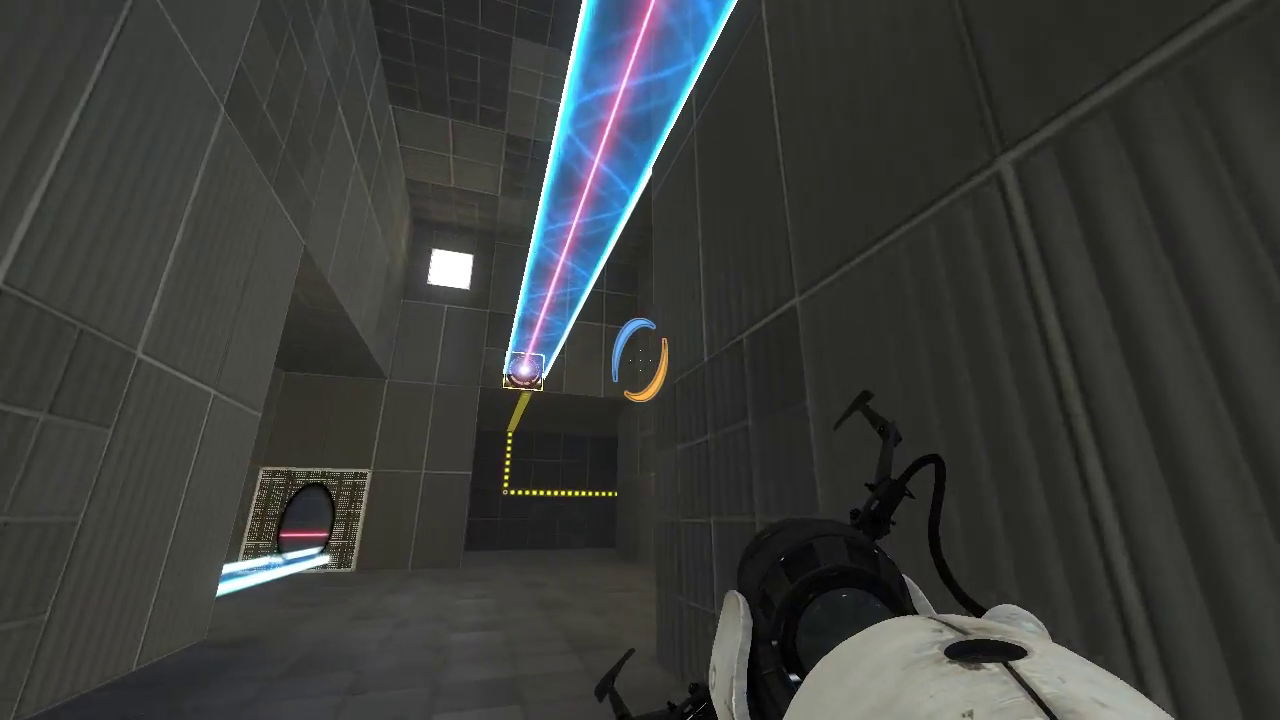
{"action": "key", "text": "w"}
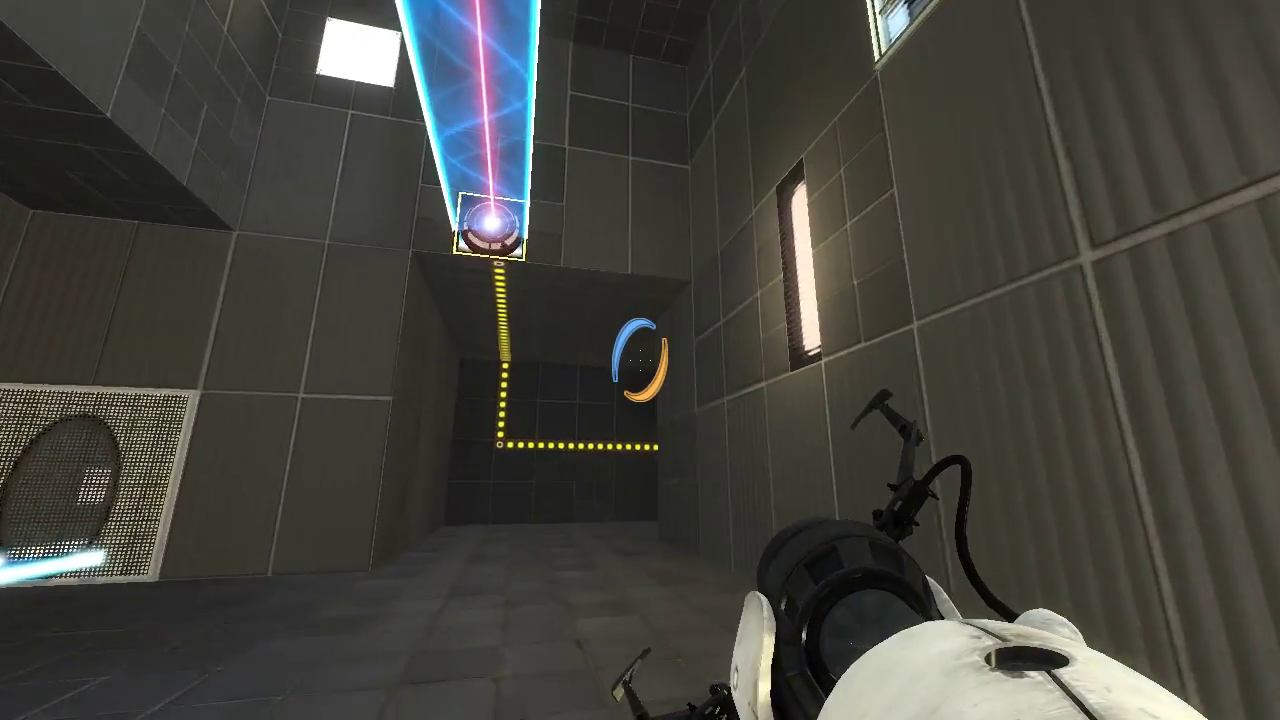
{"action": "key", "text": "w"}
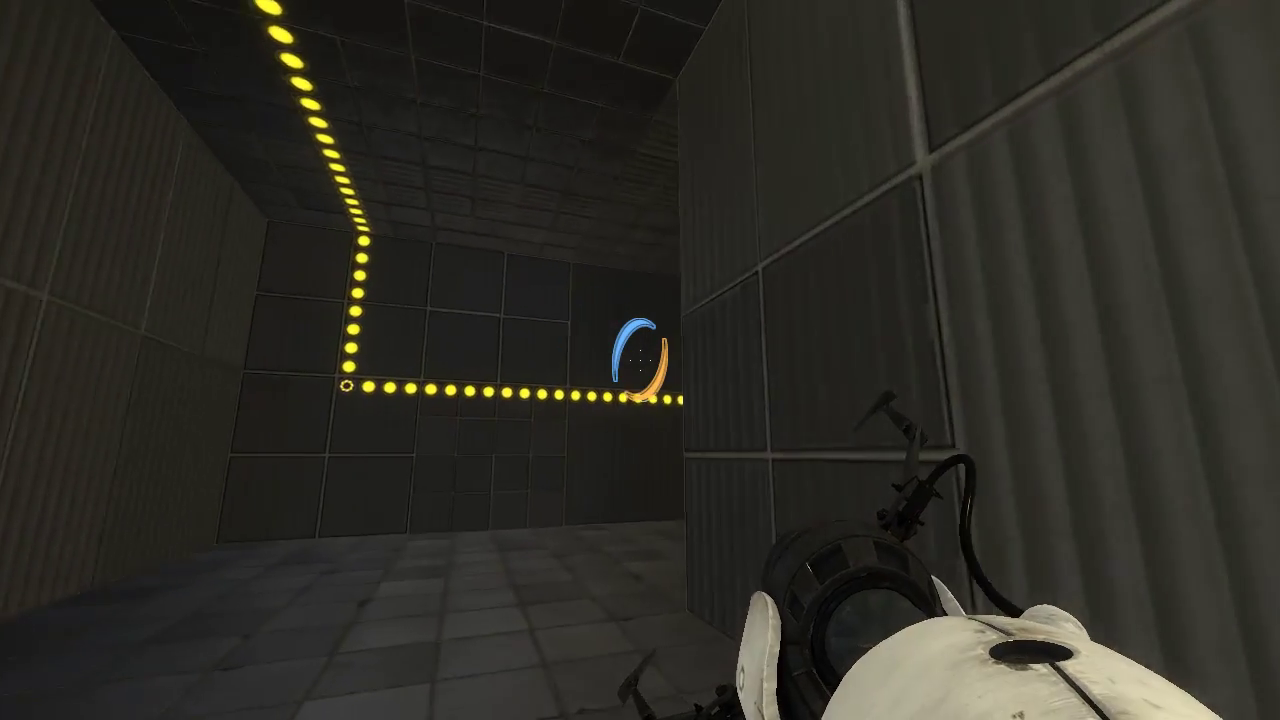
{"action": "key", "text": "w"}
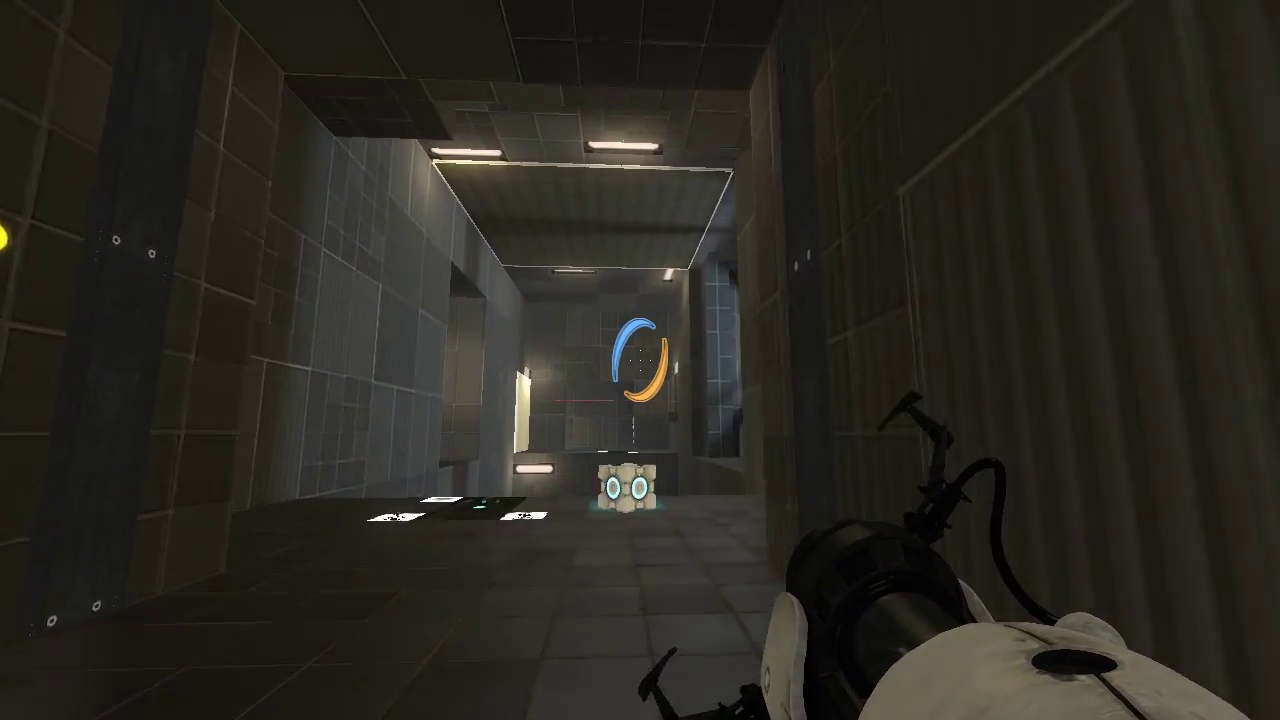
{"action": "key", "text": "w"}
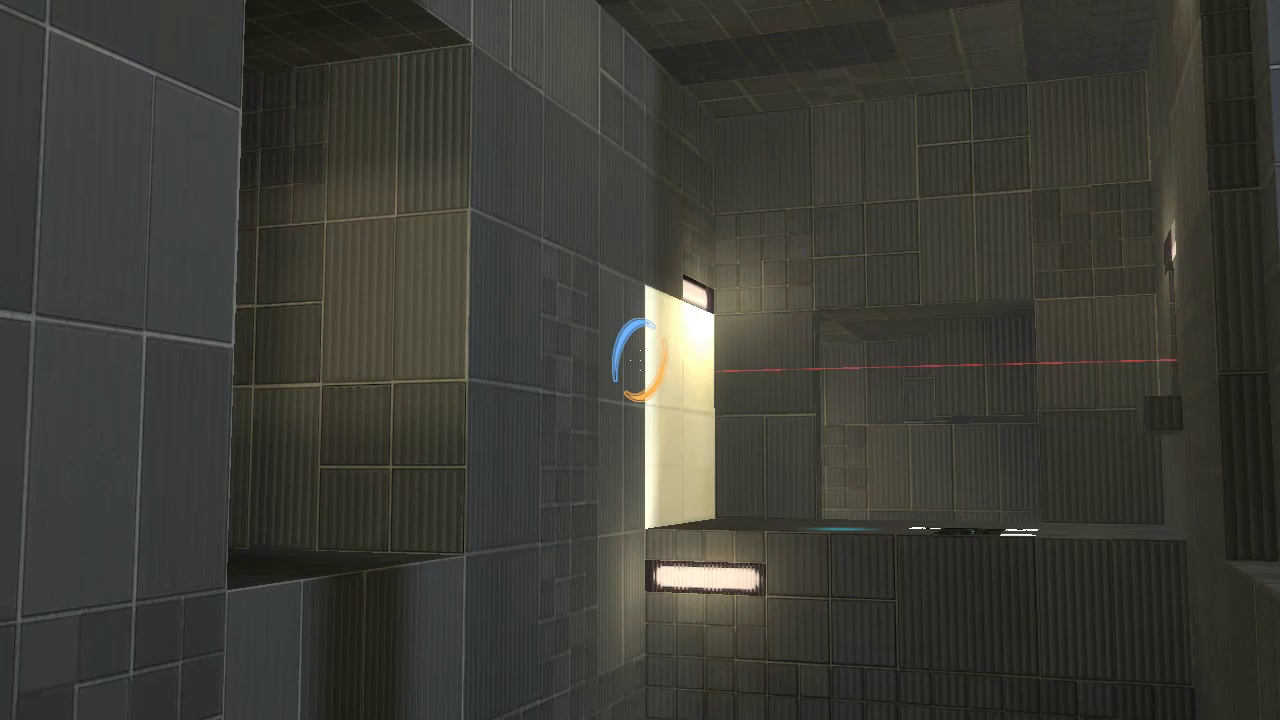
{"action": "right_click", "coordinate": [640, 360]}
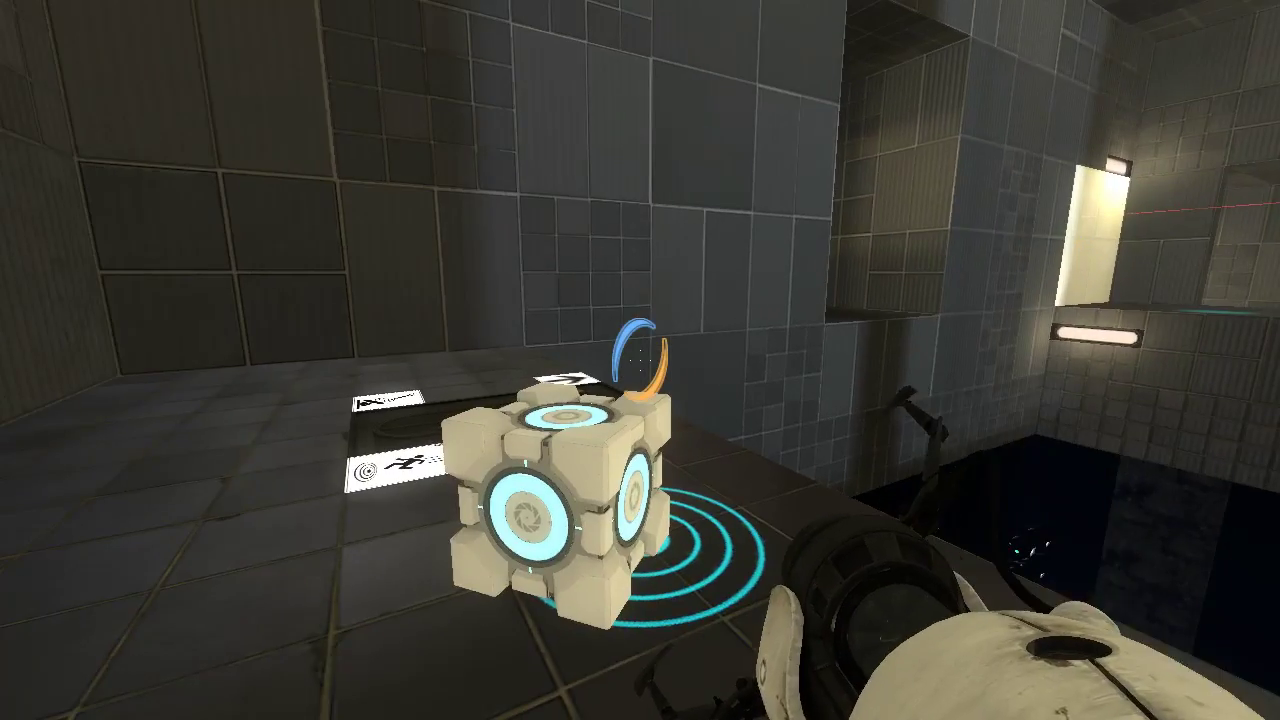
{"action": "key", "text": "w"}
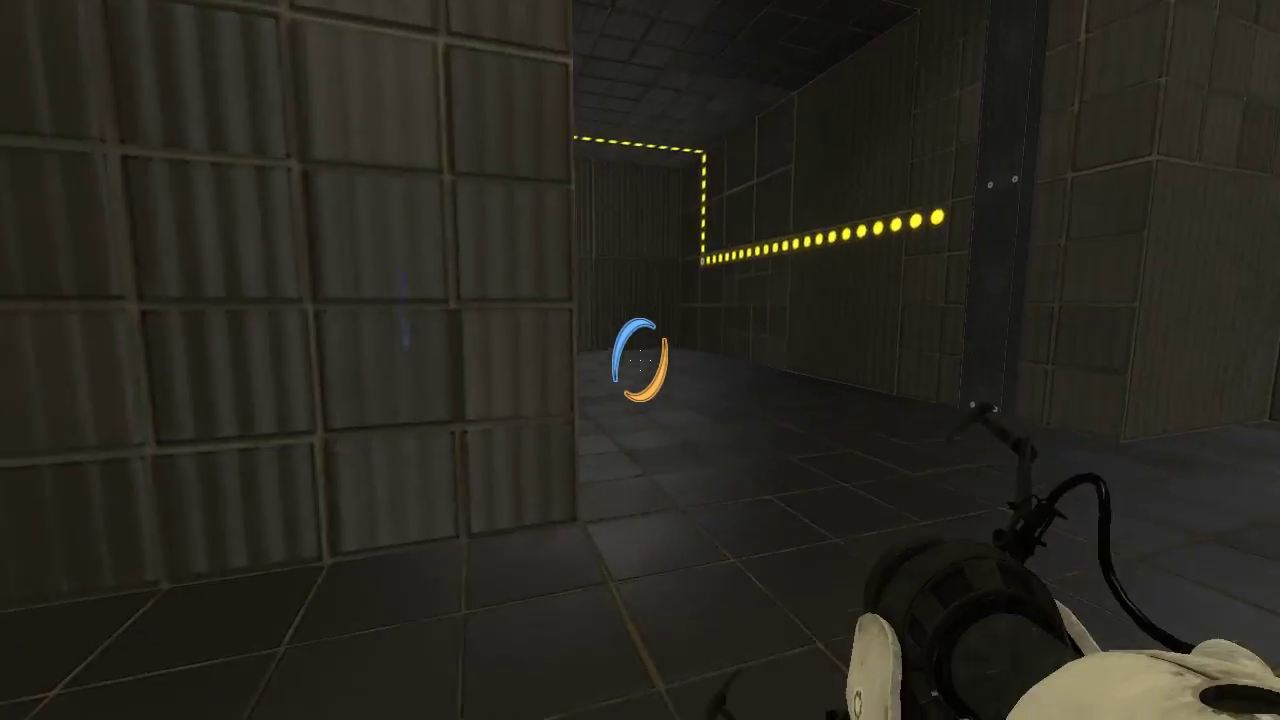
{"action": "key", "text": "w"}
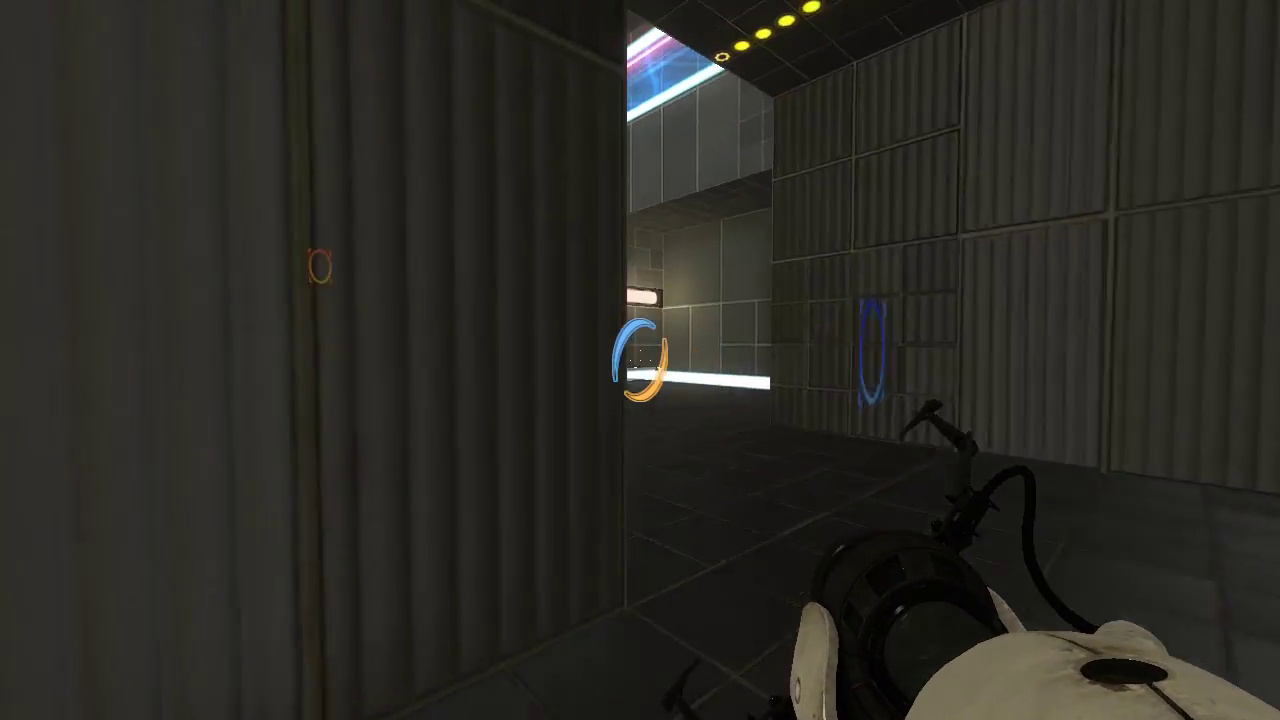
{"action": "key", "text": "w"}
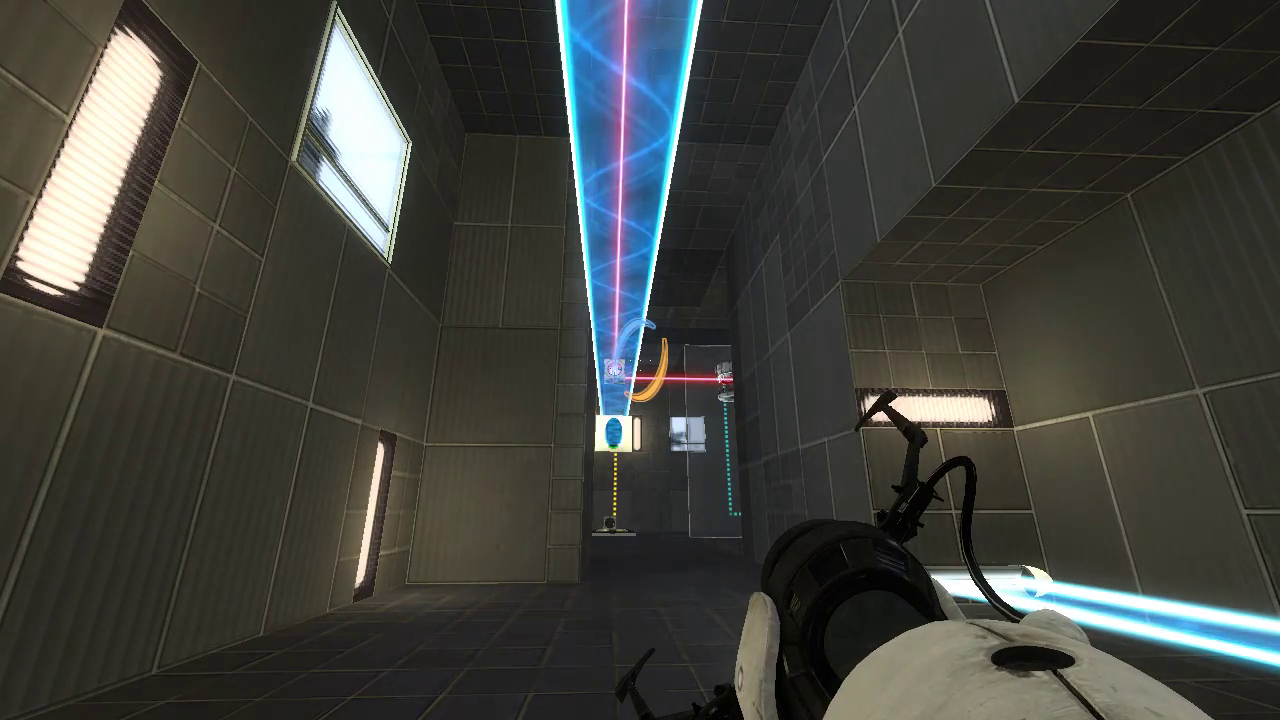
{"action": "left_click_drag", "start_coordinate": [640, 360], "coordinate": [640, 360]}
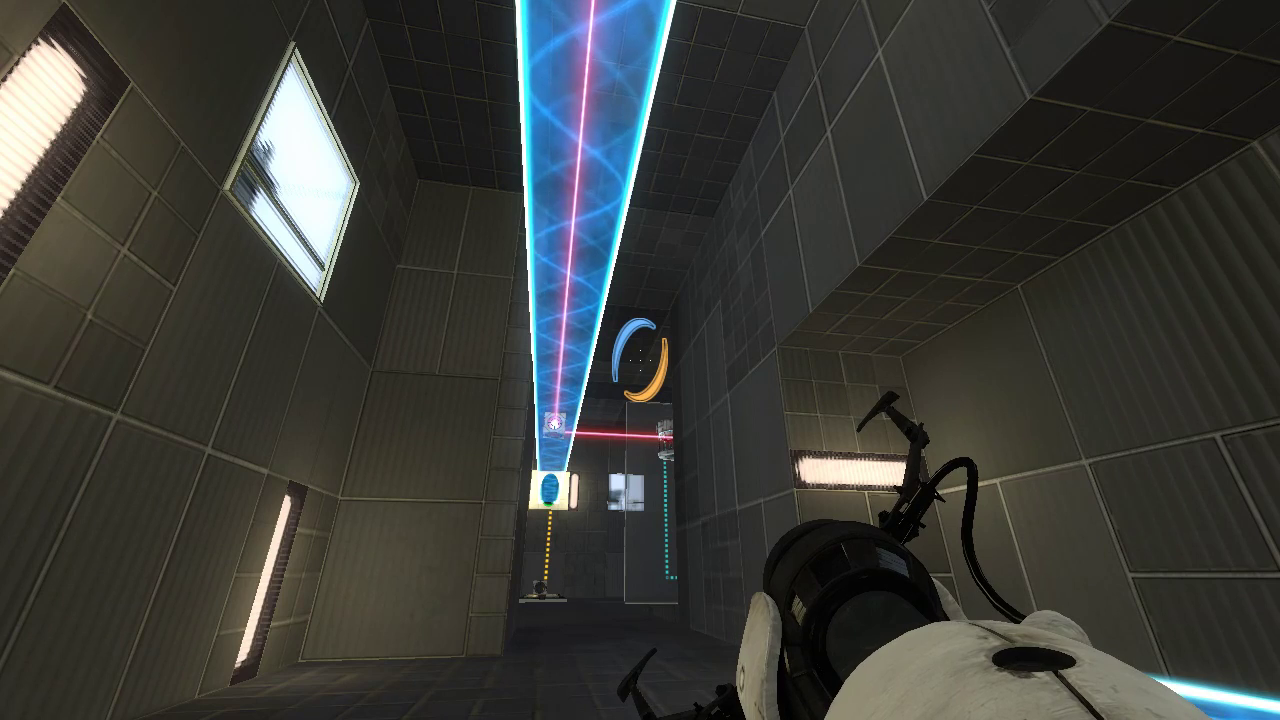
{"action": "left_click_drag", "start_coordinate": [640, 360], "coordinate": [640, 200]}
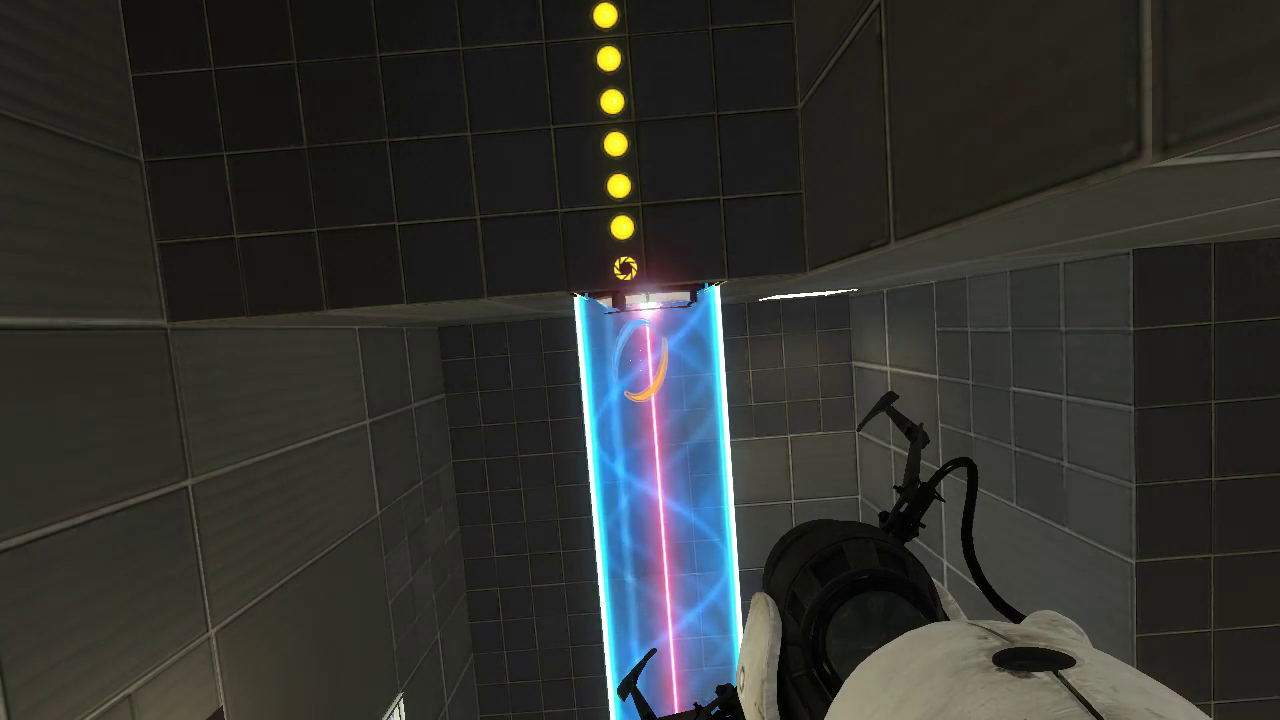
{"action": "left_click_drag", "start_coordinate": [640, 360], "coordinate": [640, 500]}
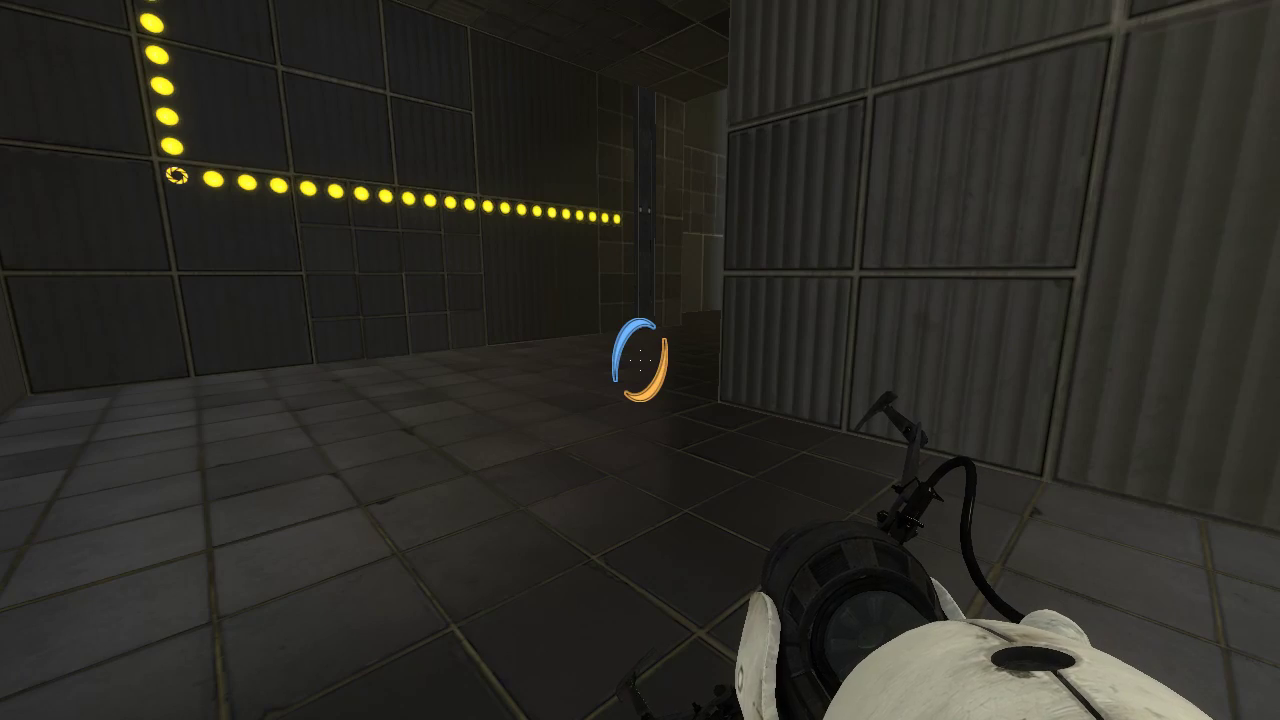
{"action": "key", "text": "w"}
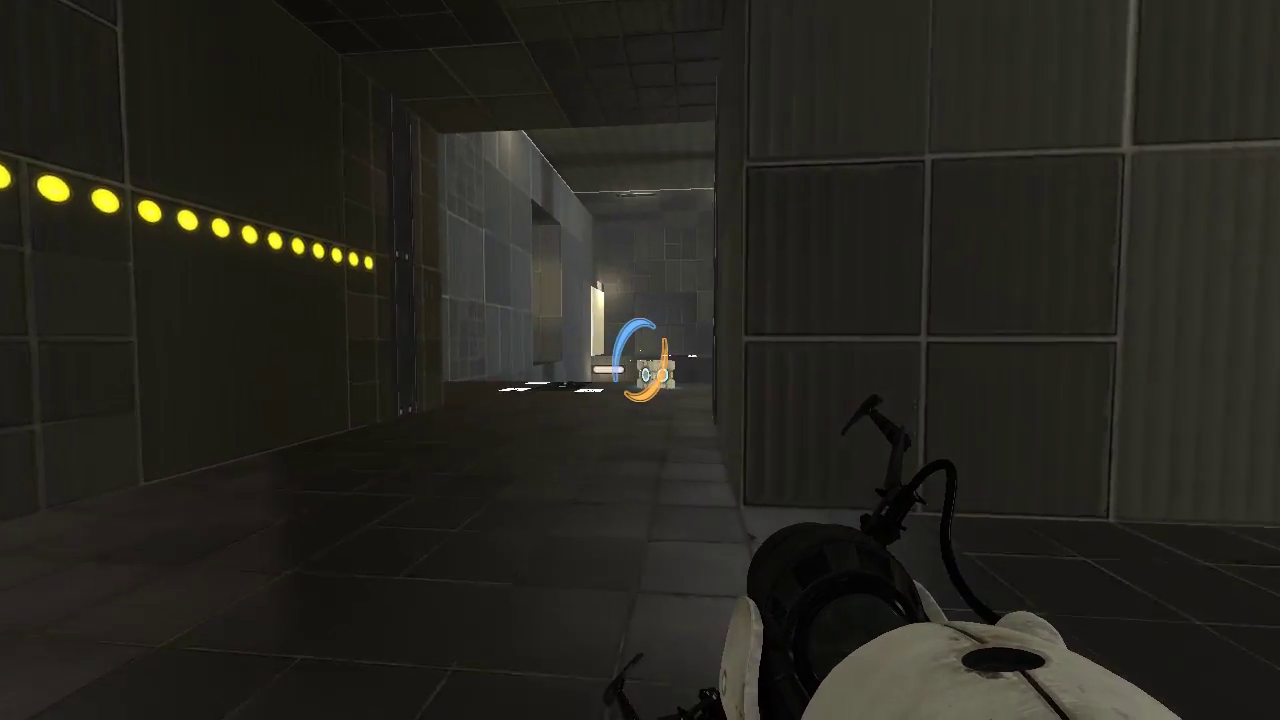
{"action": "key", "text": "w"}
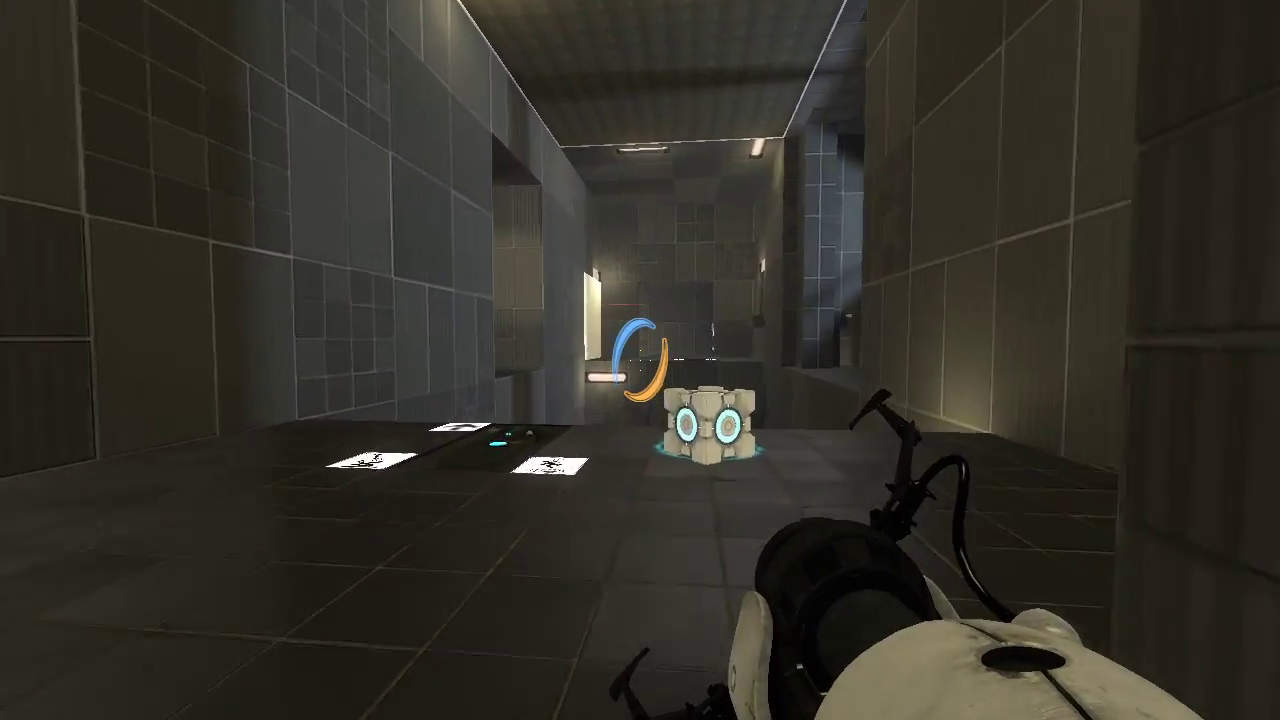
{"action": "key", "text": "w"}
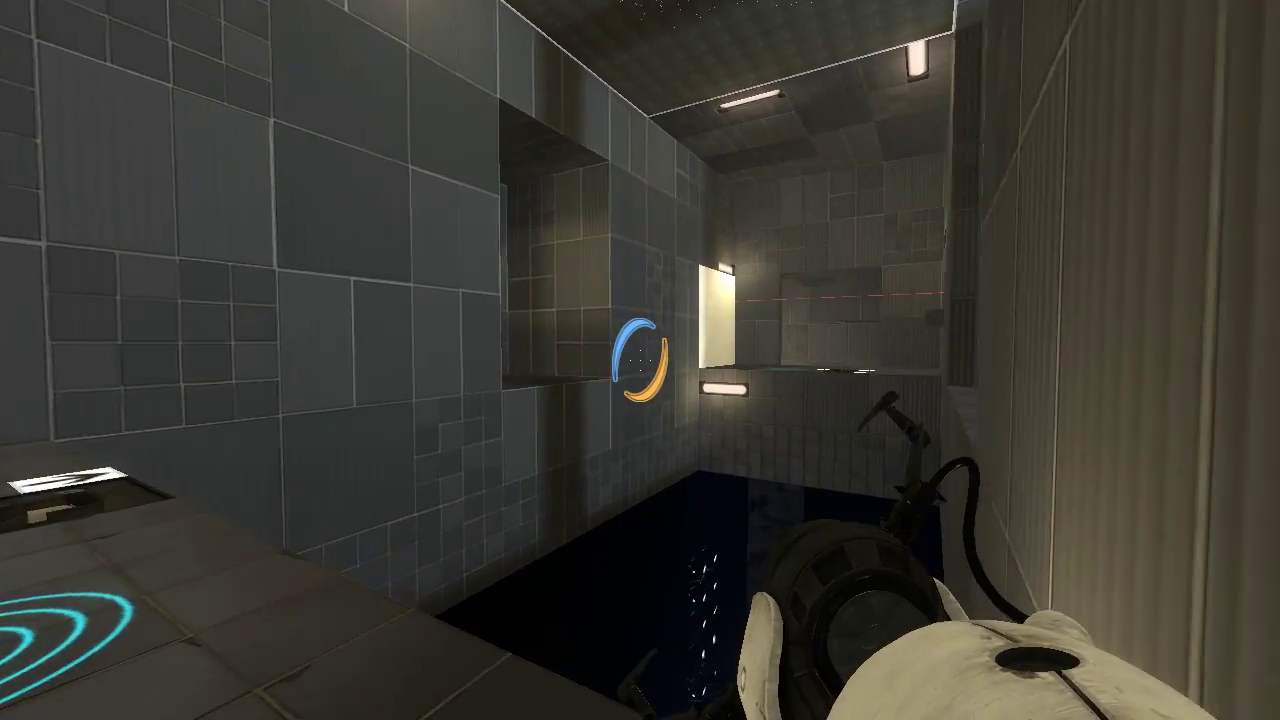
{"action": "key", "text": "w"}
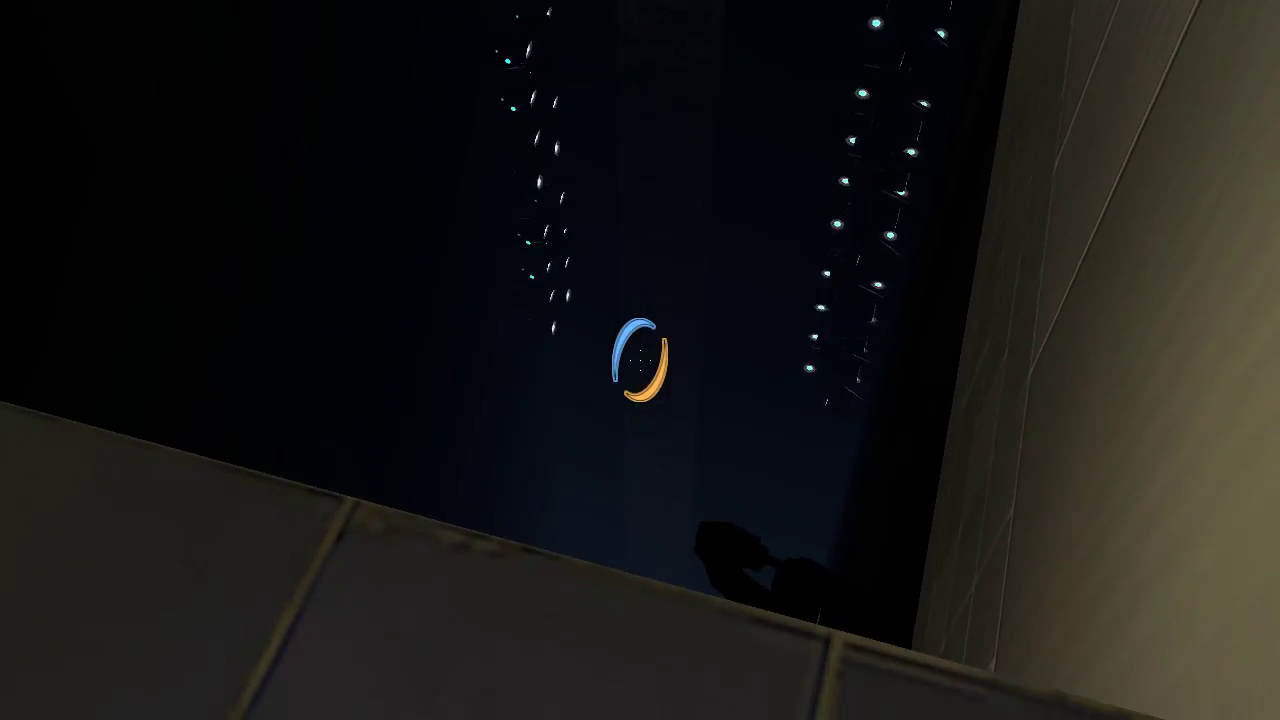
{"action": "key", "text": "w"}
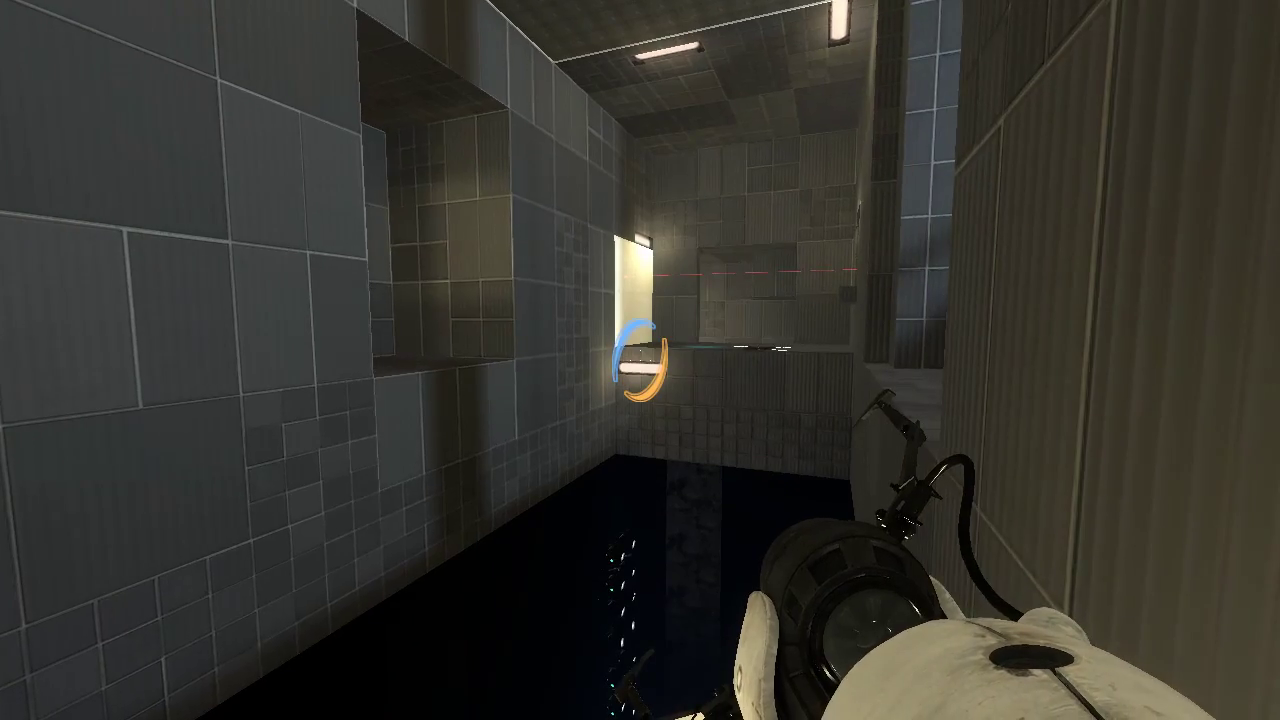
{"action": "key", "text": "w"}
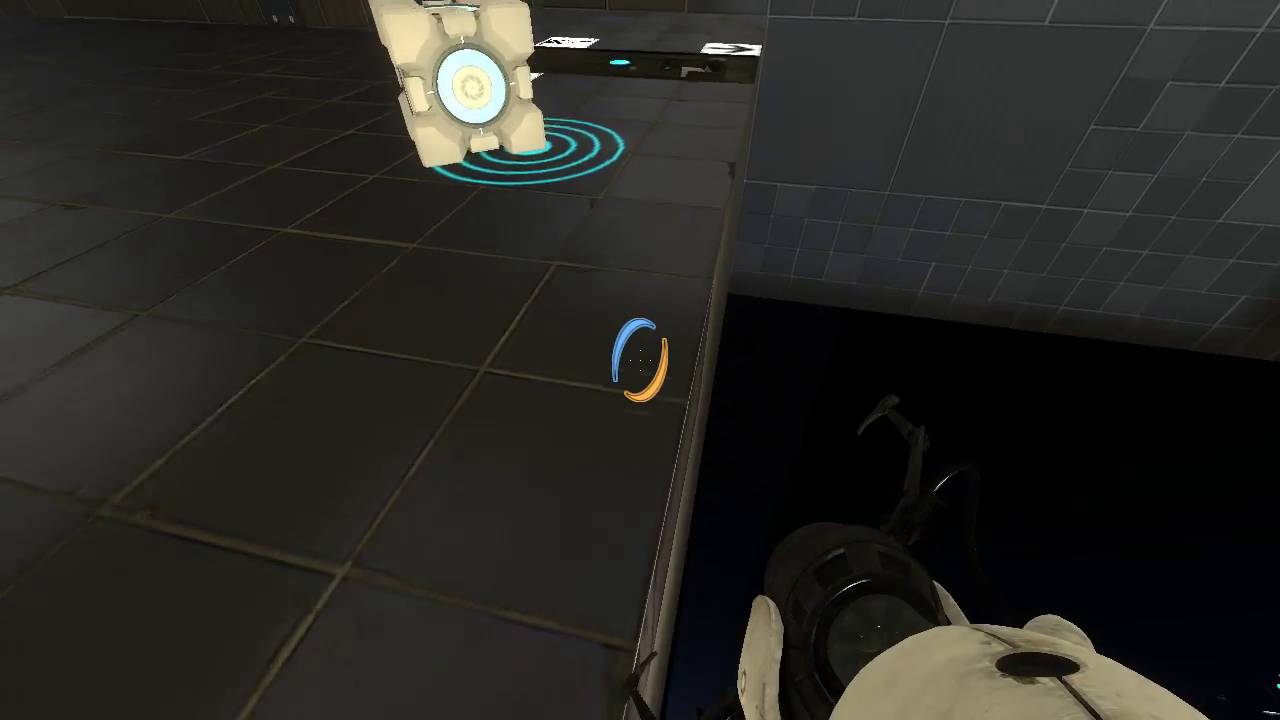
{"action": "key", "text": "w"}
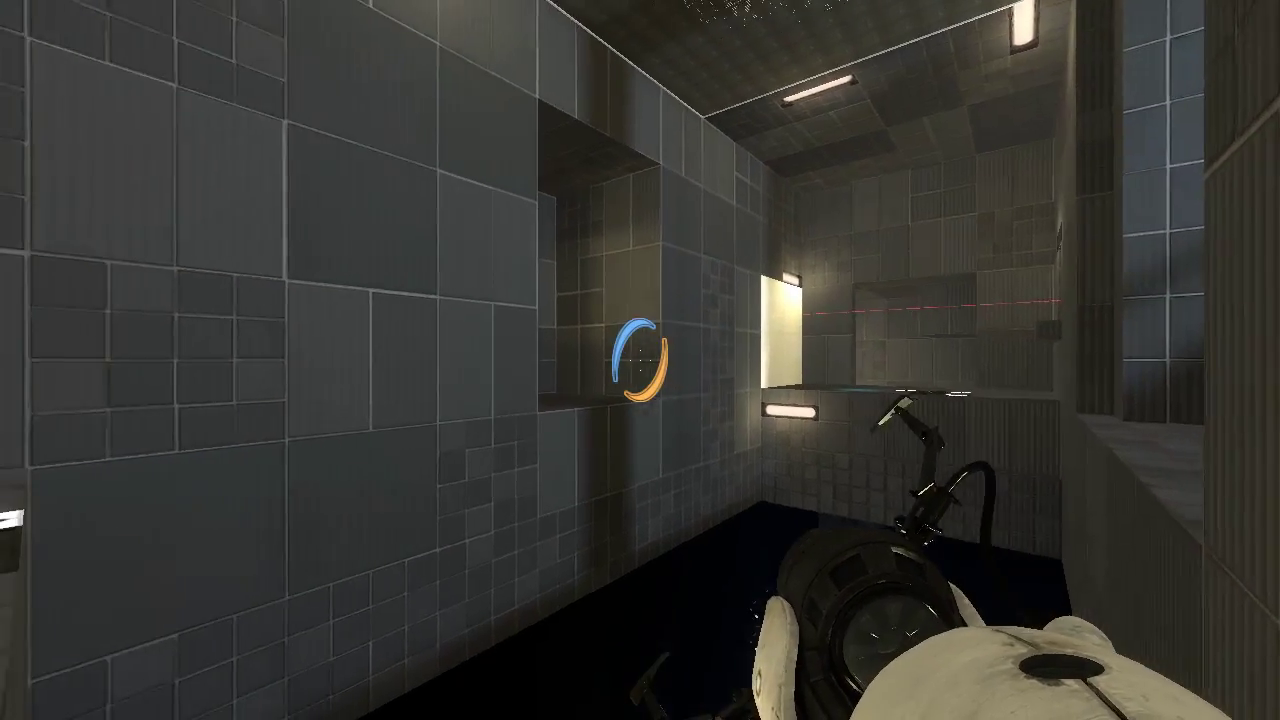
{"action": "key", "text": "w"}
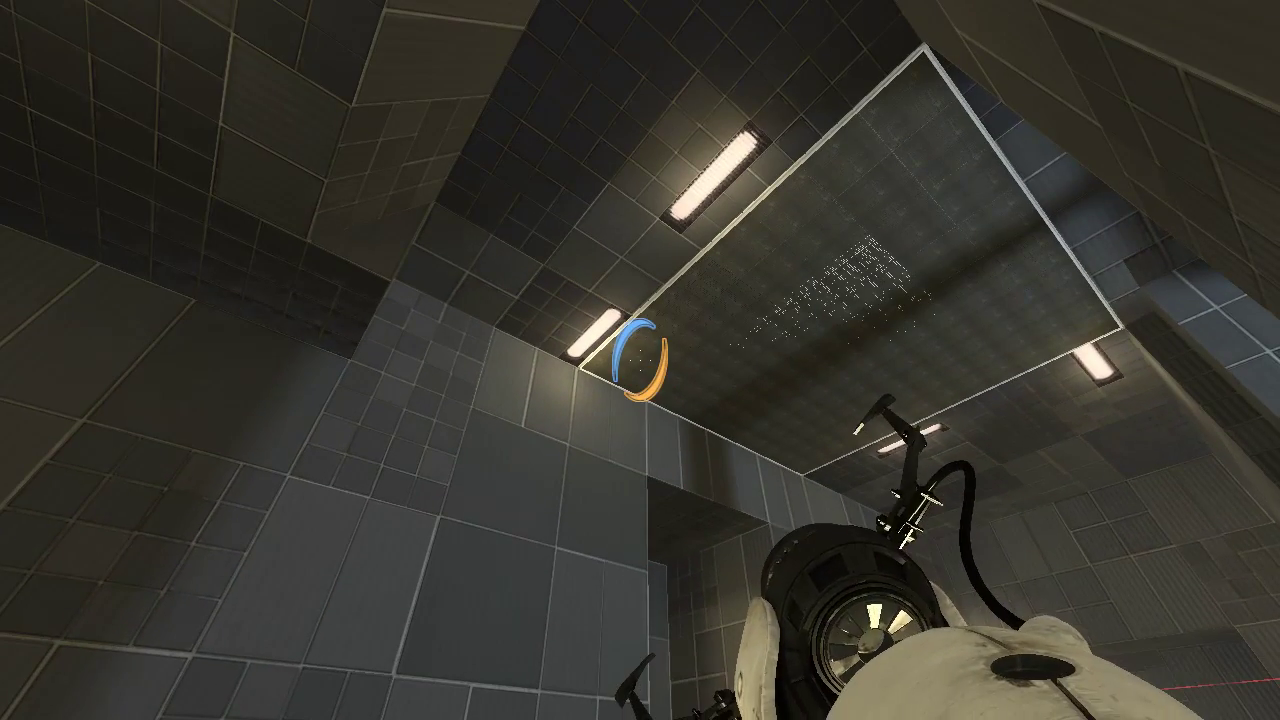
{"action": "key", "text": "w"}
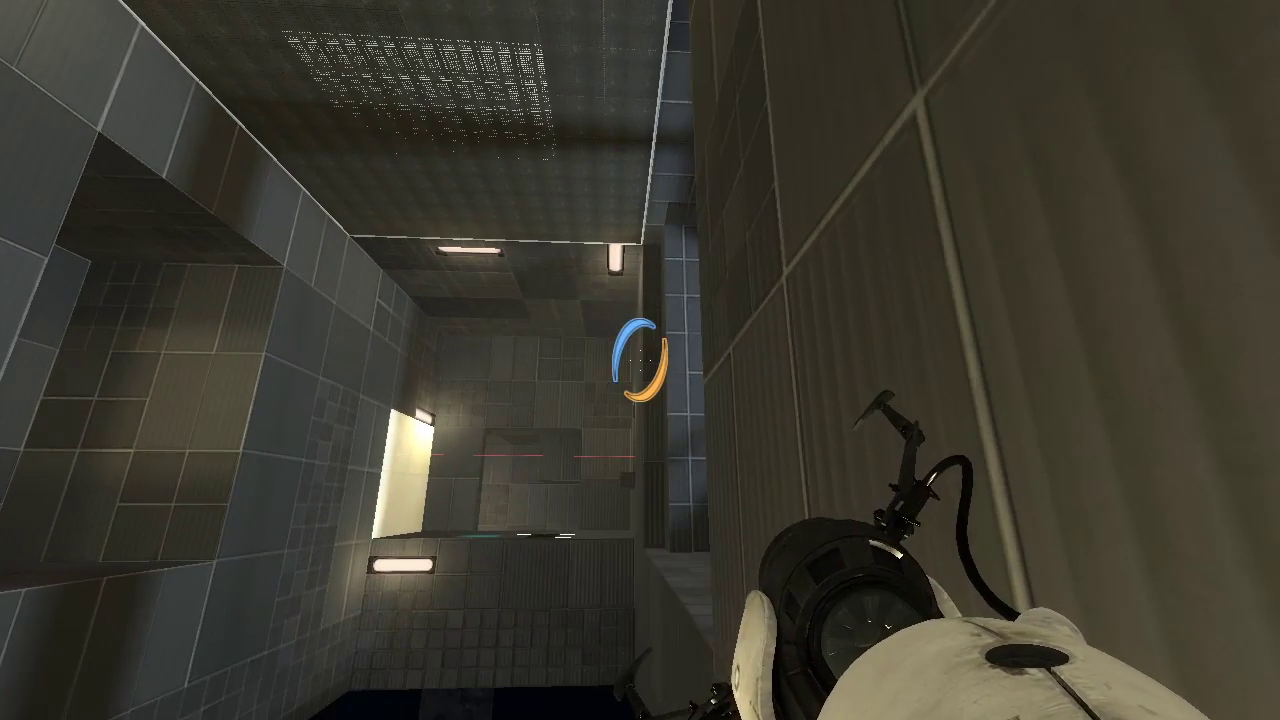
{"action": "key", "text": "w"}
{"action": "key", "text": "w"}
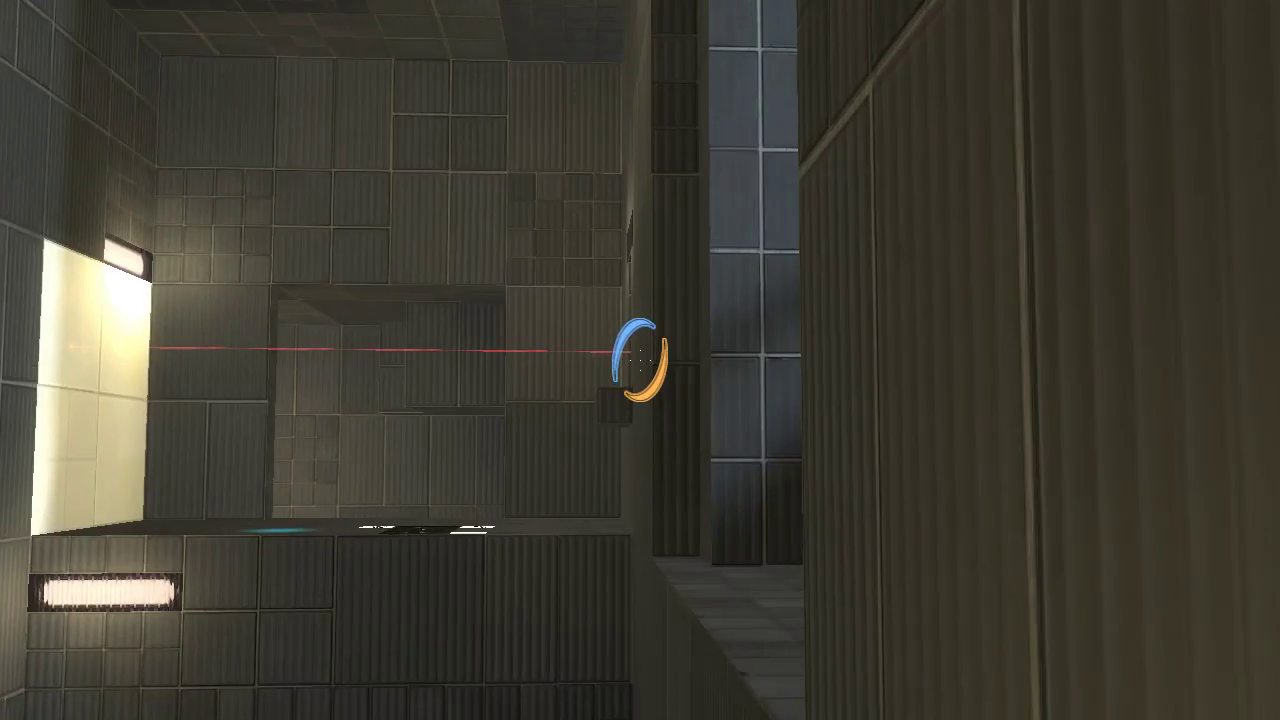
{"action": "key", "text": "w"}
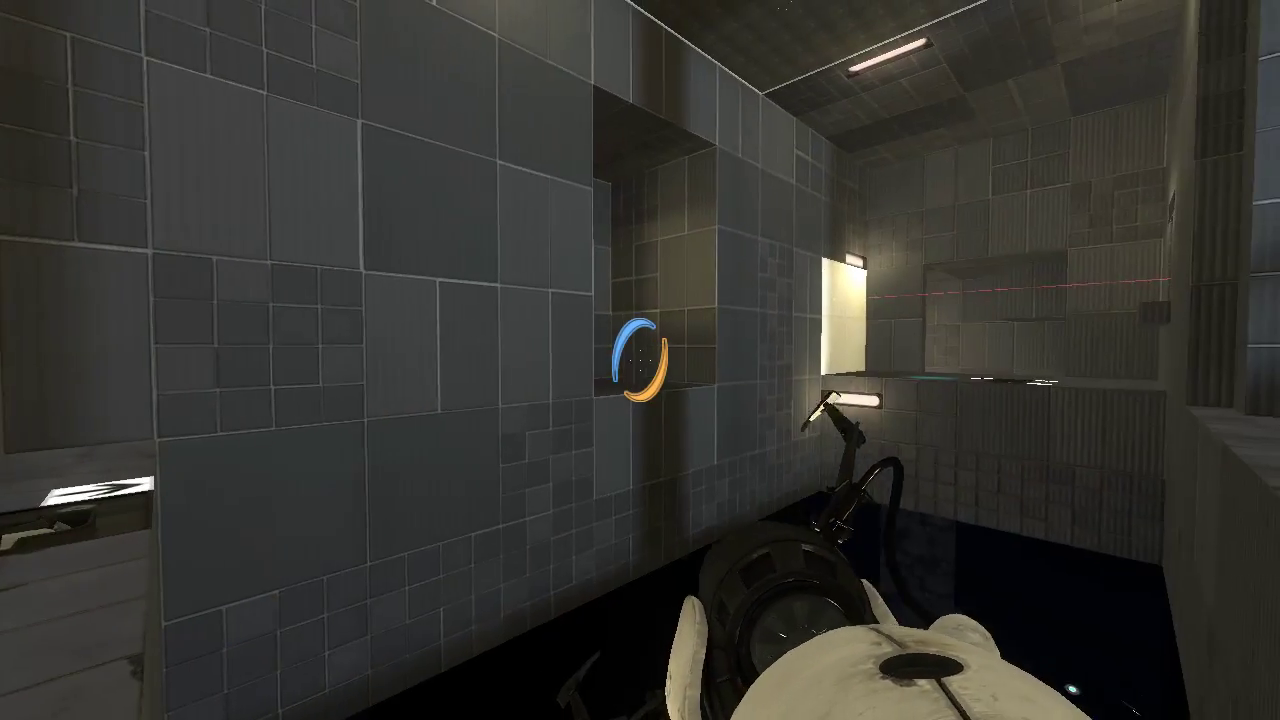
{"action": "key", "text": "e"}
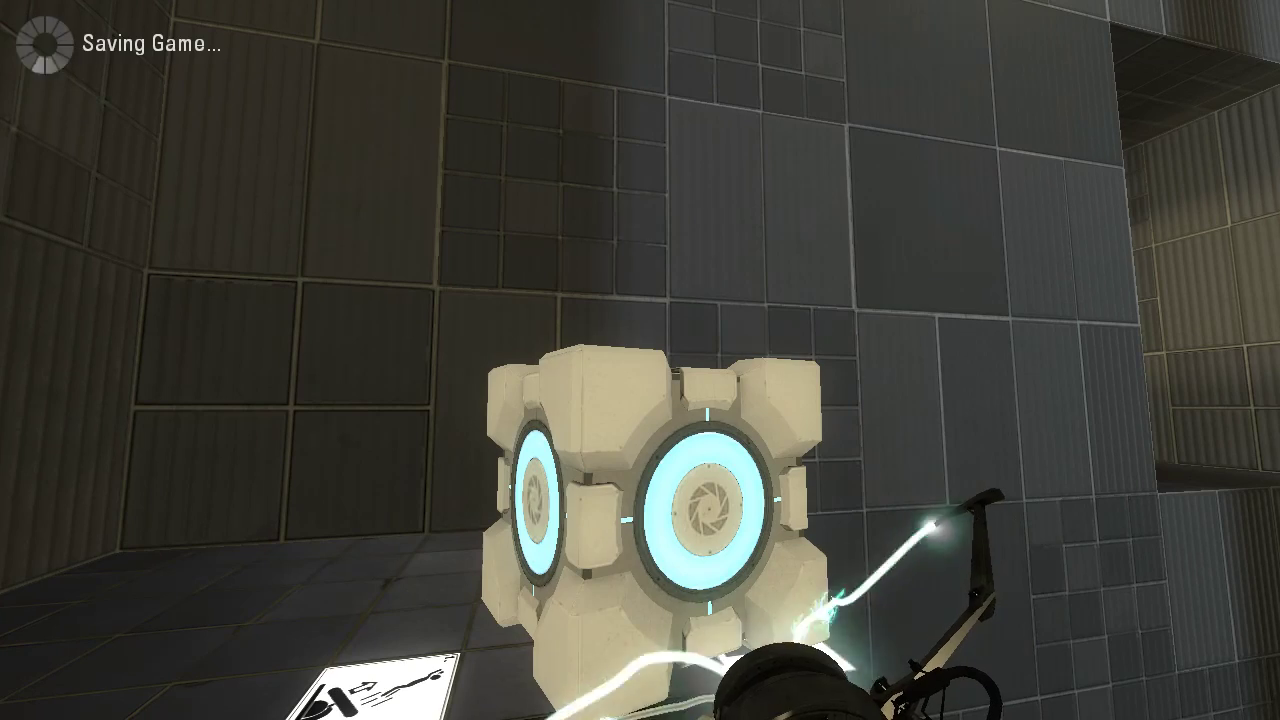
{"action": "key", "text": "e"}
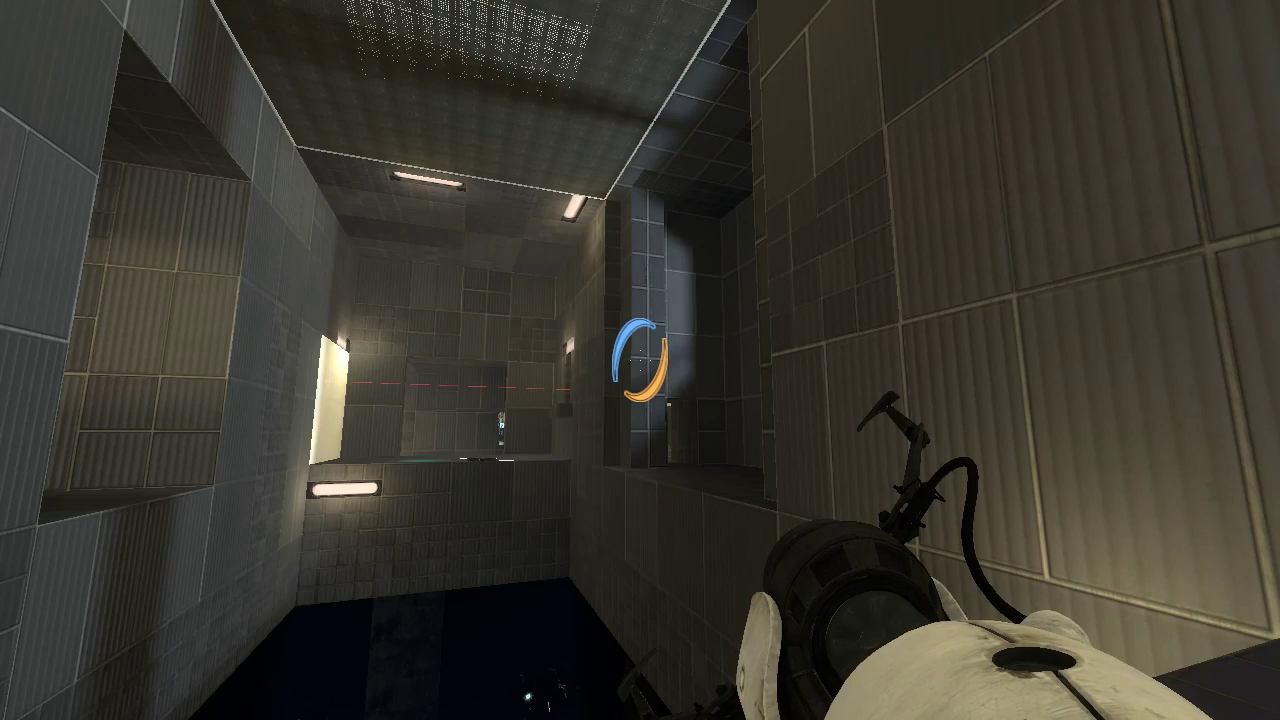
{"action": "key", "text": "w"}
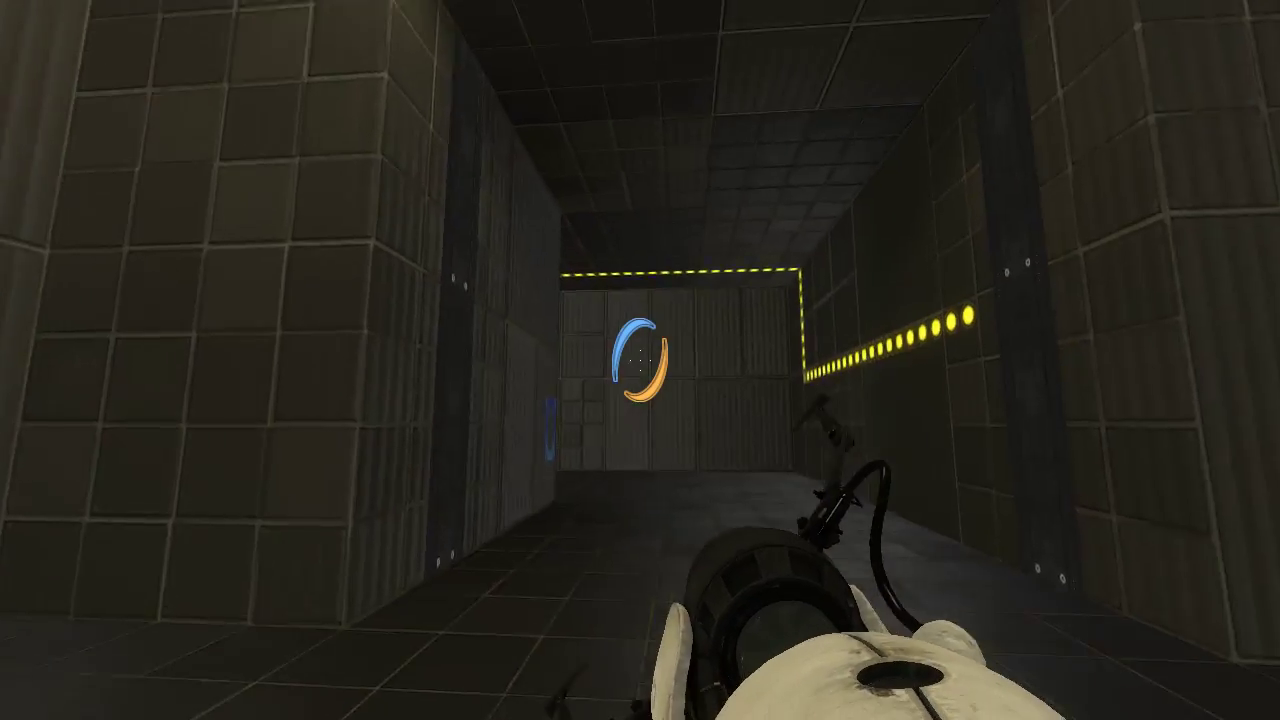
{"action": "key", "text": "w"}
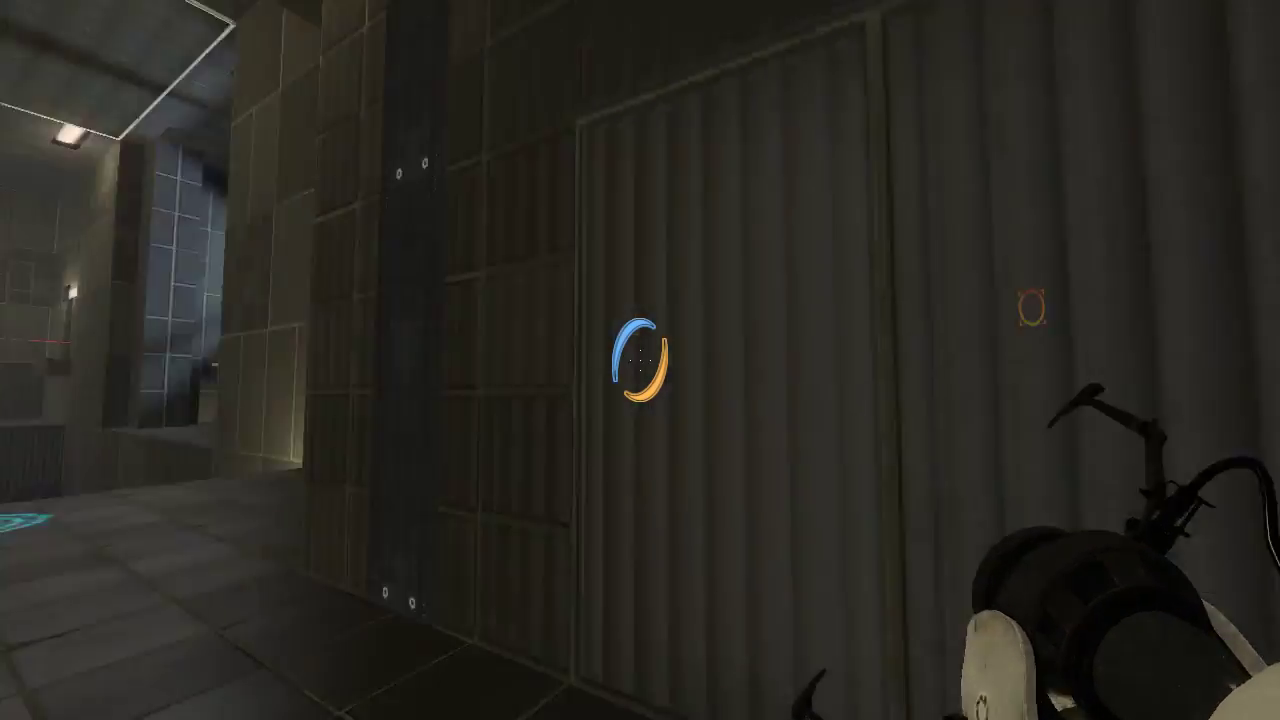
{"action": "key", "text": "w"}
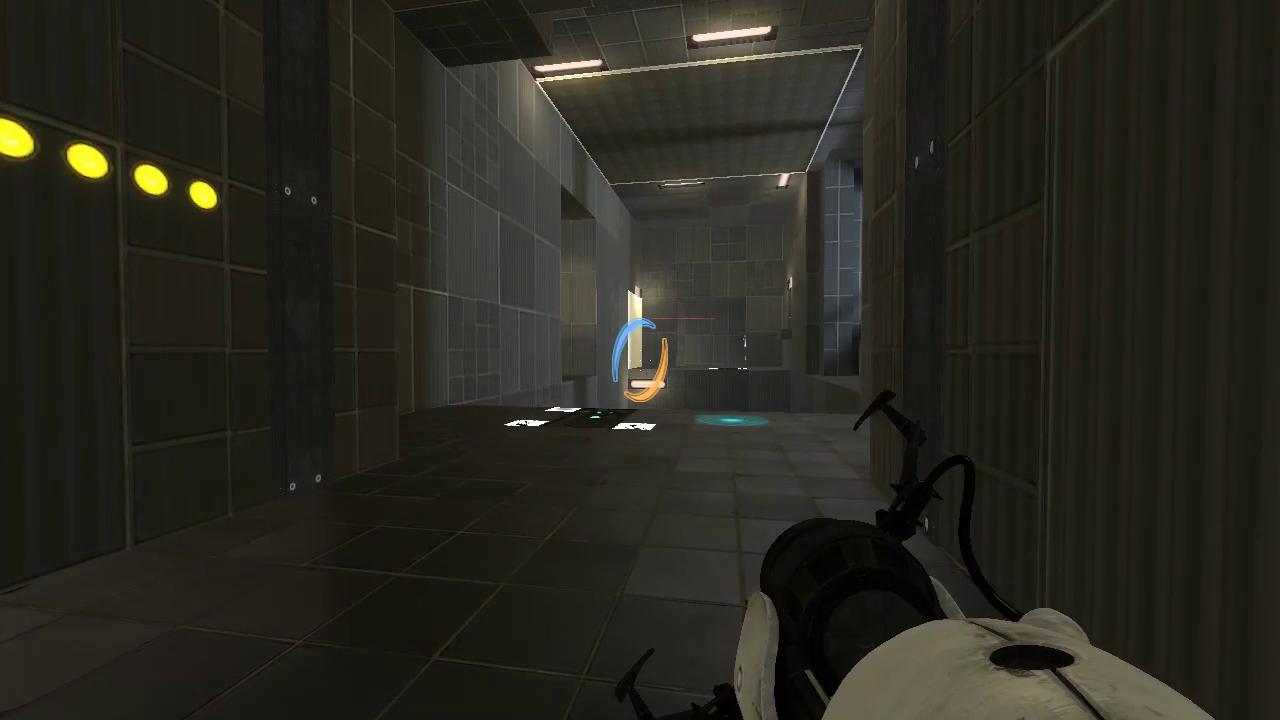
{"action": "right_click", "coordinate": [640, 360]}
{"action": "key", "text": "w"}
{"action": "key", "text": "w"}
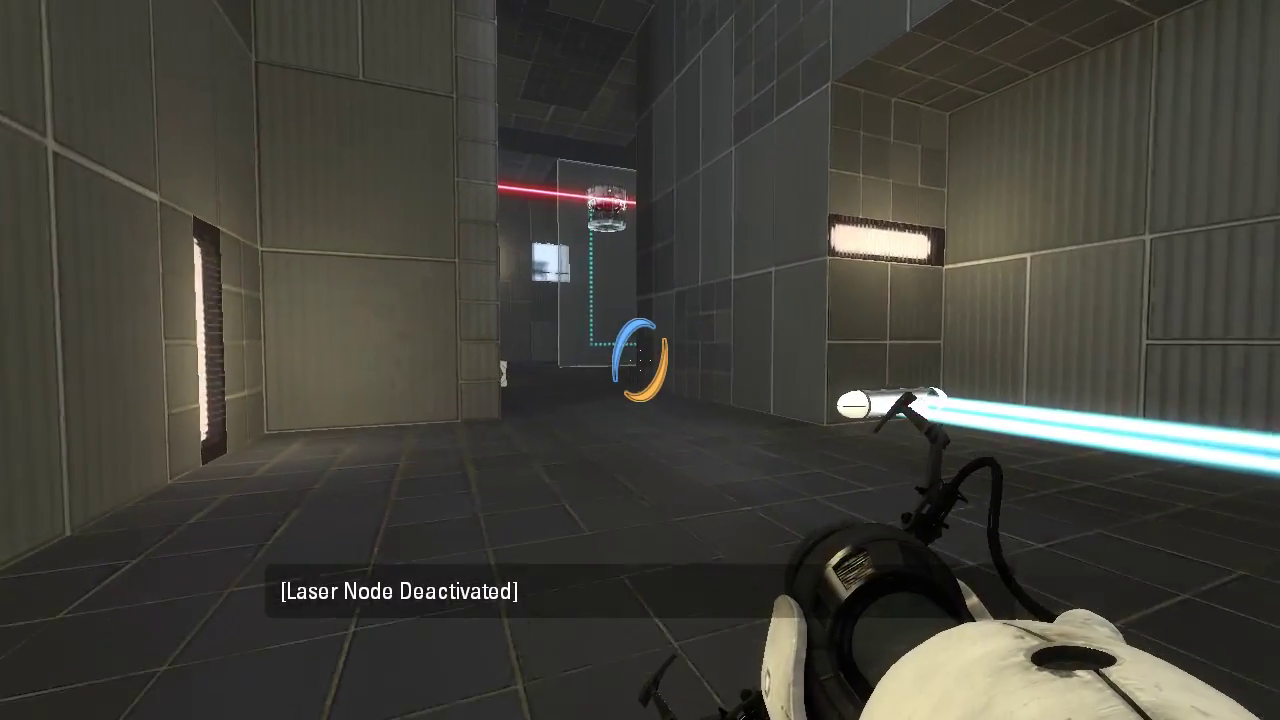
{"action": "key", "text": "w"}
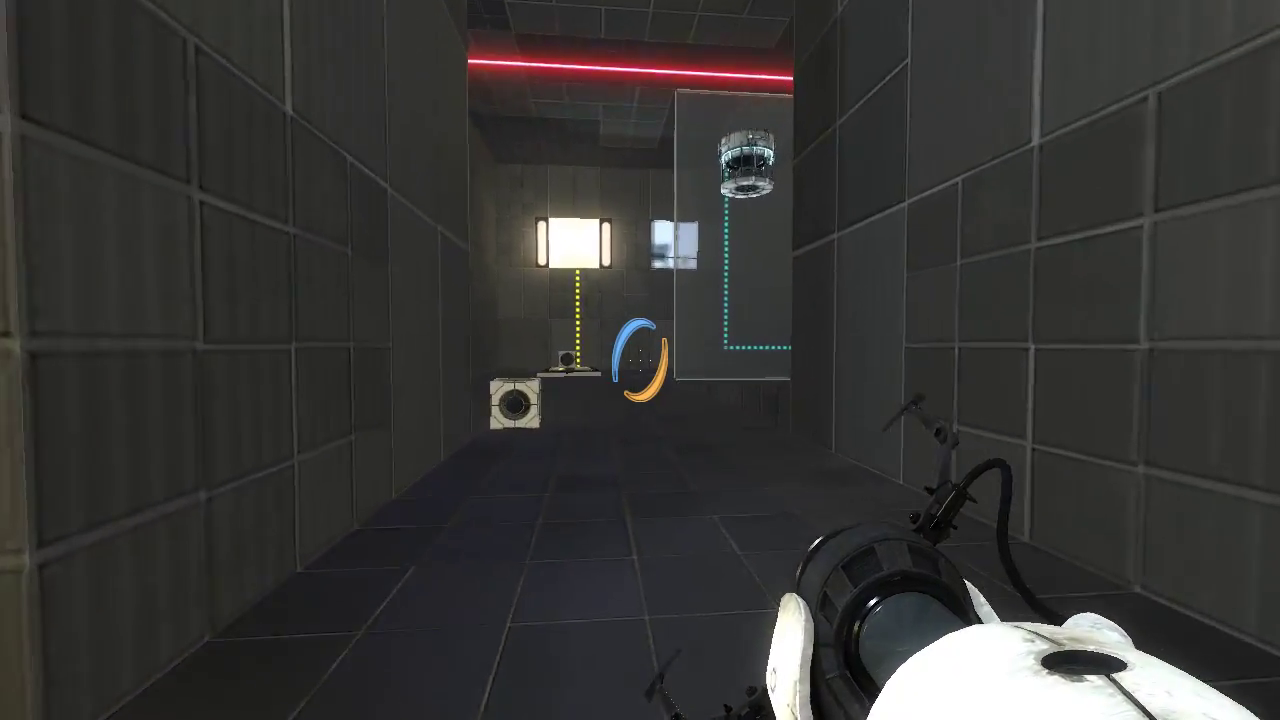
{"action": "key", "text": "w"}
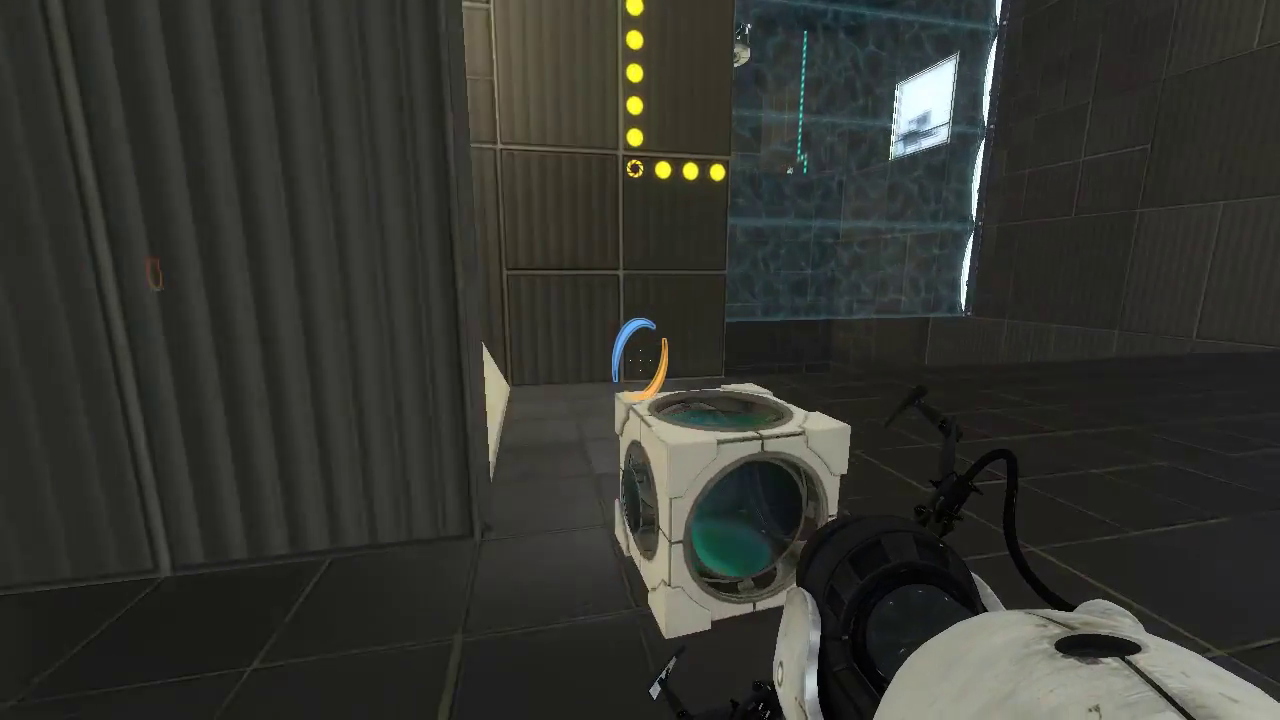
{"action": "key", "text": "e"}
{"action": "left_click", "coordinate": [640, 360]}
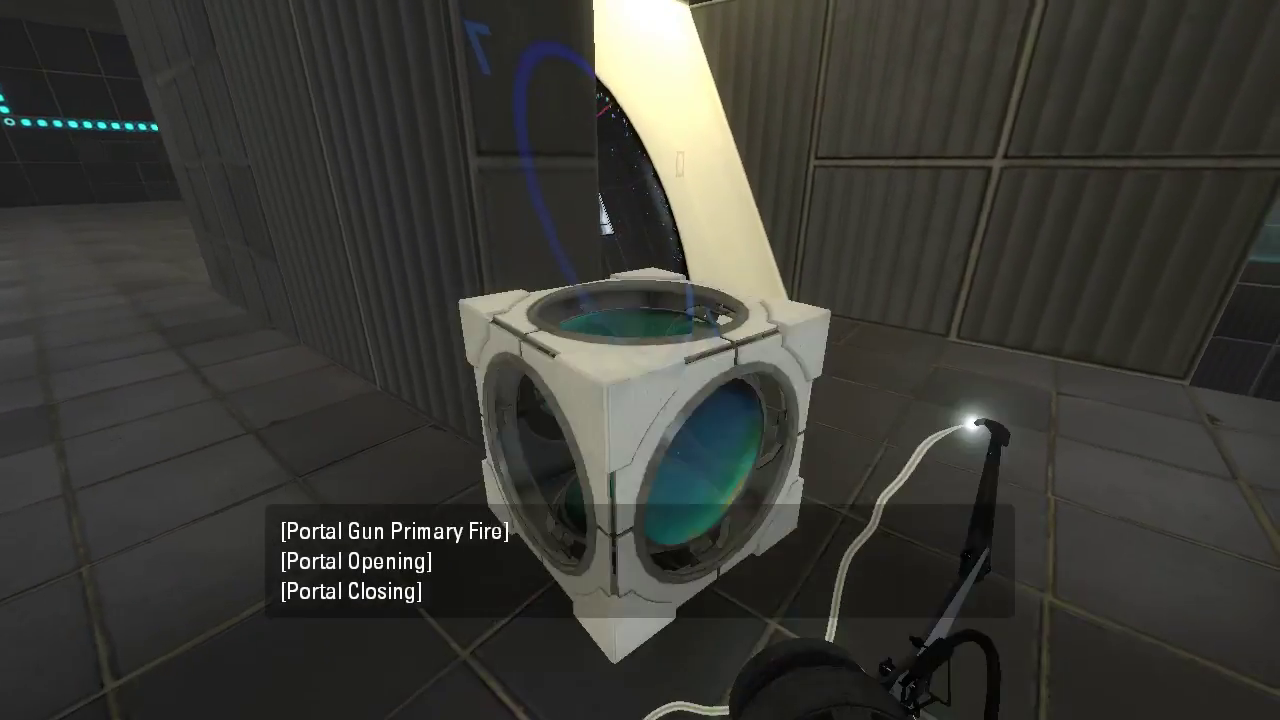
{"action": "key", "text": "w"}
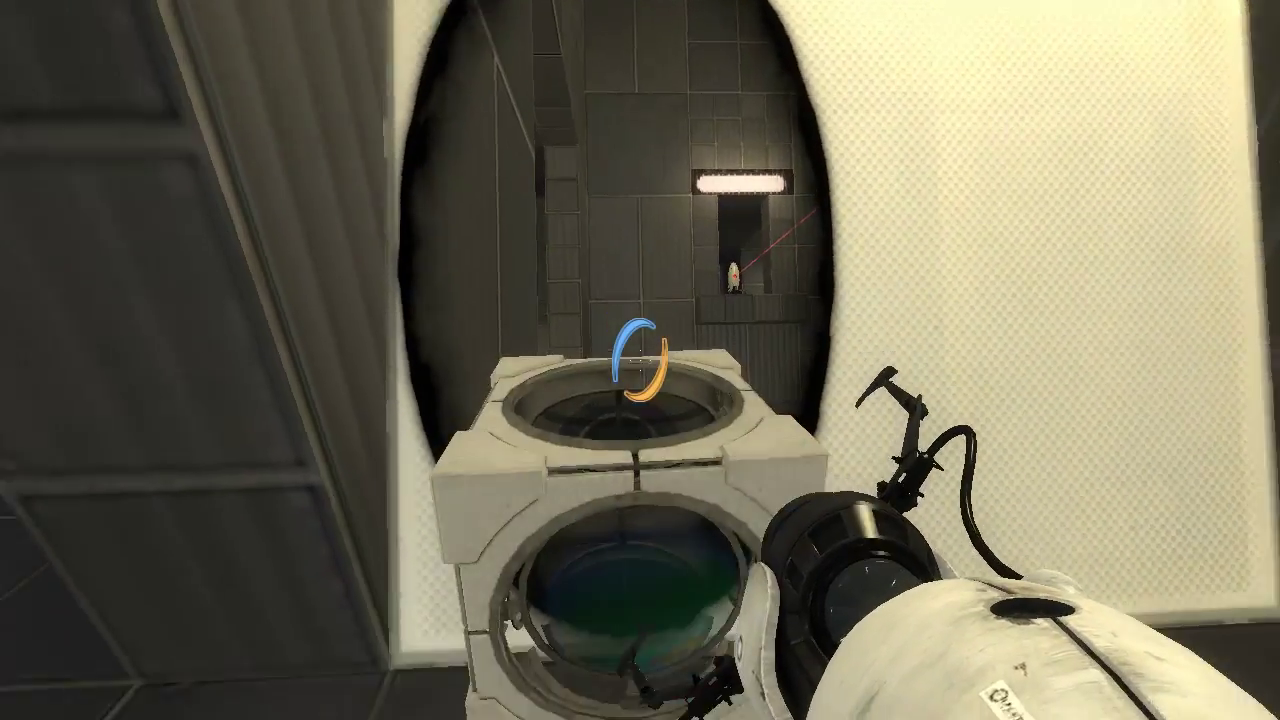
{"action": "key", "text": "e"}
{"action": "key", "text": "s"}
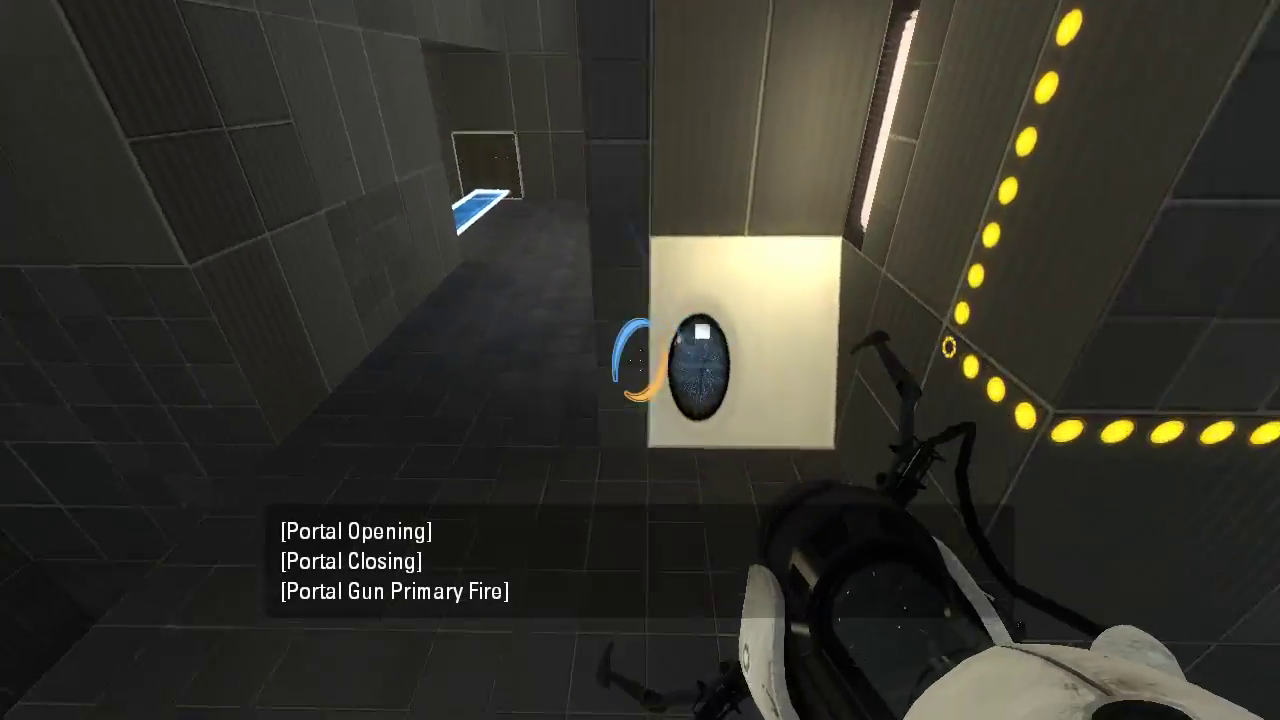
{"action": "key", "text": "w"}
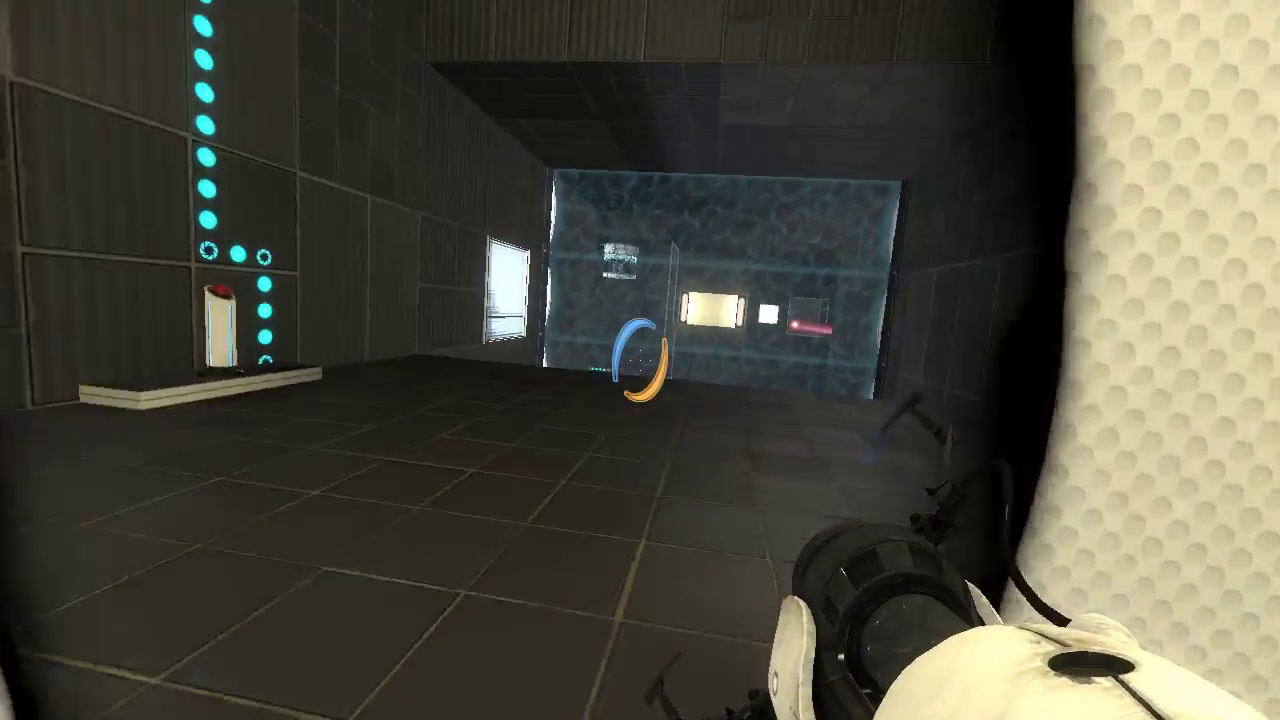
{"action": "key", "text": "w"}
{"action": "key", "text": "e"}
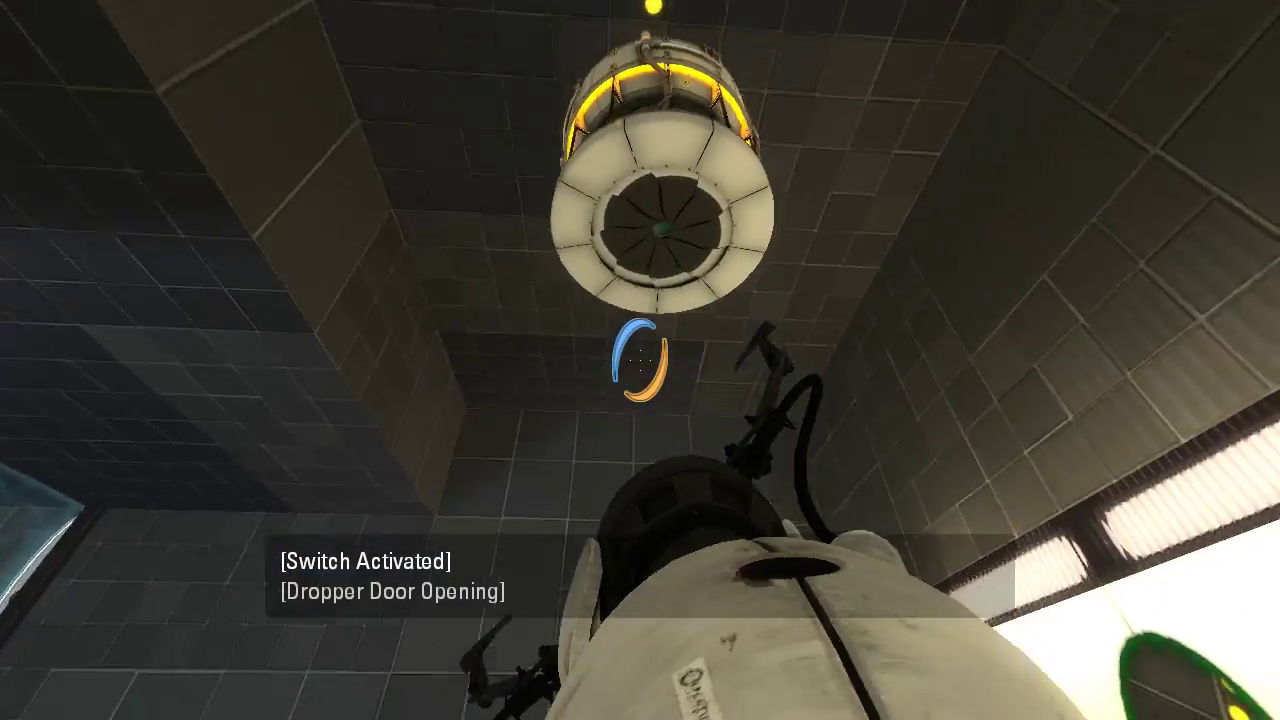
{"action": "key", "text": "e"}
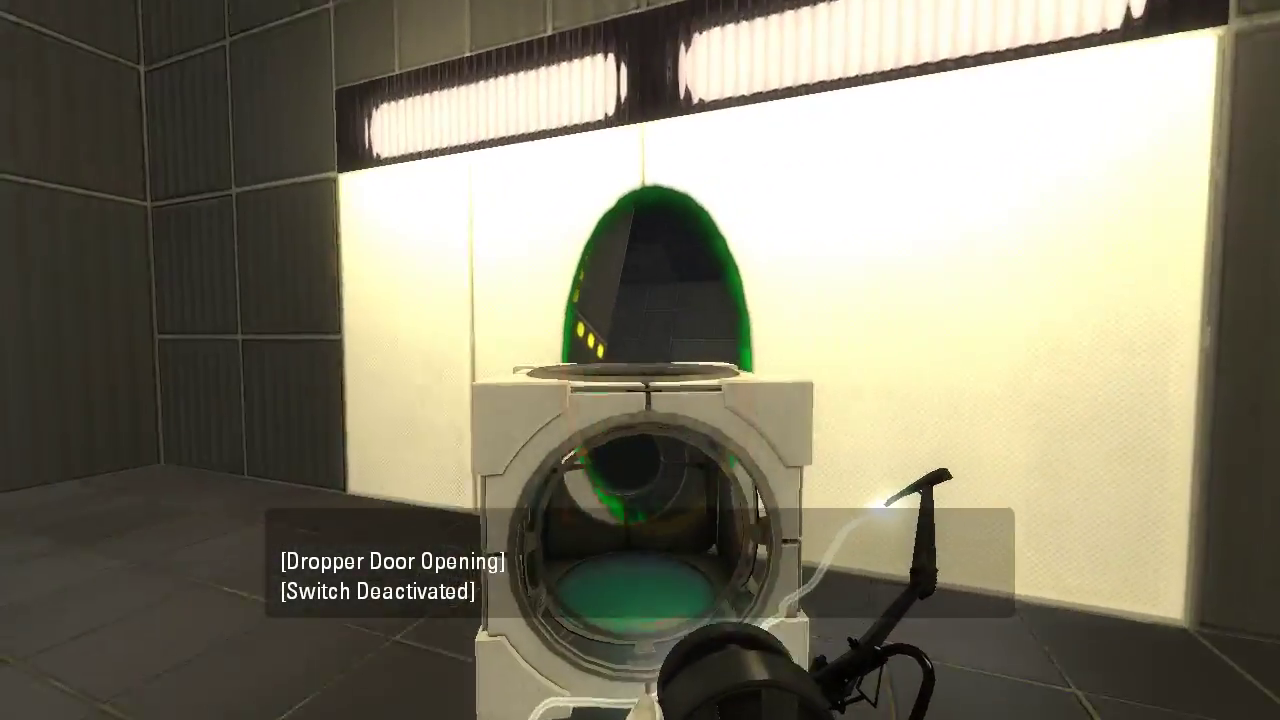
{"action": "key", "text": "w"}
{"action": "key", "text": "w"}
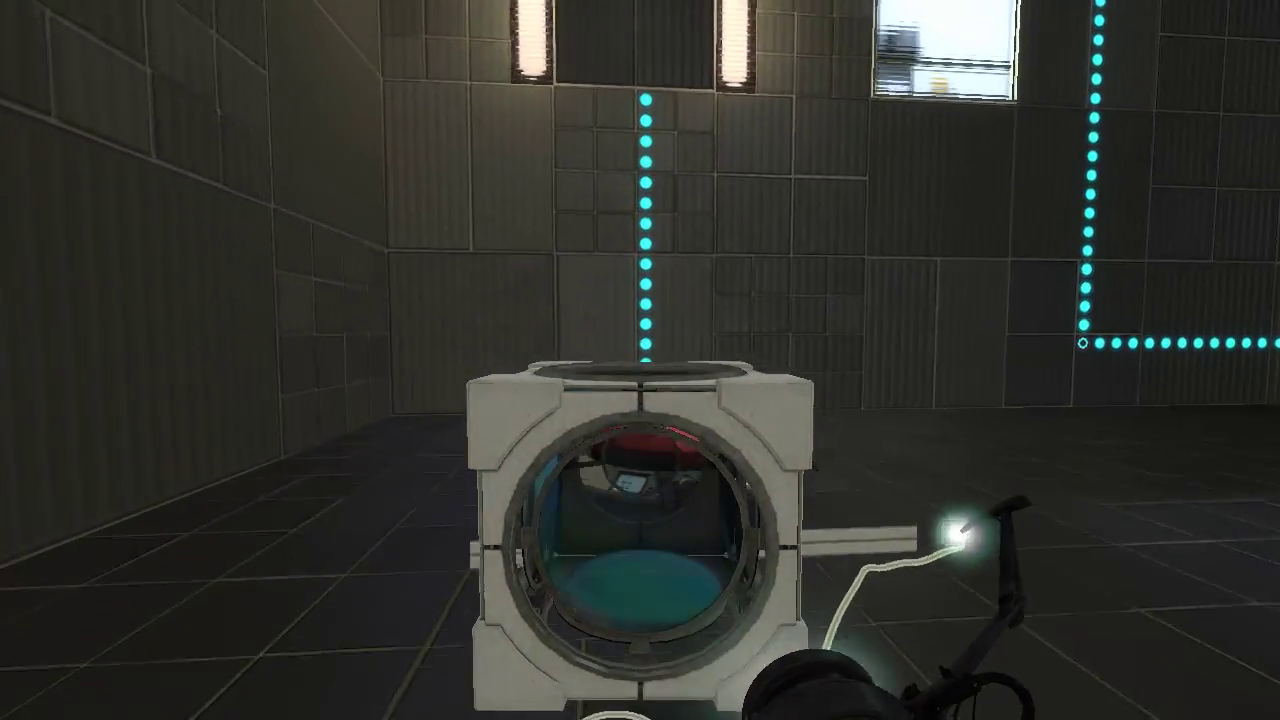
{"action": "key", "text": "e"}
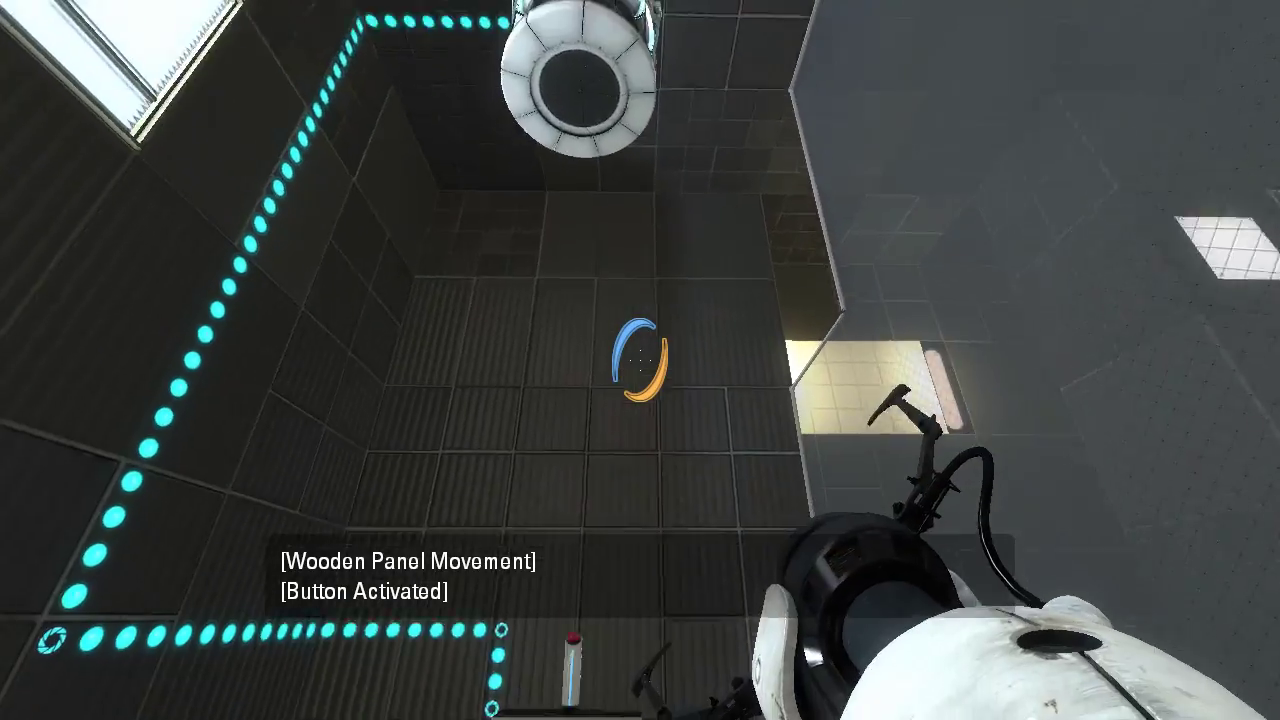
{"action": "key", "text": "w"}
{"action": "key", "text": "e"}
{"action": "key", "text": "w"}
{"action": "key", "text": "e"}
{"action": "key", "text": "w"}
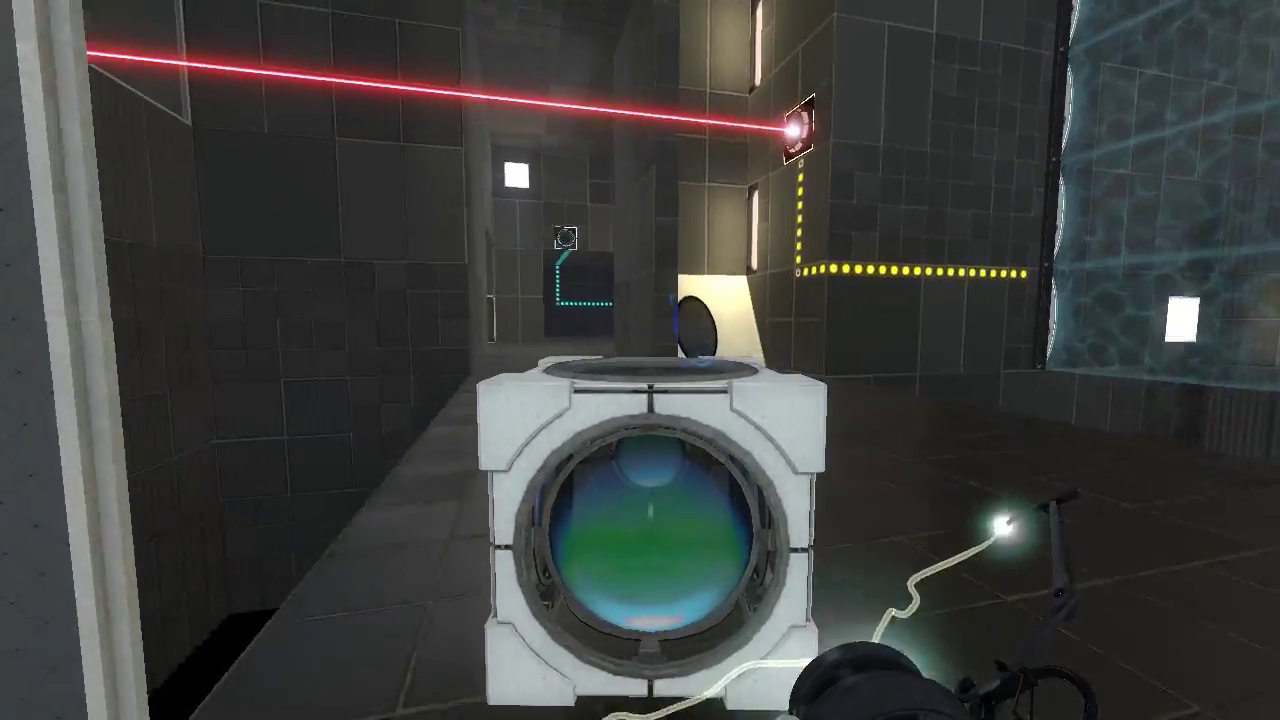
{"action": "left_click", "coordinate": [640, 360]}
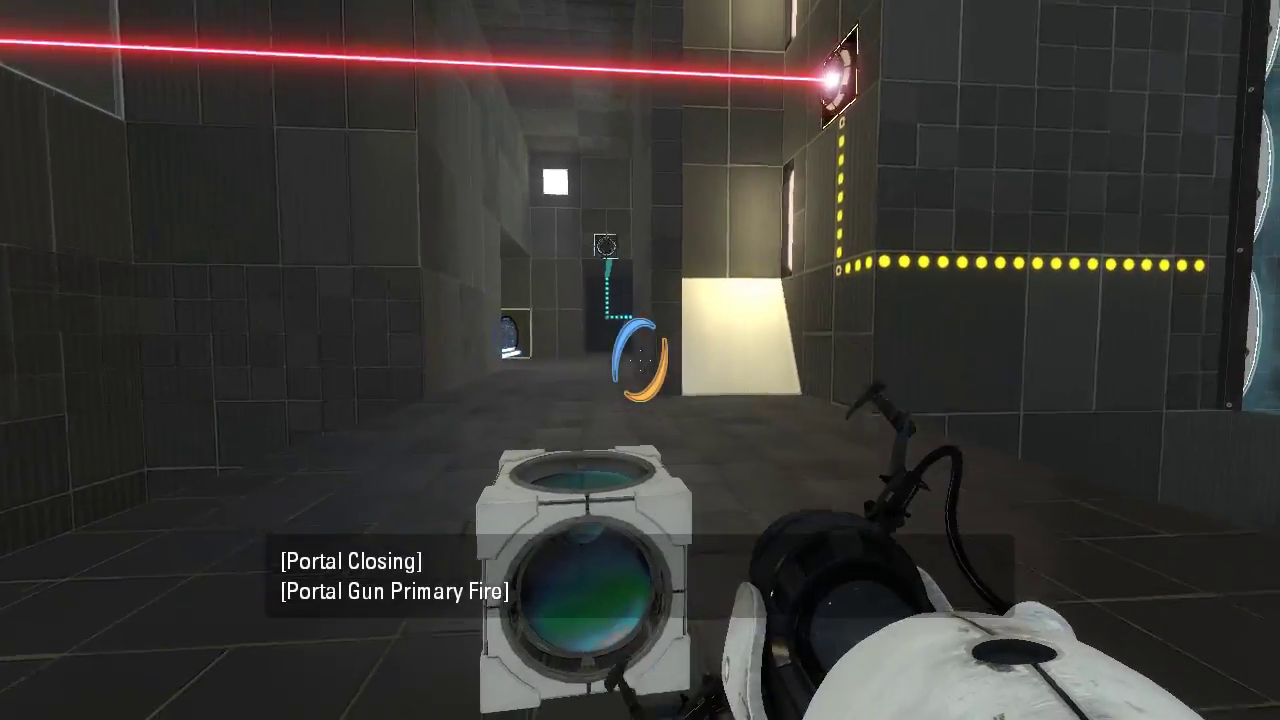
{"action": "right_click", "coordinate": [640, 360]}
{"action": "key", "text": "w"}
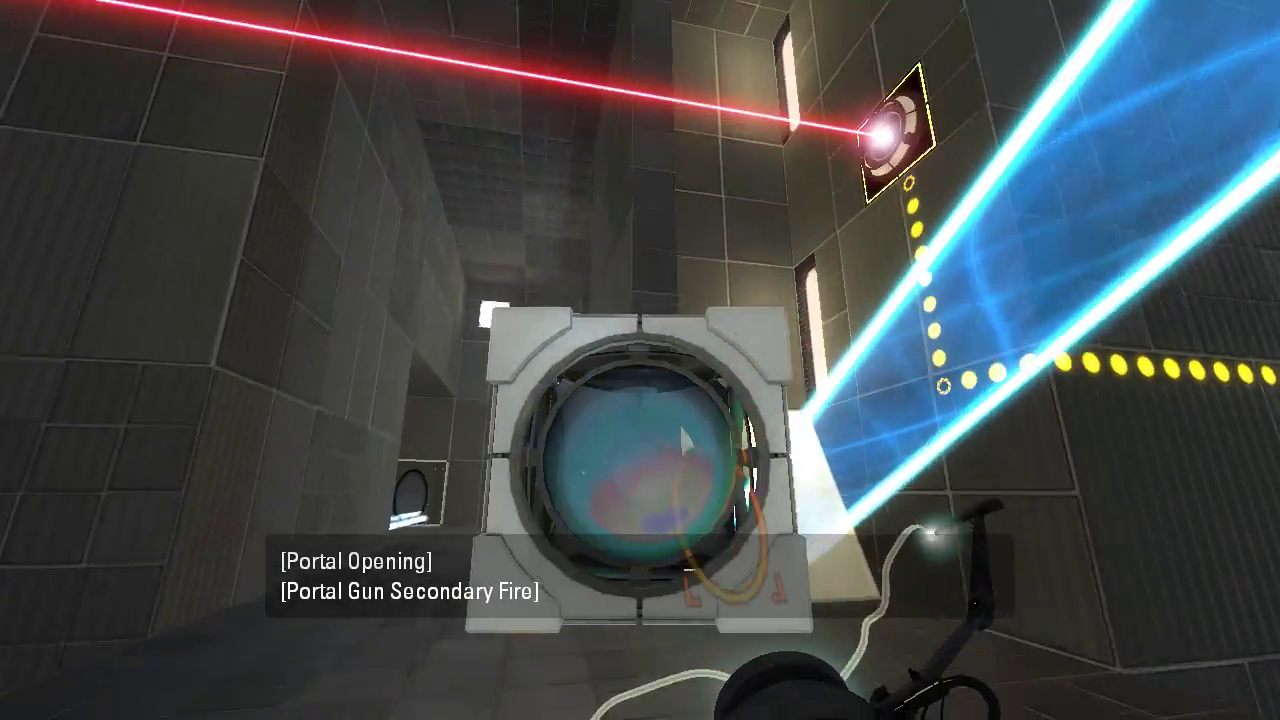
{"action": "key", "text": "w"}
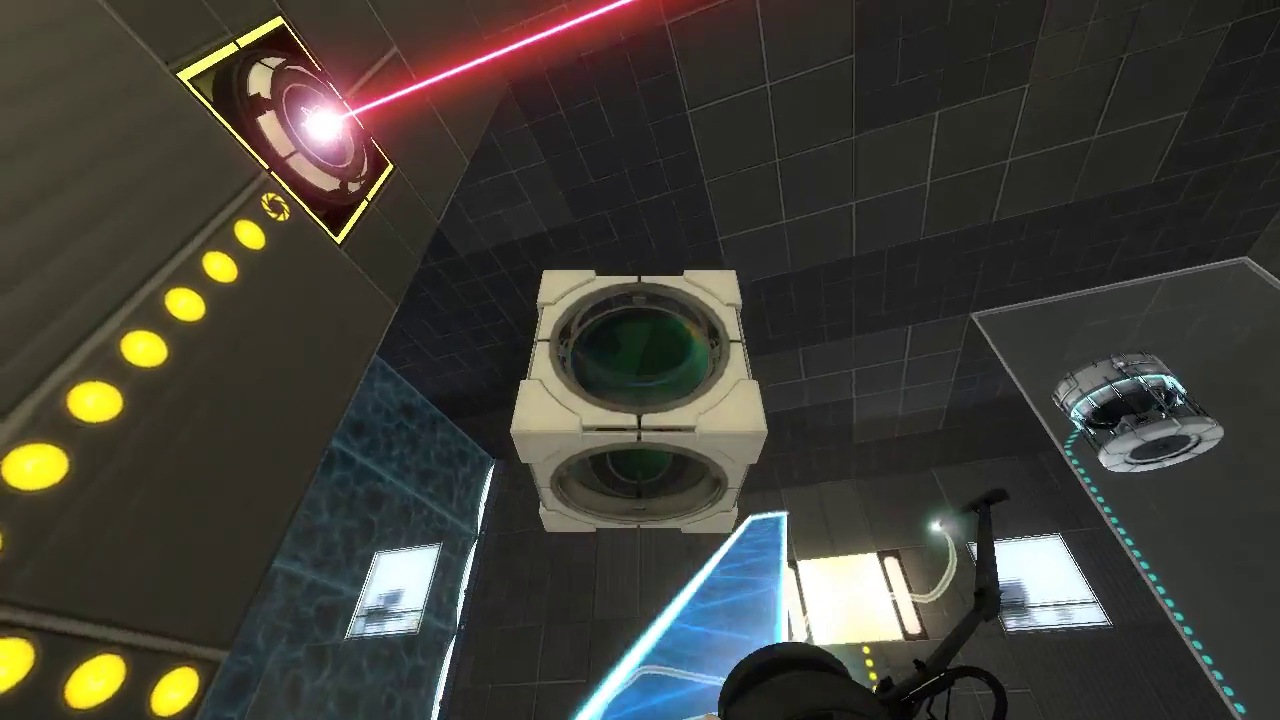
{"action": "key", "text": "w"}
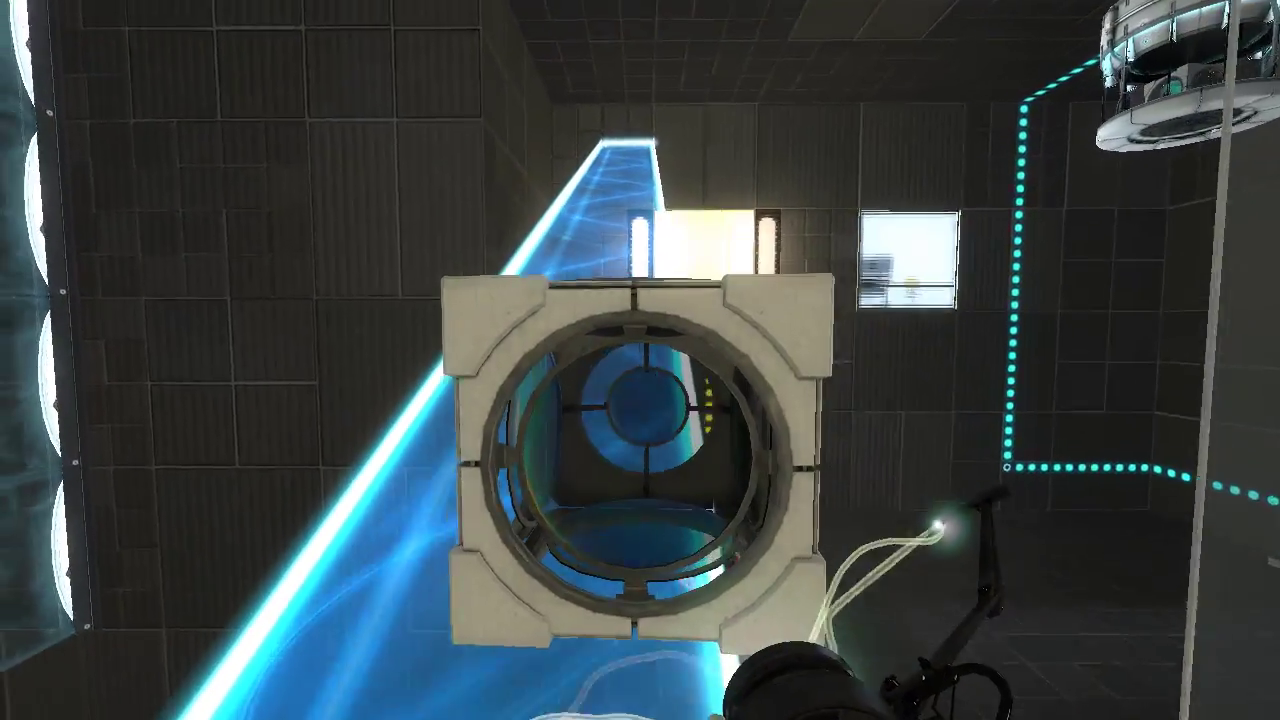
{"action": "key", "text": "w"}
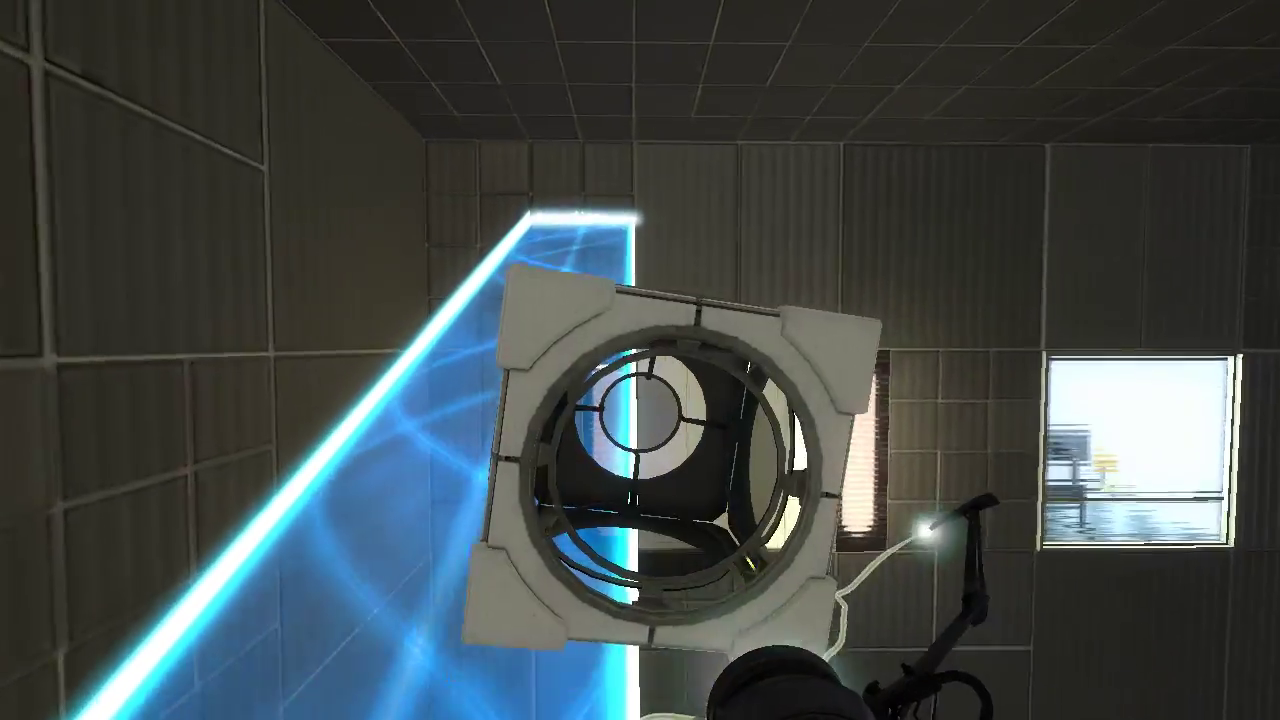
{"action": "key", "text": "w"}
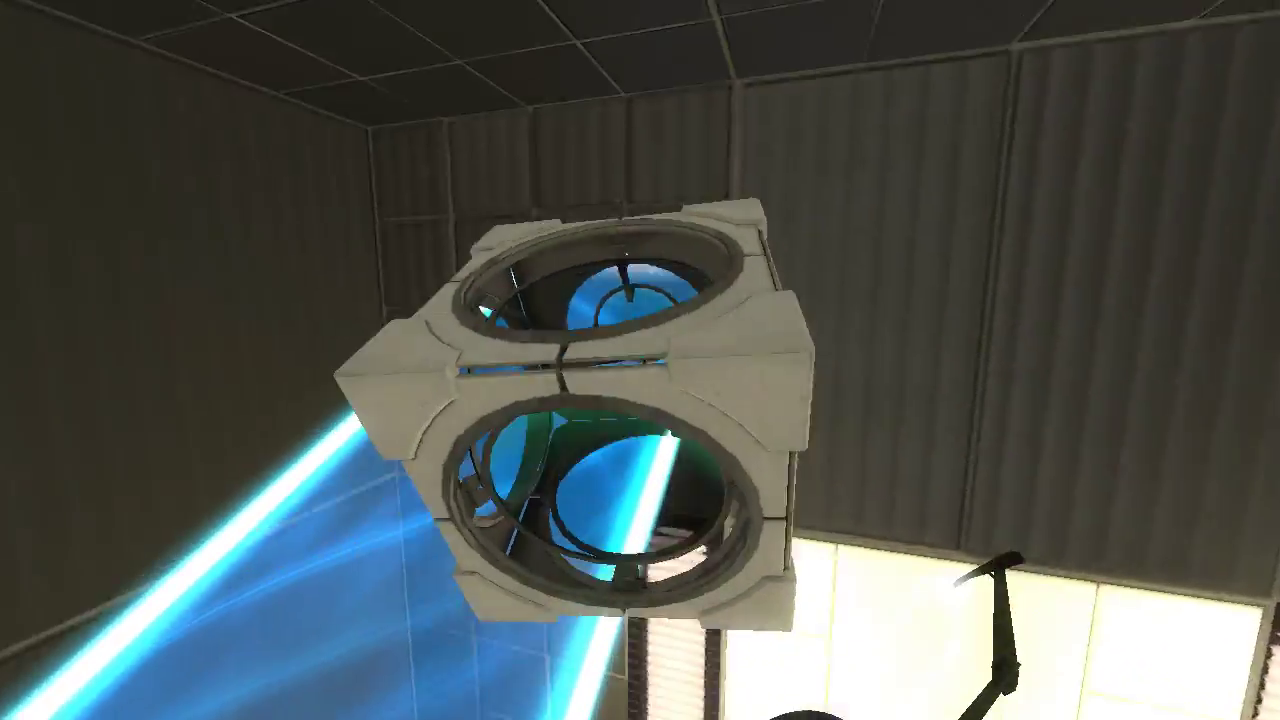
{"action": "left_click", "coordinate": [640, 360]}
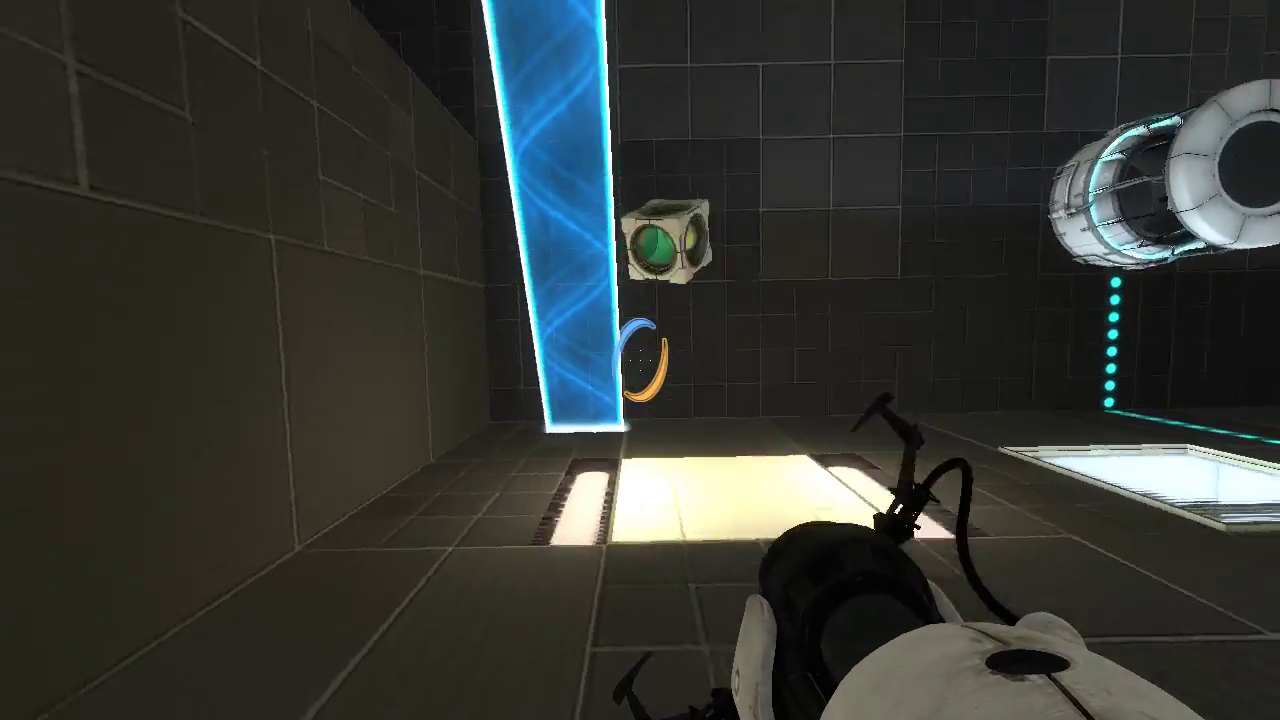
{"action": "key", "text": "w"}
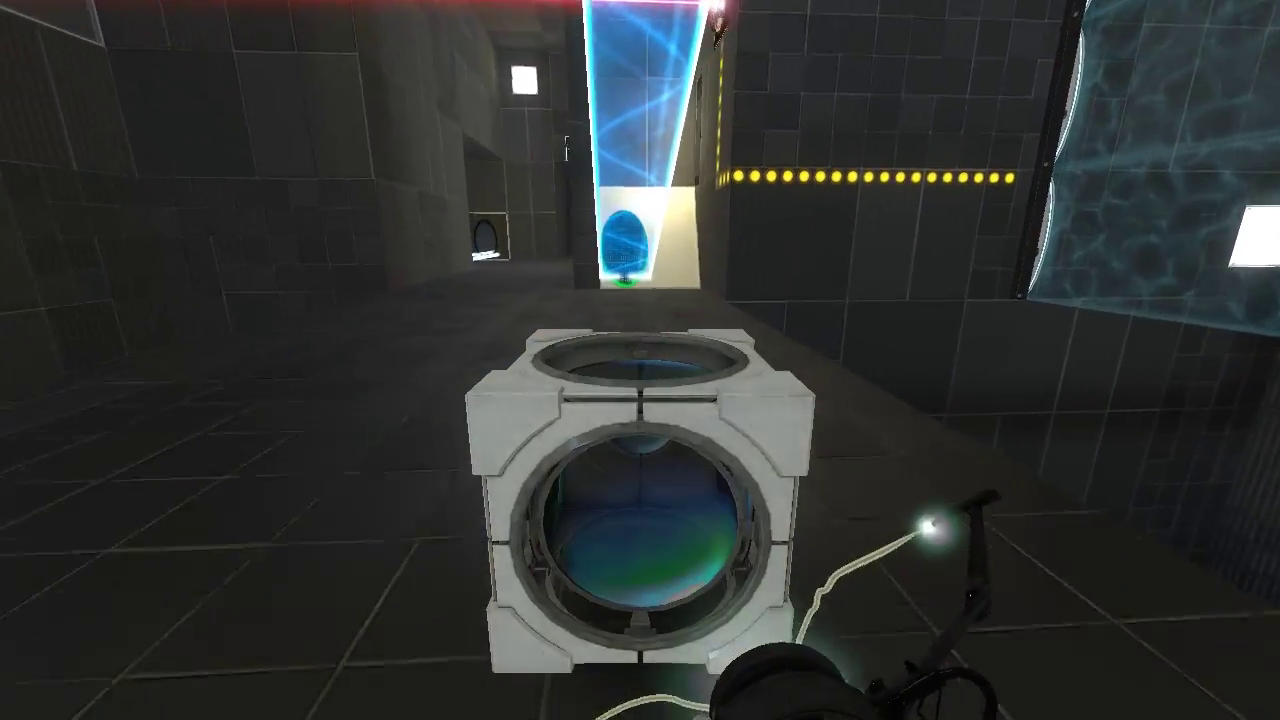
{"action": "key", "text": "e"}
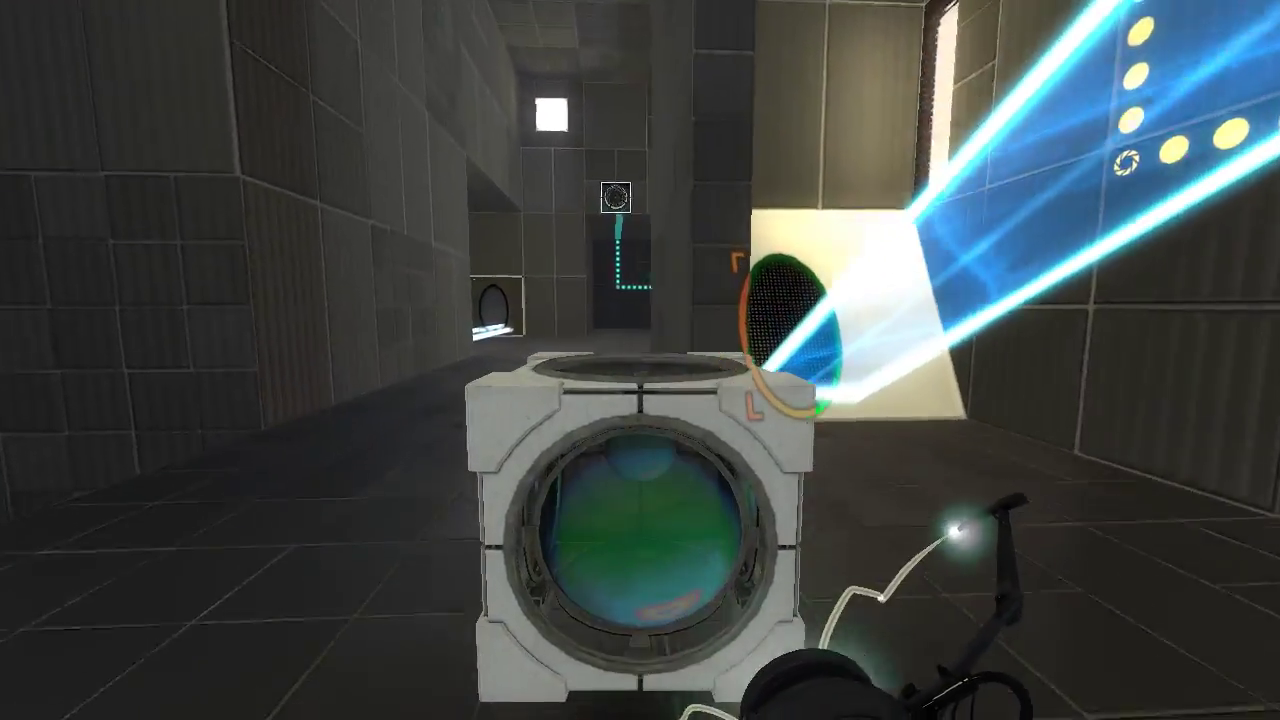
{"action": "key", "text": "w"}
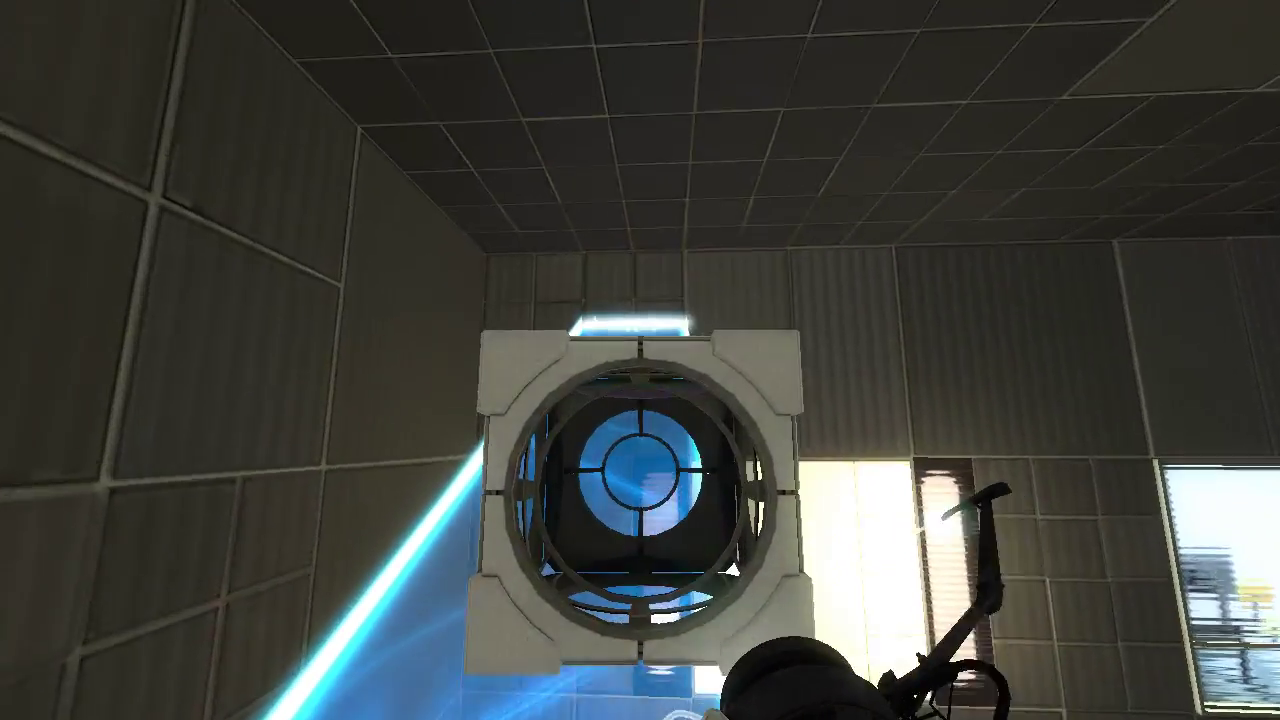
{"action": "key", "text": "w"}
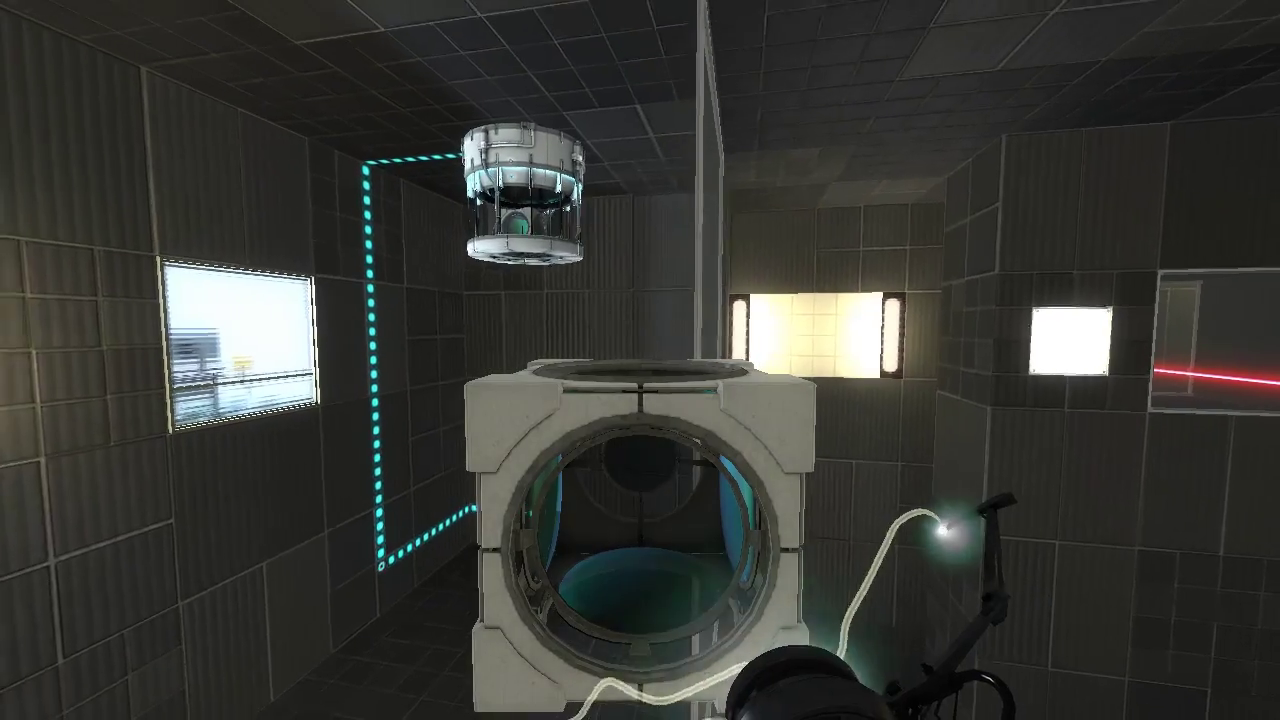
{"action": "key", "text": "w"}
{"action": "key", "text": "w"}
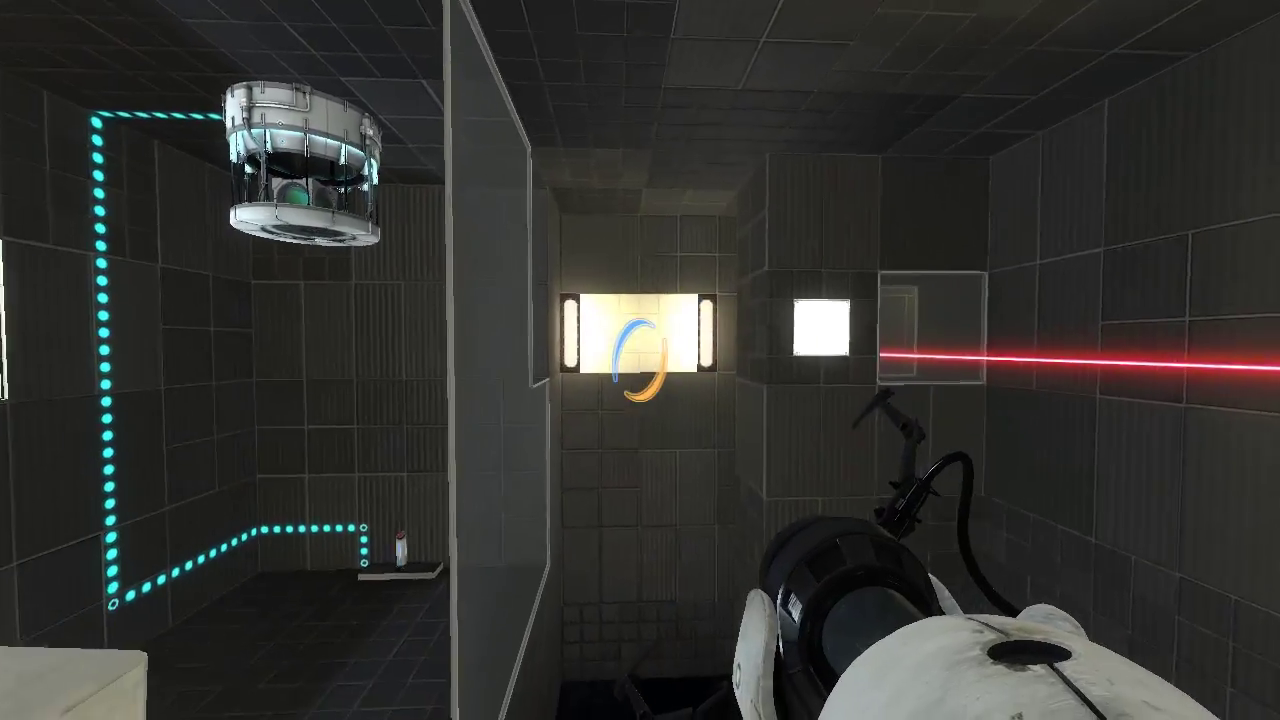
{"action": "key", "text": "w"}
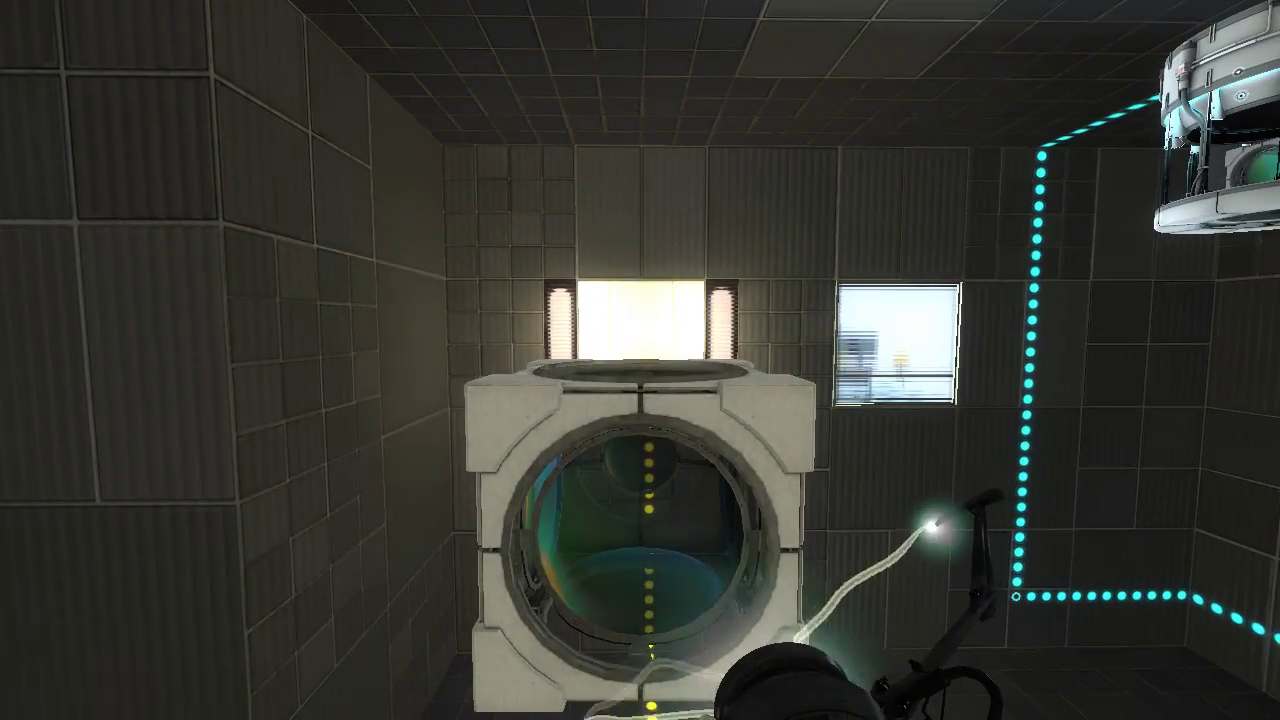
{"action": "left_click", "coordinate": [640, 360]}
{"action": "key", "text": "w"}
{"action": "key", "text": "w"}
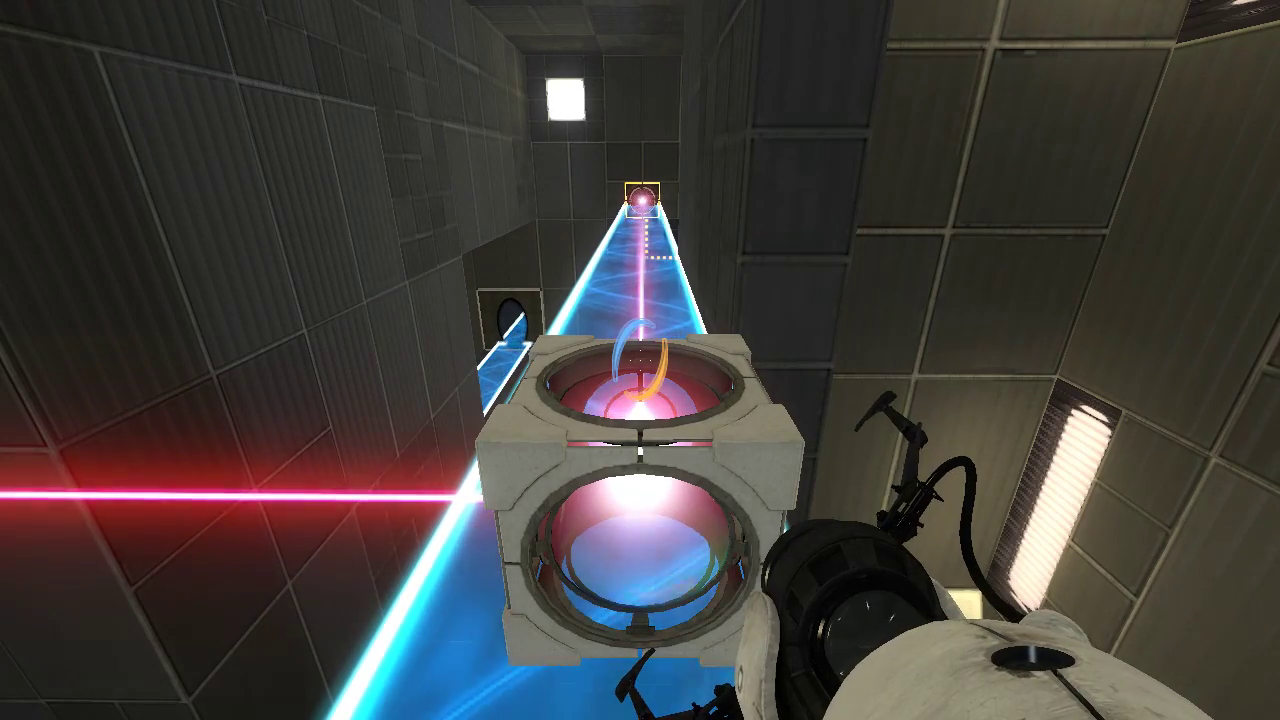
{"action": "key", "text": "w"}
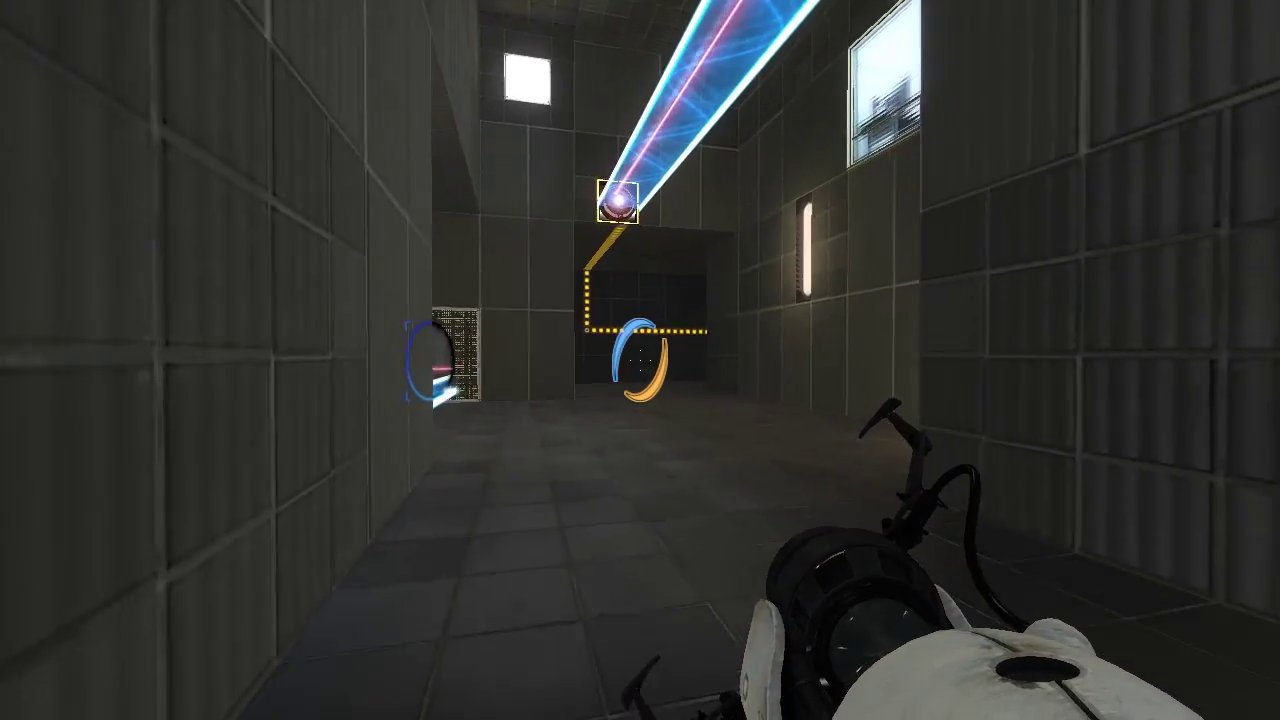
{"action": "key", "text": "w"}
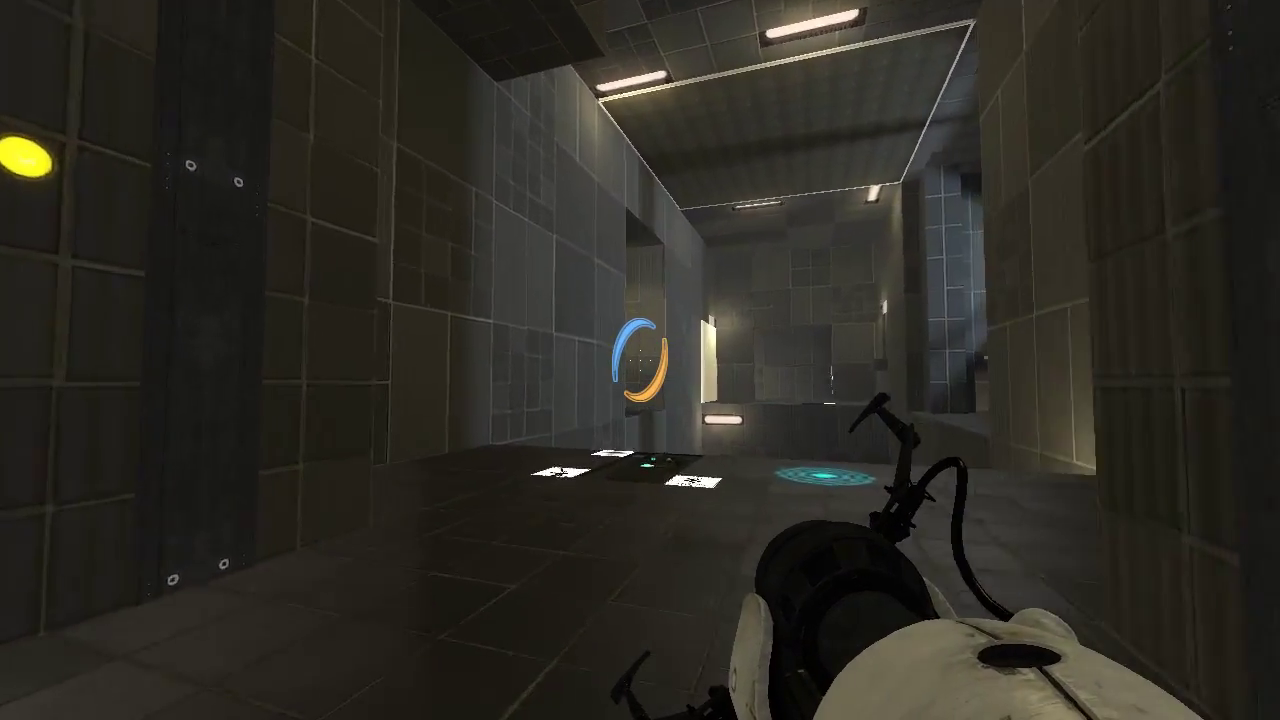
{"action": "key", "text": "w"}
{"action": "key", "text": "w"}
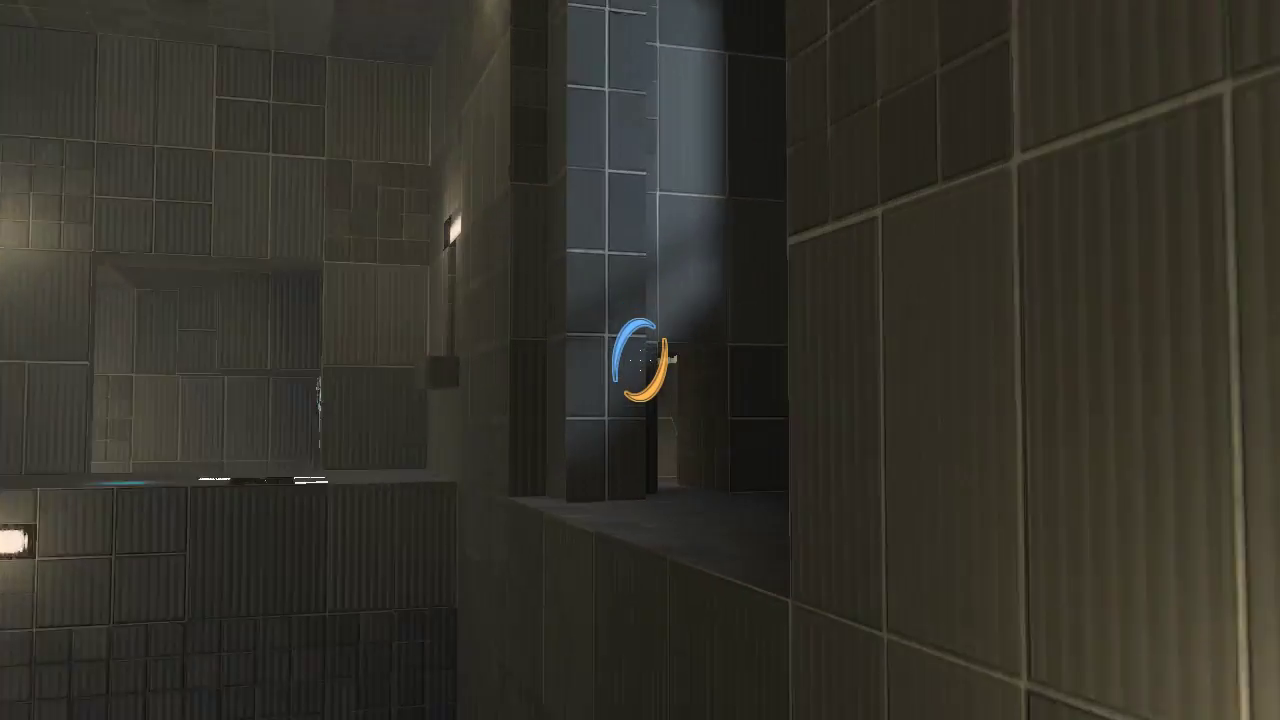
{"action": "key", "text": "w"}
{"action": "key", "text": "w"}
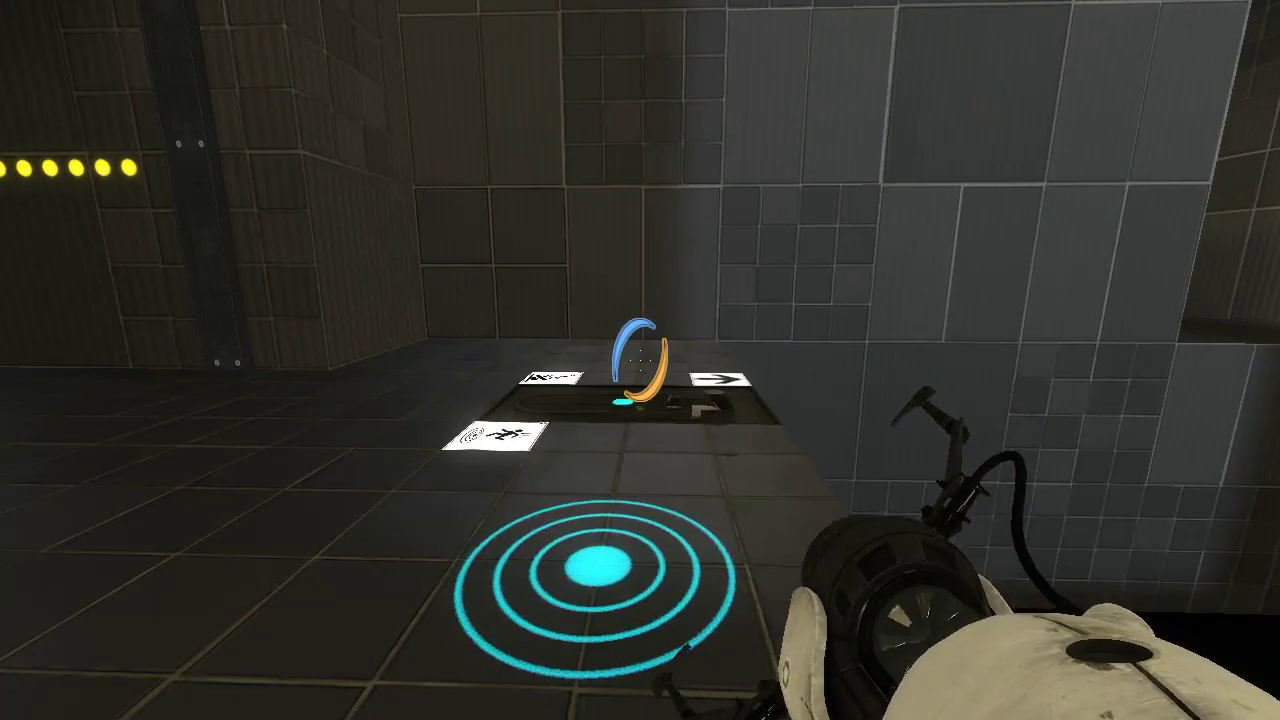
{"action": "key", "text": "w"}
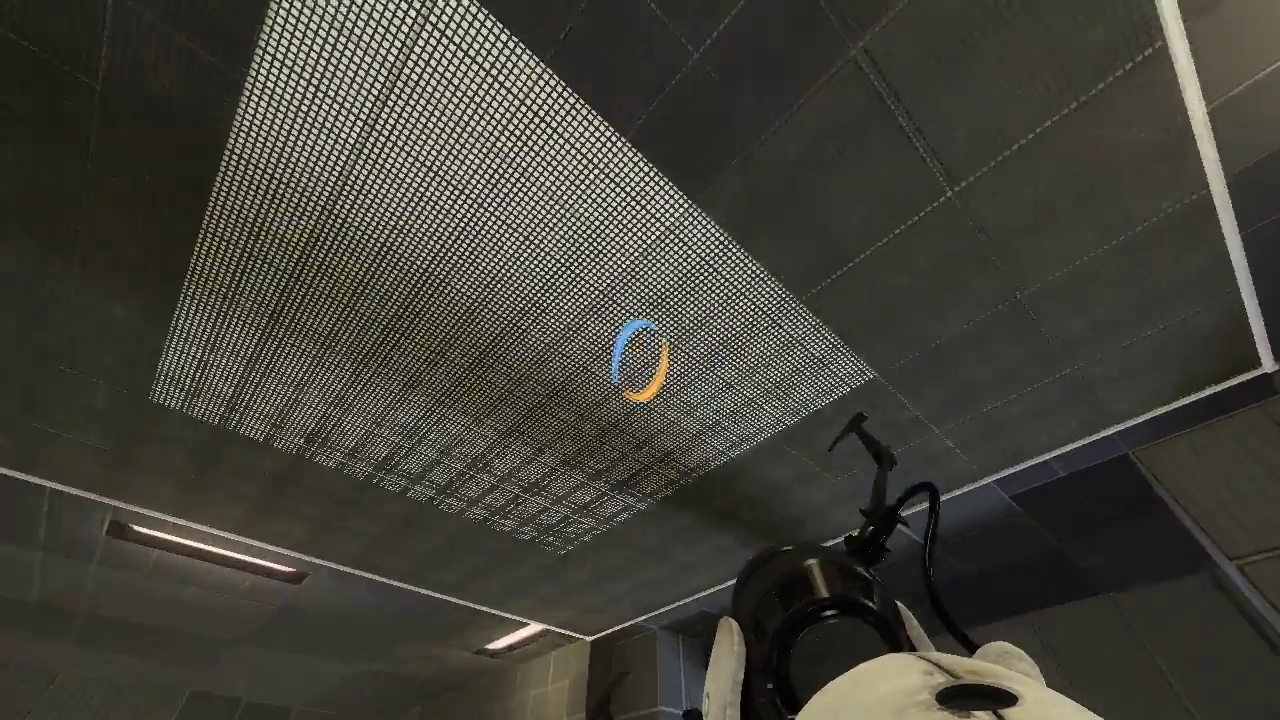
{"action": "right_click", "coordinate": [640, 360]}
{"action": "key", "text": "w"}
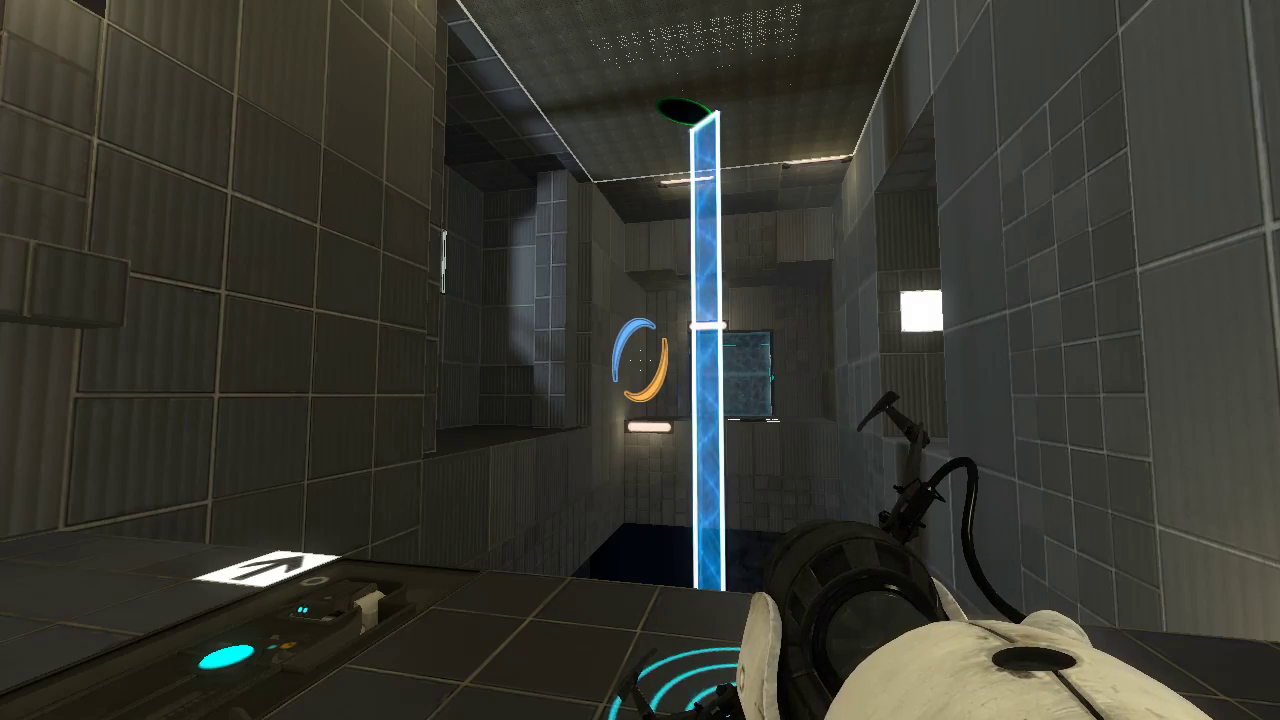
{"action": "key", "text": "w"}
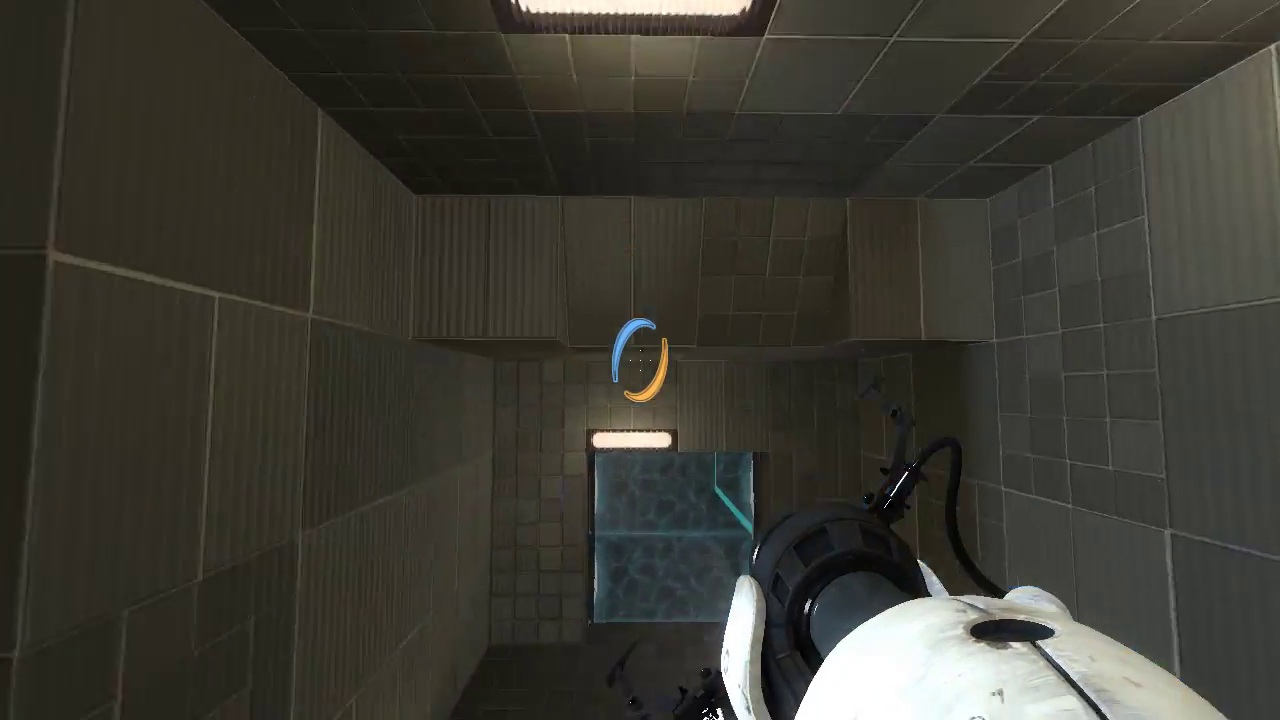
{"action": "key", "text": "w"}
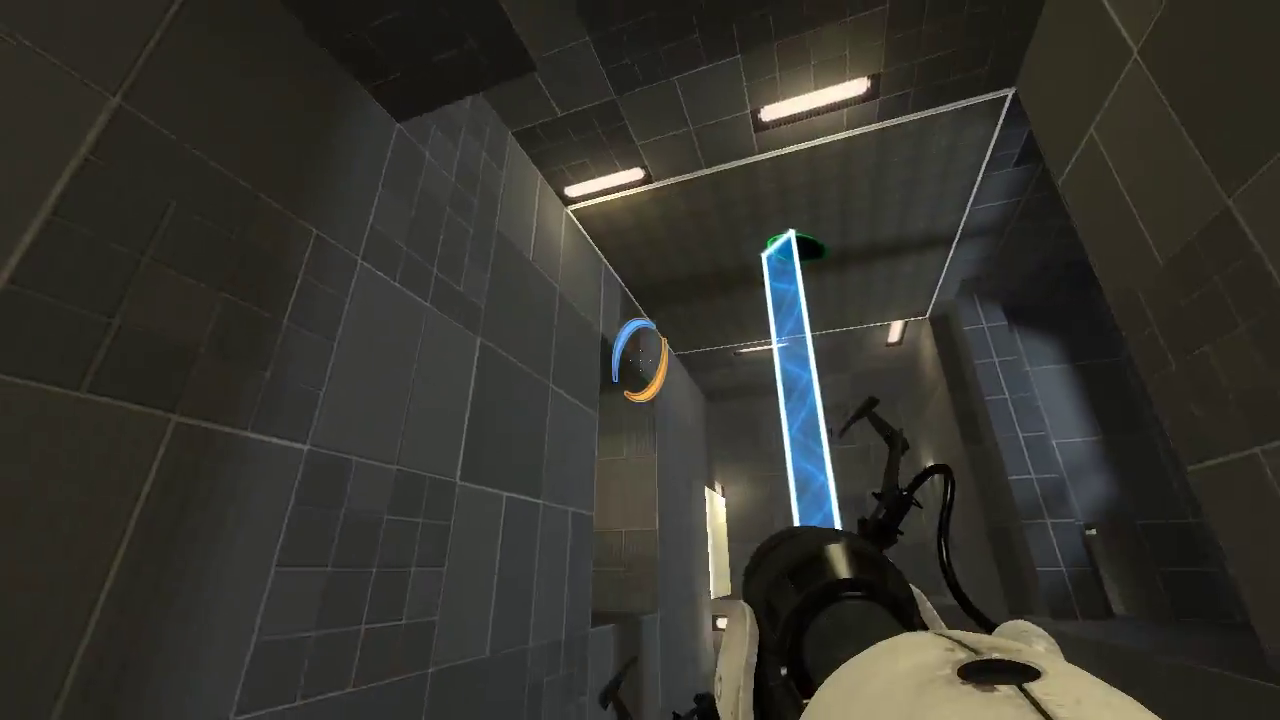
{"action": "key", "text": "w"}
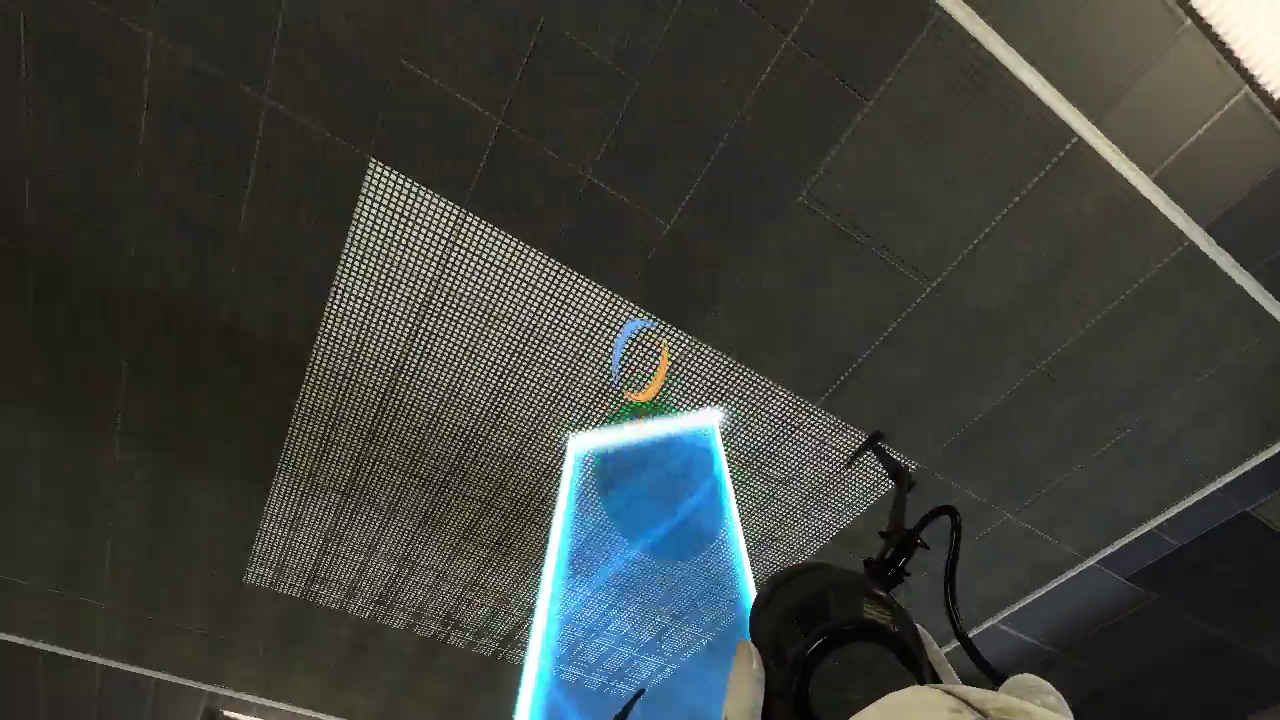
{"action": "right_click", "coordinate": [640, 360]}
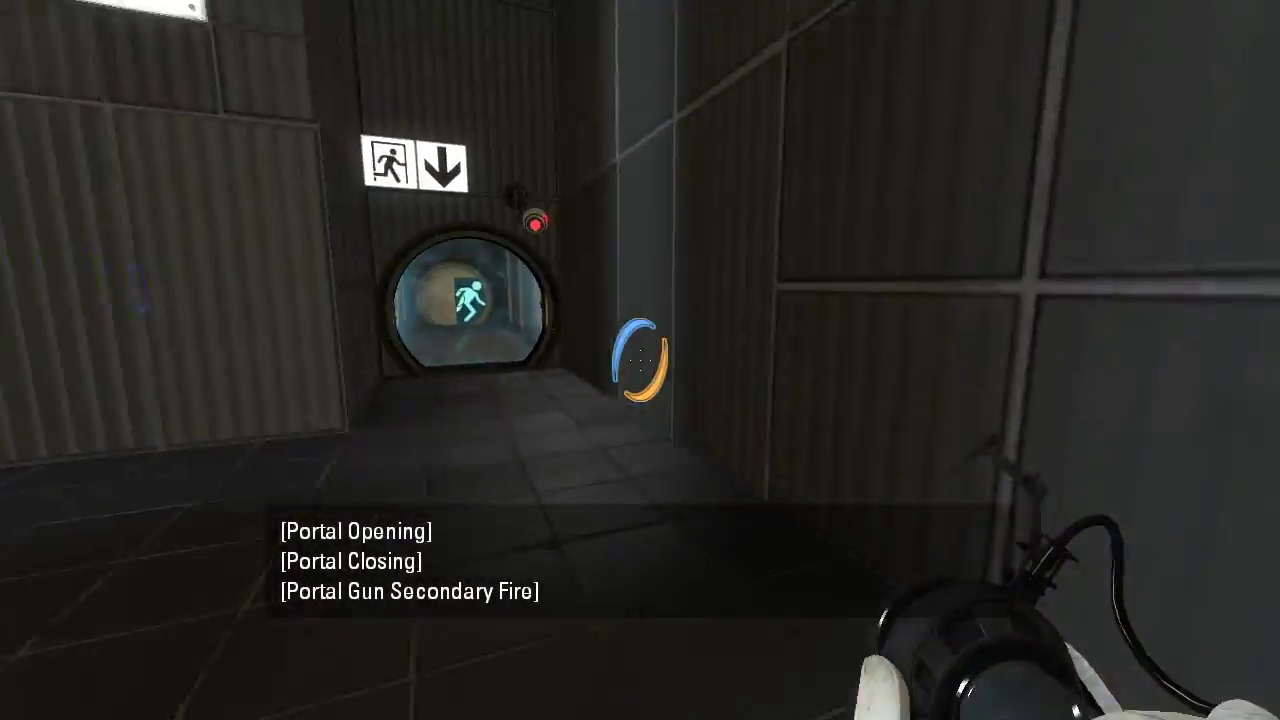
{"action": "key", "text": "a"}
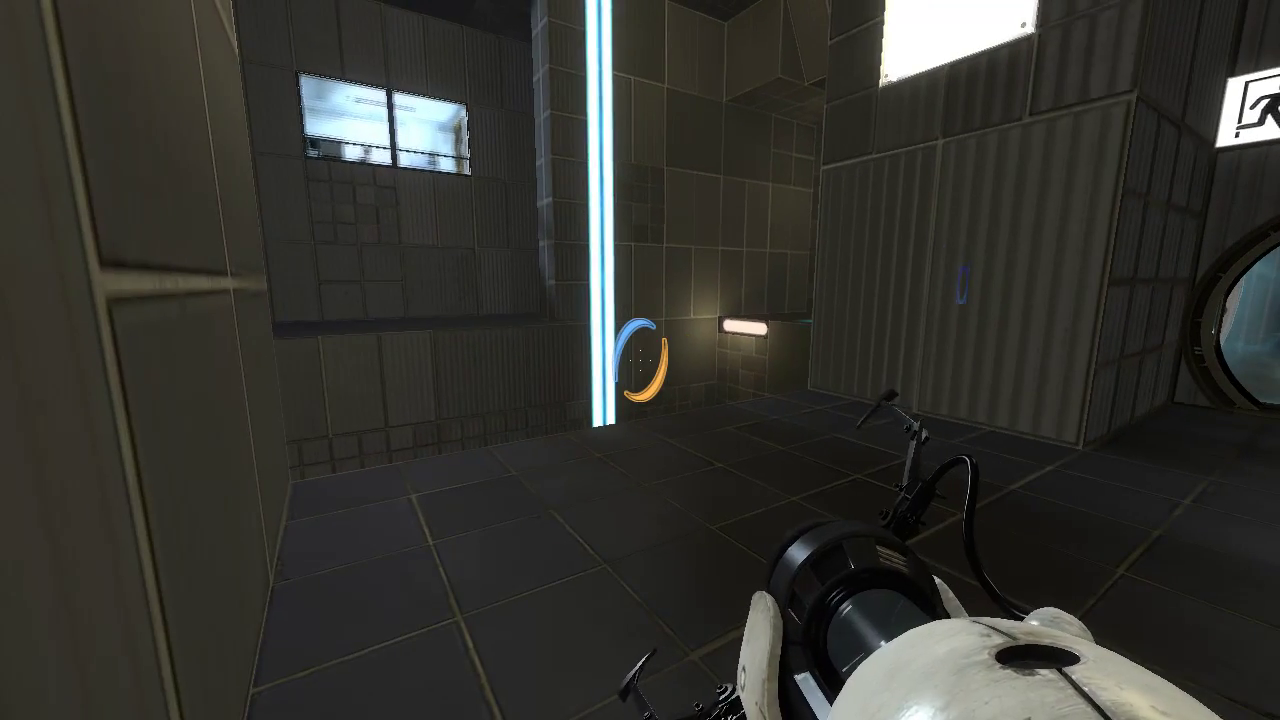
{"action": "key", "text": "a"}
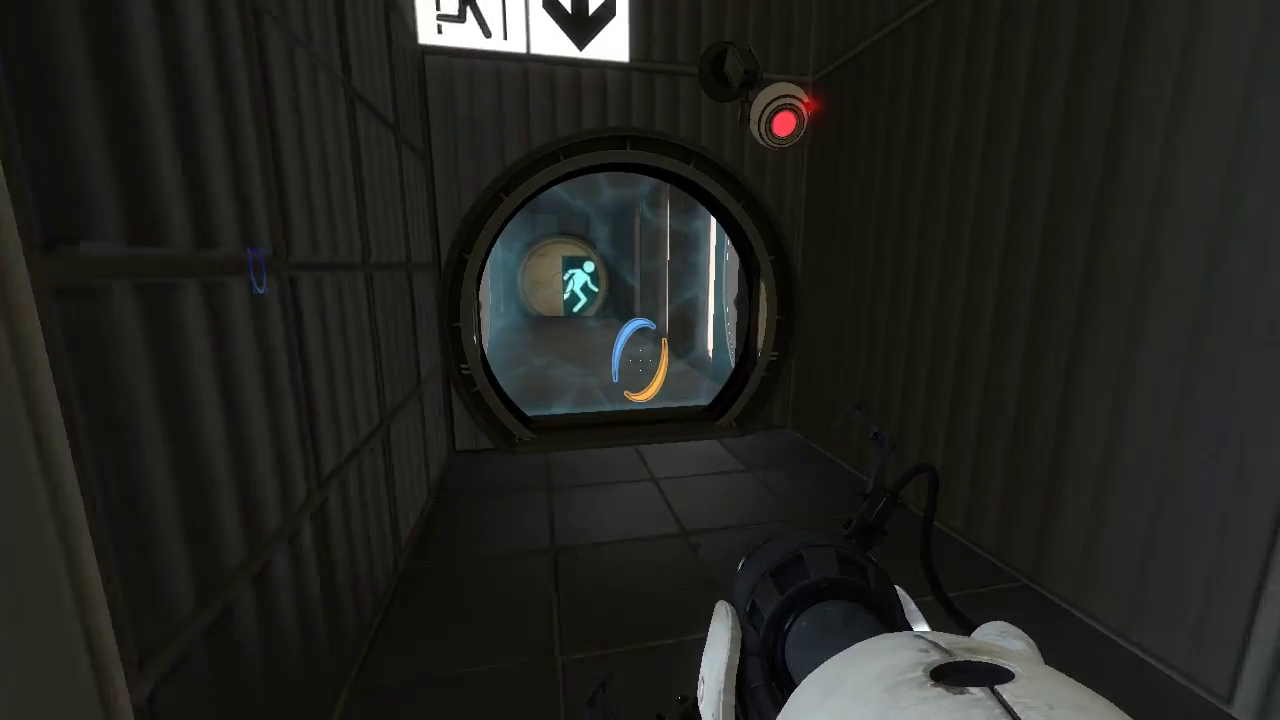
{"action": "key", "text": "w"}
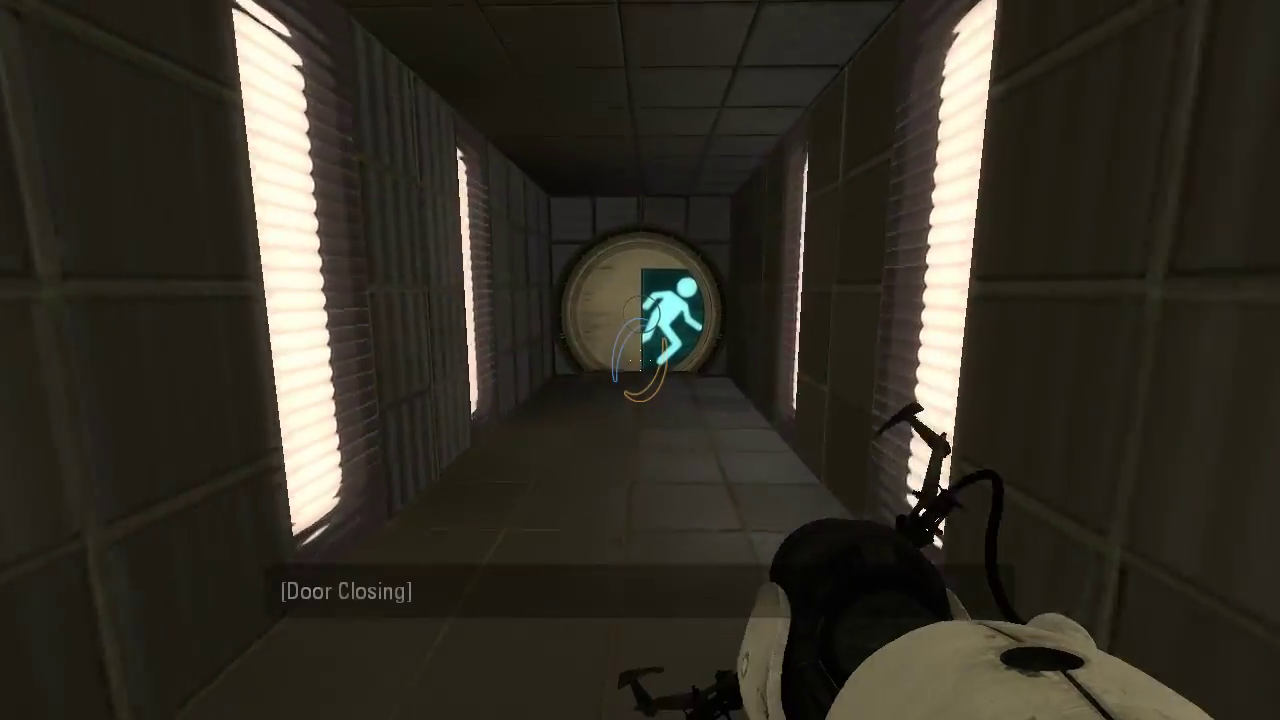
{"action": "key", "text": "w"}
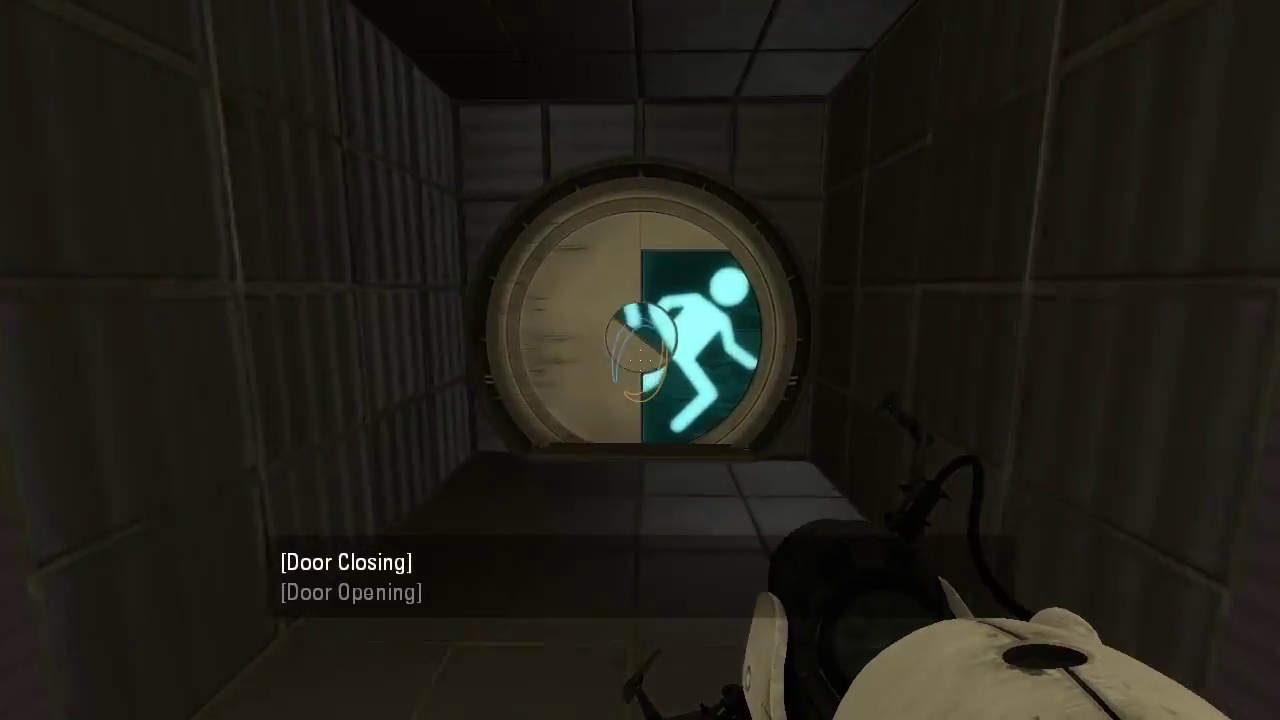
{"action": "key", "text": "w"}
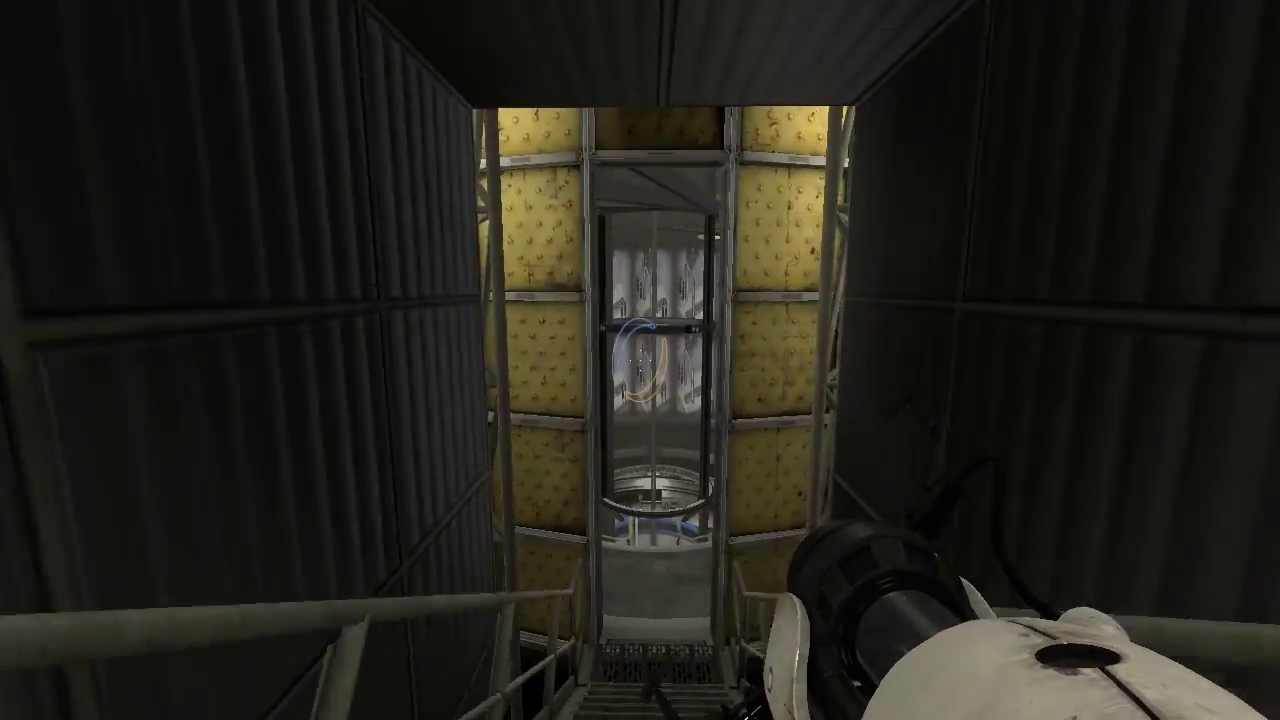
{"action": "key", "text": "w"}
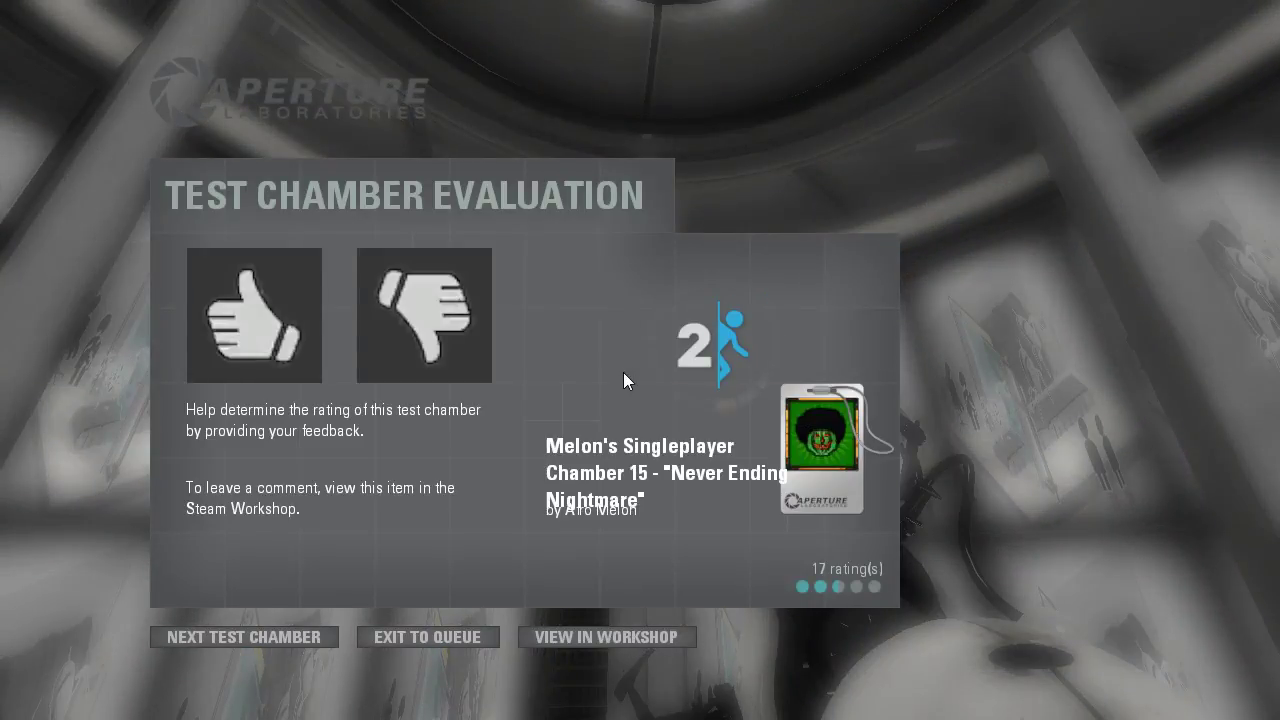
{"action": "left_click", "coordinate": [211, 359]}
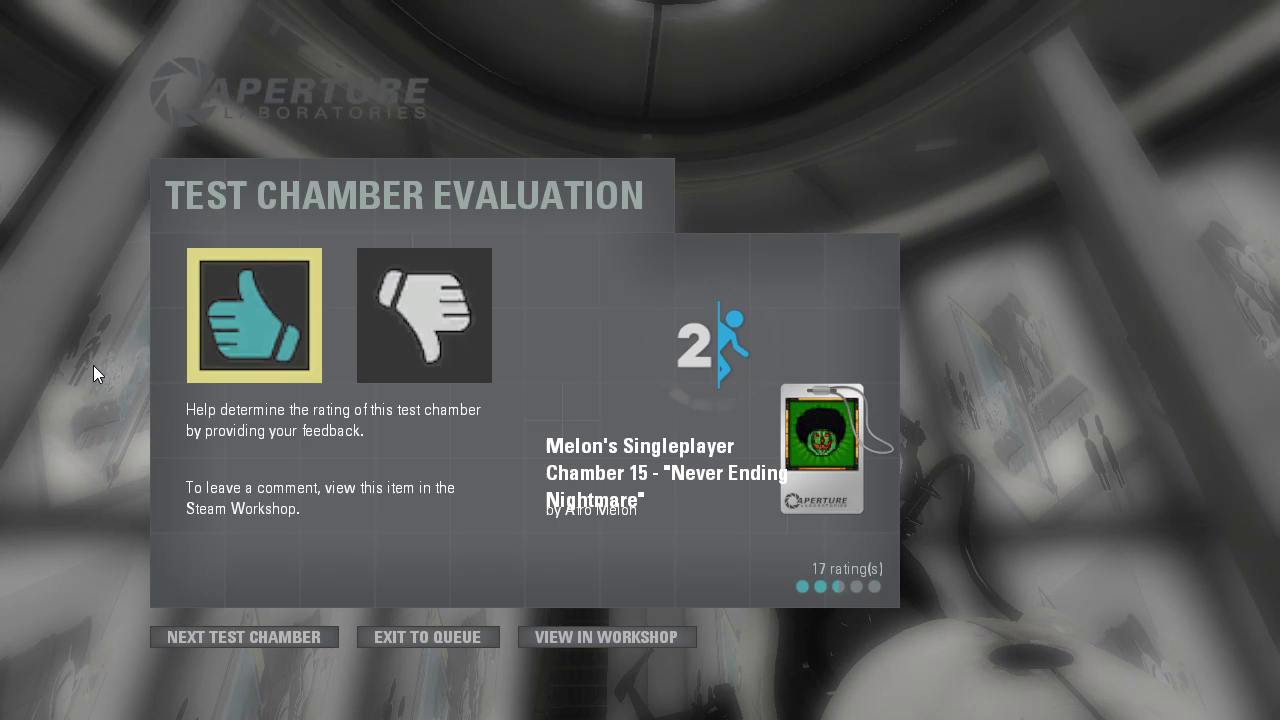